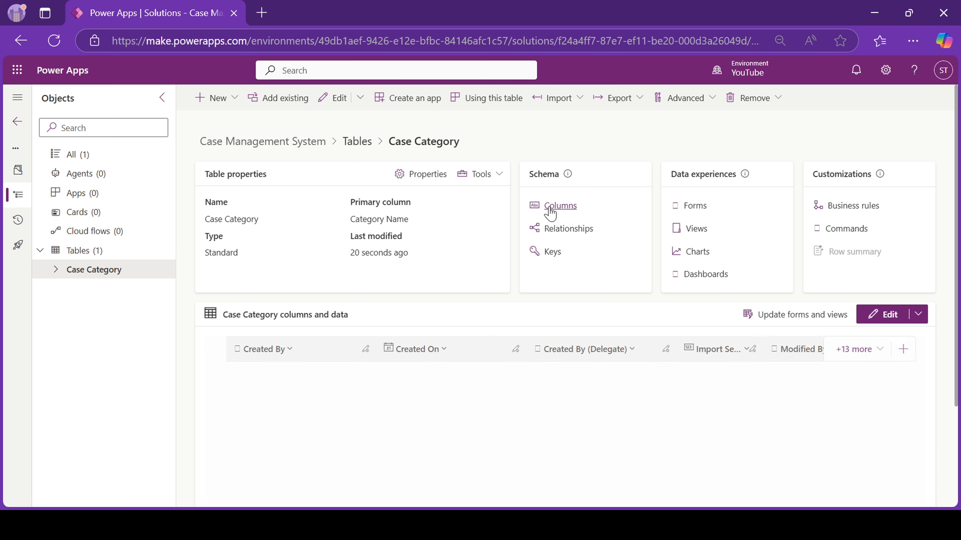
# Add a Description column of multiple lines of plain text to the Case Category table.
pyautogui.click(550, 206)
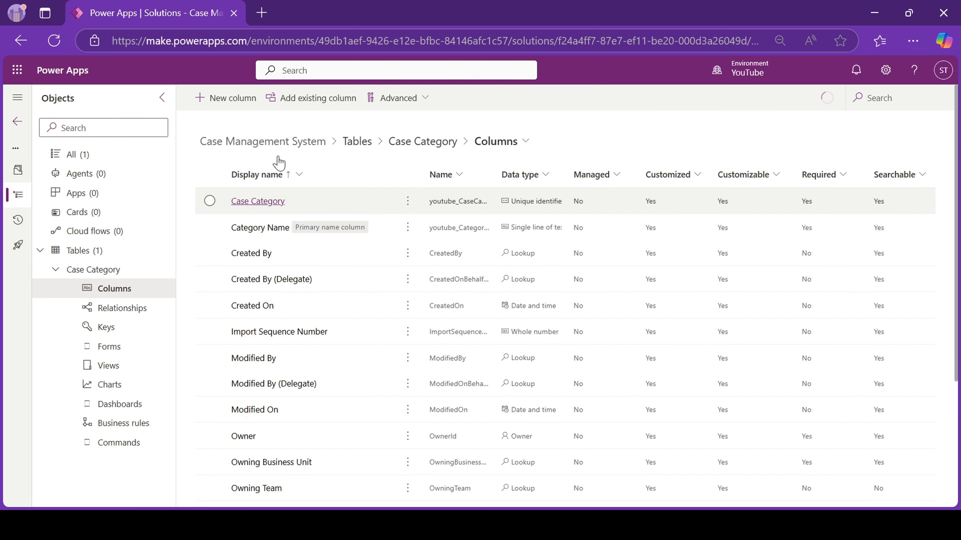
pyautogui.click(222, 105)
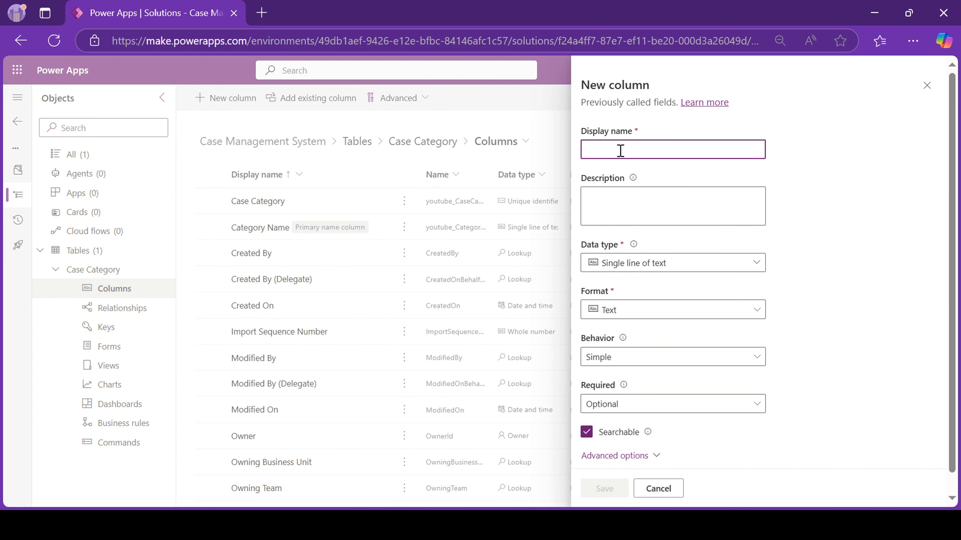
pyautogui.write('Ca')
pyautogui.press('BackSpace')
pyautogui.press('BackSpace')
pyautogui.write('Description')
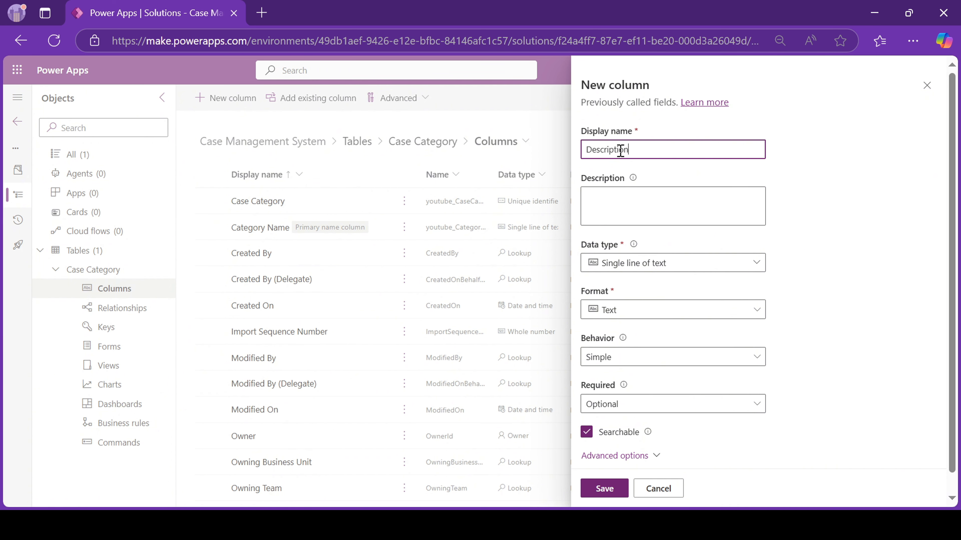
pyautogui.click(685, 268)
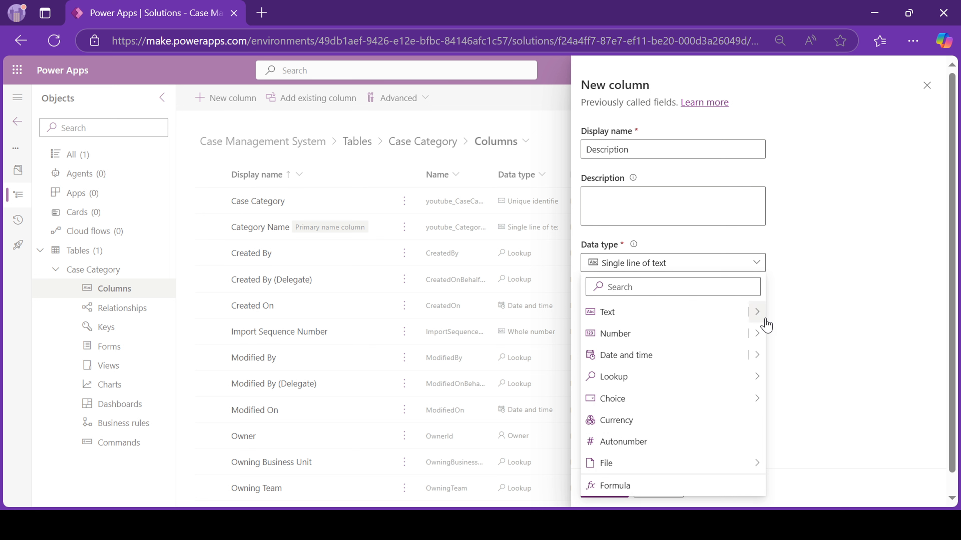
pyautogui.click(757, 312)
pyautogui.click(818, 471)
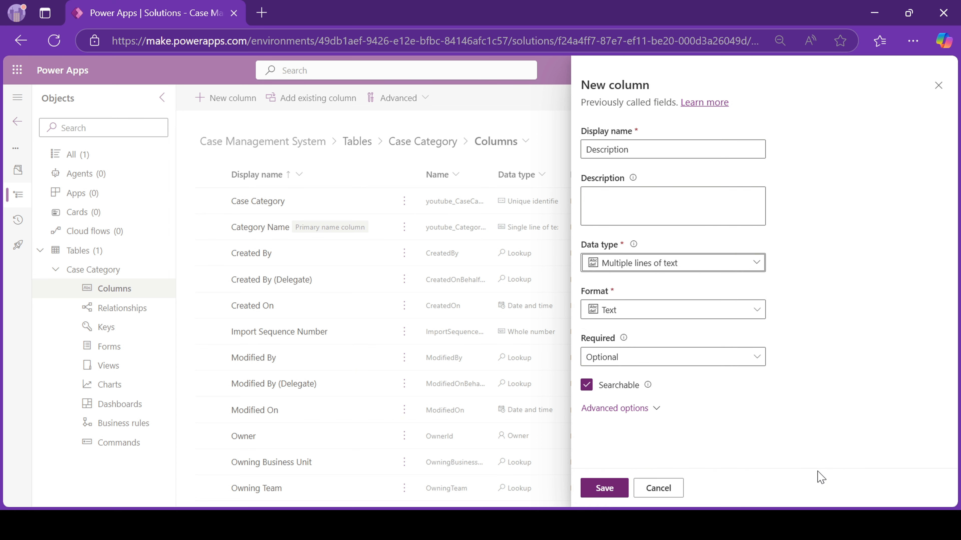
pyautogui.click(609, 488)
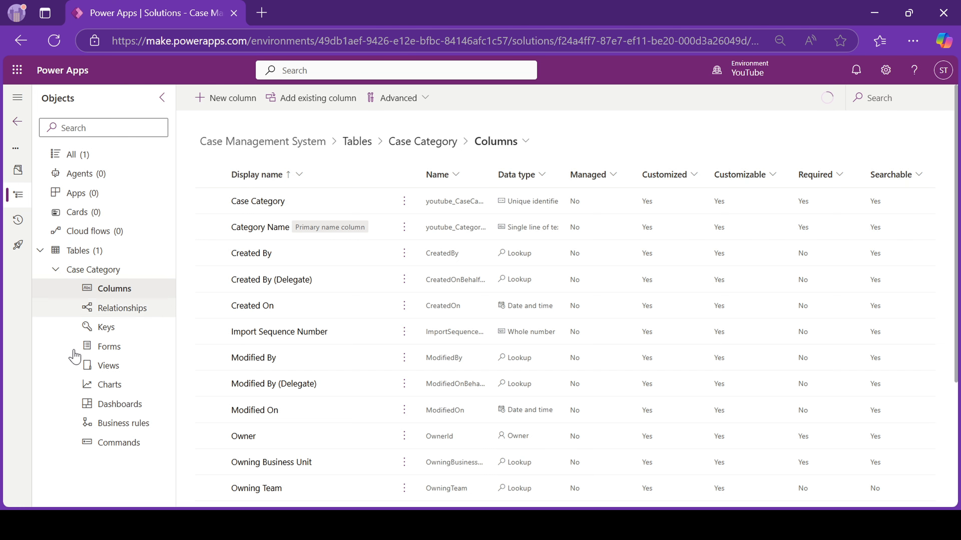
# Create a new table named Case, renaming its primary column from Name to Case Title.
pyautogui.click(57, 272)
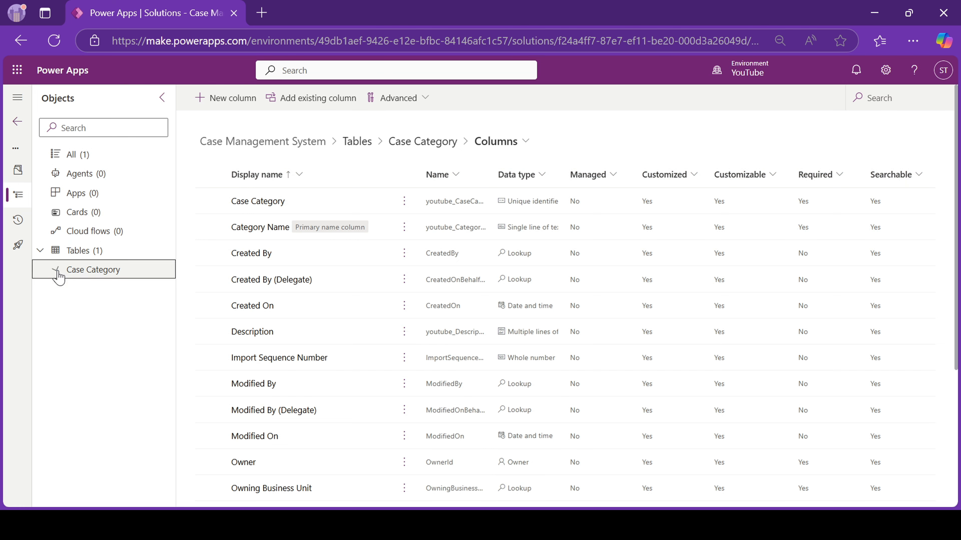
pyautogui.click(96, 252)
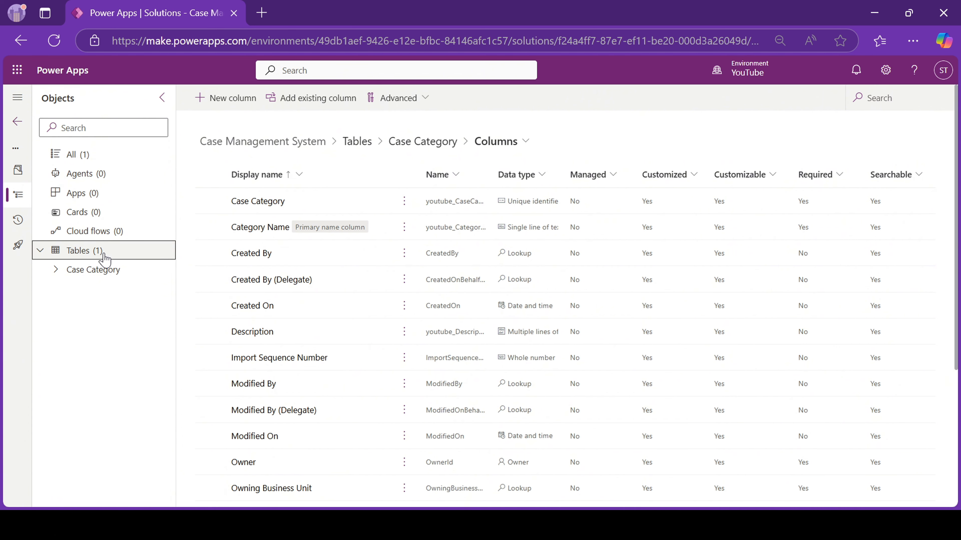
pyautogui.click(231, 99)
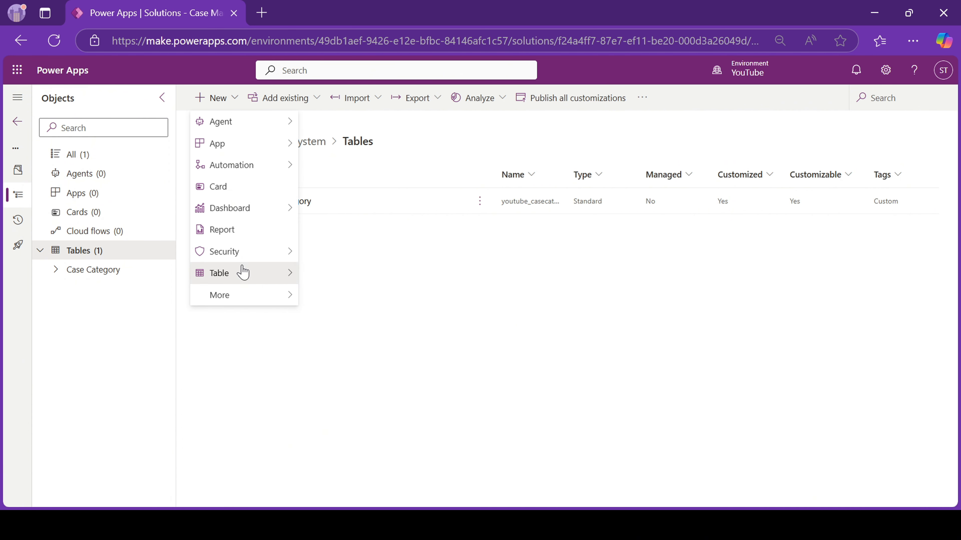
pyautogui.moveTo(240, 273)
pyautogui.click(342, 295)
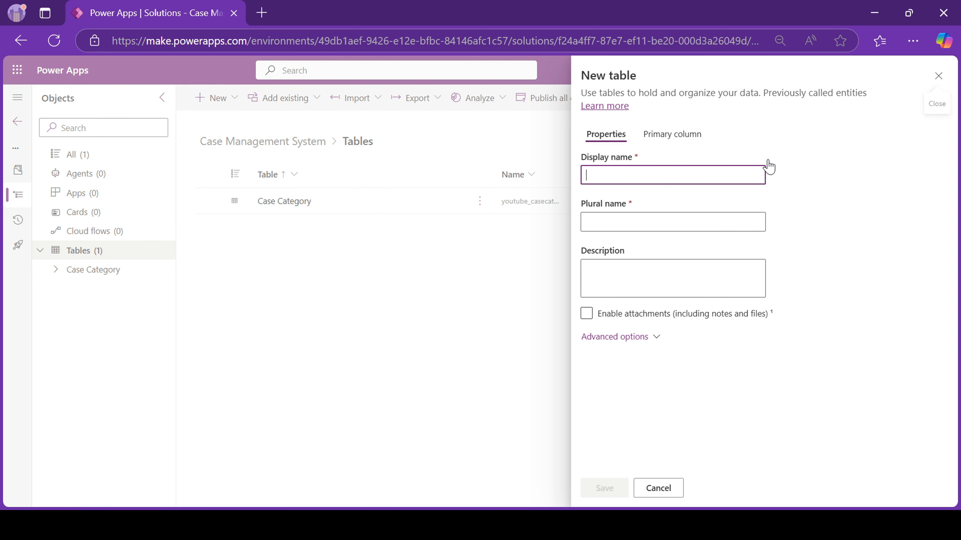
pyautogui.write('Case')
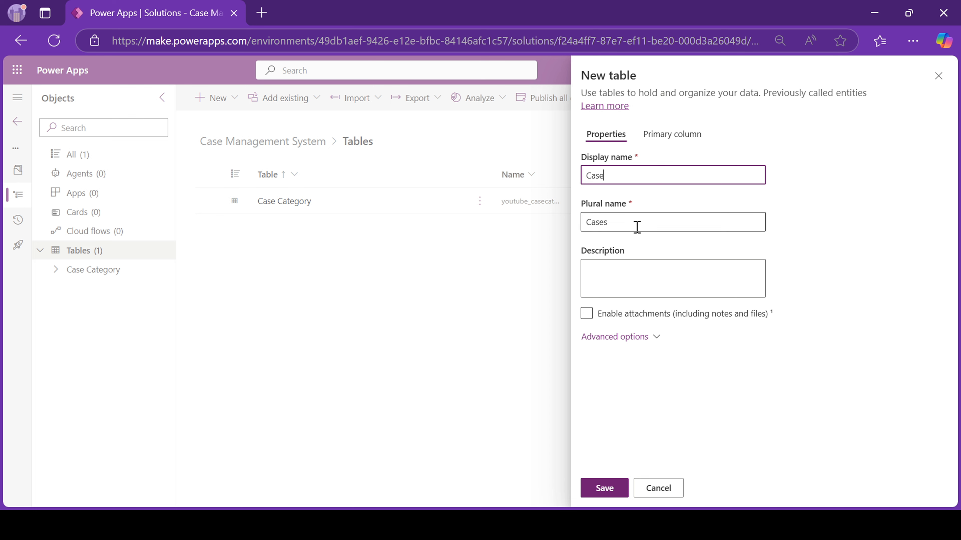
pyautogui.click(662, 134)
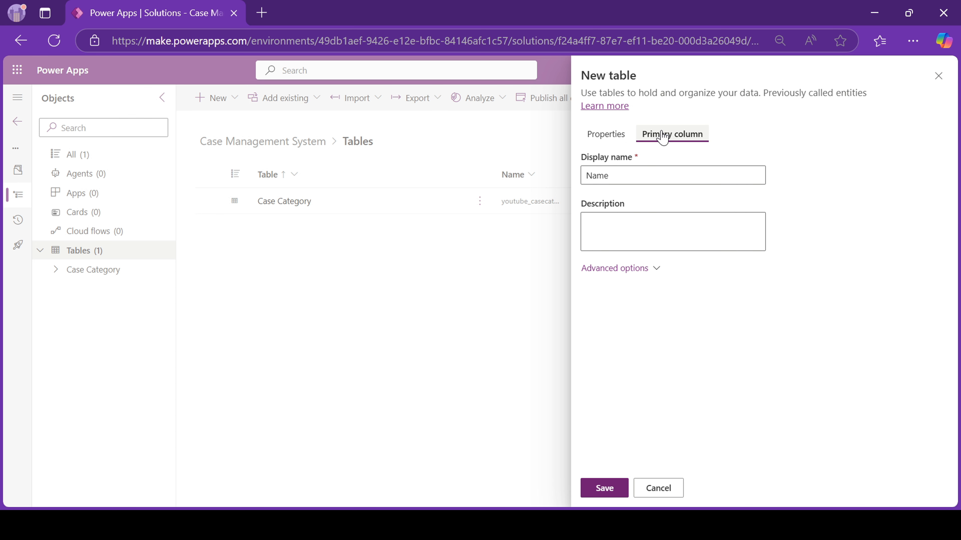
pyautogui.doubleClick(612, 174)
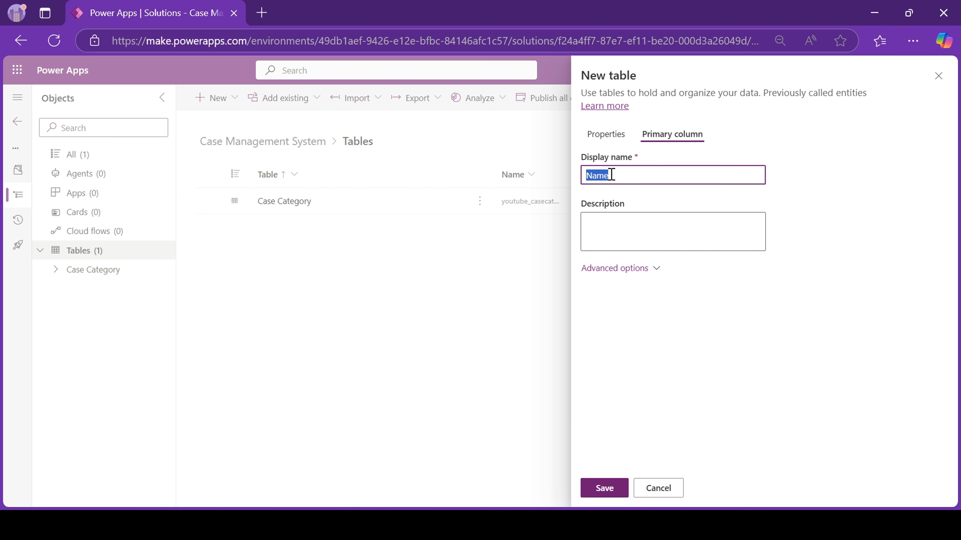
pyautogui.write('Case Title')
pyautogui.click(606, 493)
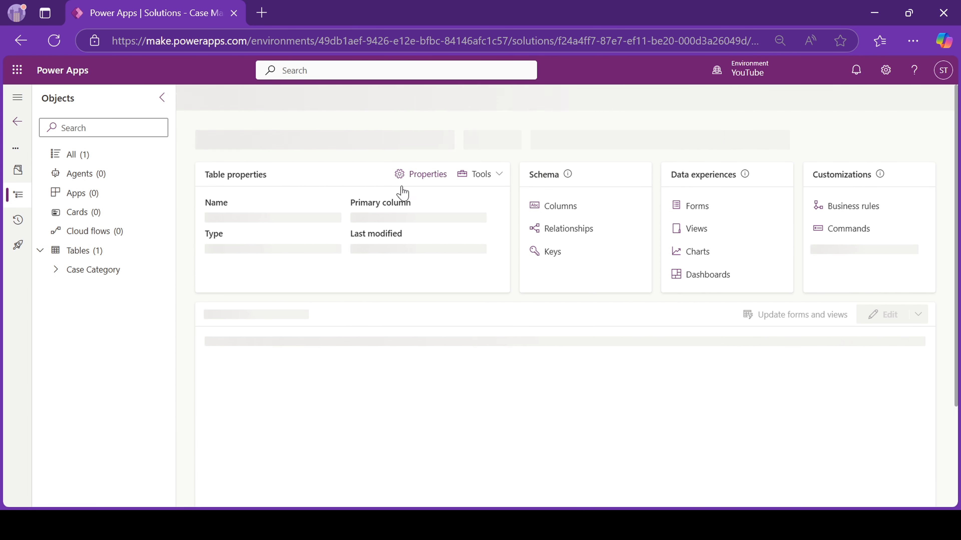
# Add a Description column of multiple lines of plain text to the Case table.
pyautogui.click(561, 206)
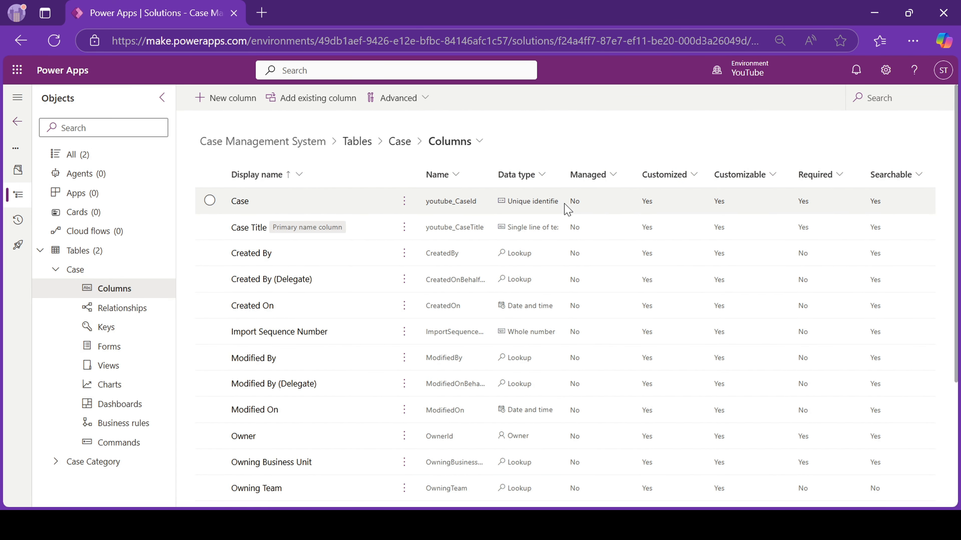
pyautogui.click(235, 99)
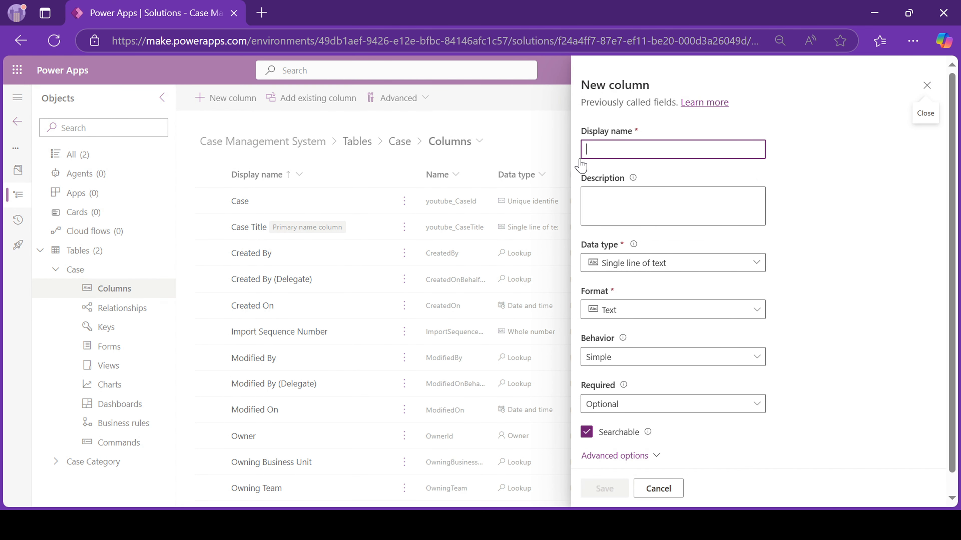
pyautogui.write('Descr')
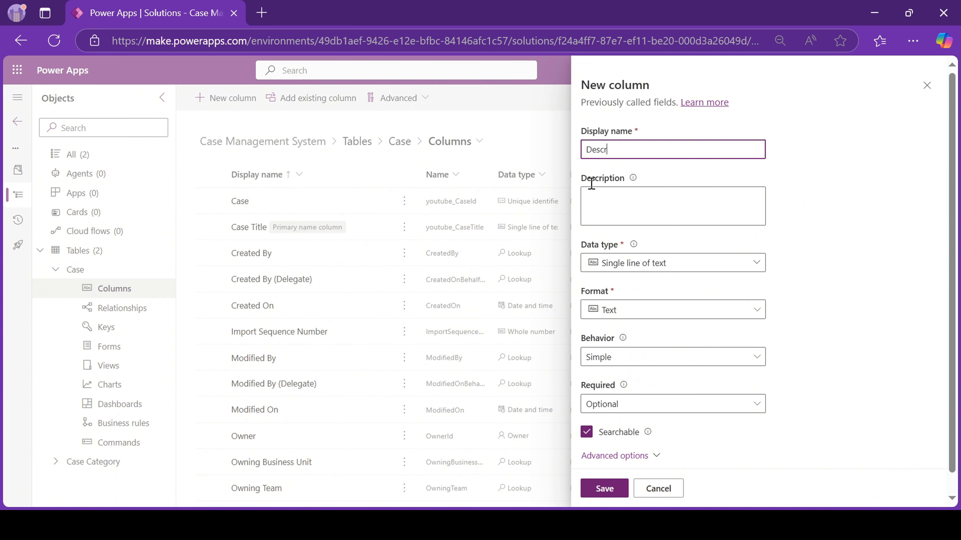
pyautogui.write('iption')
pyautogui.click(641, 268)
pyautogui.moveTo(755, 312)
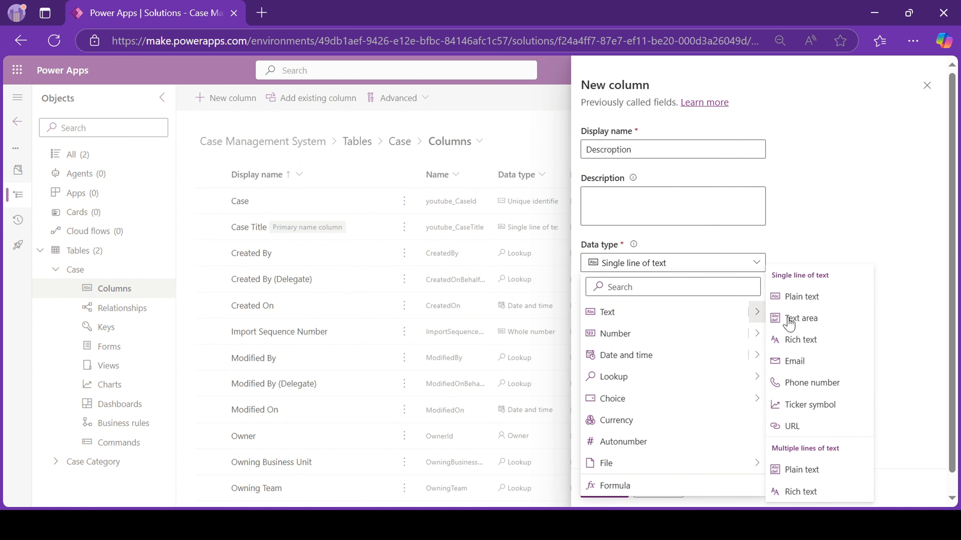
pyautogui.click(811, 484)
pyautogui.click(608, 492)
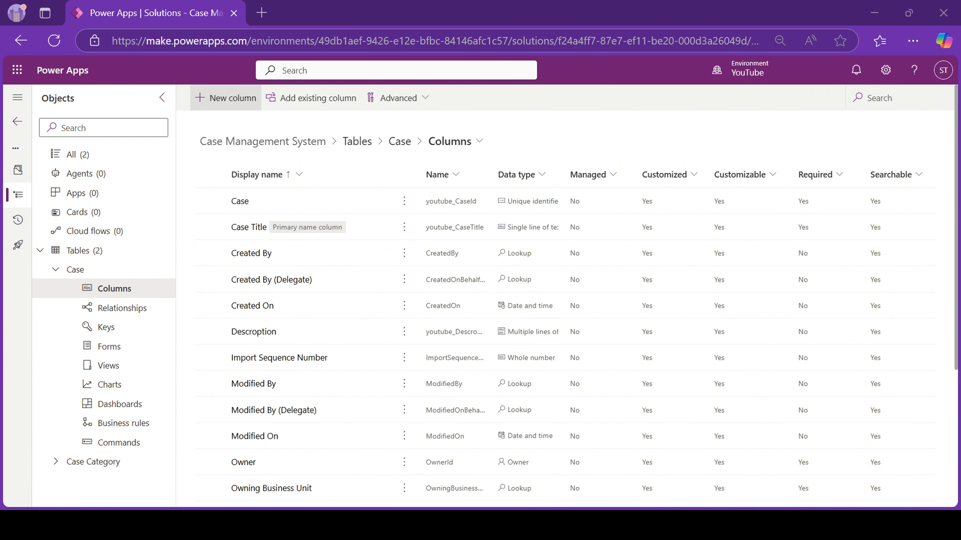
# Add an Assigned To lookup column on Case whose related table is User.
pyautogui.click(226, 107)
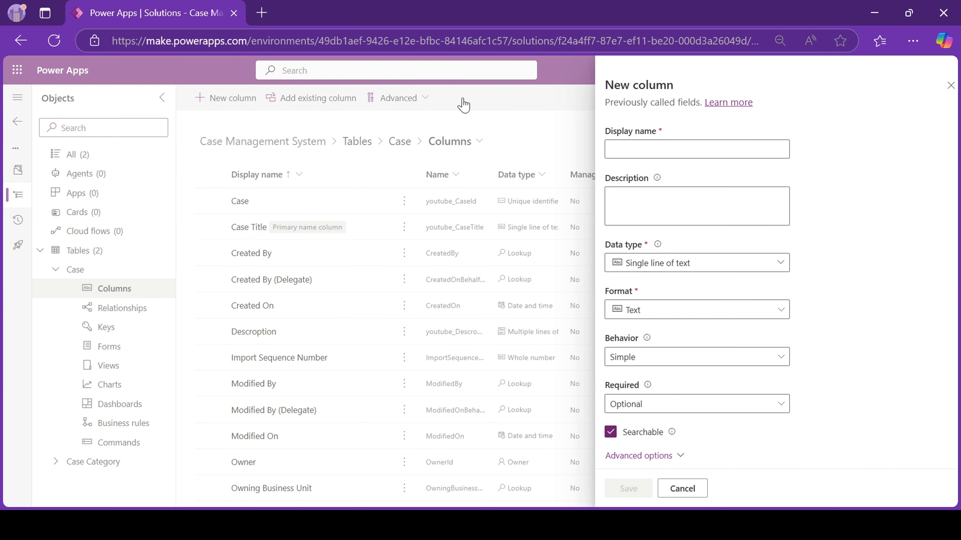
pyautogui.click(644, 149)
pyautogui.write('Assign')
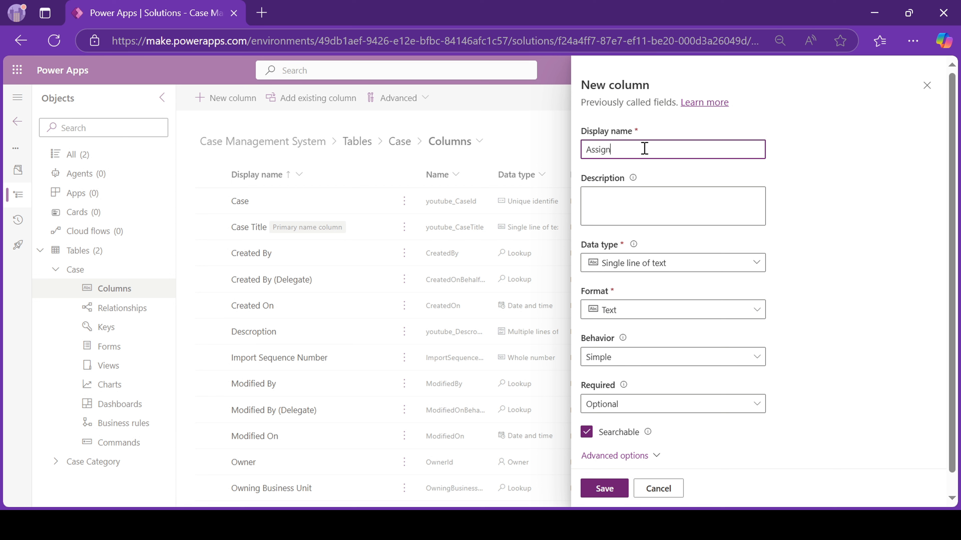
pyautogui.write('ed To')
pyautogui.click(650, 271)
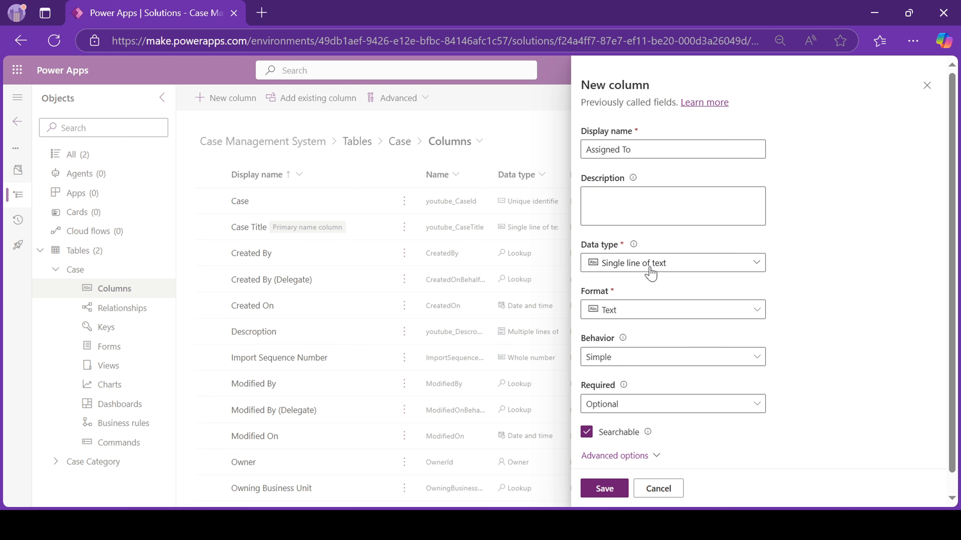
pyautogui.moveTo(738, 377)
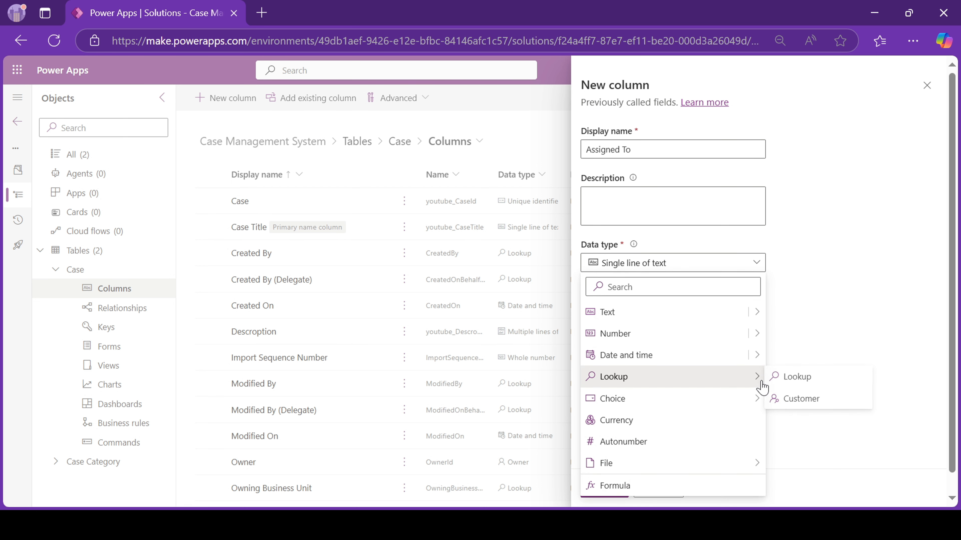
pyautogui.click(789, 377)
pyautogui.click(608, 379)
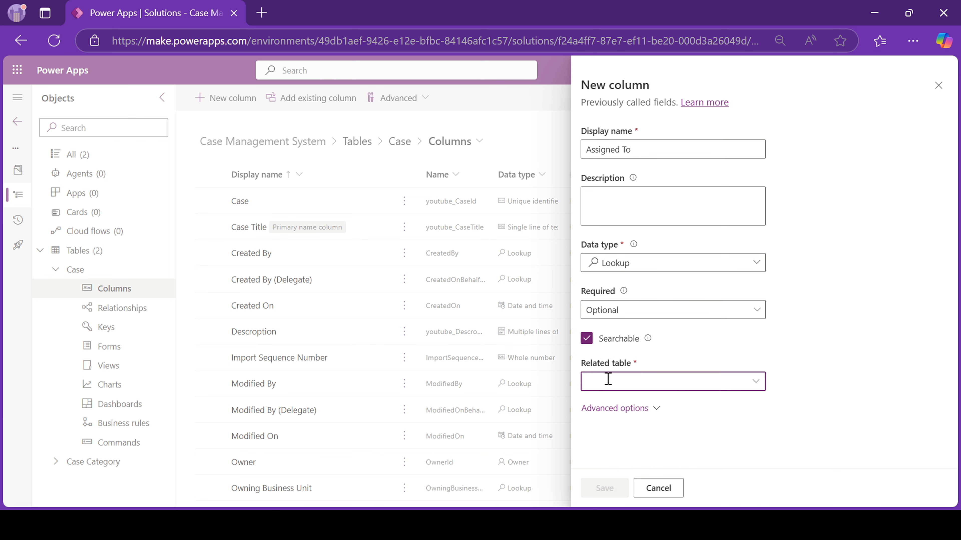
pyautogui.write('Us')
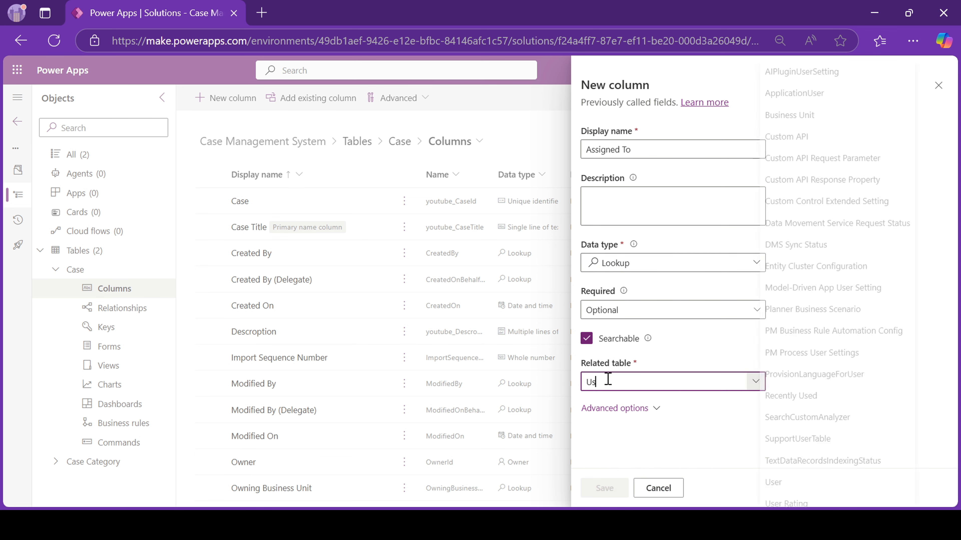
pyautogui.click(839, 491)
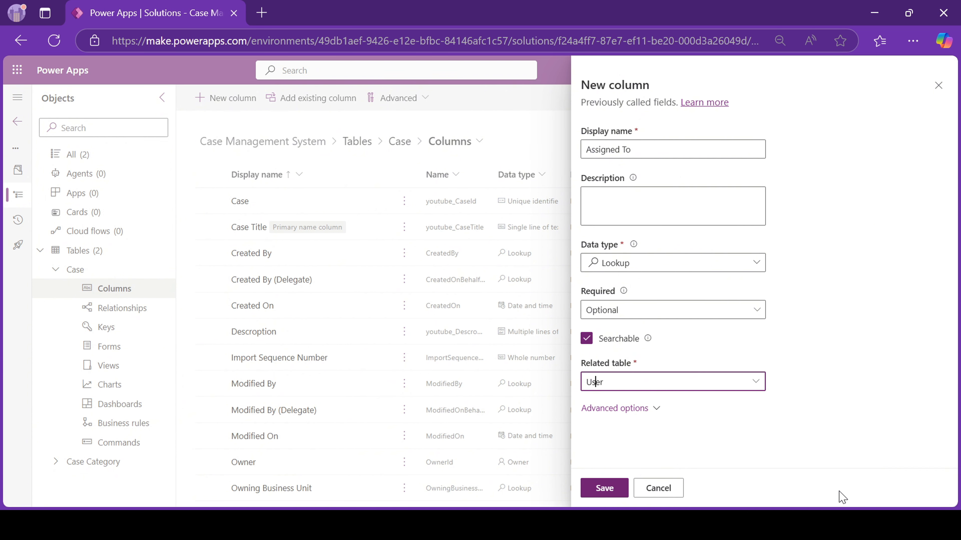
pyautogui.click(605, 488)
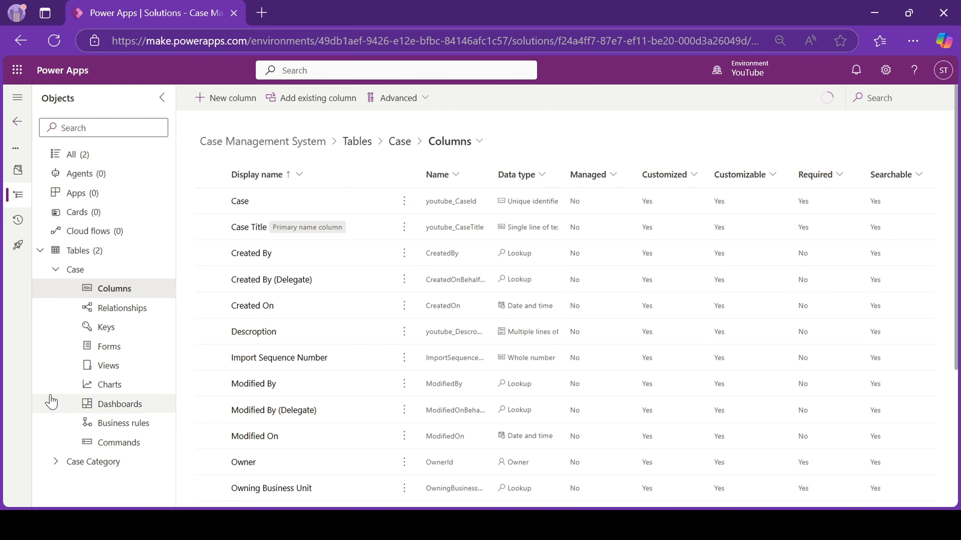
# Add a Case Category lookup column on Case related to the Case Category table.
pyautogui.click(223, 103)
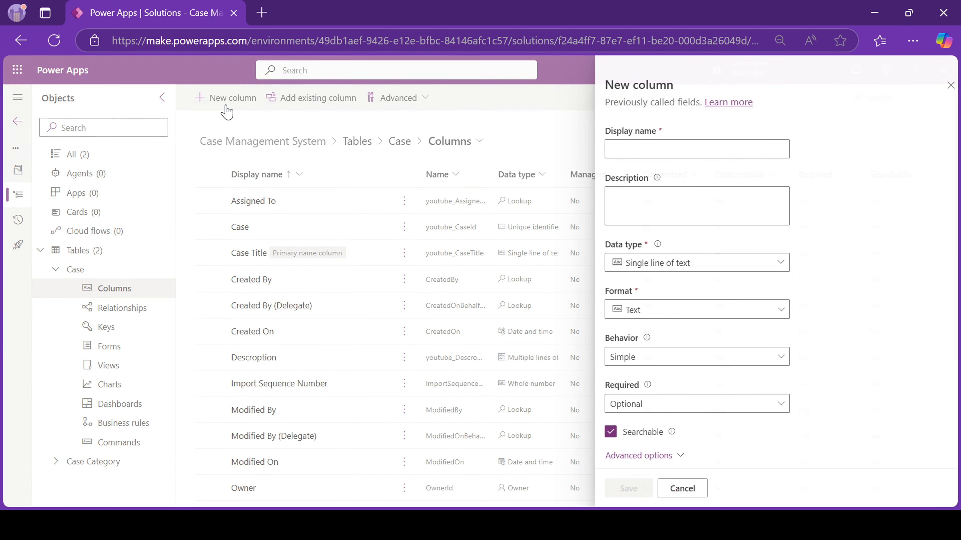
pyautogui.click(702, 151)
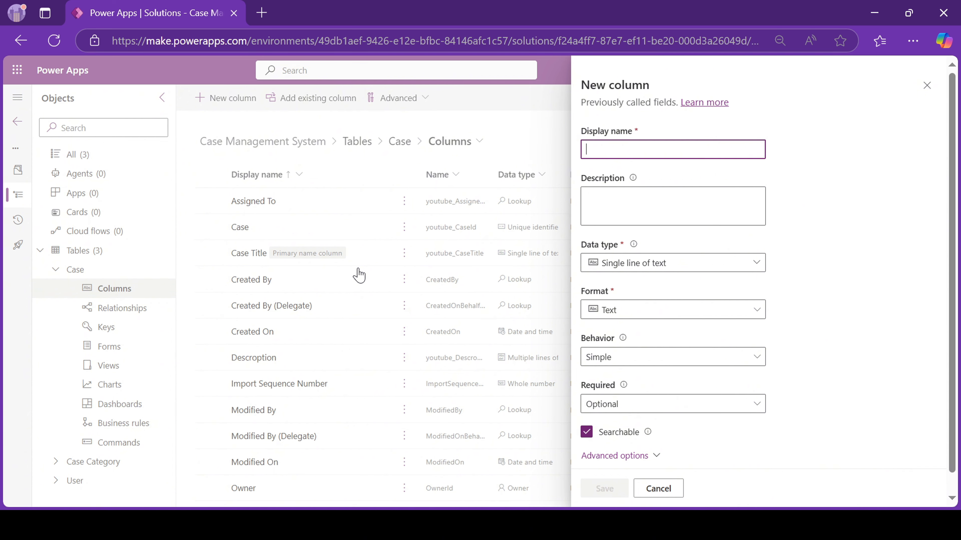
pyautogui.write('Case')
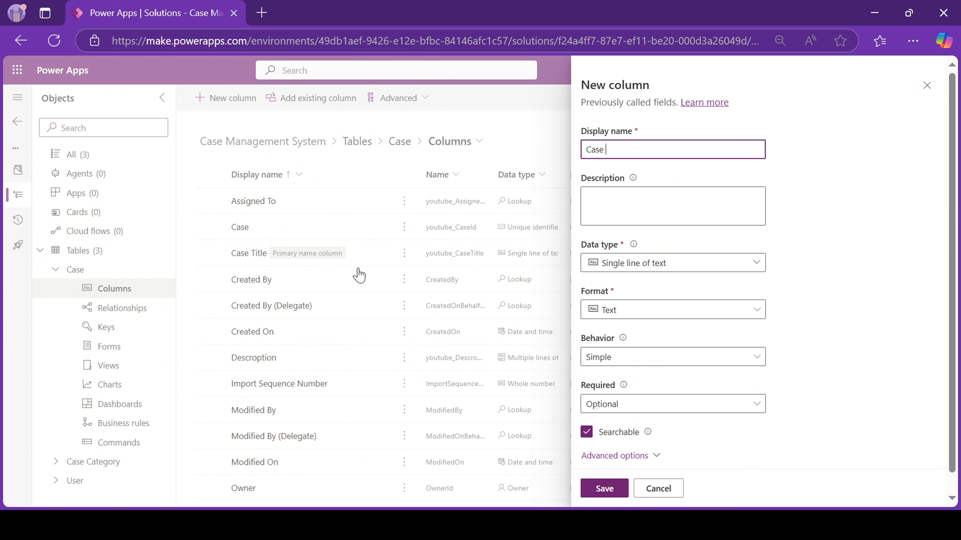
pyautogui.write(' Category')
pyautogui.click(623, 265)
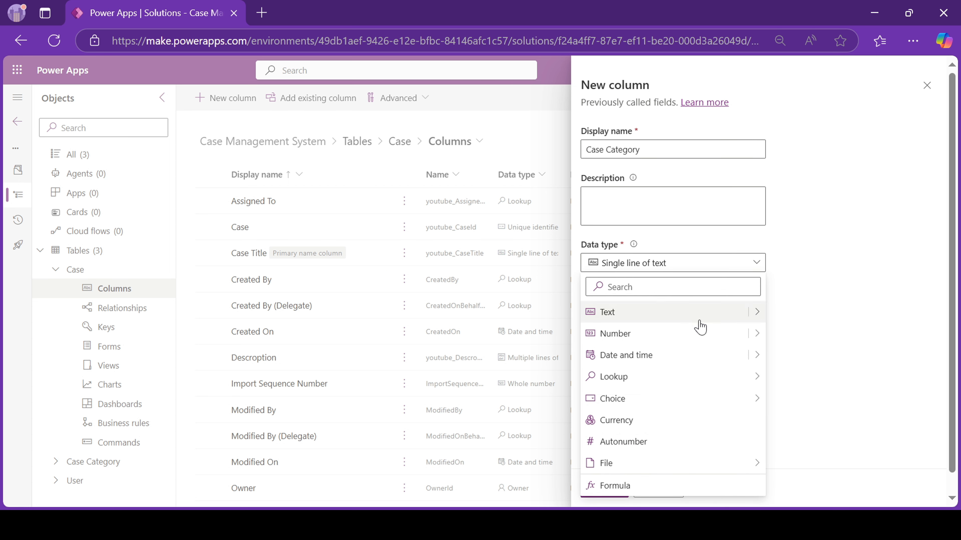
pyautogui.moveTo(758, 376)
pyautogui.click(792, 376)
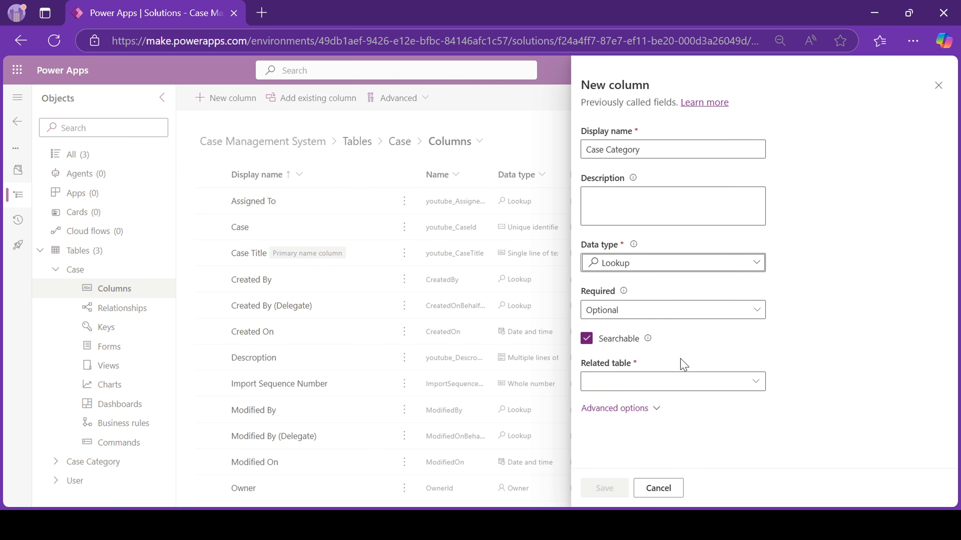
pyautogui.click(629, 379)
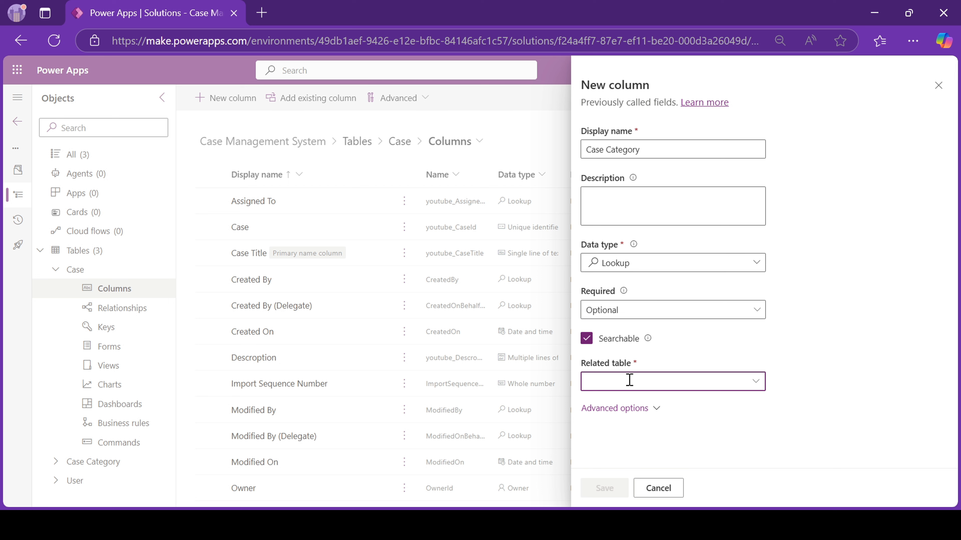
pyautogui.write('Cas')
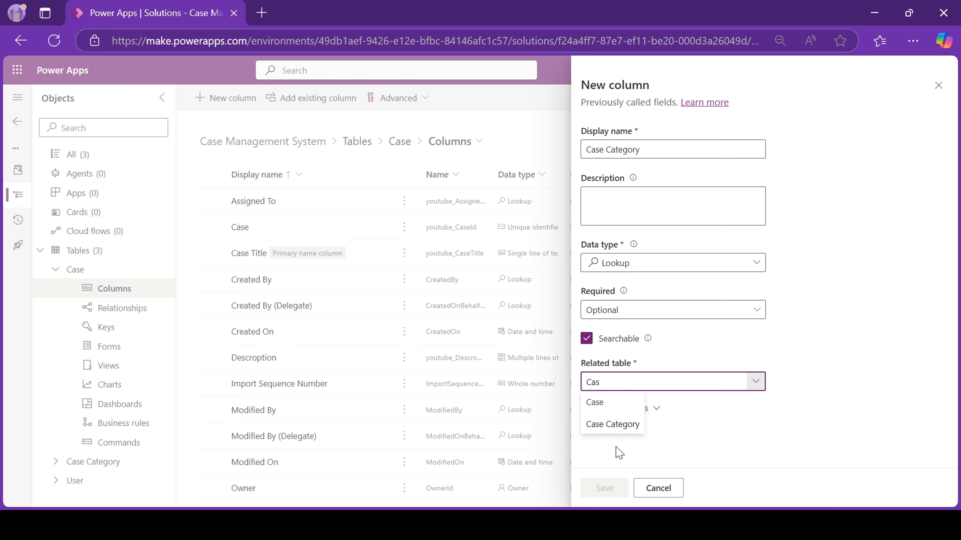
pyautogui.click(612, 424)
pyautogui.click(605, 488)
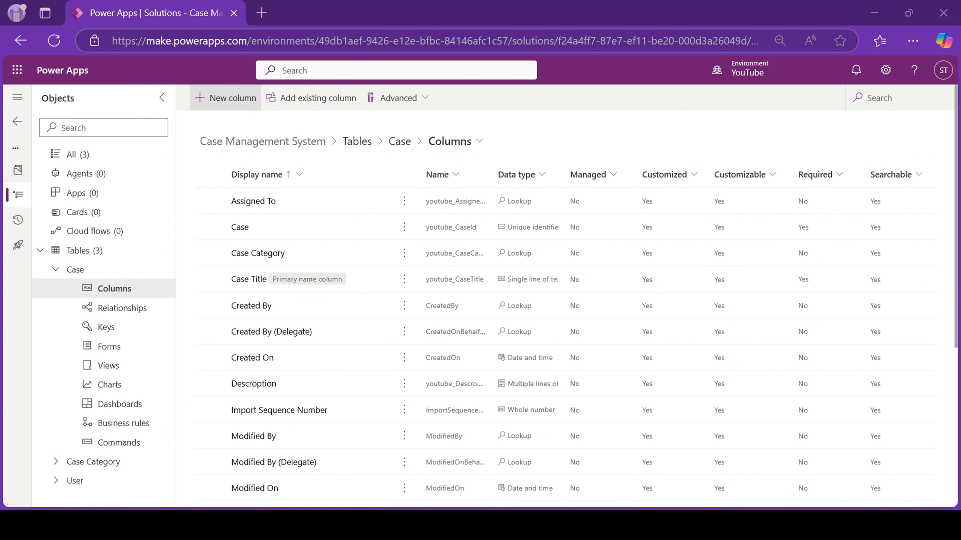
# Name a new Case column Case Status, make it a Choice, and begin a new choice set.
pyautogui.click(241, 99)
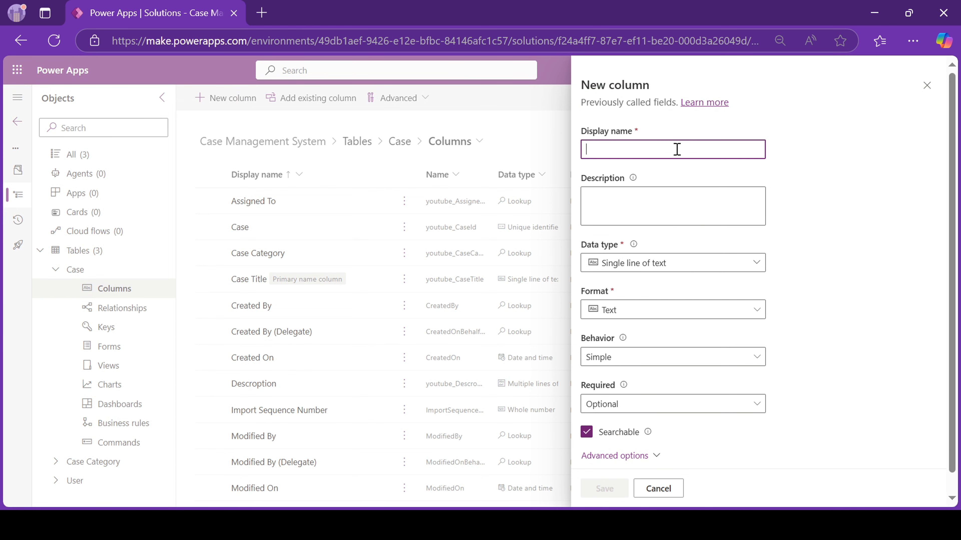
pyautogui.write('Case Status')
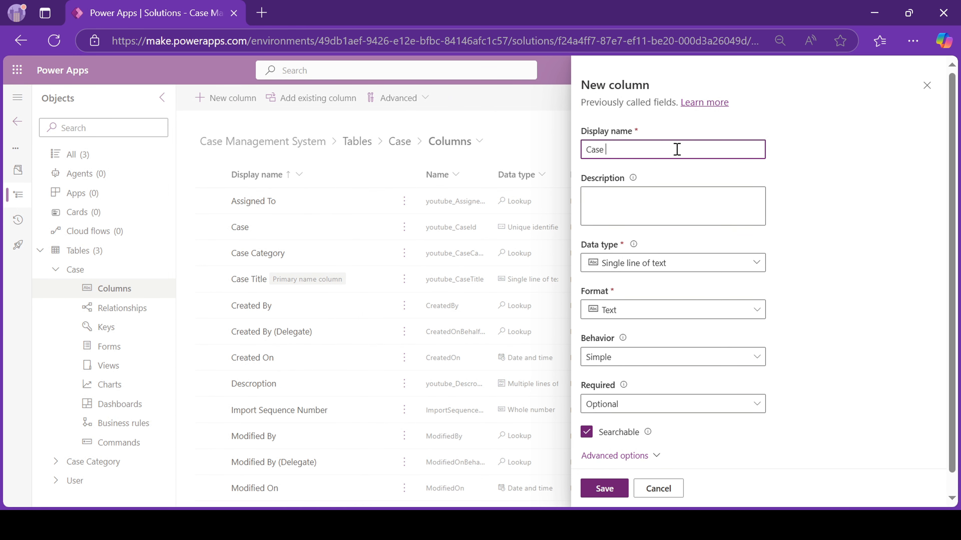
pyautogui.click(658, 268)
pyautogui.moveTo(693, 379)
pyautogui.moveTo(740, 402)
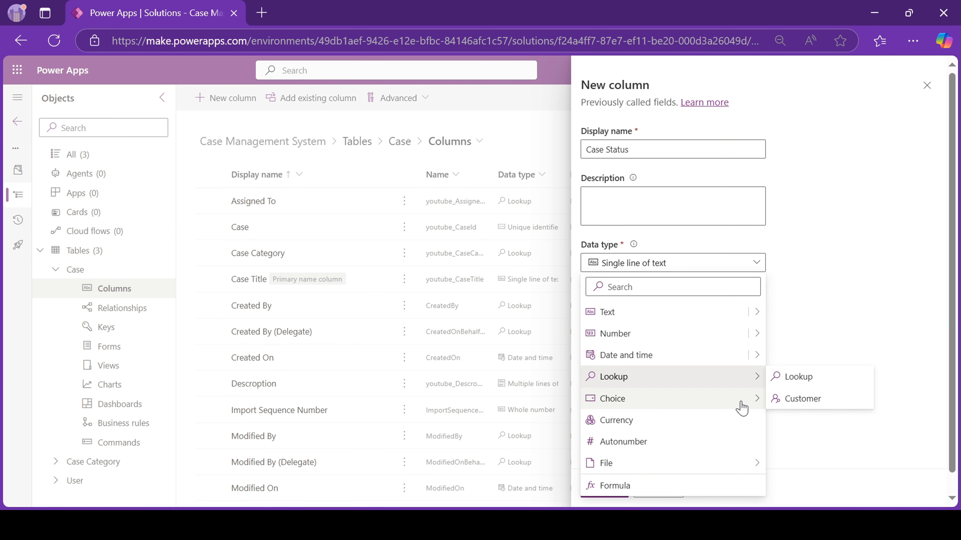
pyautogui.click(793, 399)
pyautogui.scroll(-3, 656, 424)
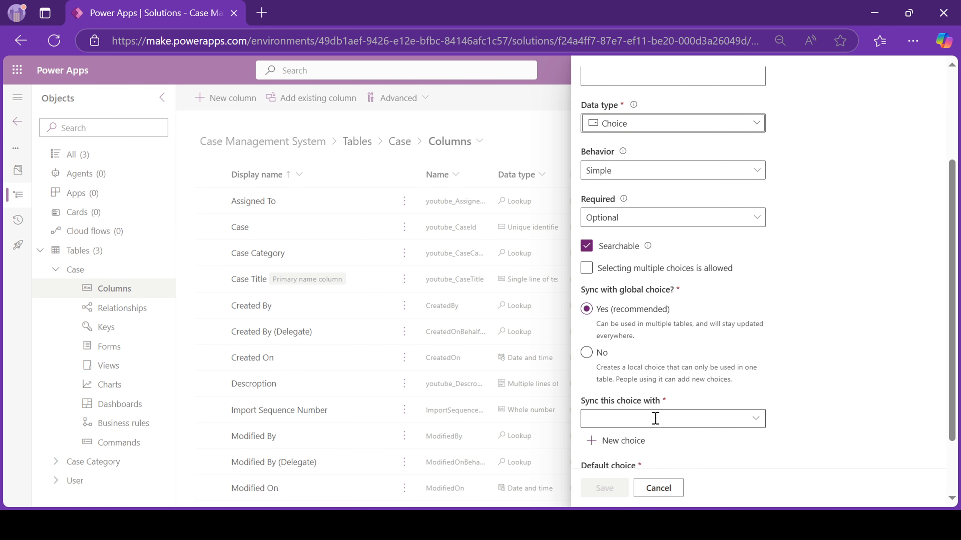
pyautogui.click(616, 442)
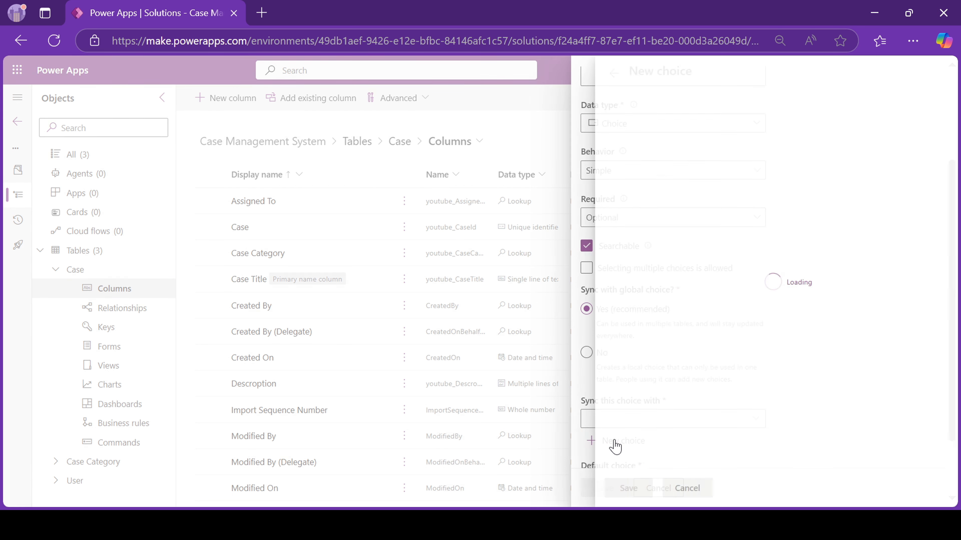
# Define the Case Status choice set with Open, In Progress, Resolved and Closed.
pyautogui.click(637, 120)
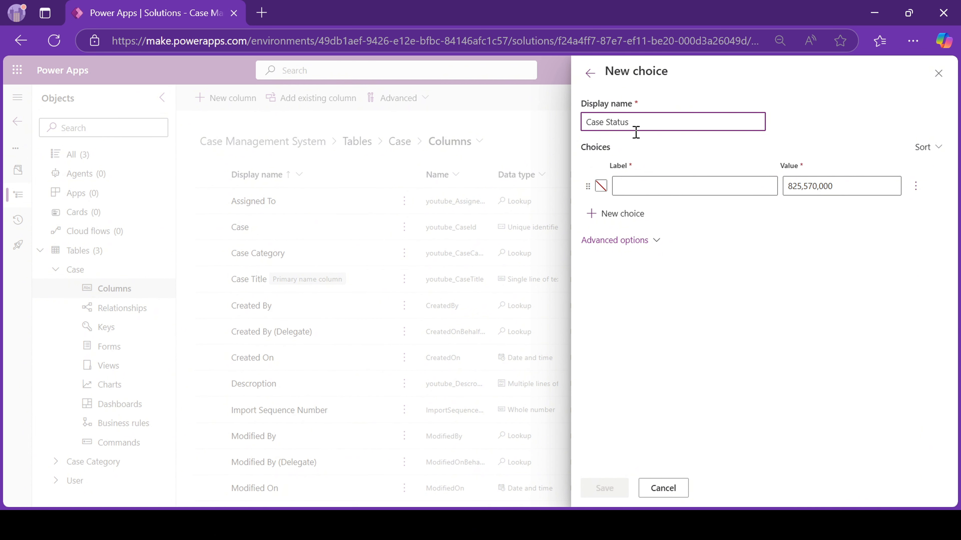
pyautogui.click(637, 193)
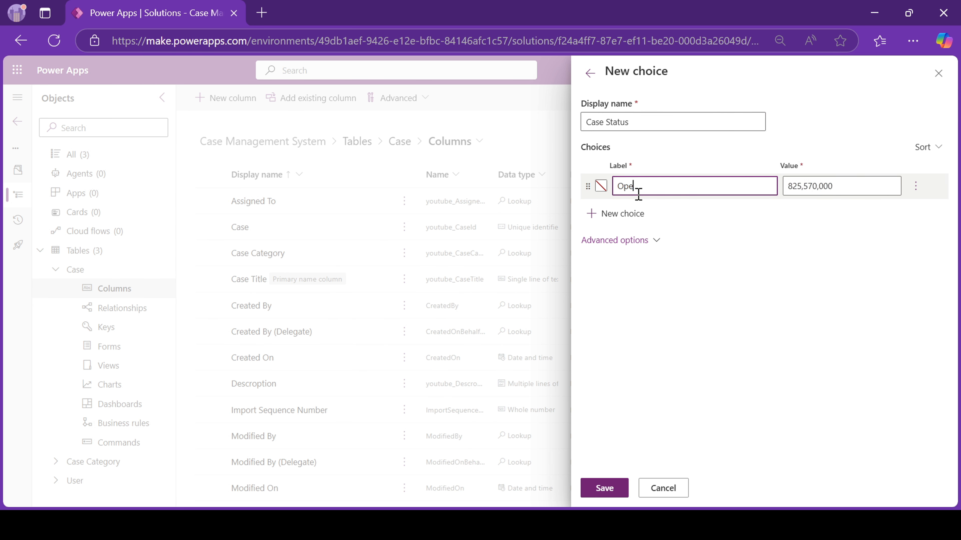
pyautogui.click(622, 214)
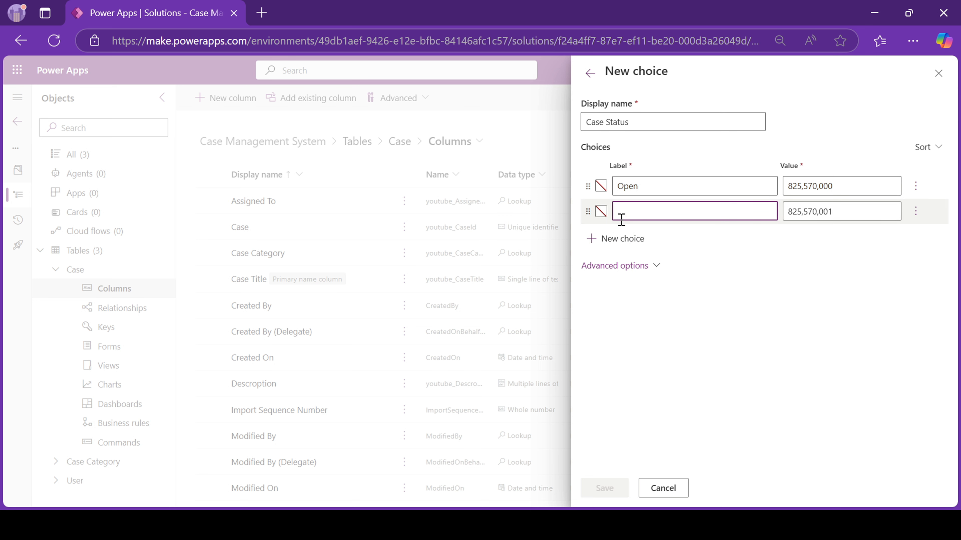
pyautogui.write('In Progress')
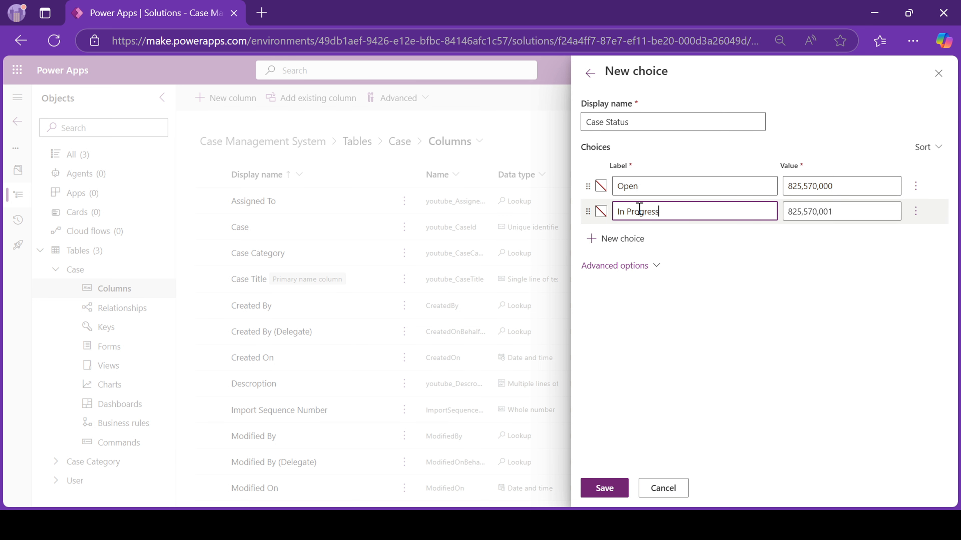
pyautogui.click(614, 239)
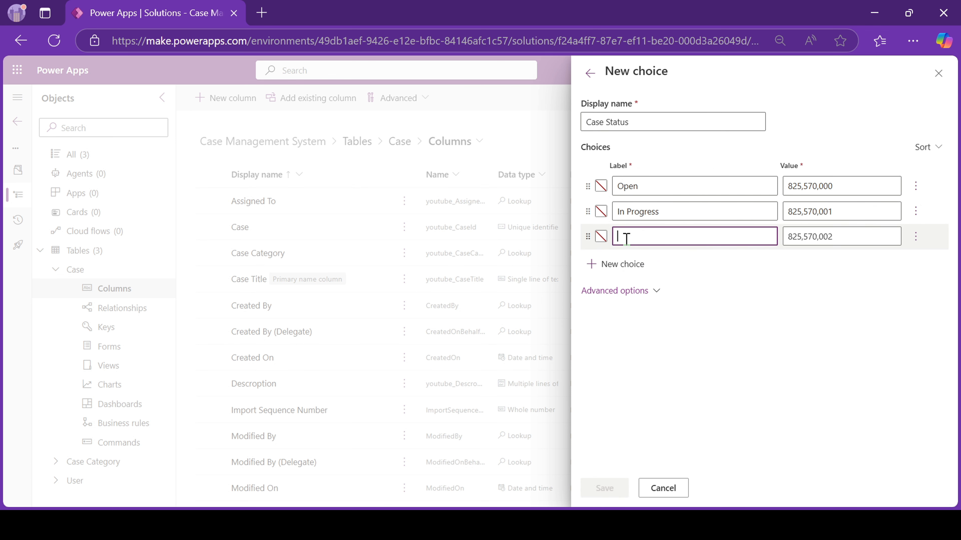
pyautogui.write('Resol')
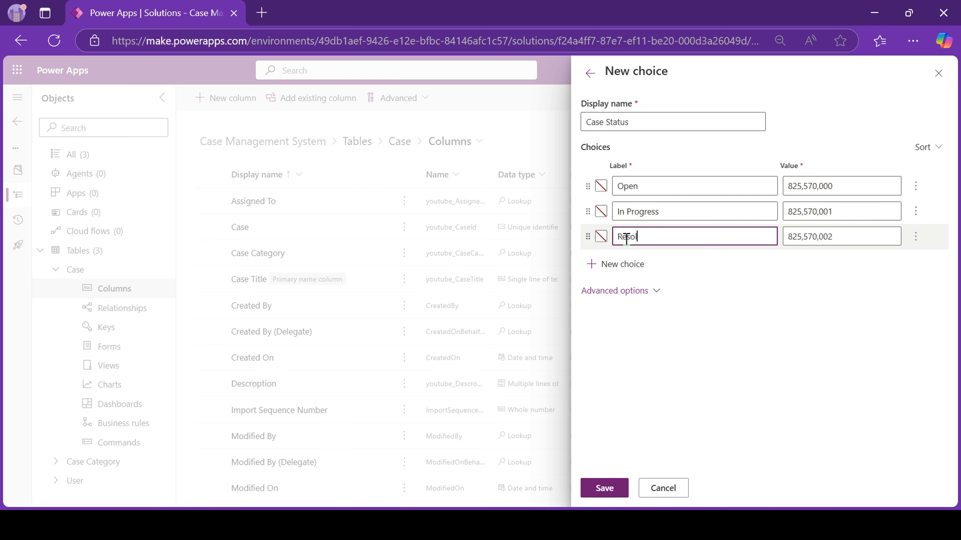
pyautogui.write('ved')
pyautogui.click(616, 264)
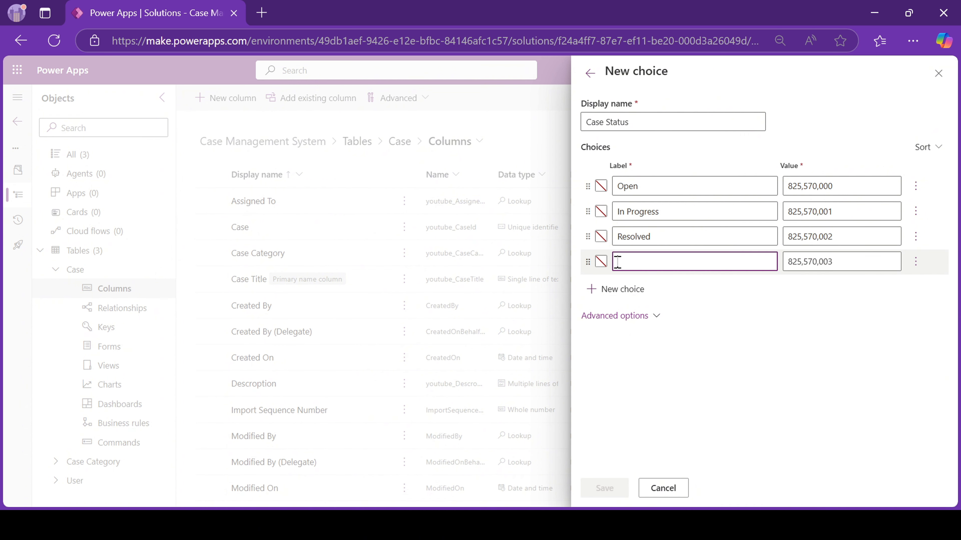
pyautogui.write('Co')
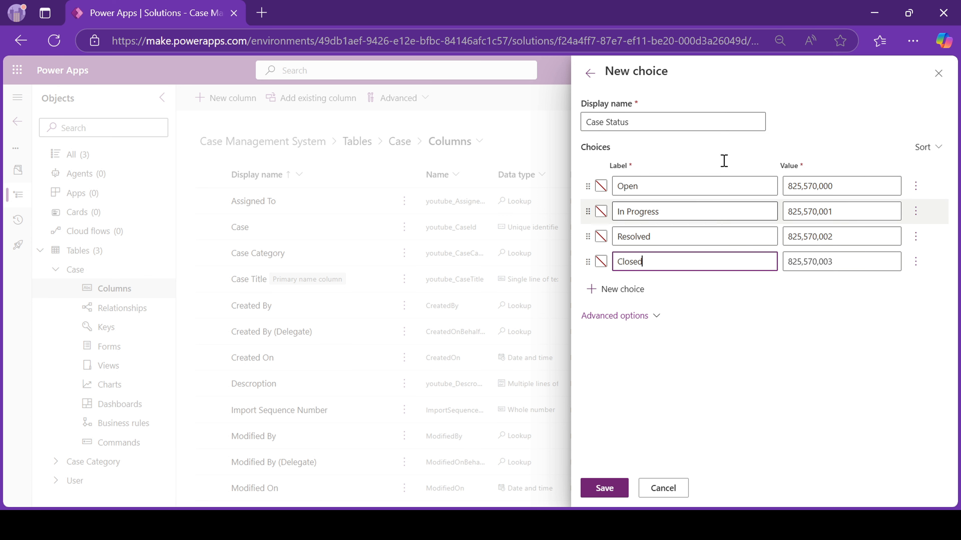
pyautogui.click(607, 489)
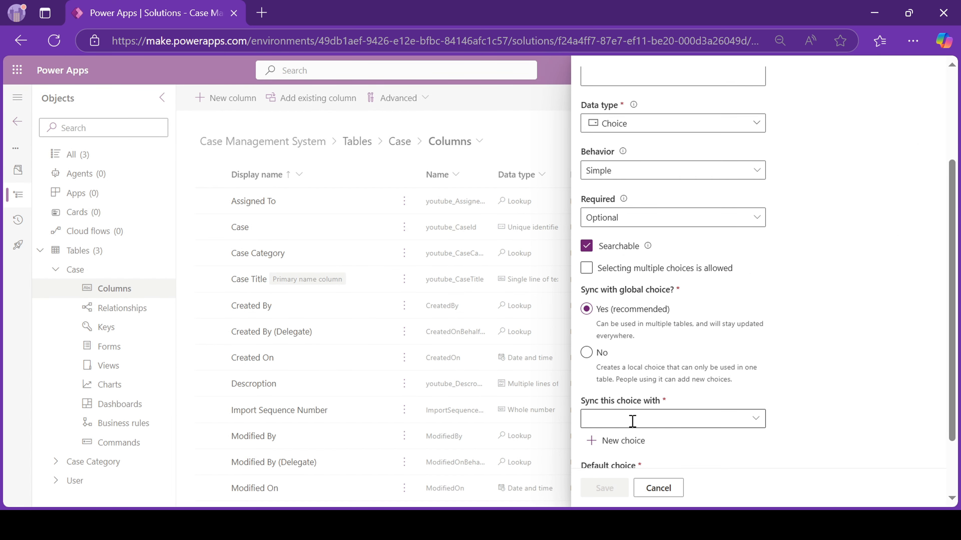
# Sync the column to the Case Status choice, default it to Open, and save.
pyautogui.click(607, 418)
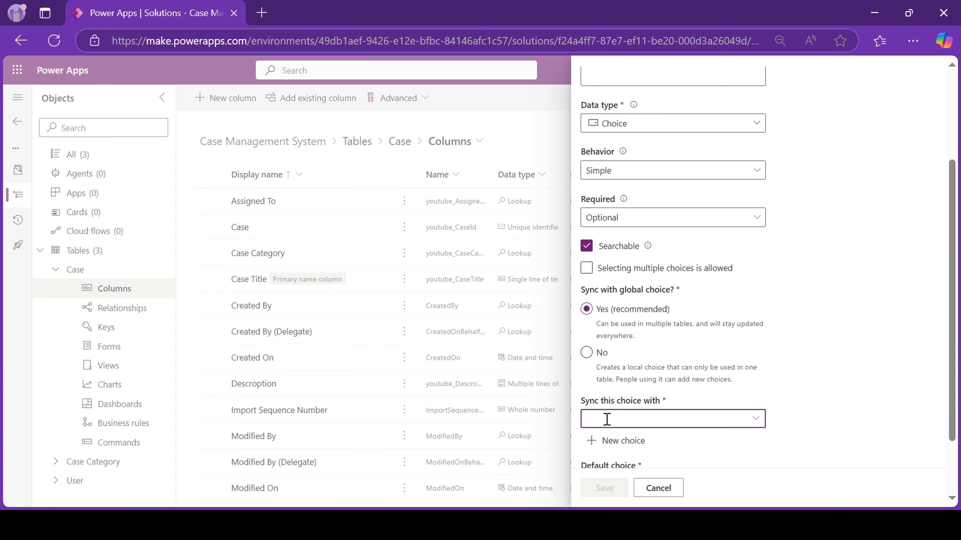
pyautogui.write('case')
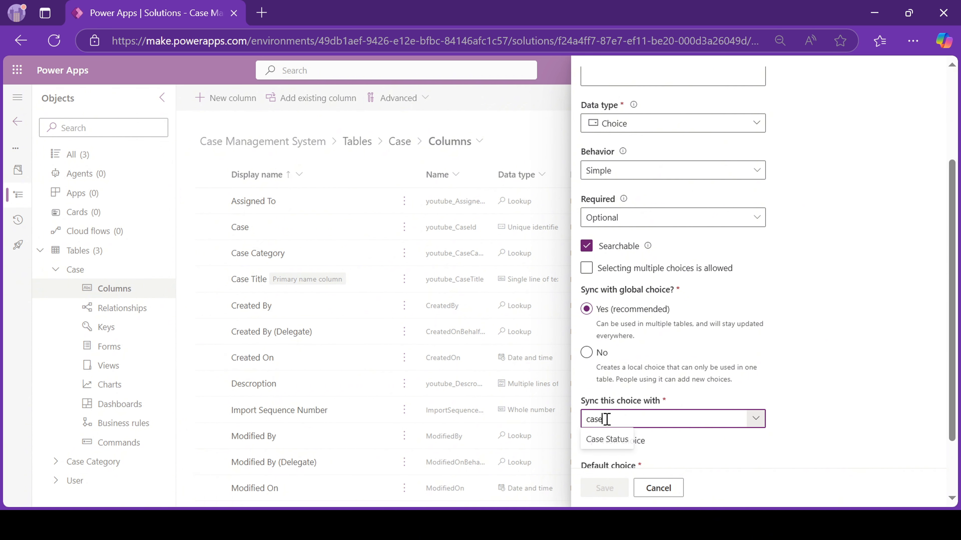
pyautogui.click(605, 446)
pyautogui.scroll(-2, 609, 436)
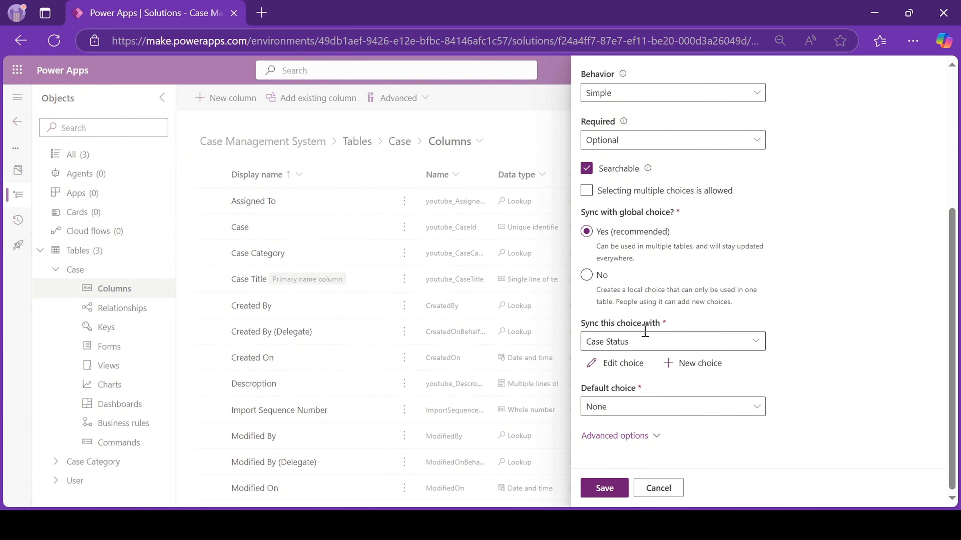
pyautogui.click(602, 414)
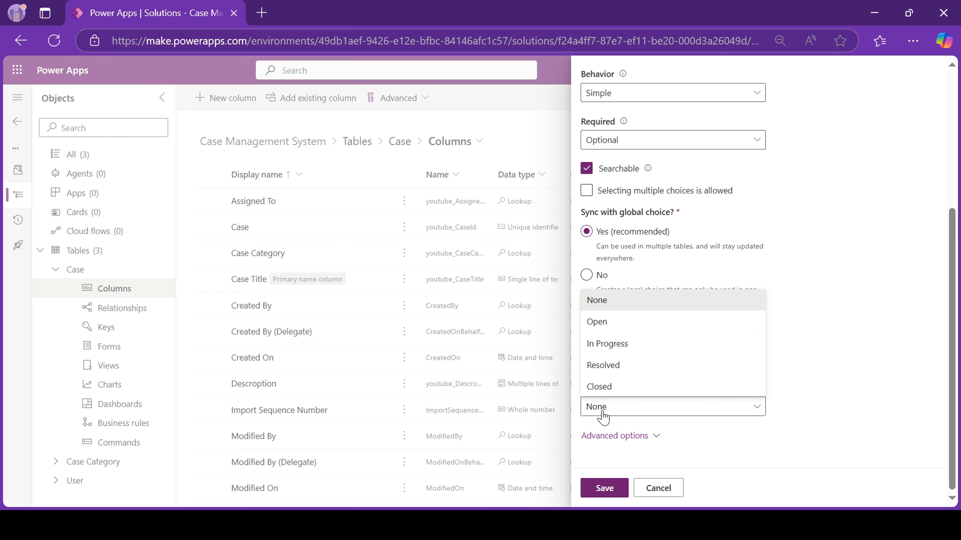
pyautogui.click(620, 323)
pyautogui.scroll(5, 740, 293)
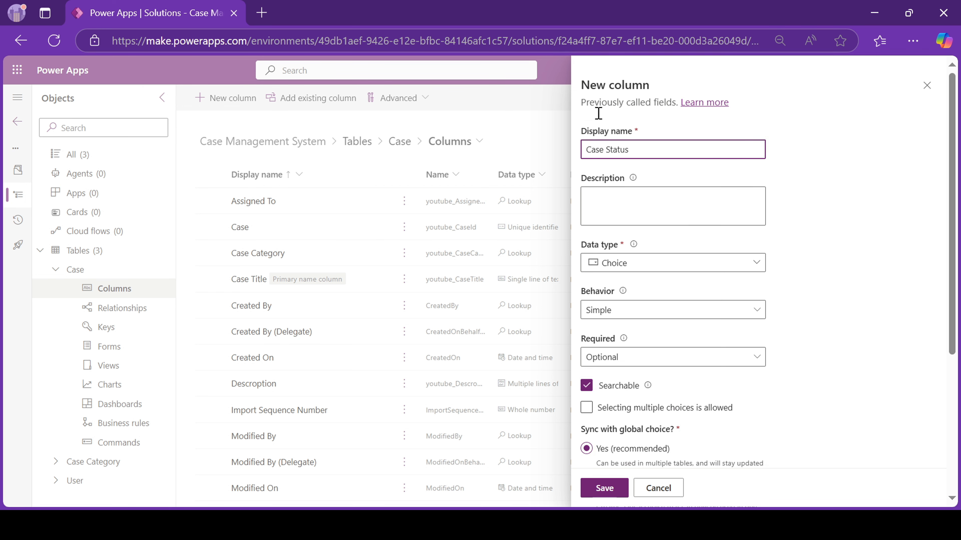
pyautogui.scroll(-5, 677, 303)
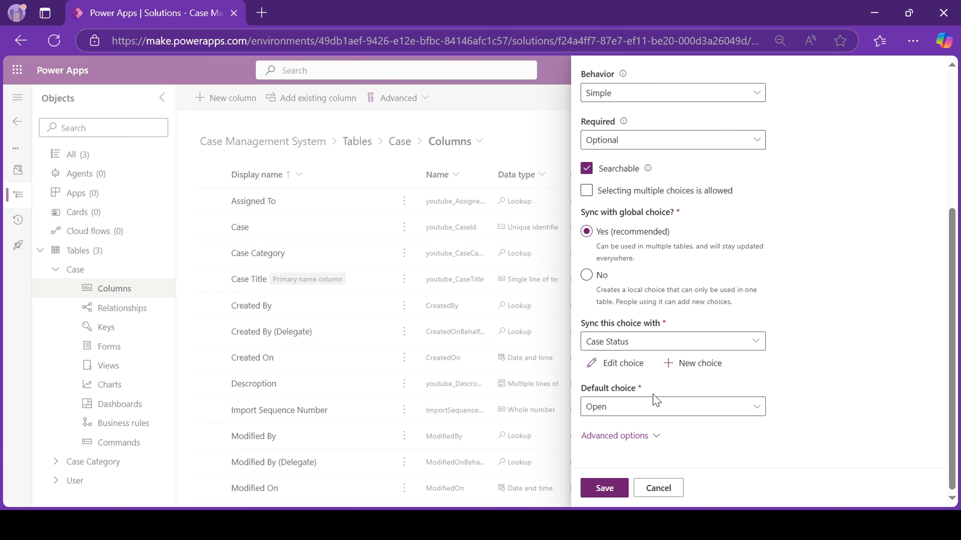
pyautogui.click(604, 488)
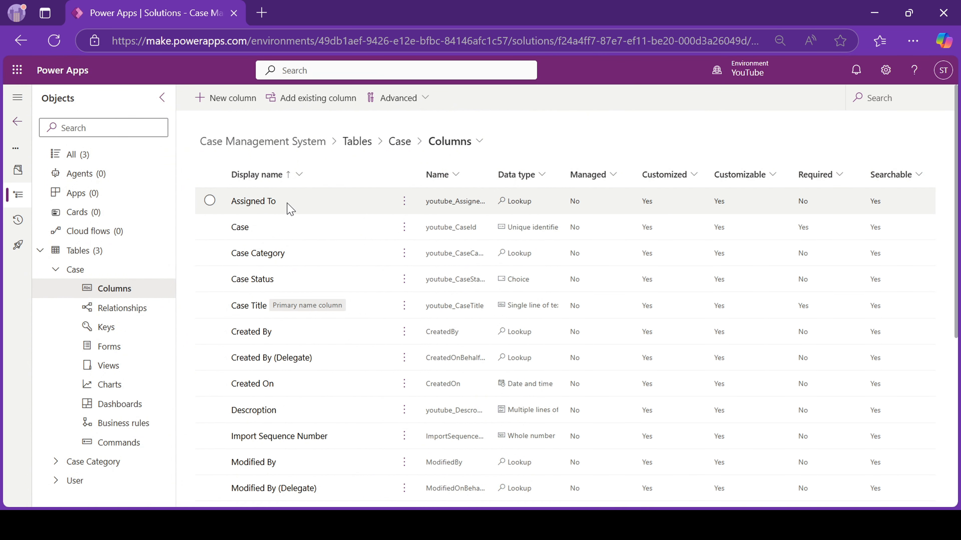
# Add a Priority choice column on Case synced to the existing Priority global choice.
pyautogui.click(222, 99)
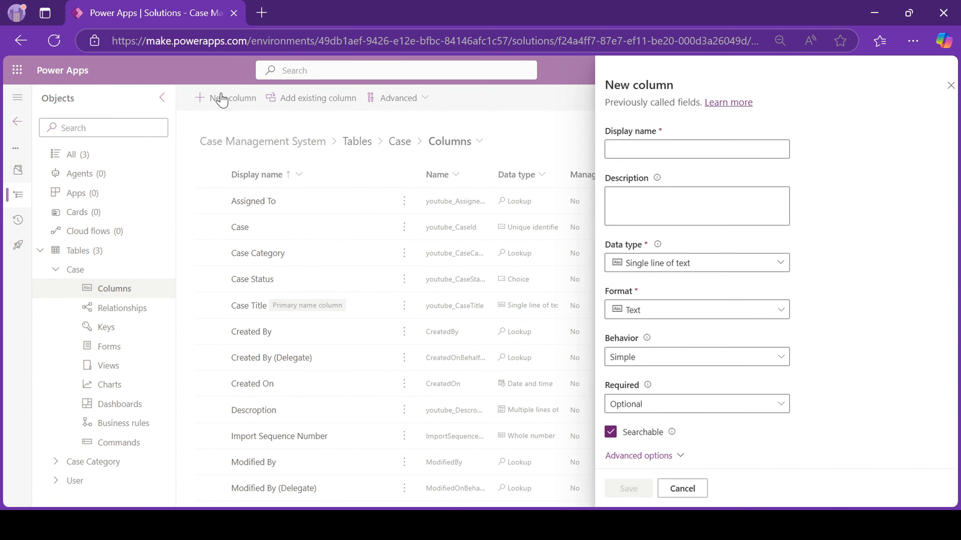
pyautogui.click(638, 149)
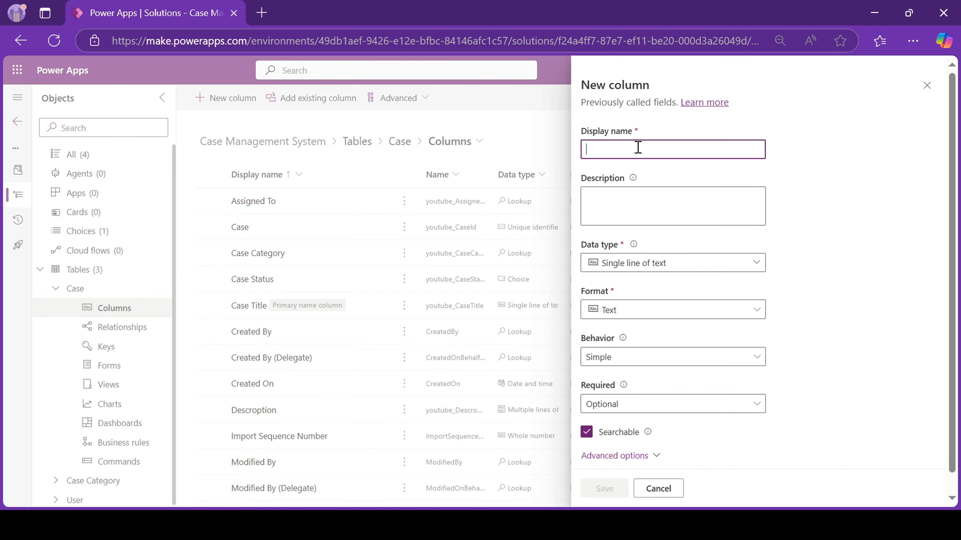
pyautogui.write('Priority')
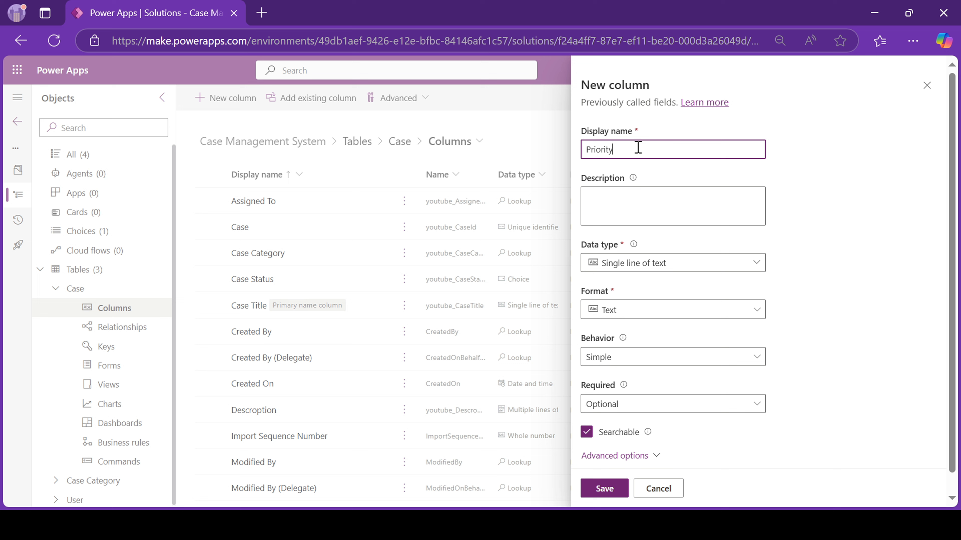
pyautogui.click(638, 262)
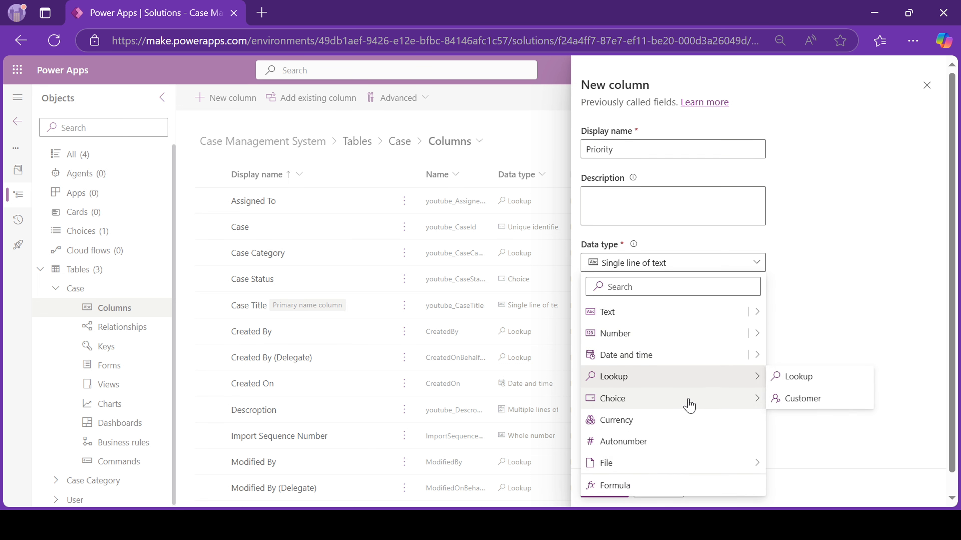
pyautogui.moveTo(684, 398)
pyautogui.click(782, 406)
pyautogui.scroll(-4, 650, 420)
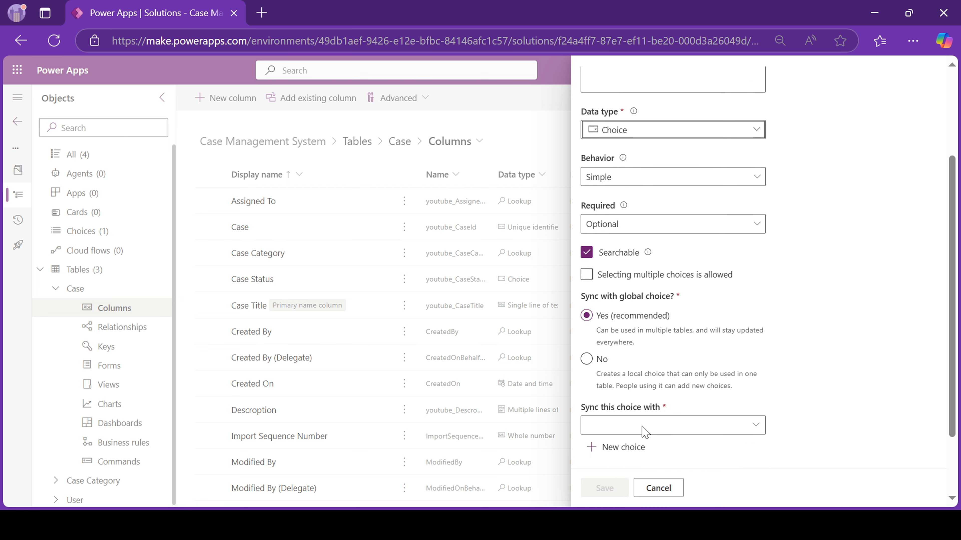
pyautogui.click(642, 400)
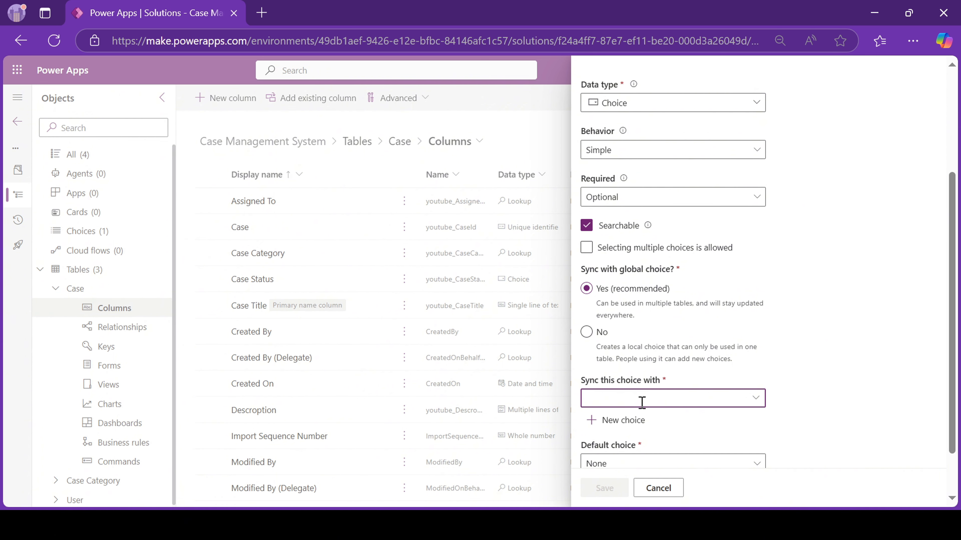
pyautogui.write('pri')
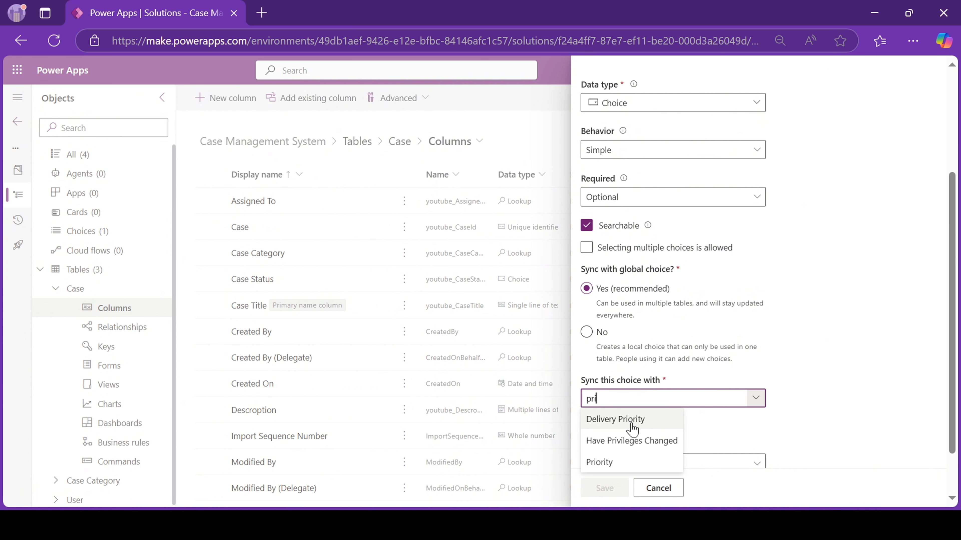
pyautogui.moveTo(601, 467)
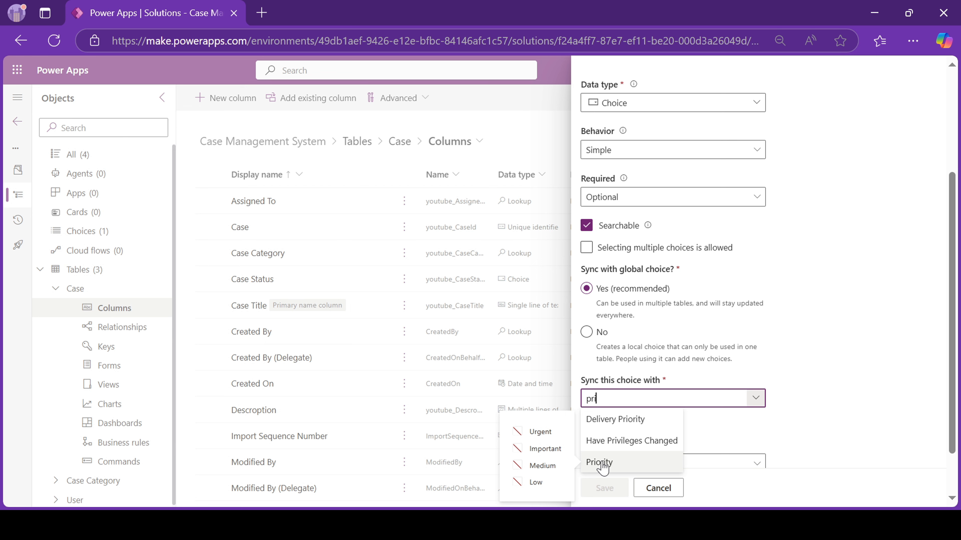
pyautogui.click(603, 464)
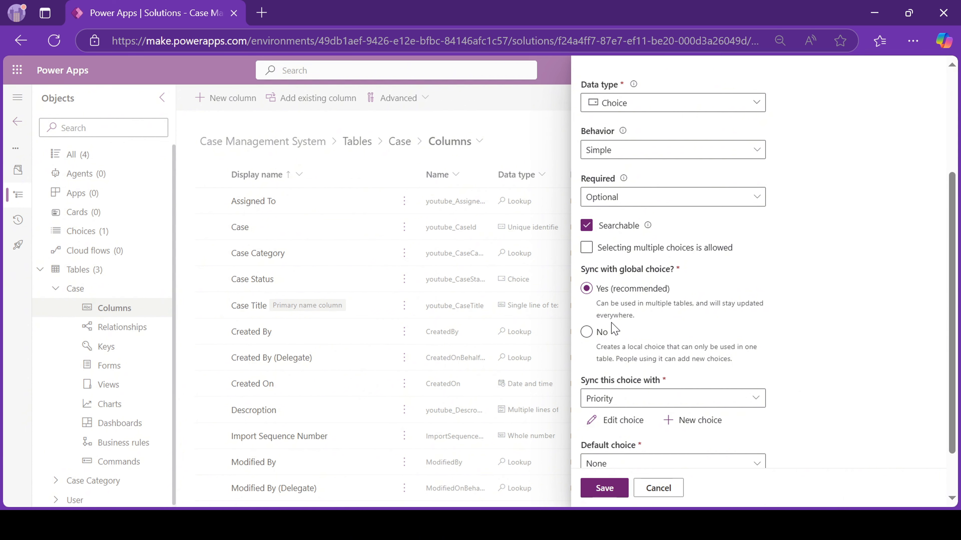
pyautogui.click(603, 489)
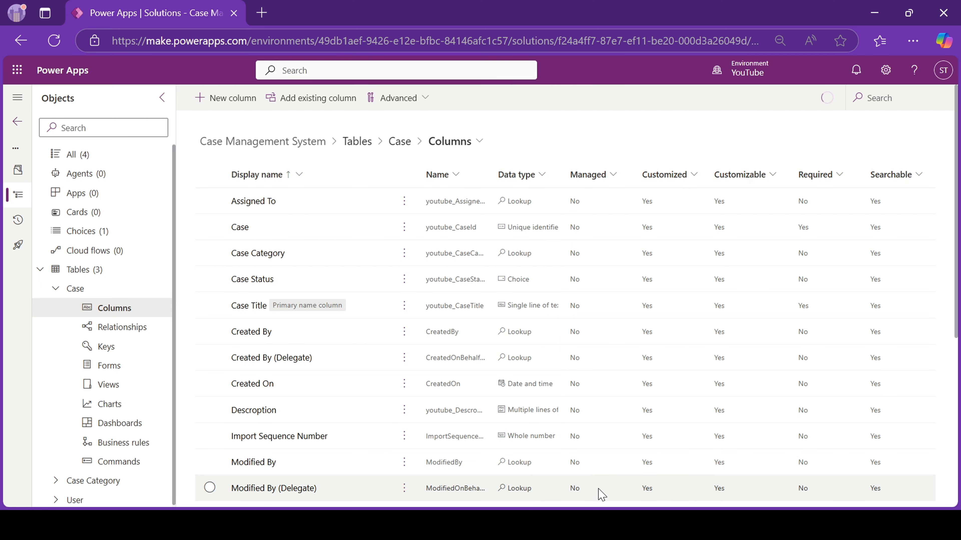
# Go to the Case table's views and open Active Cases in the view editor.
pyautogui.click(450, 143)
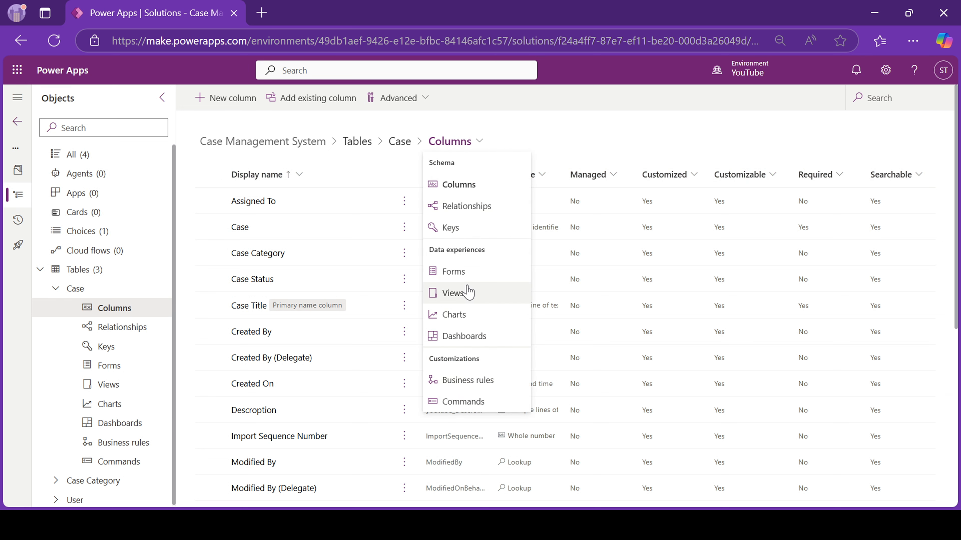
pyautogui.click(469, 294)
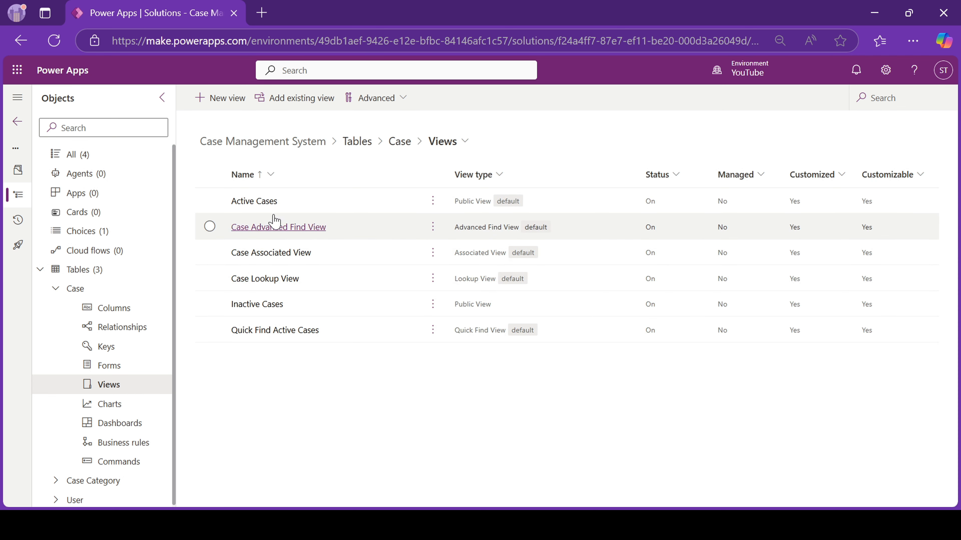
pyautogui.click(240, 204)
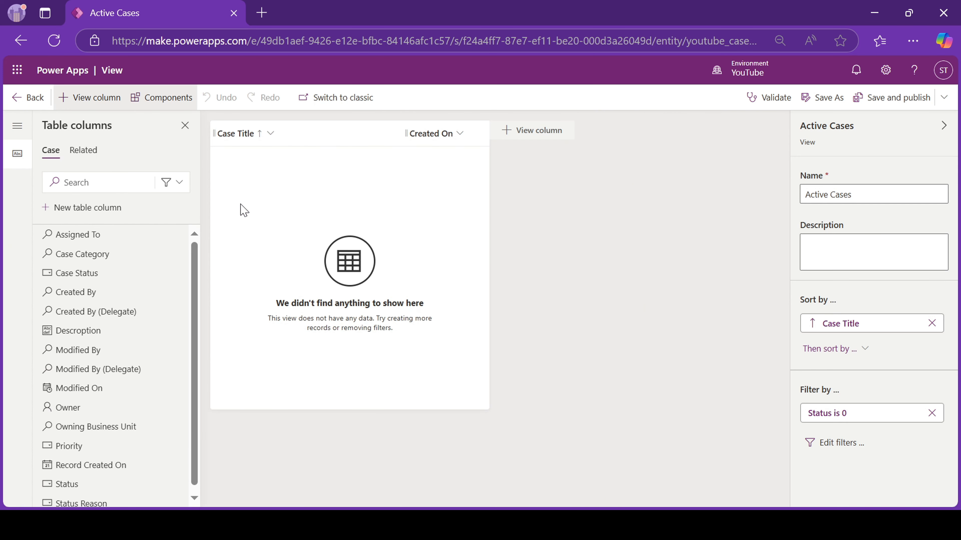
pyautogui.click(271, 133)
# Set the Case Title column width to 150 px.
pyautogui.click(275, 168)
pyautogui.doubleClick(296, 209)
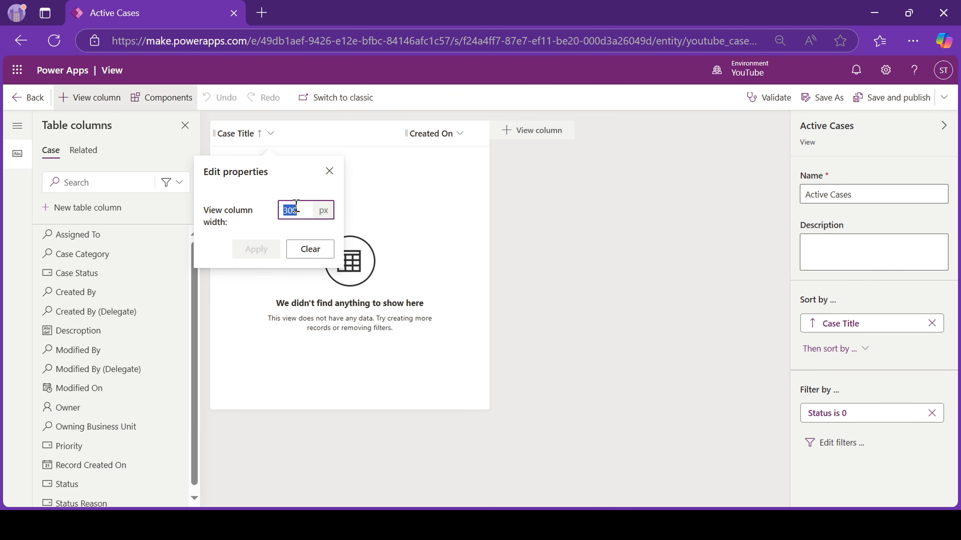
pyautogui.write('150')
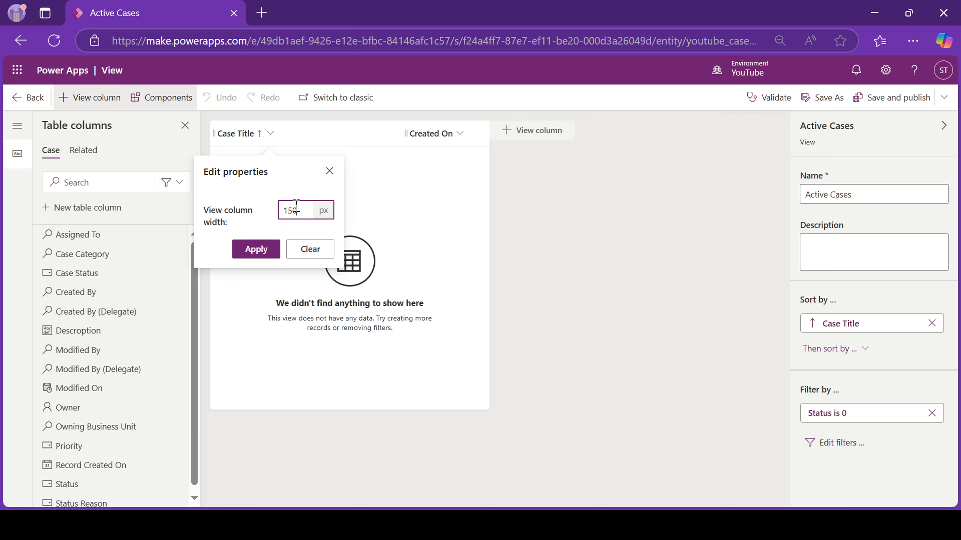
pyautogui.click(274, 249)
# Add Assigned To, Description, Case Category, Case Status and Priority columns to the view.
pyautogui.click(180, 184)
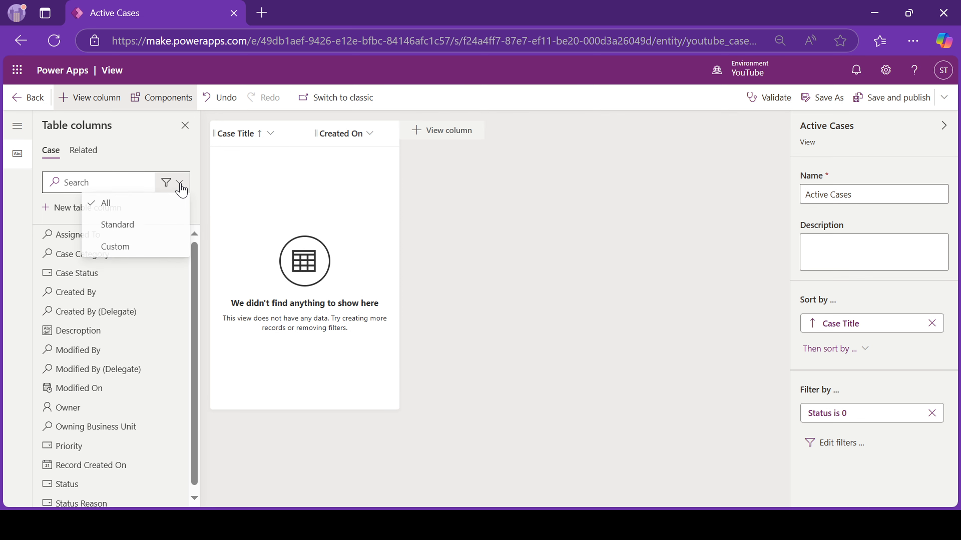
pyautogui.click(21, 231)
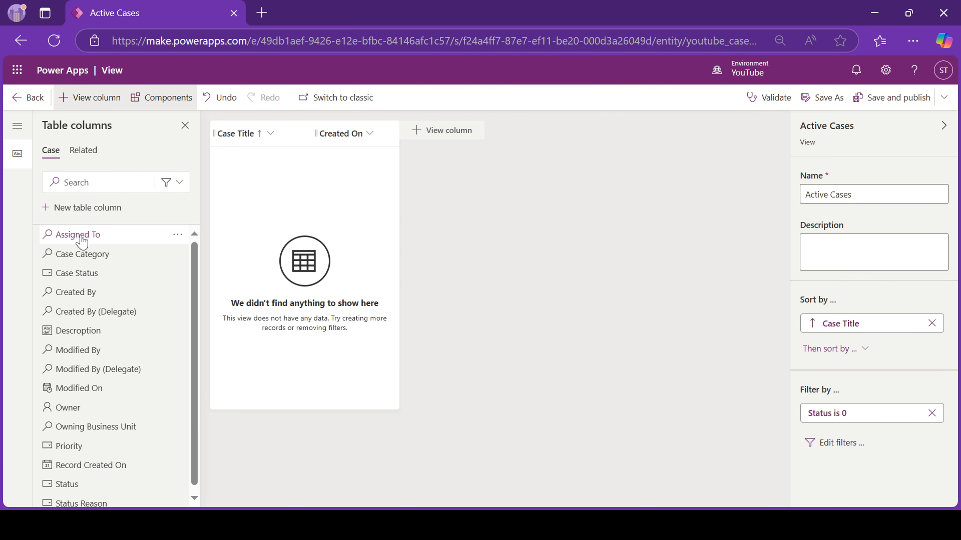
pyautogui.moveTo(79, 235)
pyautogui.moveTo(217, 181); pyautogui.dragTo(287, 137)
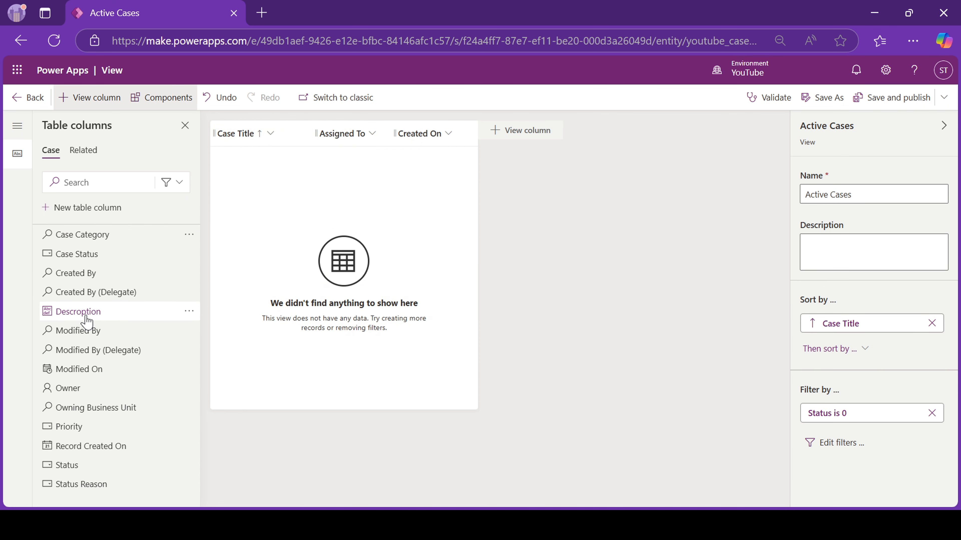
pyautogui.moveTo(87, 313); pyautogui.dragTo(301, 143)
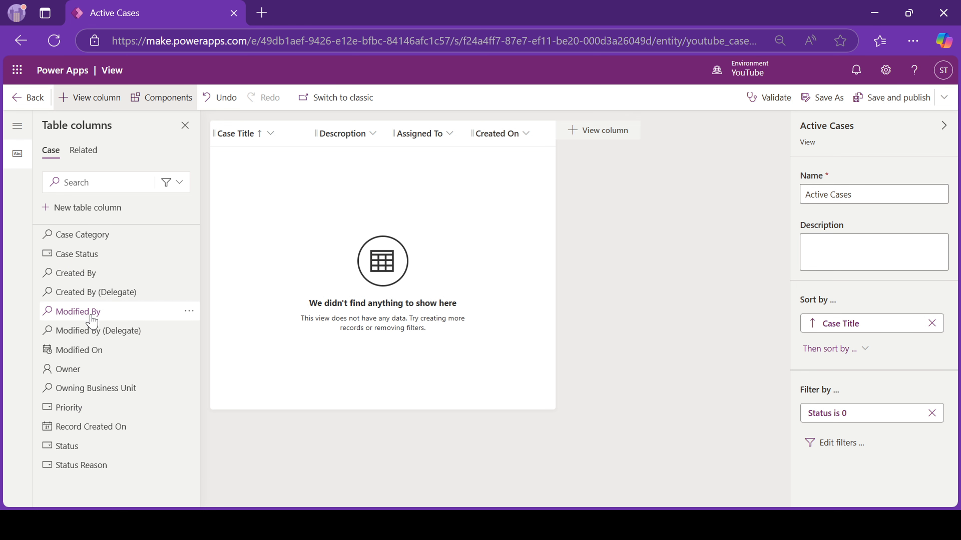
pyautogui.moveTo(94, 236)
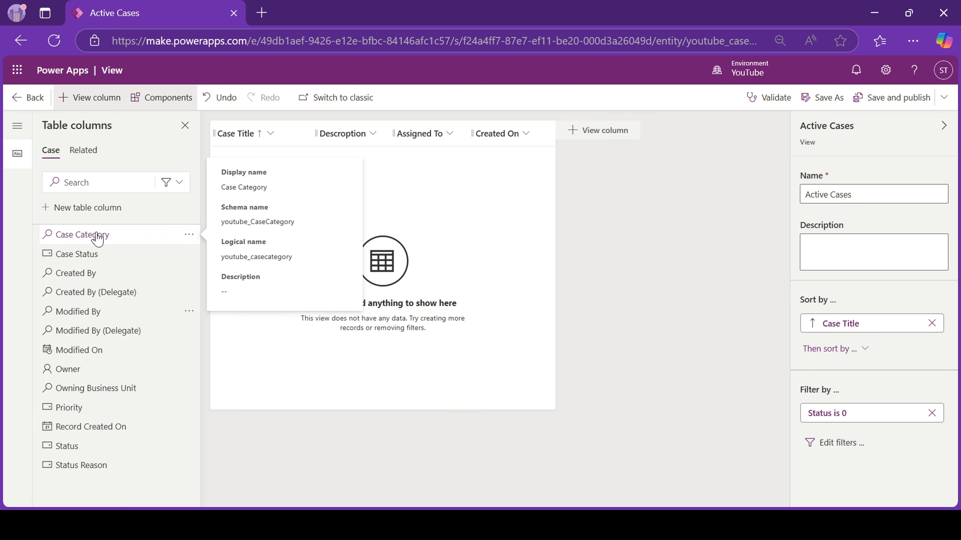
pyautogui.moveTo(98, 239)
pyautogui.mouseDown()
pyautogui.moveTo(386, 134)
pyautogui.moveTo(321, 134)
pyautogui.moveTo(363, 134)
pyautogui.mouseUp()
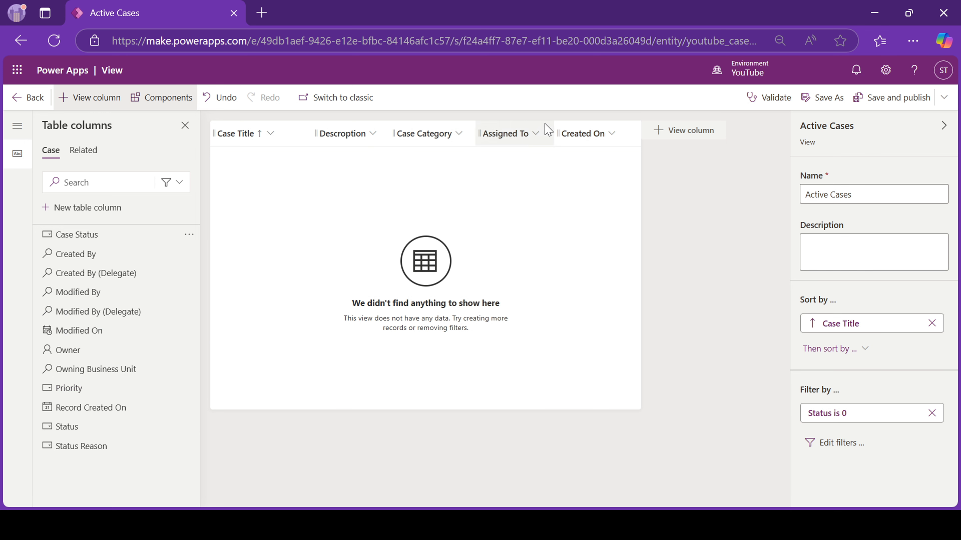
pyautogui.click(171, 184)
pyautogui.click(140, 248)
pyautogui.moveTo(90, 237); pyautogui.dragTo(559, 144)
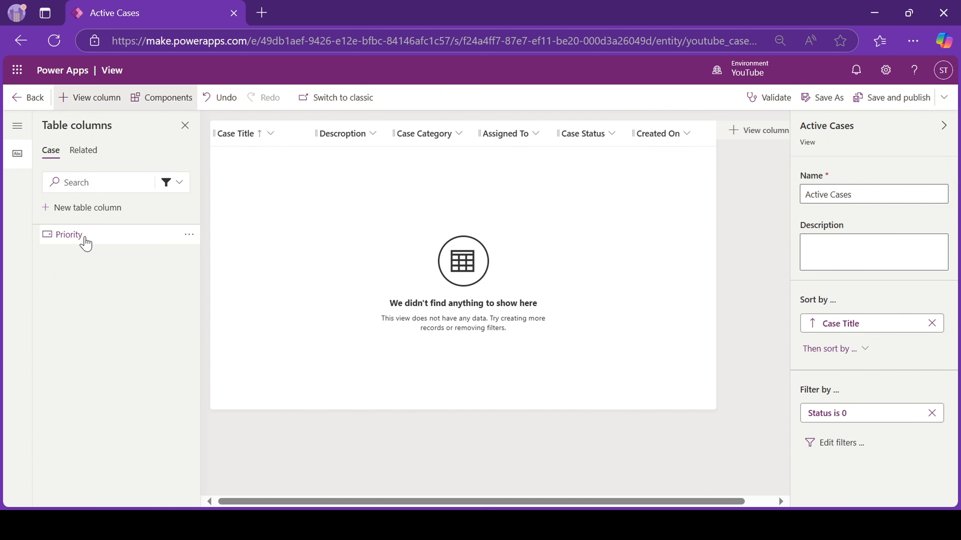
pyautogui.moveTo(86, 239); pyautogui.dragTo(628, 141)
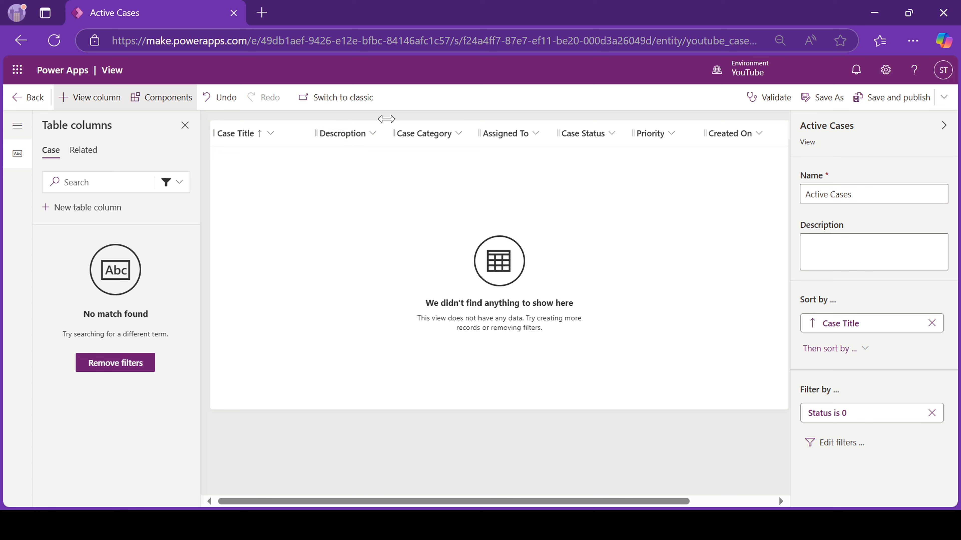
# Fix the Description column's misspelled display name, then save and publish Active Cases and return to Views.
pyautogui.click(381, 140)
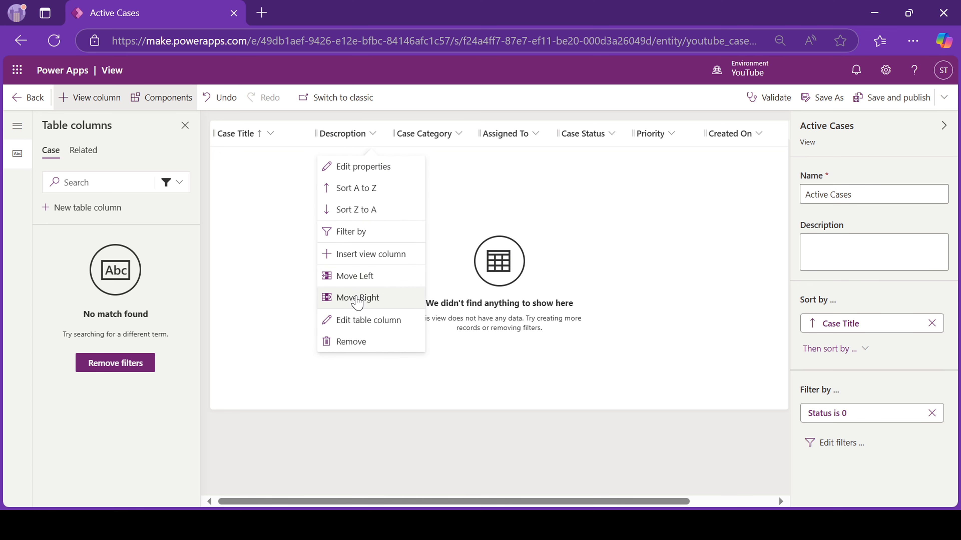
pyautogui.click(354, 322)
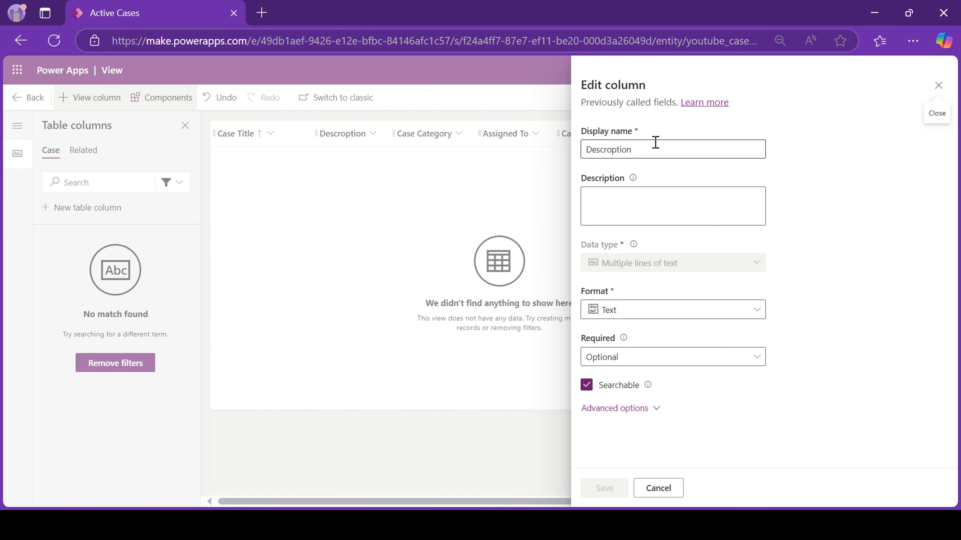
pyautogui.click(616, 150)
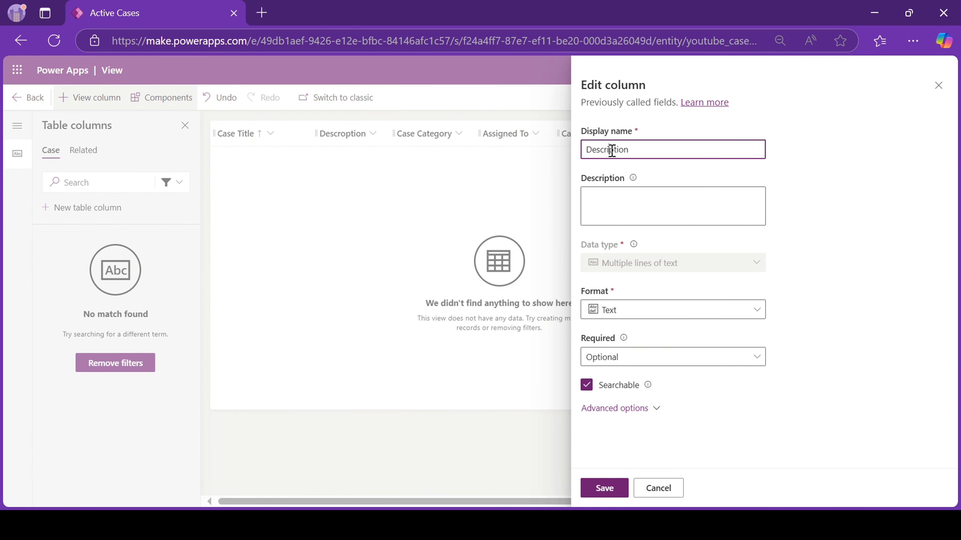
pyautogui.click(604, 488)
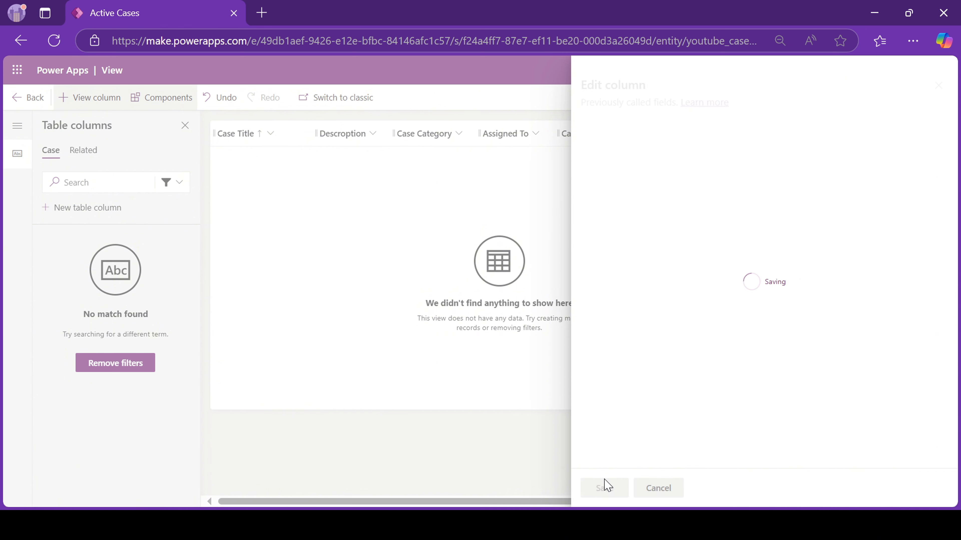
pyautogui.click(881, 99)
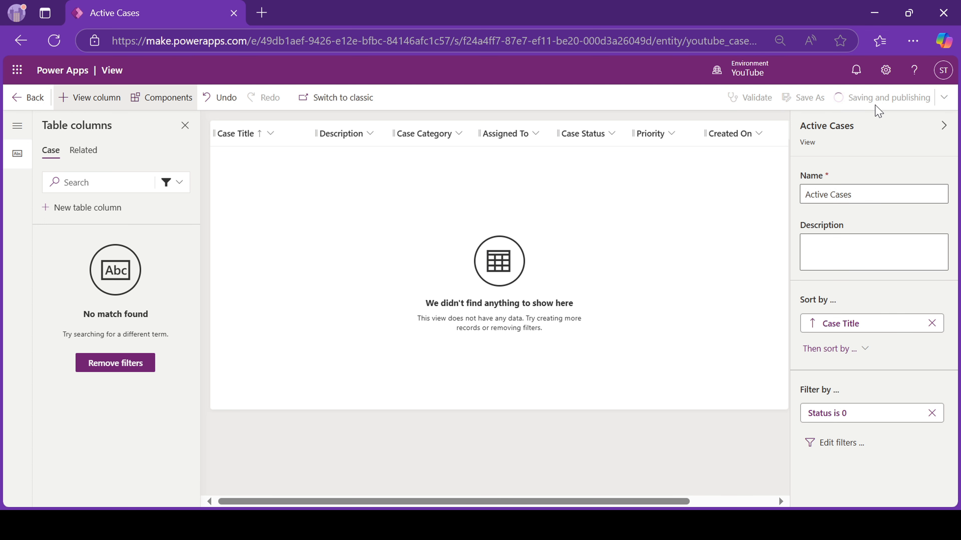
pyautogui.click(15, 99)
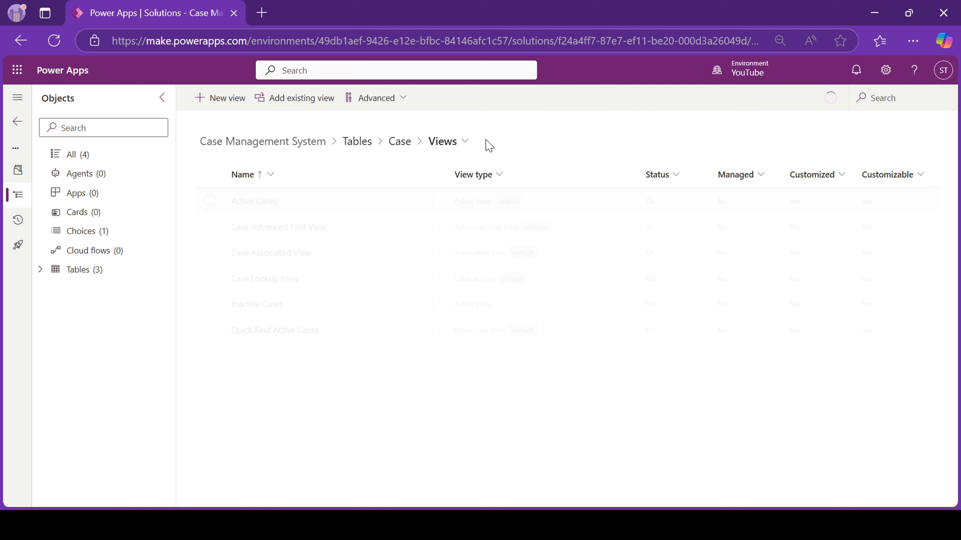
# Open the Case table's main Information form in the form designer.
pyautogui.click(462, 145)
pyautogui.click(462, 146)
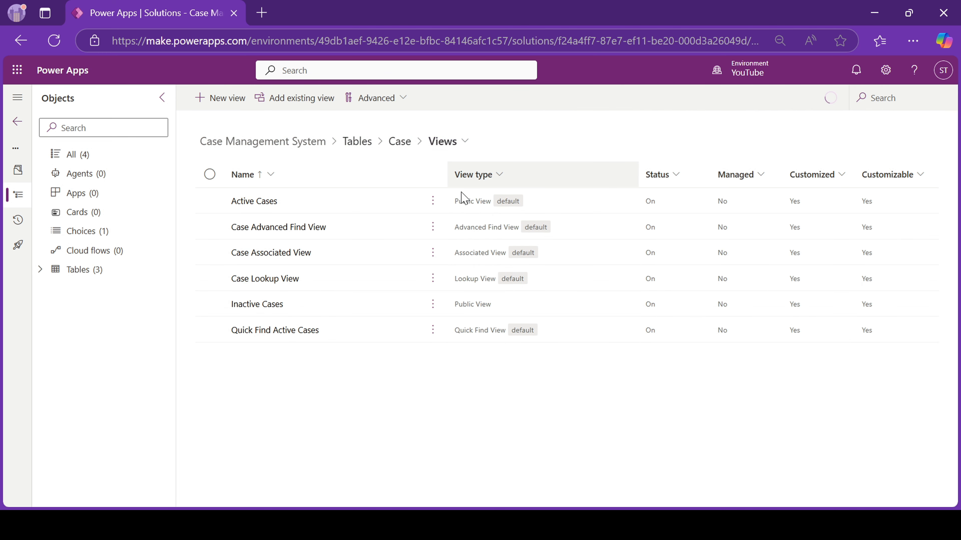
pyautogui.click(457, 144)
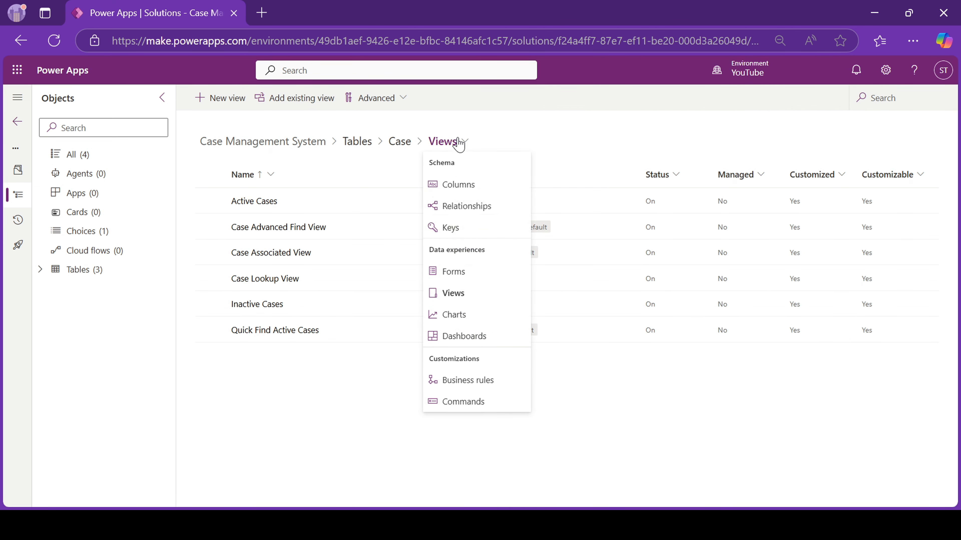
pyautogui.click(457, 279)
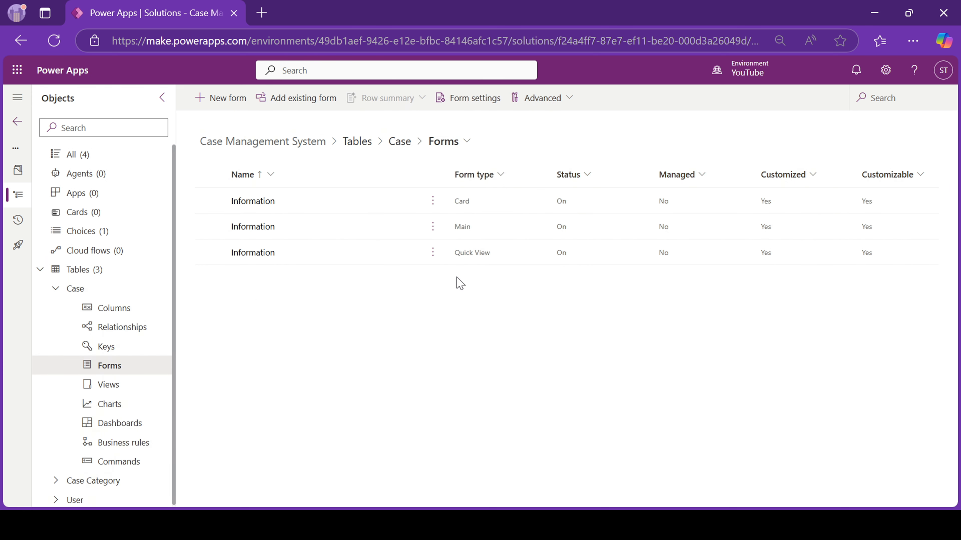
pyautogui.click(248, 229)
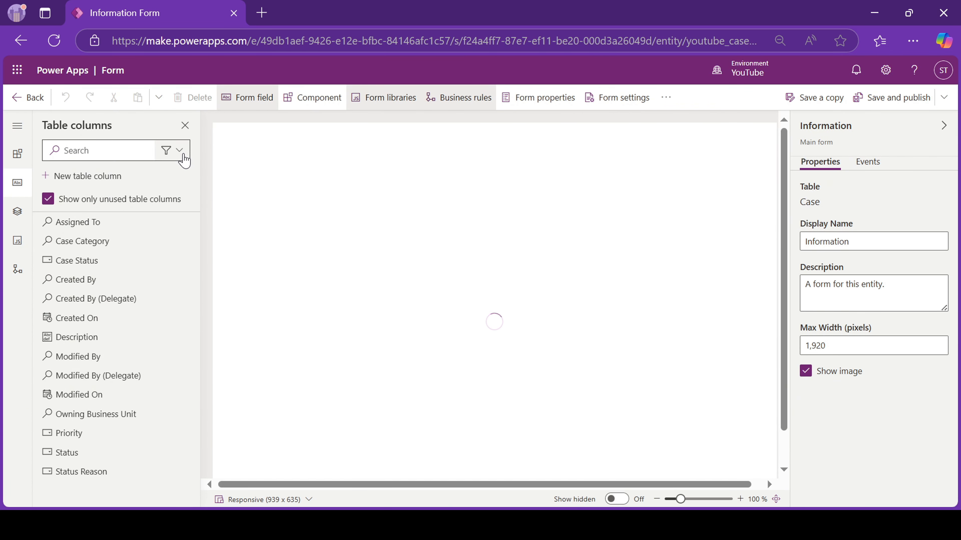
# Filter the Table columns list to show only custom columns.
pyautogui.click(172, 150)
pyautogui.click(155, 215)
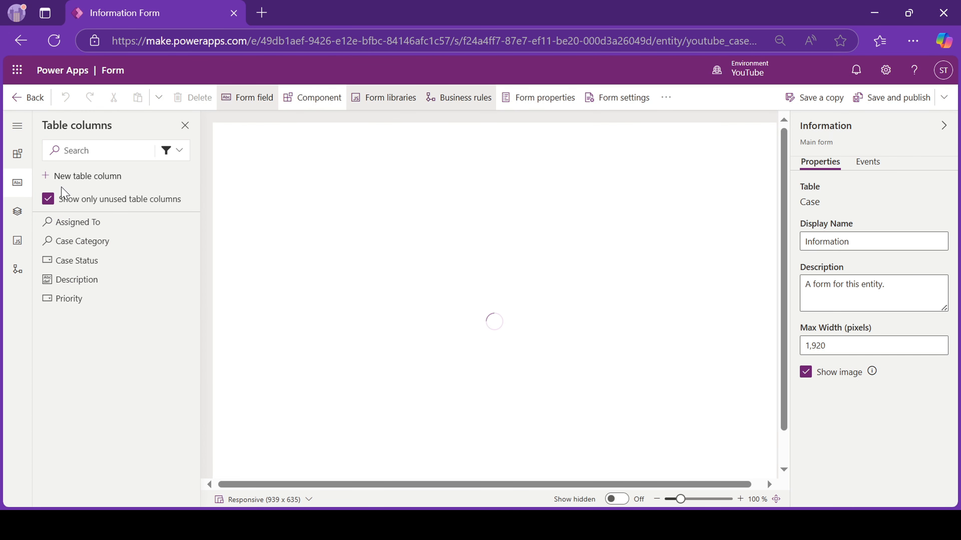
pyautogui.click(180, 150)
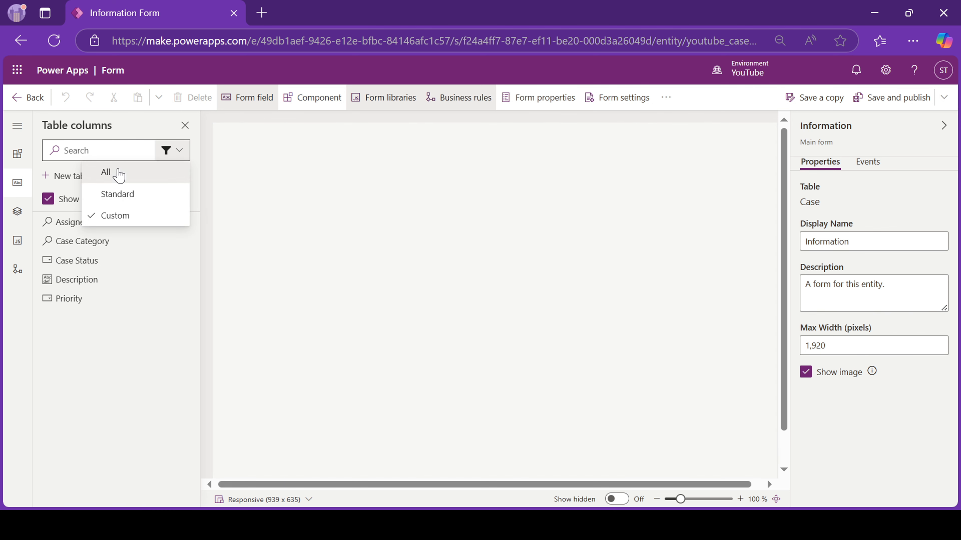
pyautogui.click(118, 174)
pyautogui.click(173, 152)
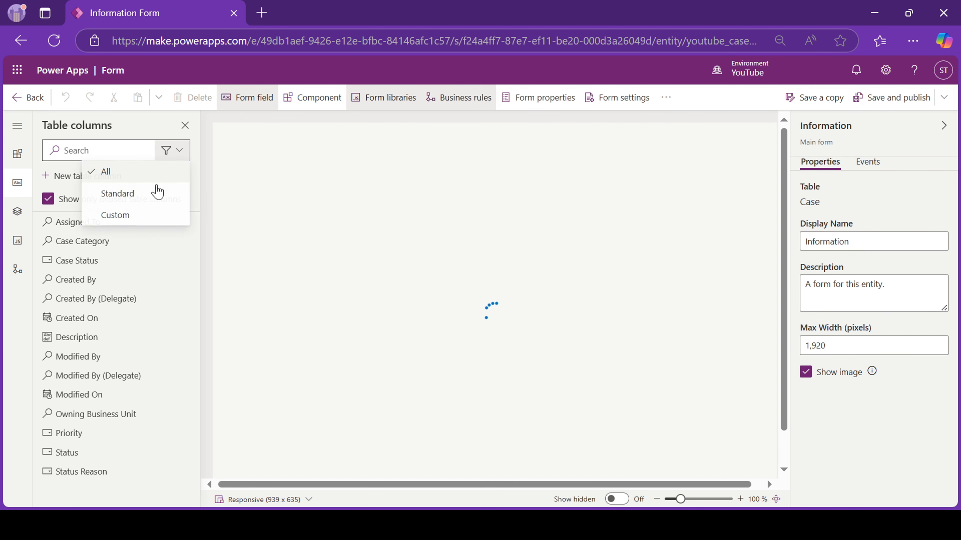
pyautogui.click(142, 195)
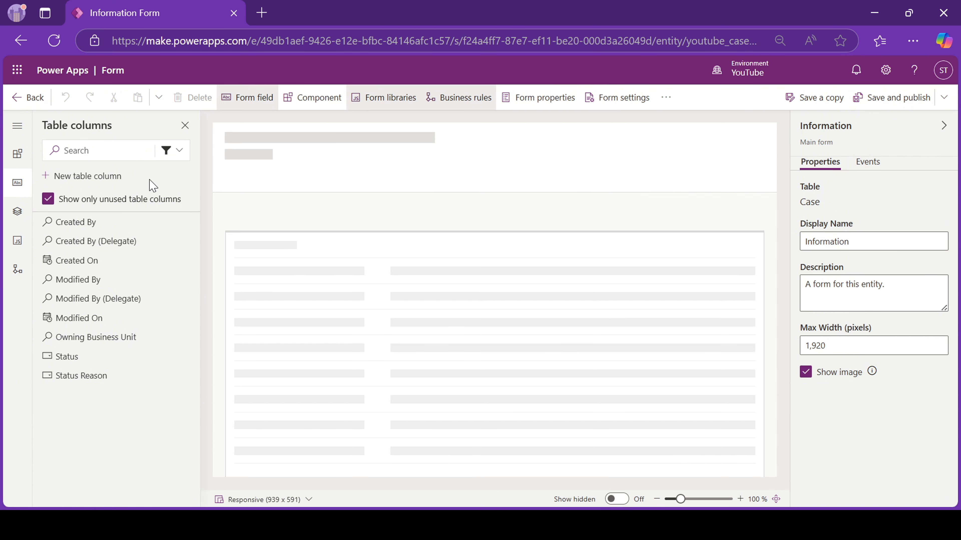
pyautogui.click(179, 151)
pyautogui.click(155, 215)
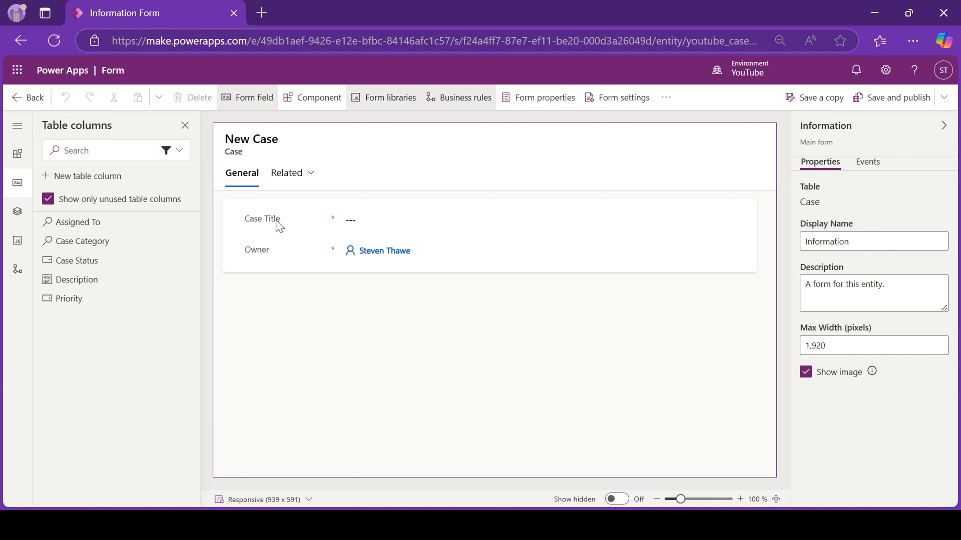
# Add Description, Case Category, Assigned To, Priority and Case Status below Case Title.
pyautogui.click(282, 227)
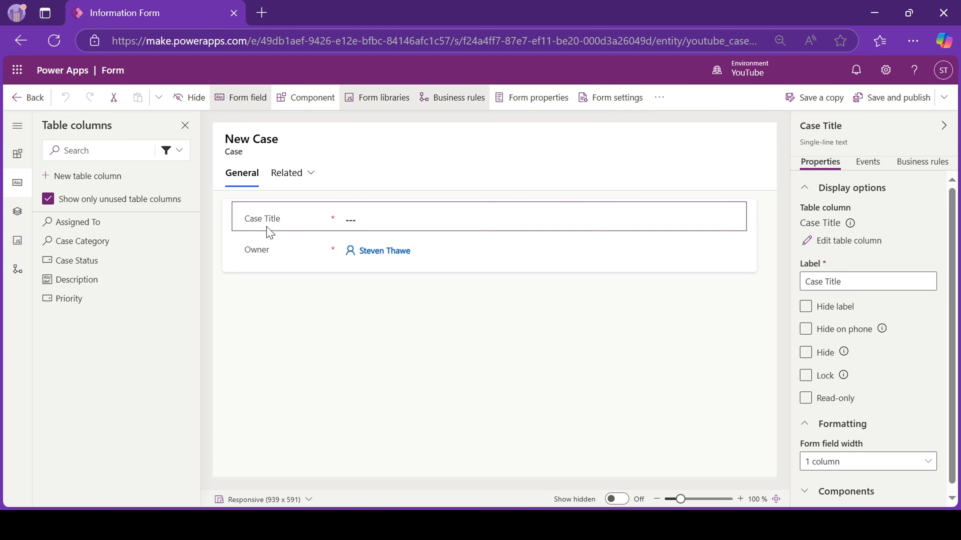
pyautogui.click(92, 287)
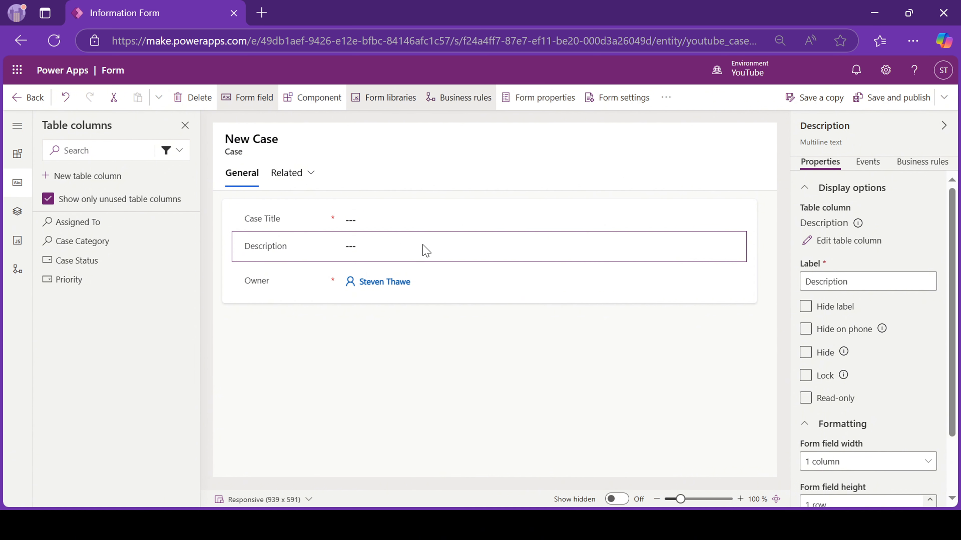
pyautogui.click(806, 328)
pyautogui.scroll(-2, 858, 431)
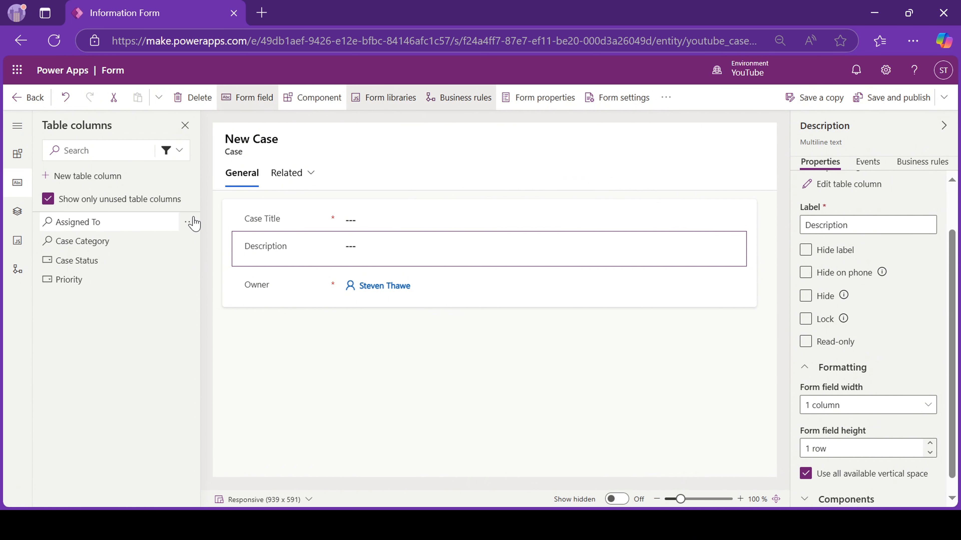
pyautogui.click(91, 243)
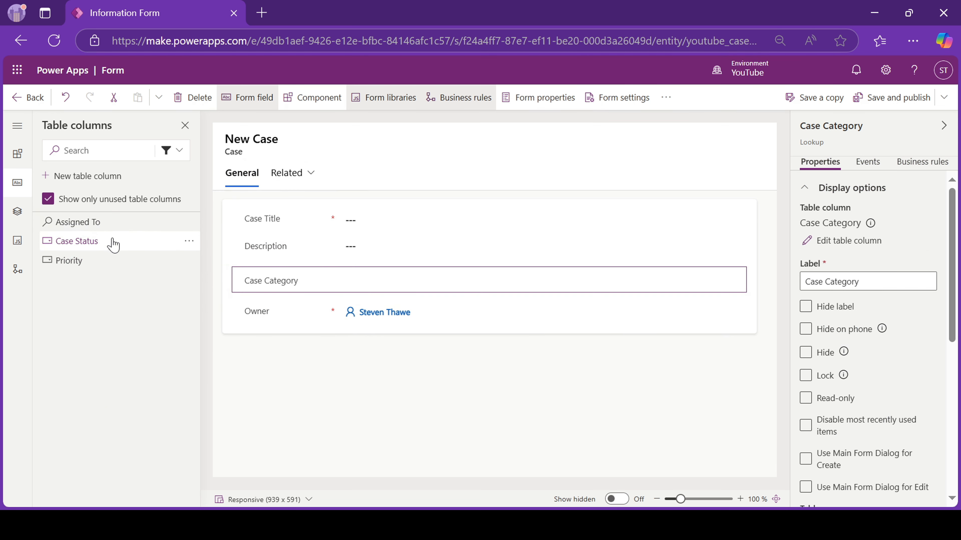
pyautogui.click(86, 226)
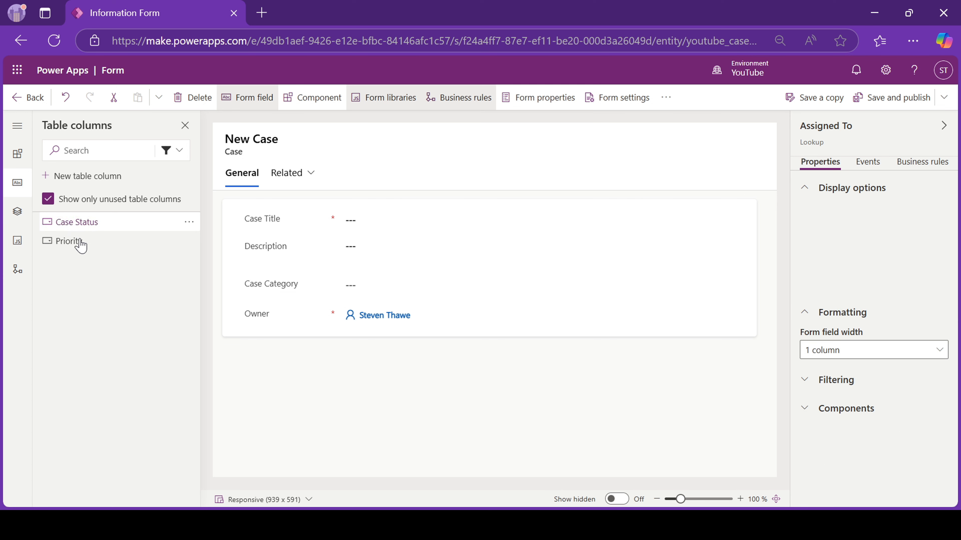
pyautogui.click(88, 225)
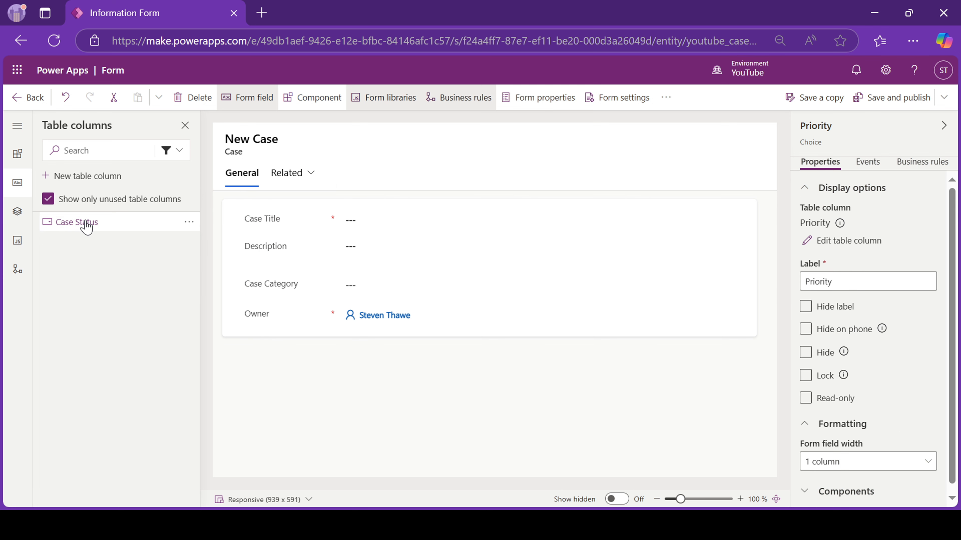
pyautogui.click(86, 224)
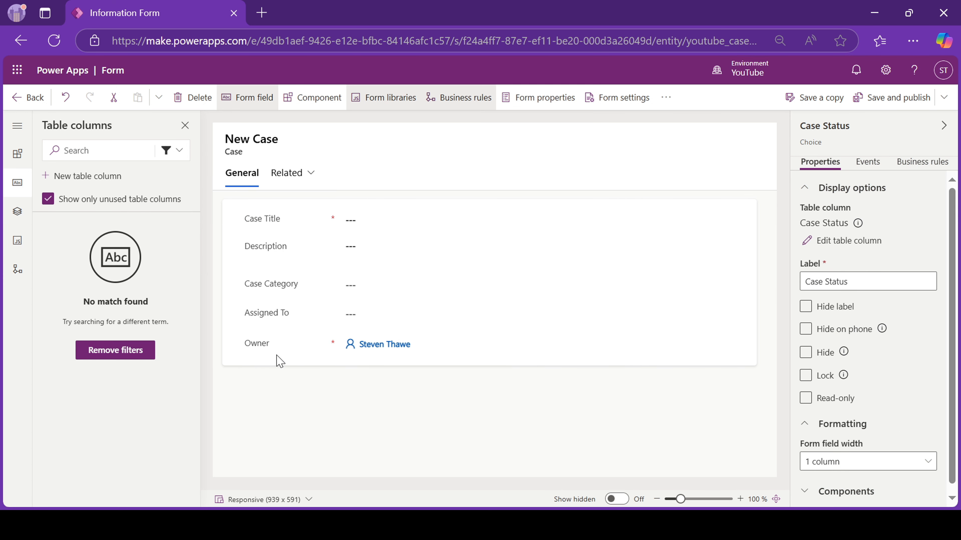
# Move the Owner field into the form header, then save and publish the Case form.
pyautogui.click(266, 383)
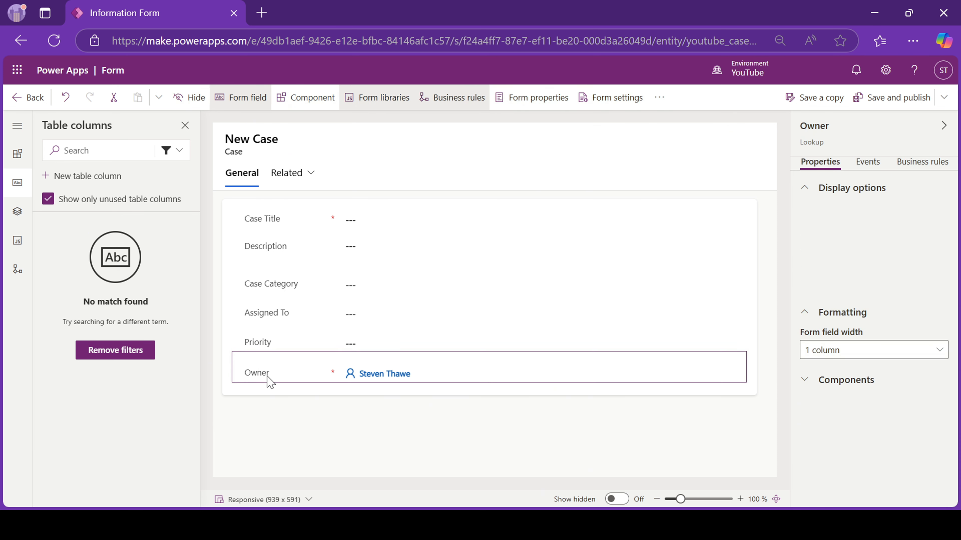
pyautogui.moveTo(257, 405); pyautogui.dragTo(512, 142)
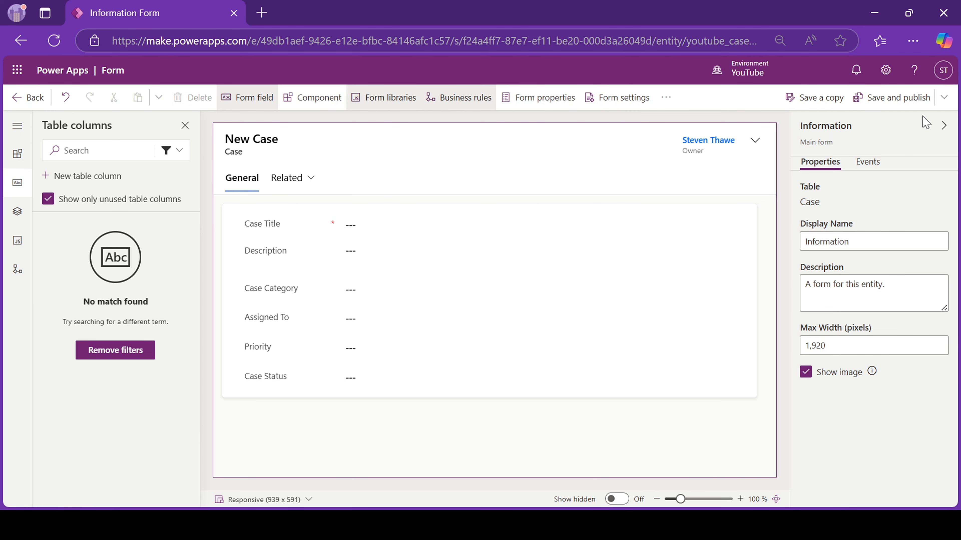
pyautogui.click(893, 105)
# From the solution's Tables list, open the Case Category table's main Information form.
pyautogui.click(26, 106)
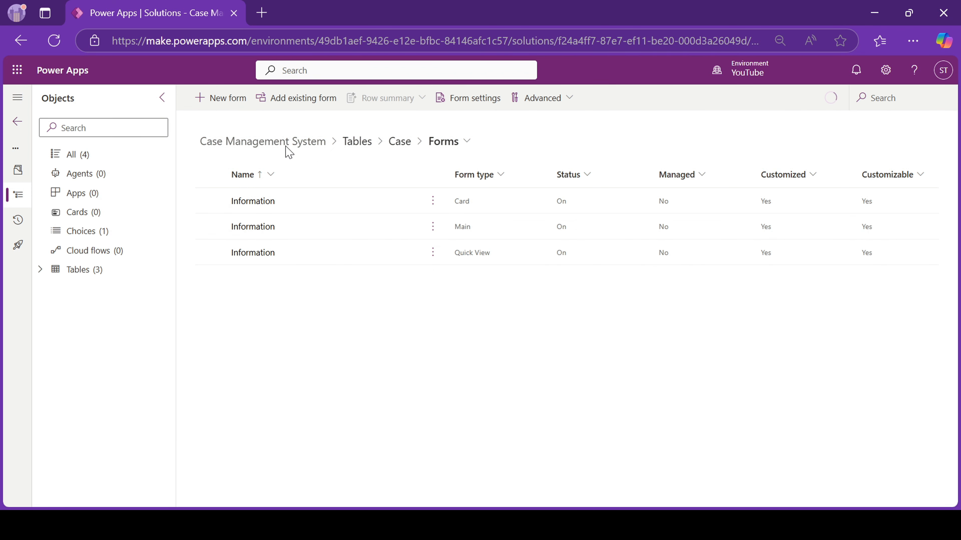
pyautogui.click(40, 270)
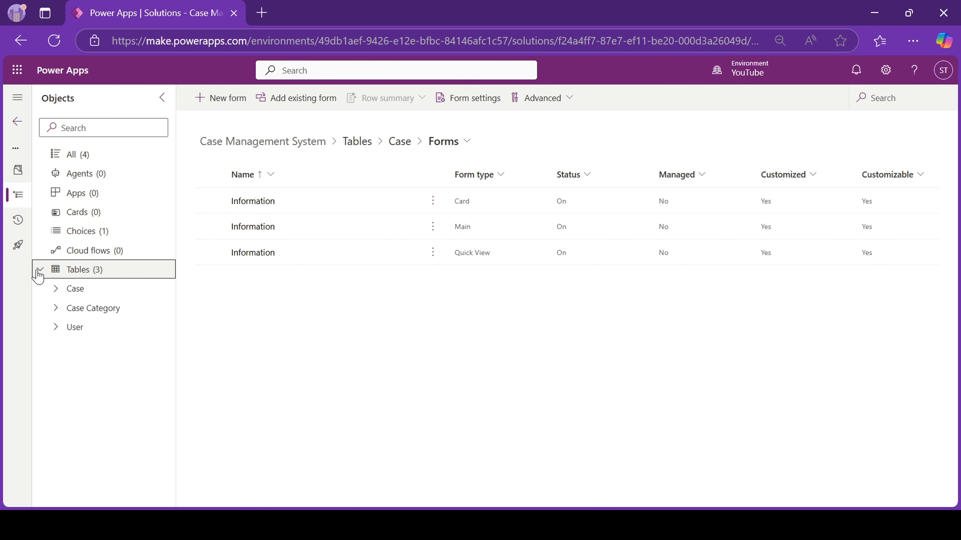
pyautogui.click(56, 313)
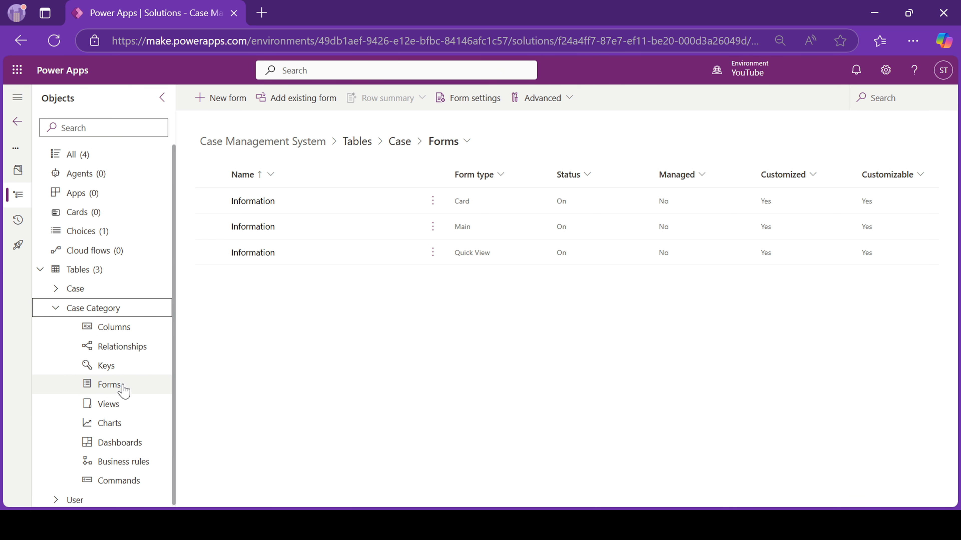
pyautogui.click(109, 385)
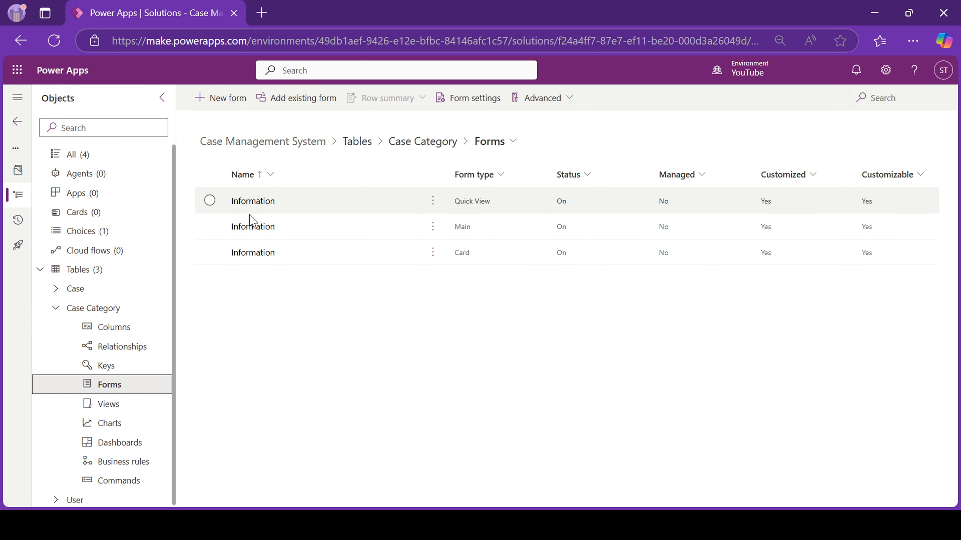
pyautogui.click(239, 228)
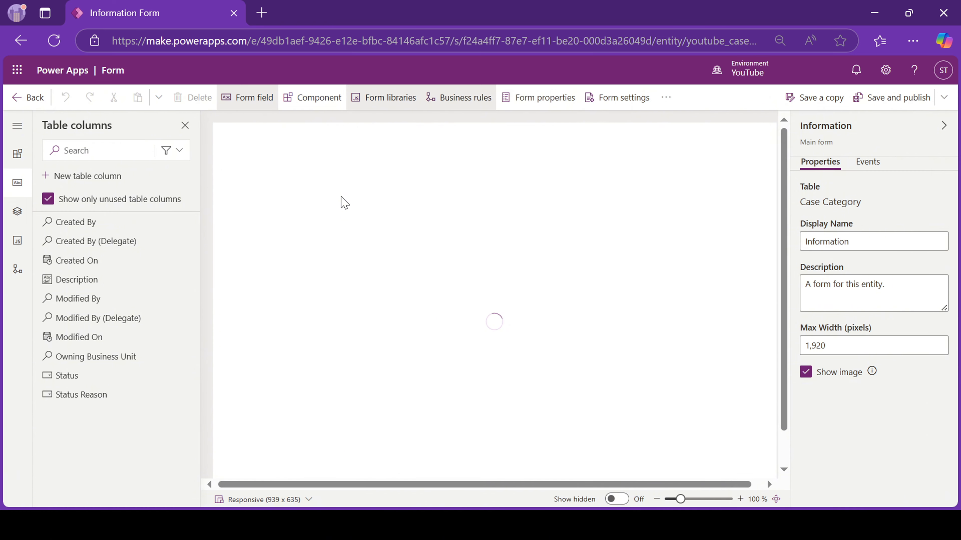
# Add a full-height Description column below Category Name and hide the Owner field.
pyautogui.click(171, 150)
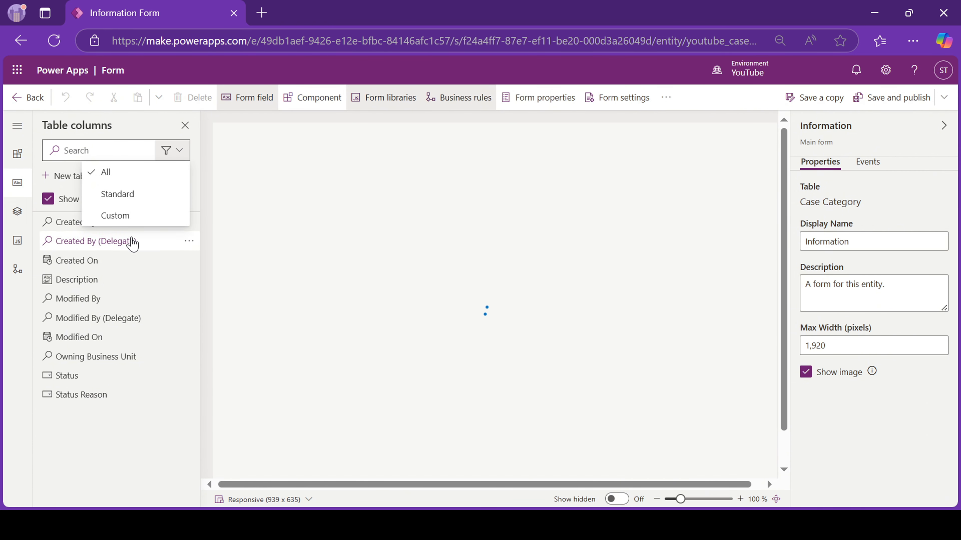
pyautogui.click(124, 215)
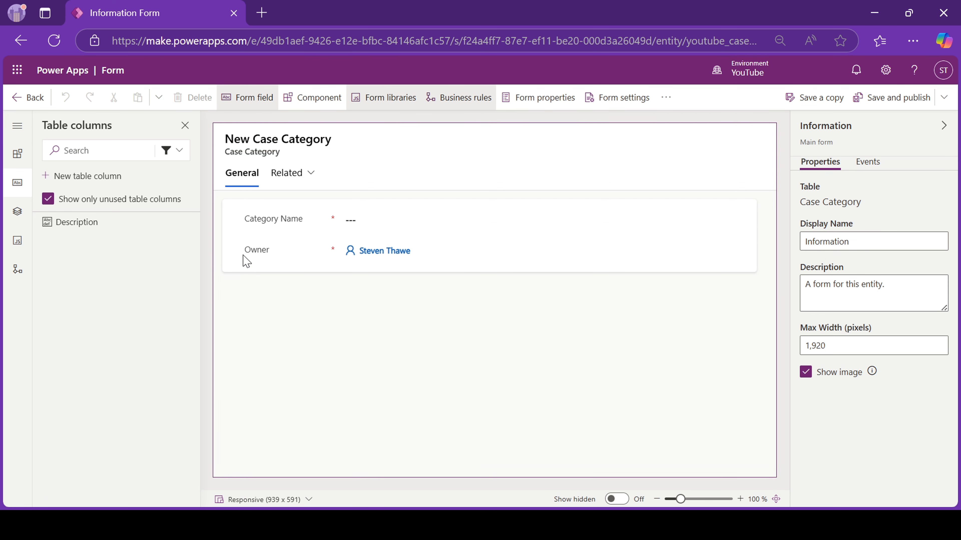
pyautogui.click(286, 223)
pyautogui.click(127, 223)
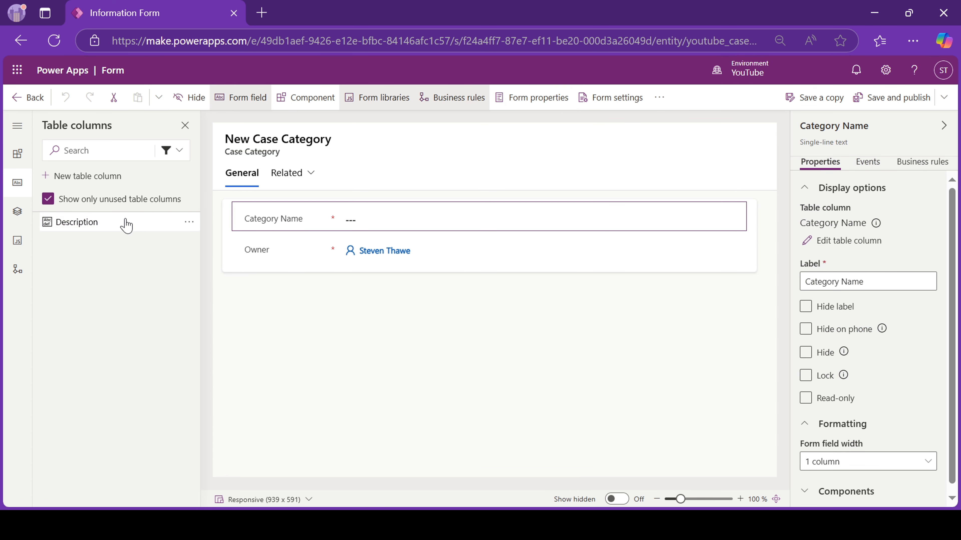
pyautogui.scroll(-2, 885, 420)
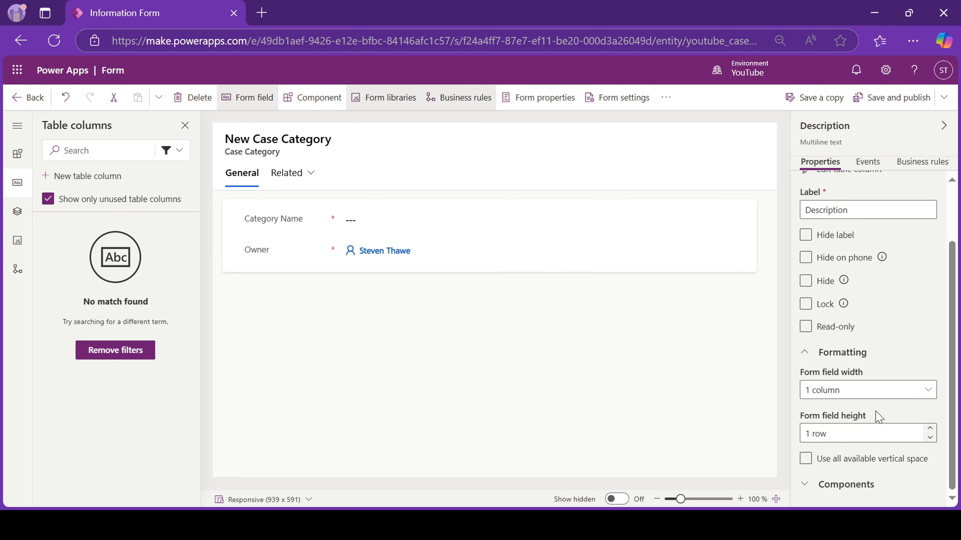
pyautogui.click(805, 459)
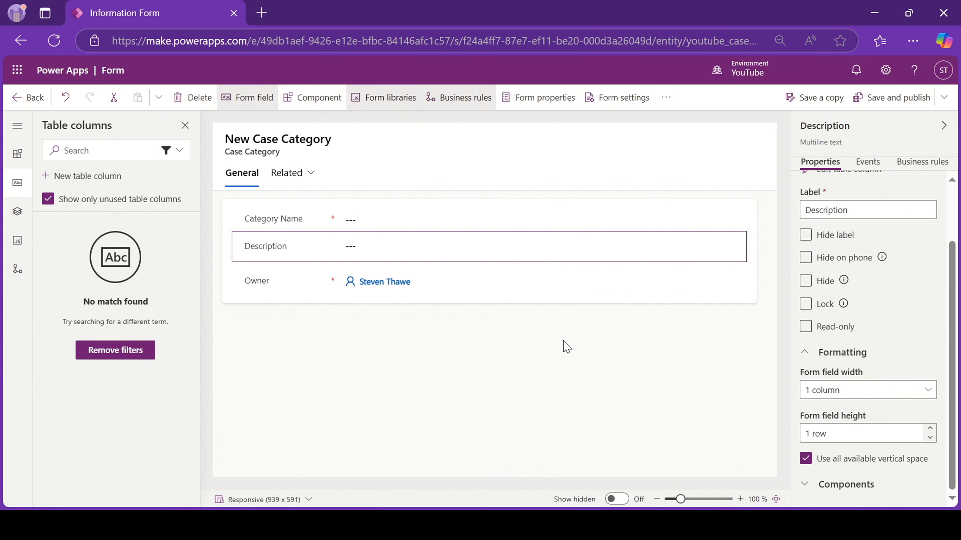
pyautogui.click(257, 282)
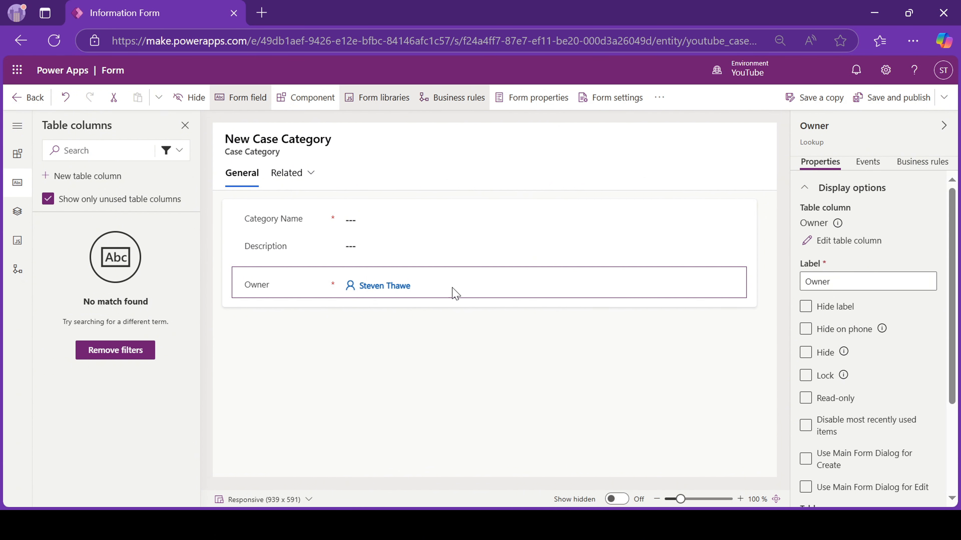
pyautogui.click(805, 352)
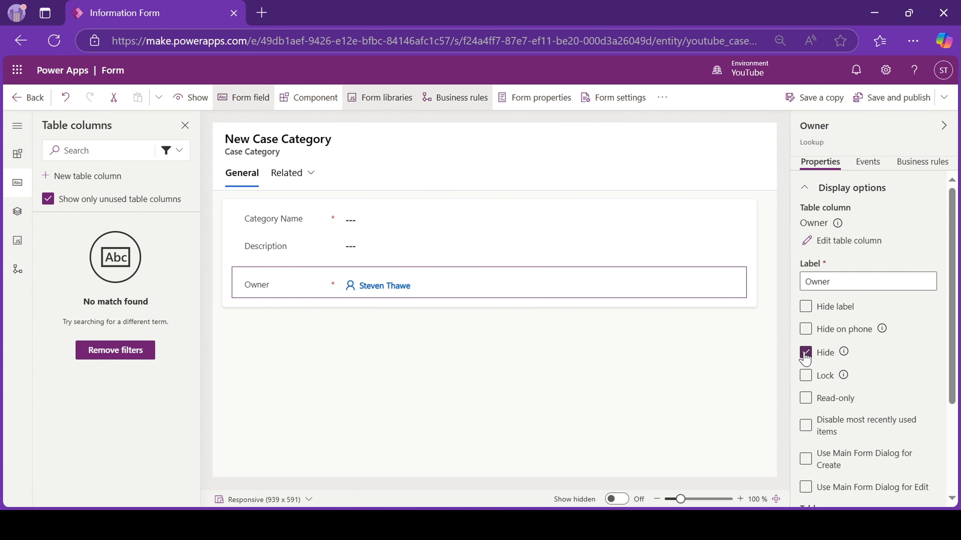
# Rename the General section to Category Details and make its label visible.
pyautogui.click(500, 372)
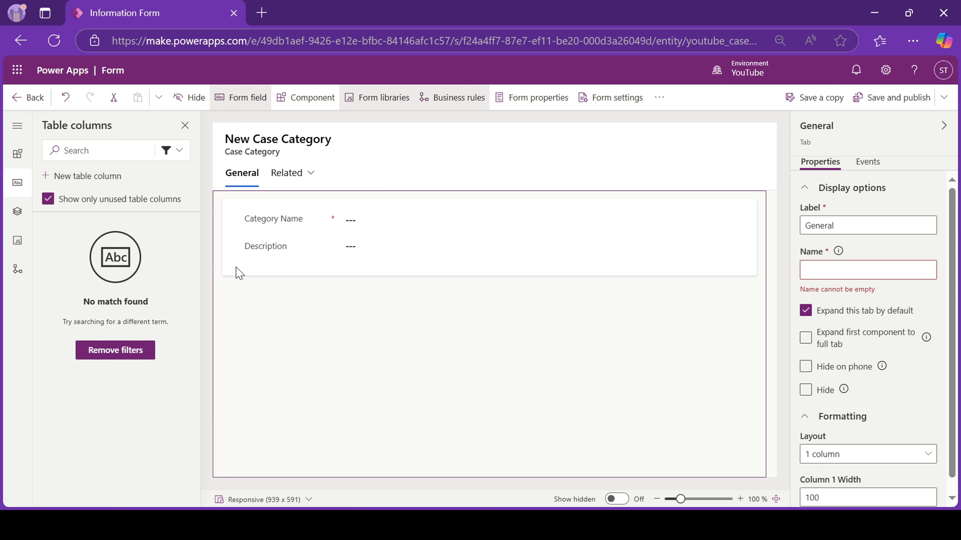
pyautogui.click(224, 274)
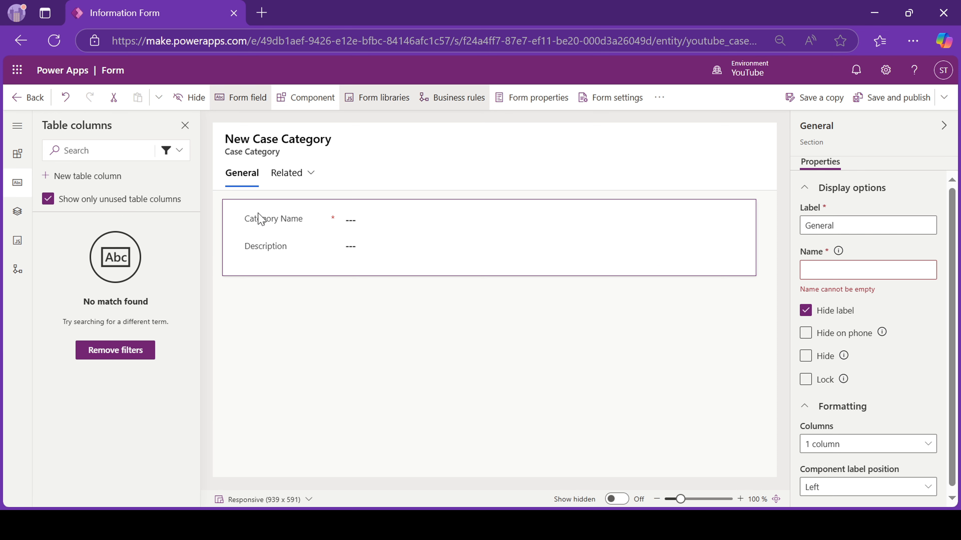
pyautogui.doubleClick(830, 227)
pyautogui.write('Category Details')
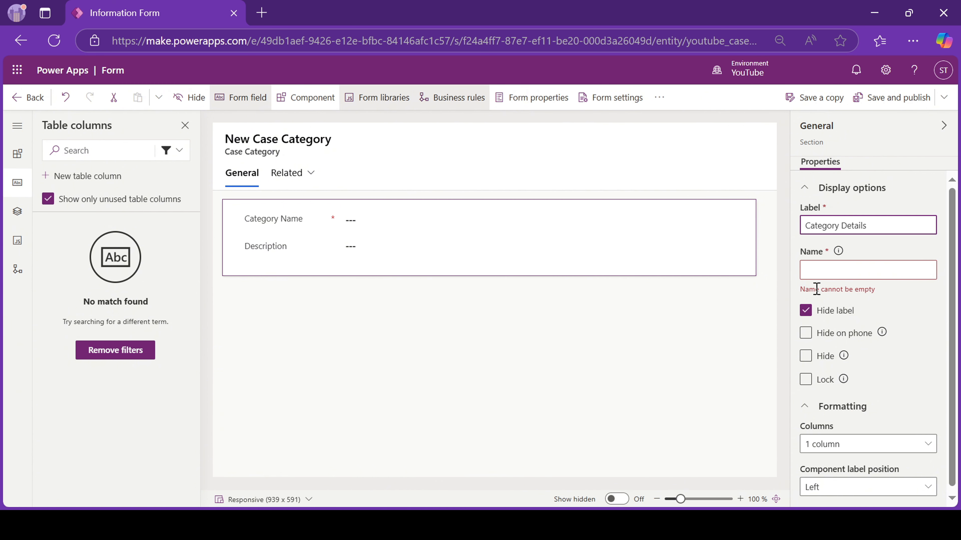
pyautogui.click(805, 310)
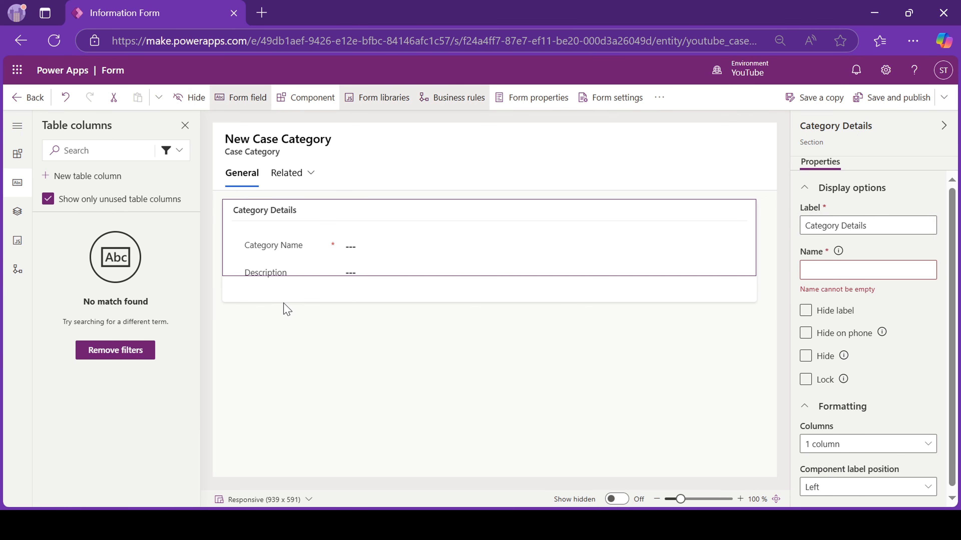
# Add a one-column section labelled Associated Cases below Category Details.
pyautogui.click(298, 98)
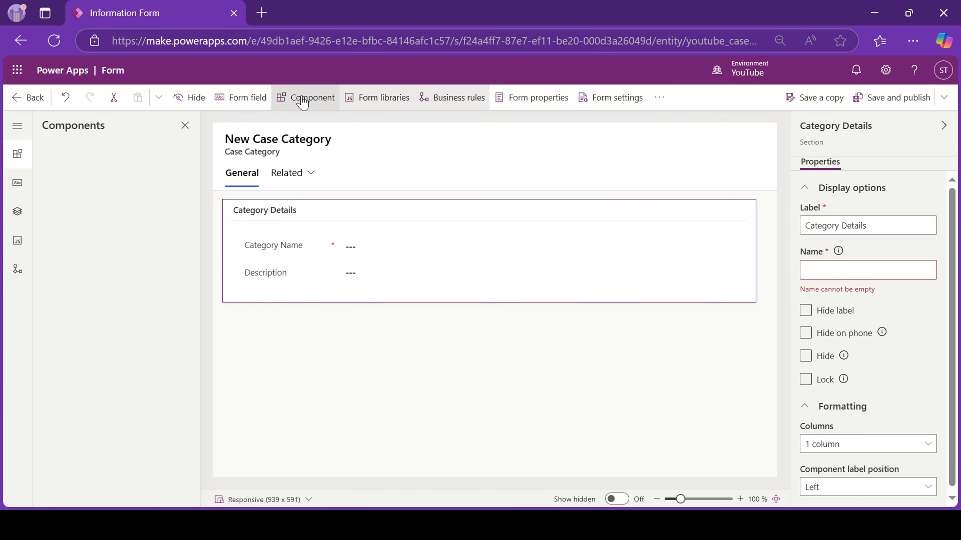
pyautogui.moveTo(81, 235); pyautogui.dragTo(259, 307)
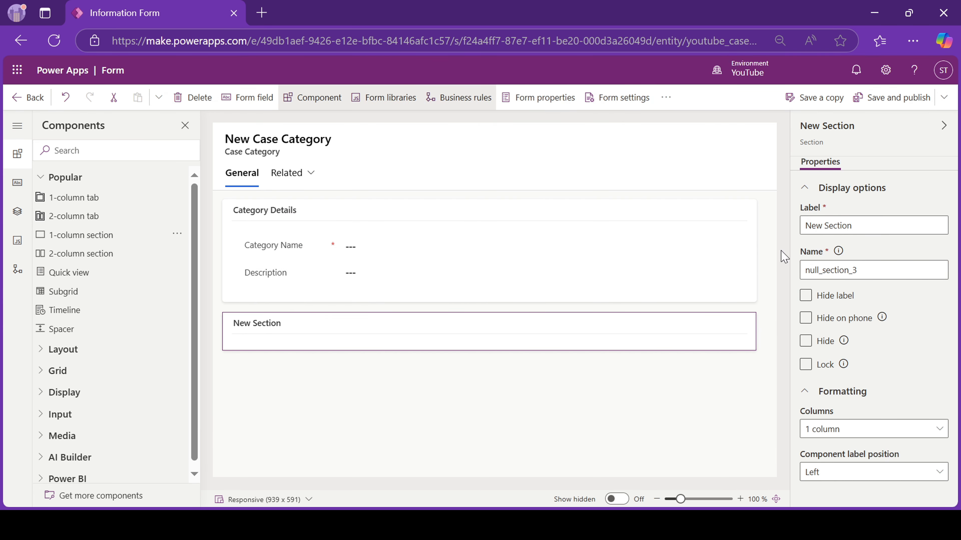
pyautogui.click(821, 226)
pyautogui.tripleClick(823, 228)
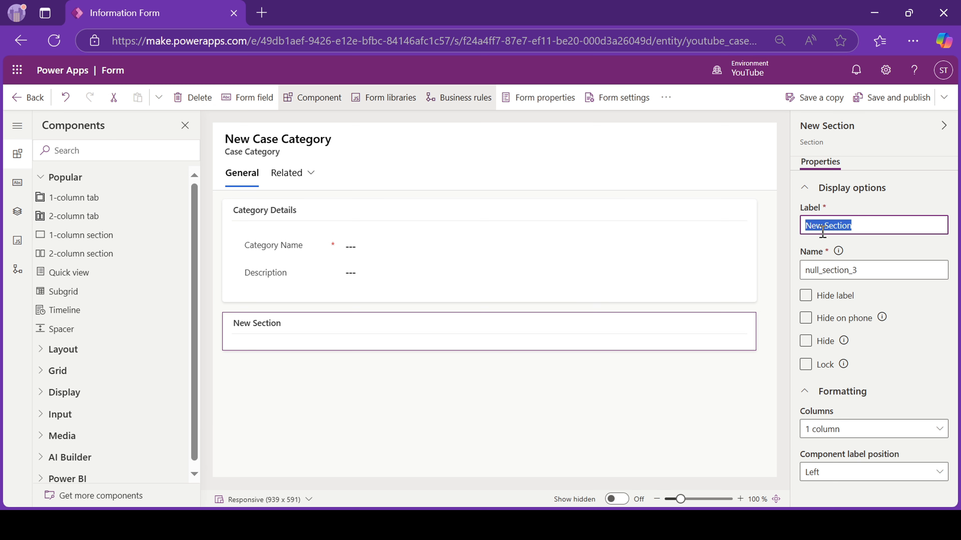
pyautogui.write('Associated Cases')
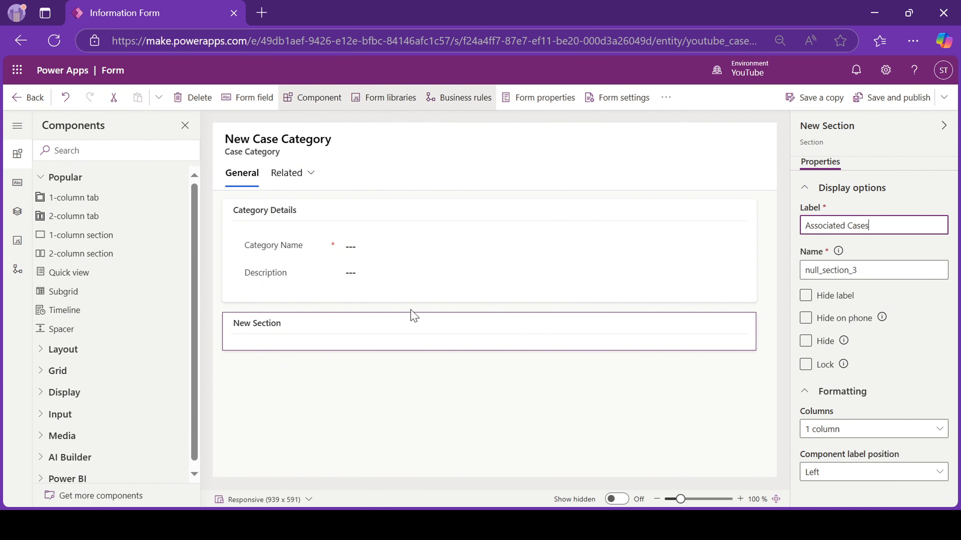
pyautogui.hotkey('ctrl', 'a')
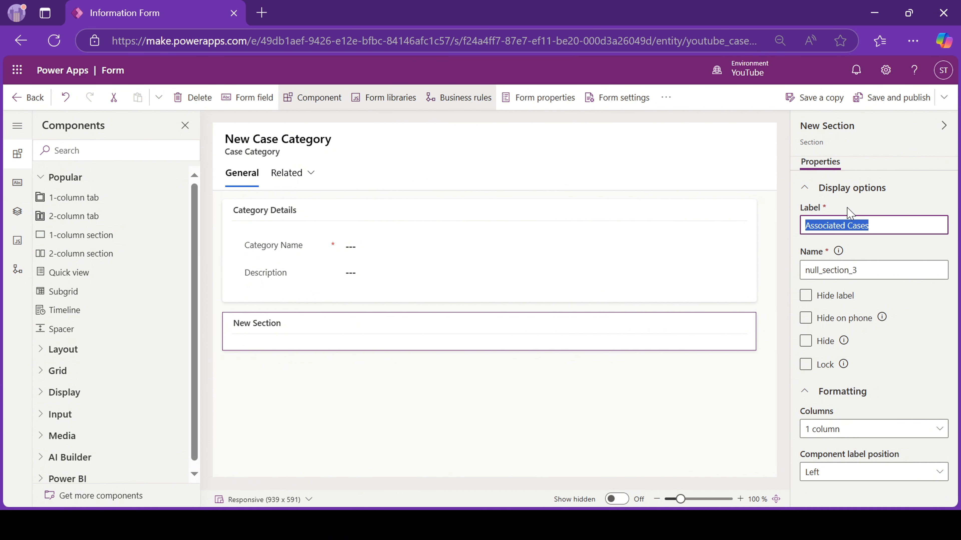
pyautogui.click(260, 327)
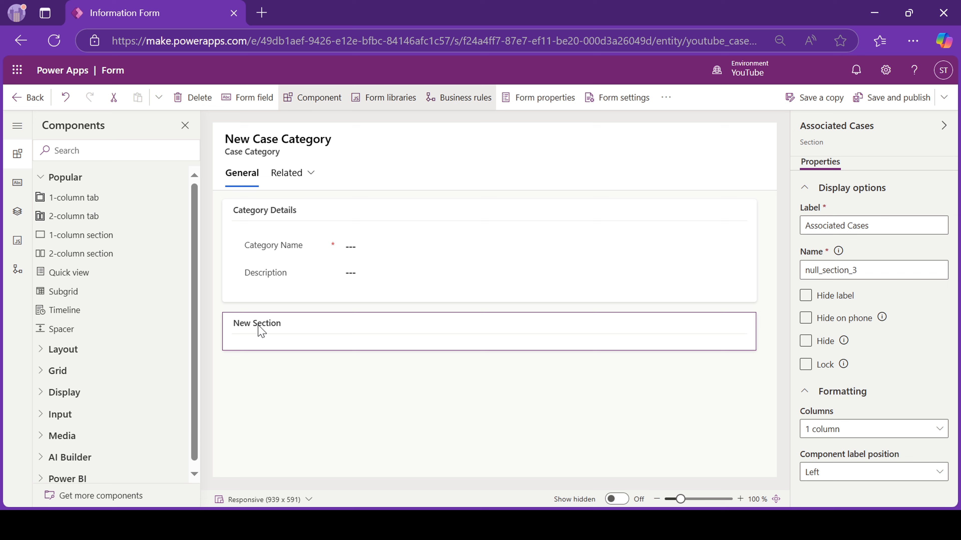
# Insert a Cases (Case Category) subgrid labelled Associated Cases into the section.
pyautogui.click(76, 296)
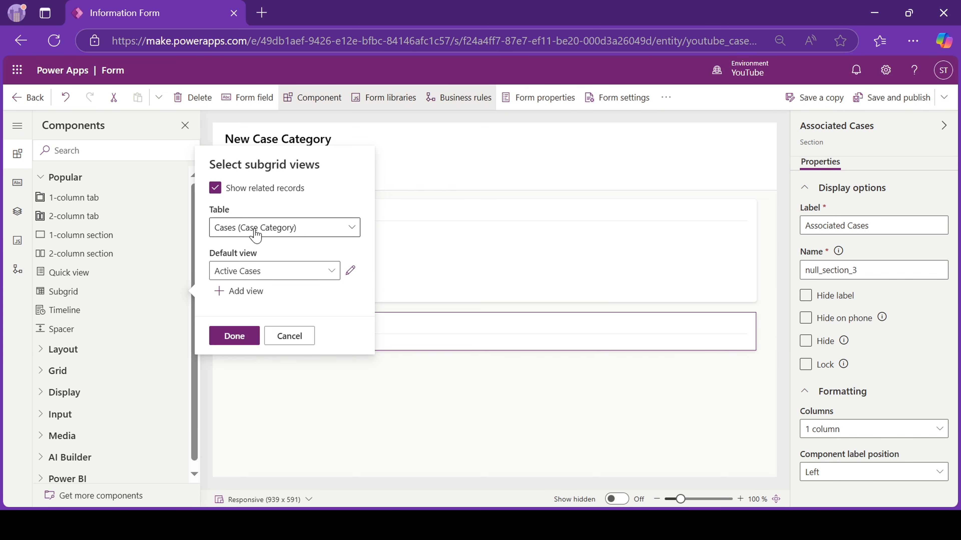
pyautogui.click(288, 233)
pyautogui.click(288, 233)
pyautogui.click(287, 233)
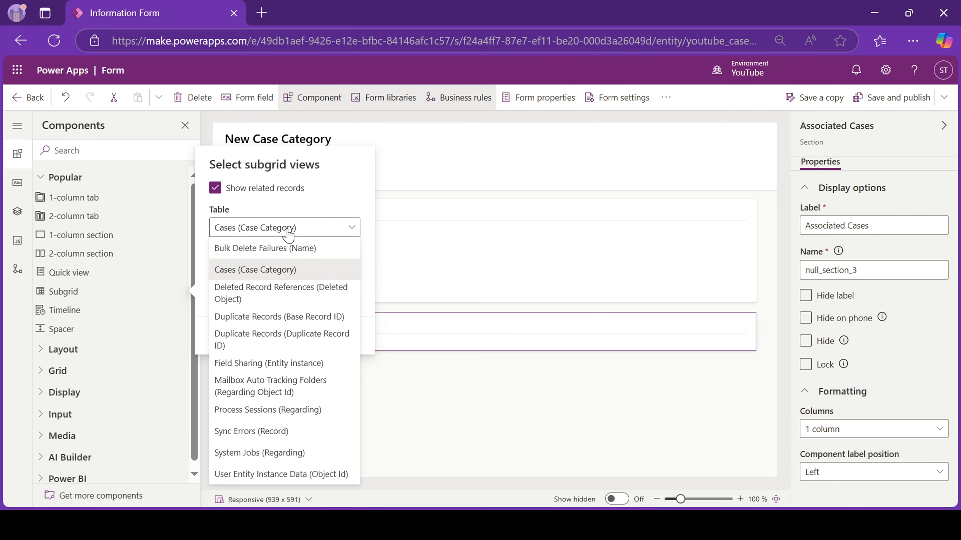
pyautogui.click(339, 204)
pyautogui.click(231, 336)
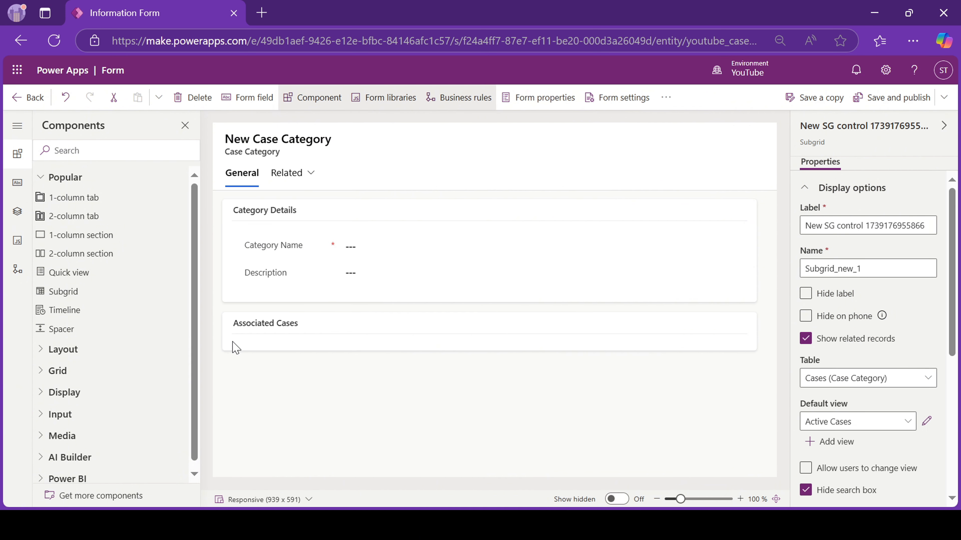
pyautogui.tripleClick(851, 225)
pyautogui.write('Associated Cases')
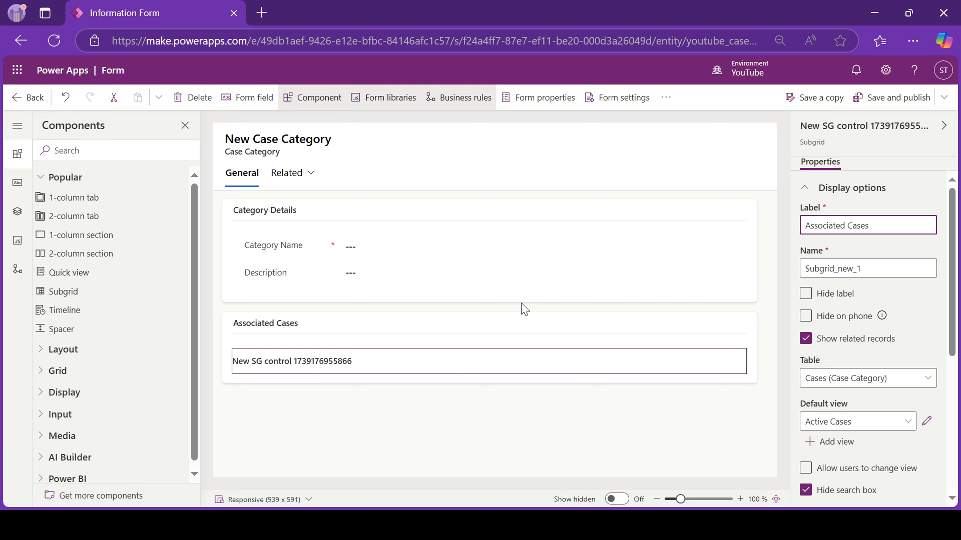
pyautogui.click(854, 247)
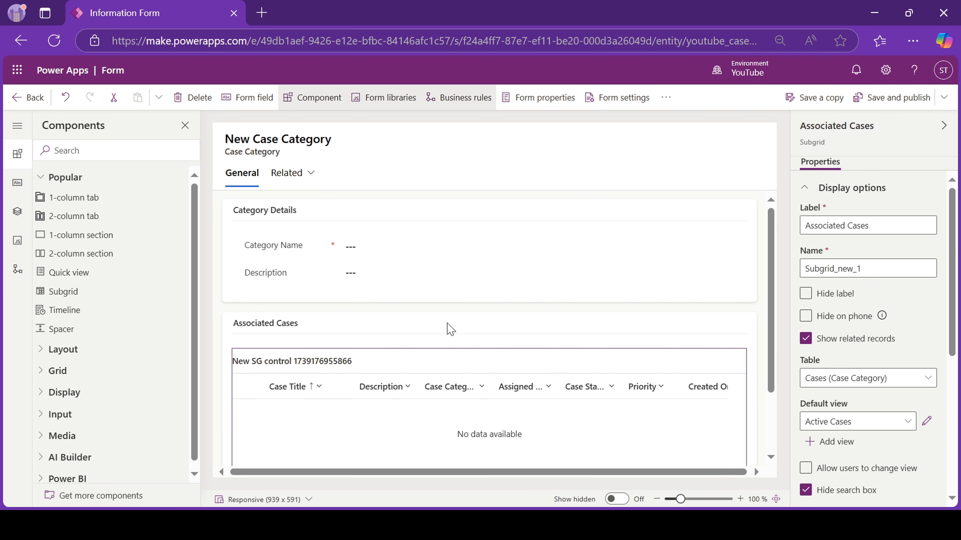
# Hide the Associated Cases section heading, then save and publish the form.
pyautogui.click(278, 328)
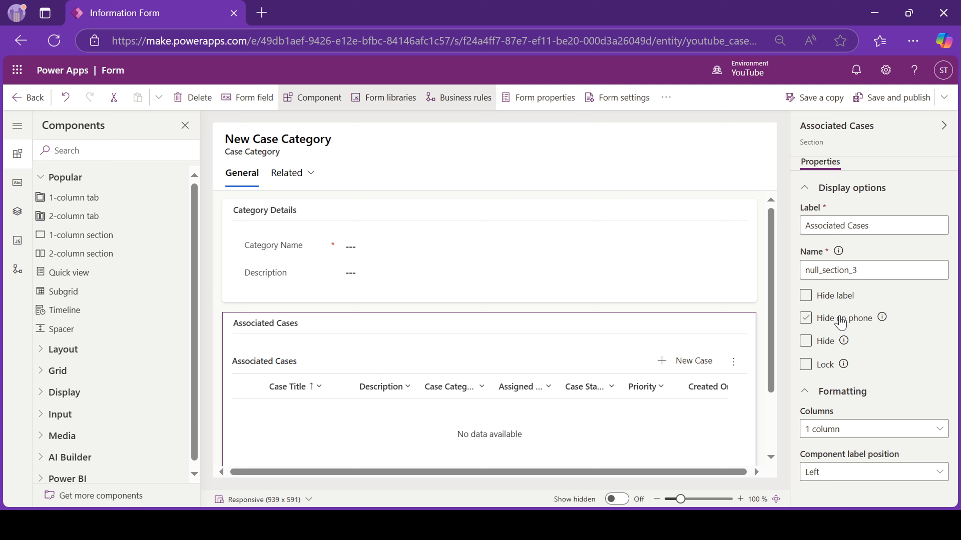
pyautogui.click(824, 297)
pyautogui.click(913, 93)
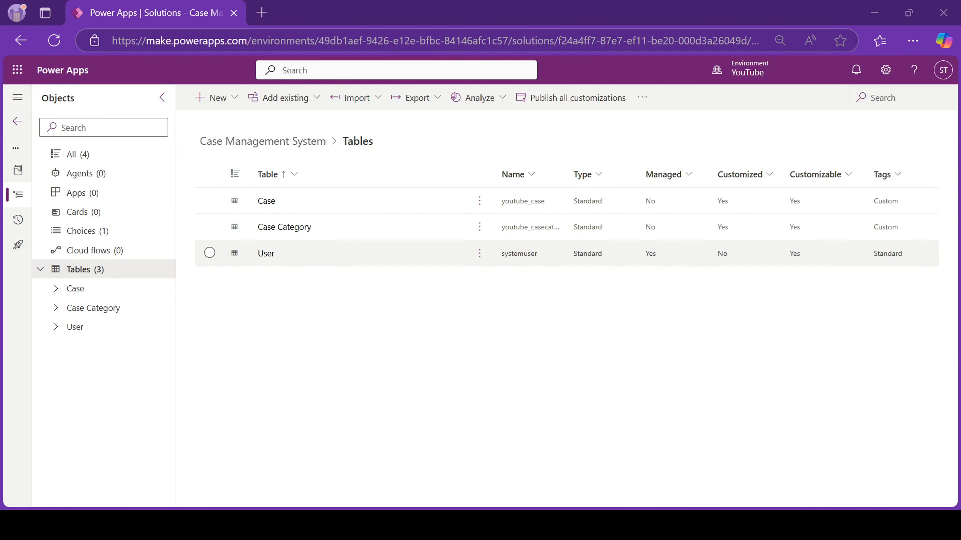
# Create a new Case Activity table with primary column Activity ID.
pyautogui.click(214, 98)
pyautogui.moveTo(214, 272)
pyautogui.click(358, 275)
pyautogui.click(641, 176)
pyautogui.write('Case')
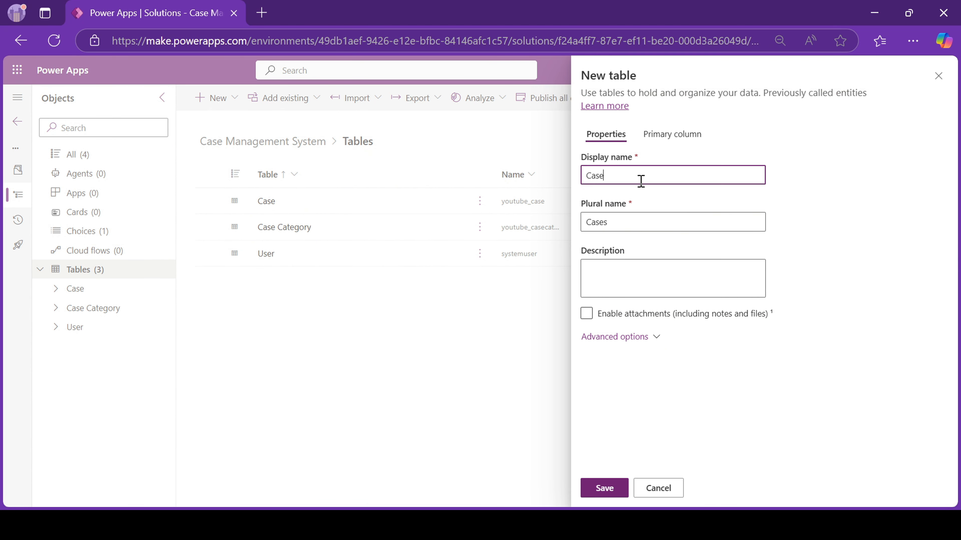
pyautogui.write(' Activity')
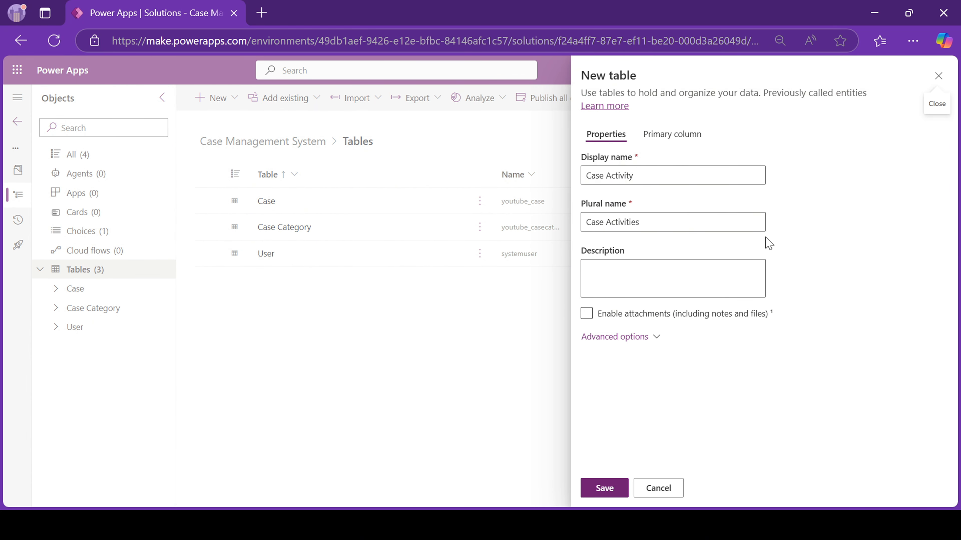
pyautogui.click(671, 134)
pyautogui.write('Activity ID')
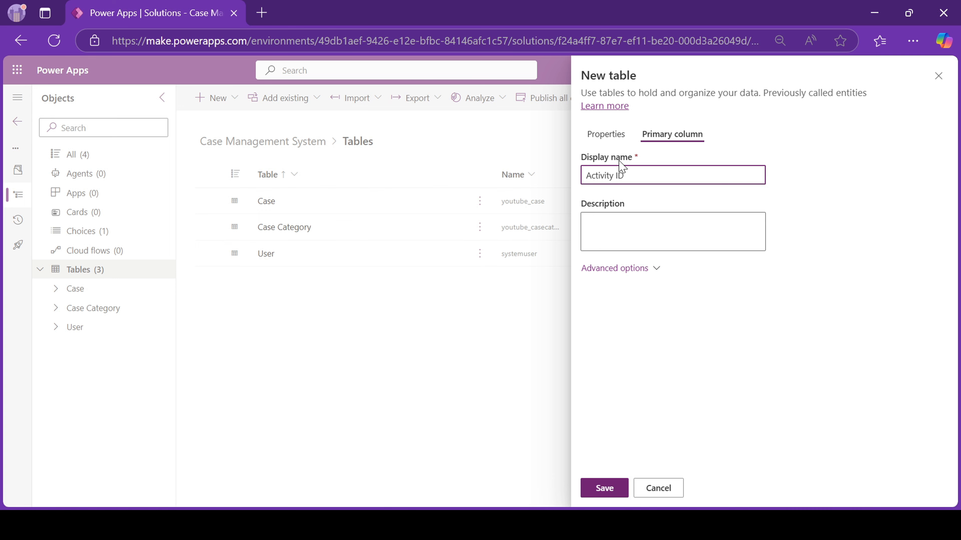
pyautogui.click(606, 134)
pyautogui.click(620, 337)
pyautogui.scroll(-10, 680, 391)
pyautogui.click(607, 488)
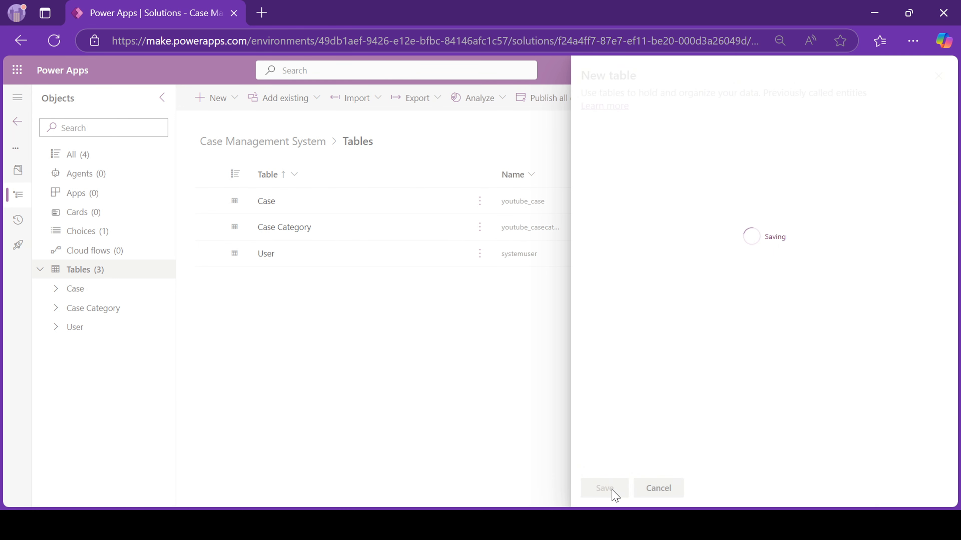
# Add a Case lookup column to Case Activity pointing to the Case table.
pyautogui.click(553, 209)
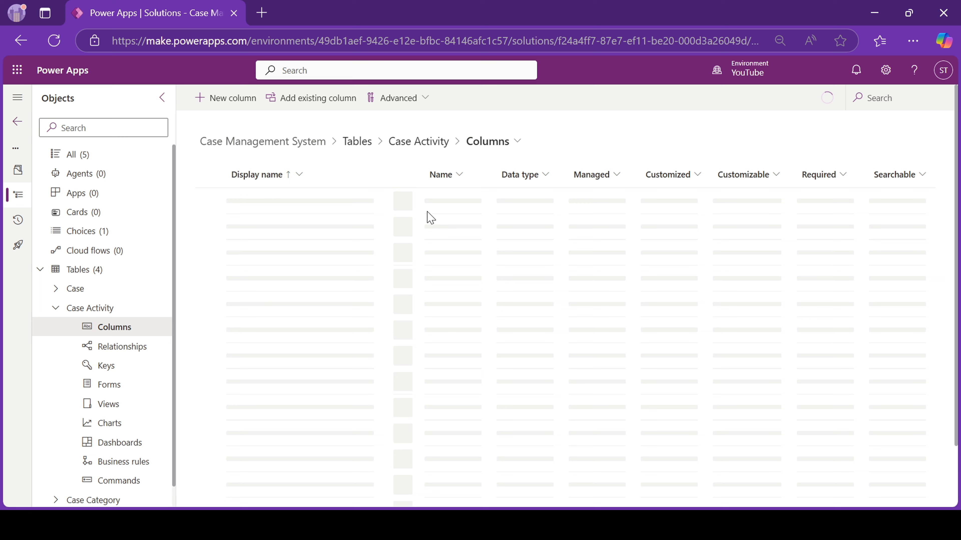
pyautogui.click(220, 100)
pyautogui.write('Case')
pyautogui.click(663, 262)
pyautogui.click(625, 380)
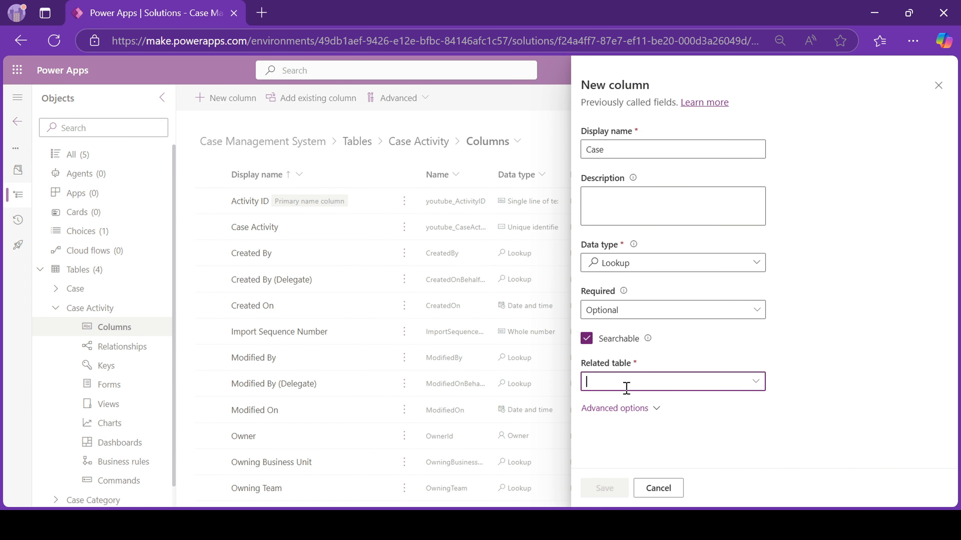
pyautogui.write('case')
pyautogui.click(592, 401)
pyautogui.click(614, 487)
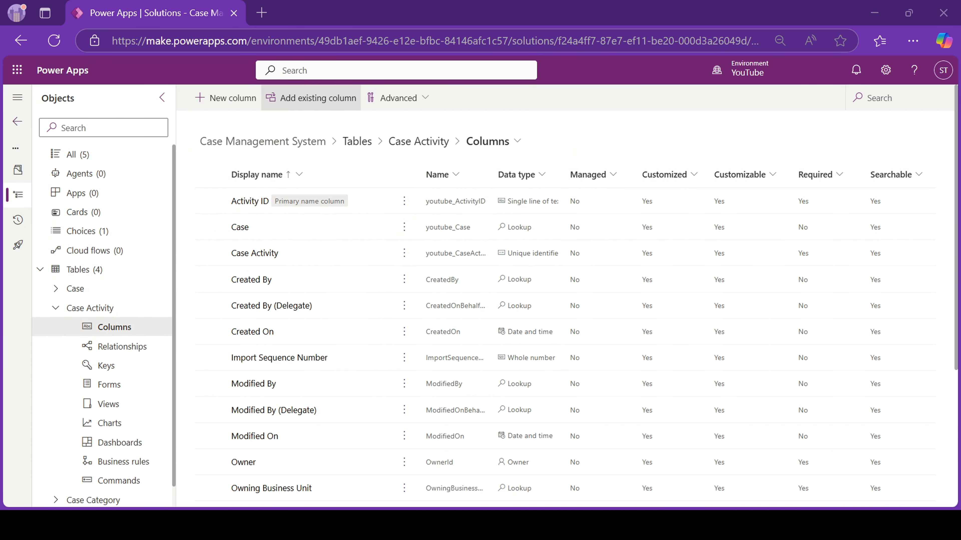
# Add a local Activity Type choice column with Email, Phone Call, Meeting and Task.
pyautogui.click(225, 98)
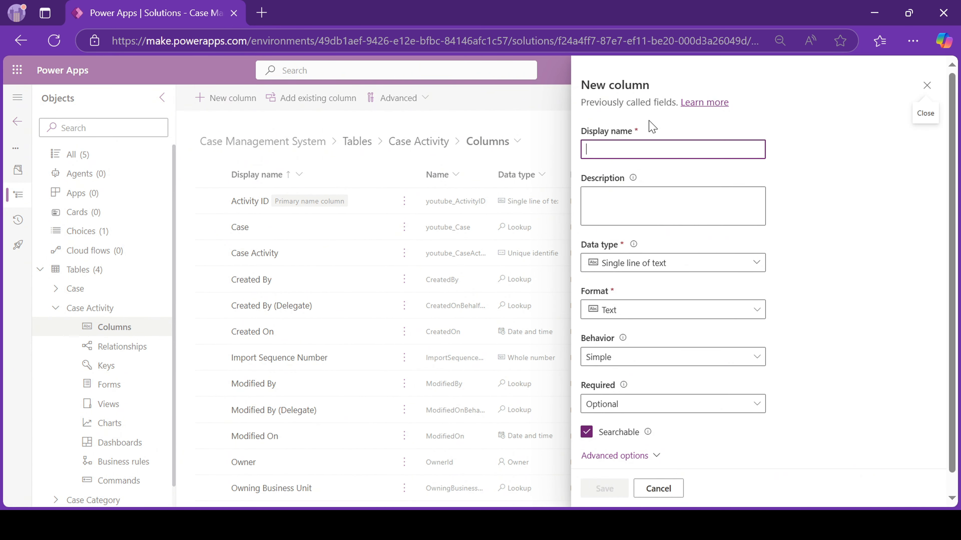
pyautogui.write('Activity Type')
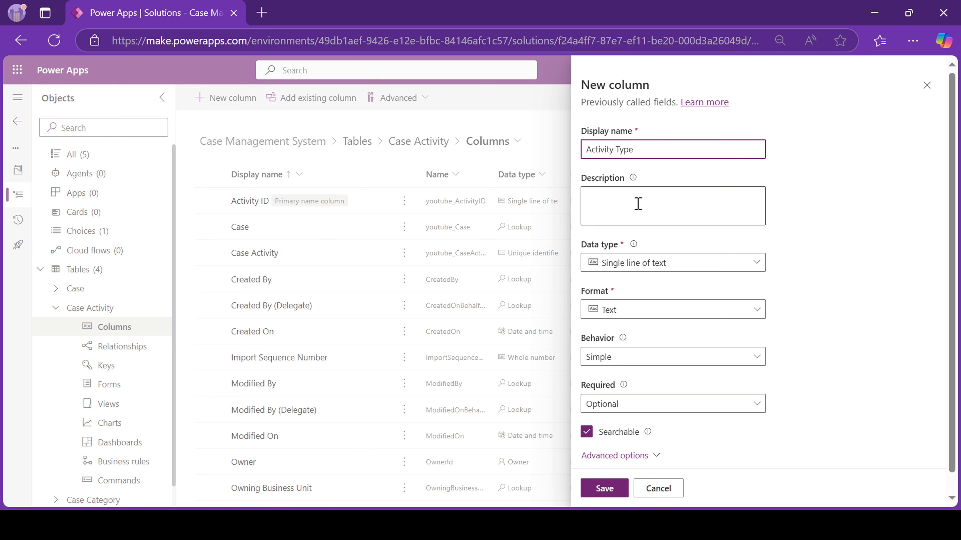
pyautogui.click(673, 263)
pyautogui.moveTo(755, 396)
pyautogui.click(795, 396)
pyautogui.scroll(-5, 688, 364)
pyautogui.click(586, 275)
pyautogui.click(654, 359)
pyautogui.write('Email')
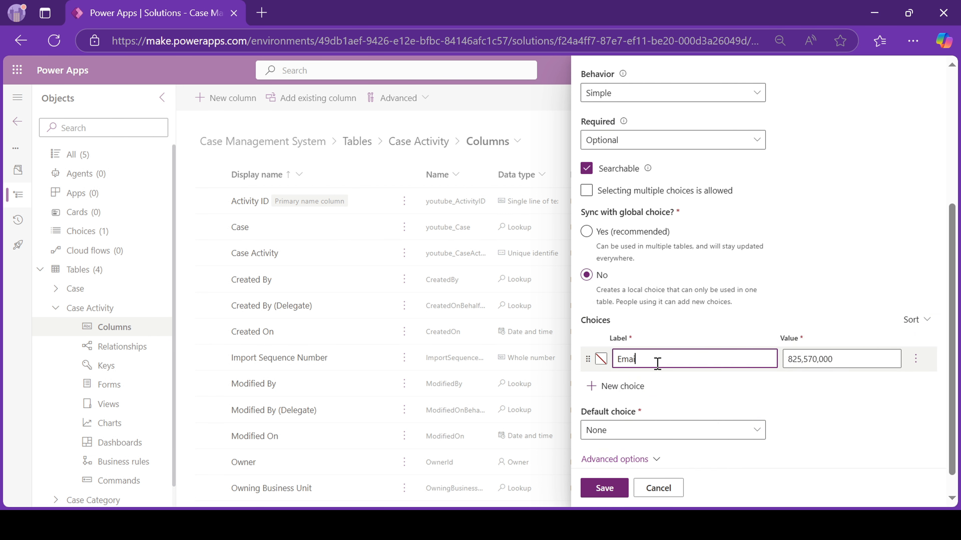
pyautogui.click(647, 382)
pyautogui.write('Phone Call')
pyautogui.click(637, 411)
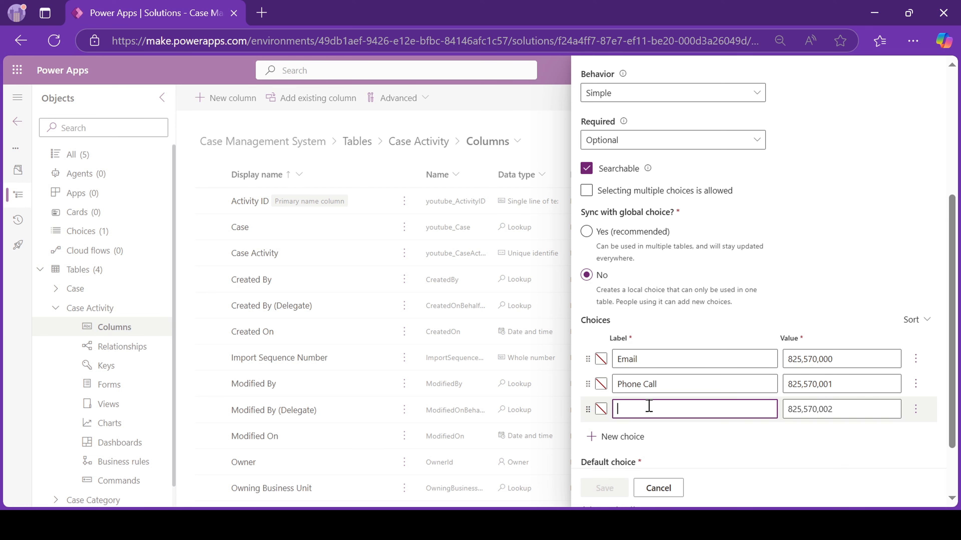
pyautogui.write('Meeting')
pyautogui.click(622, 436)
pyautogui.write('Task')
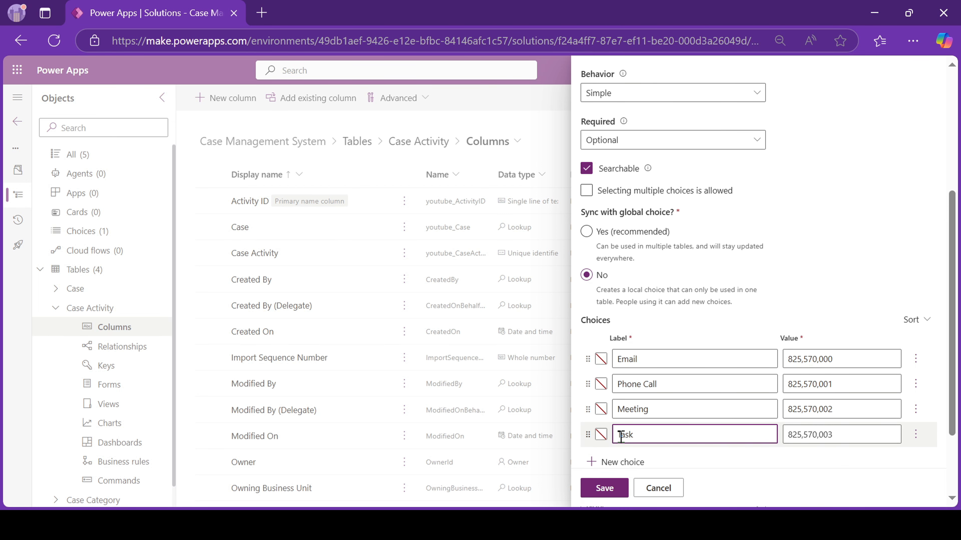
pyautogui.click(628, 462)
pyautogui.click(602, 489)
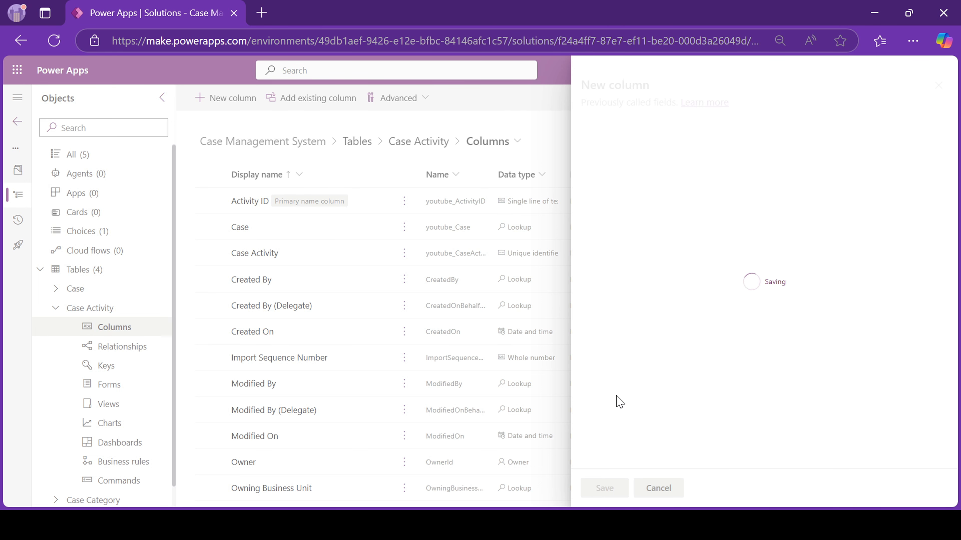
# Add a Description column to Case Activity.
pyautogui.click(212, 98)
pyautogui.write('Description')
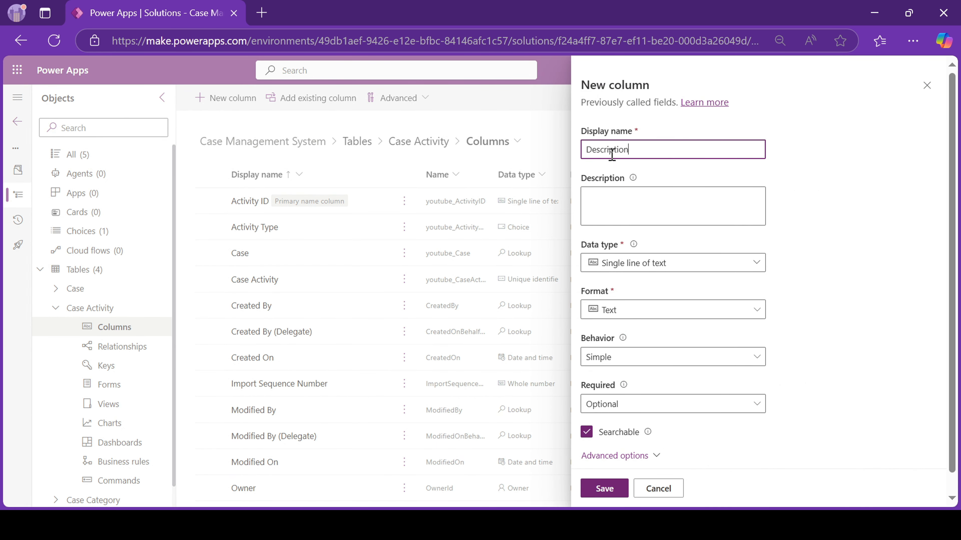
pyautogui.click(756, 263)
pyautogui.click(604, 488)
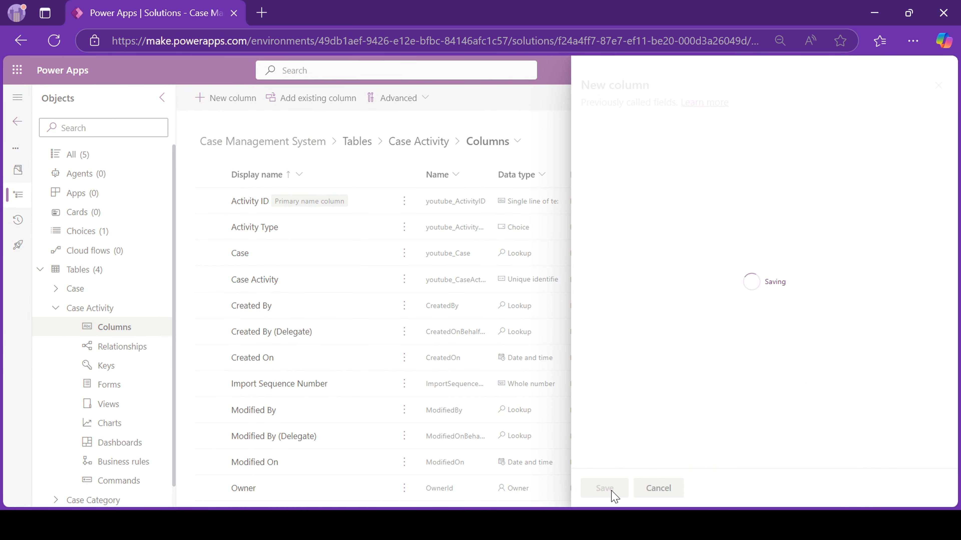
# Add a Date of Activity column of type Date and time.
pyautogui.click(223, 98)
pyautogui.write('Date')
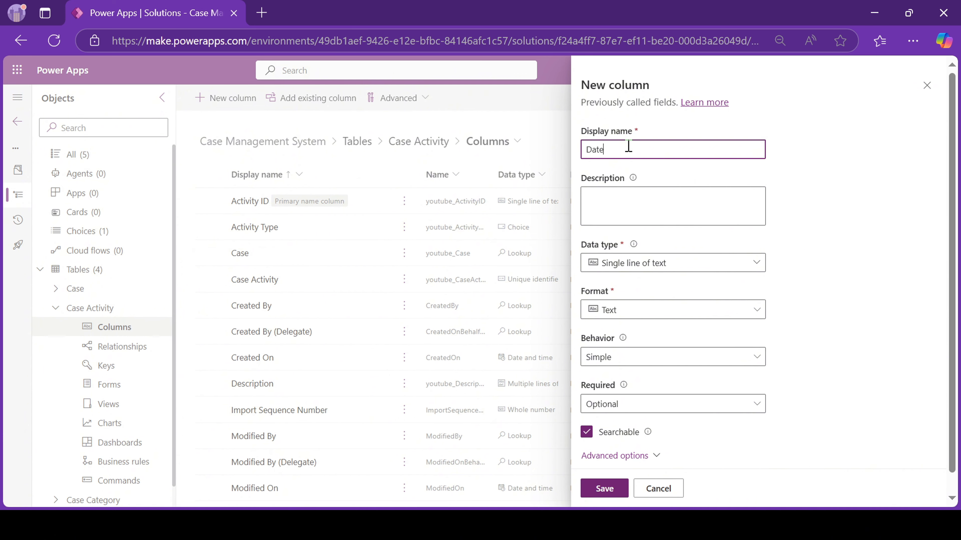
pyautogui.write(' of Activity')
pyautogui.click(624, 265)
pyautogui.moveTo(626, 354)
pyautogui.click(794, 354)
pyautogui.click(605, 488)
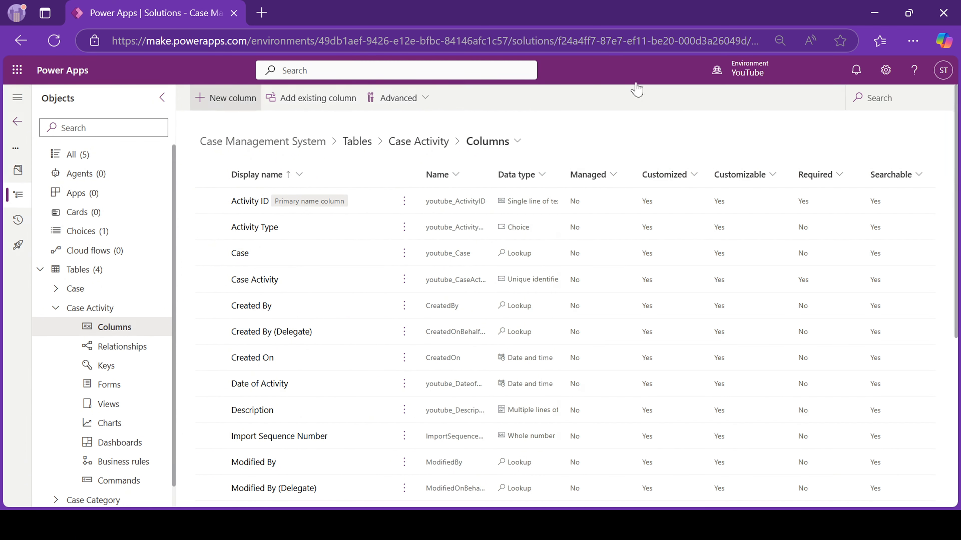
# Add an Assigned To lookup column targeting the User table.
pyautogui.click(226, 98)
pyautogui.write('Assigned To')
pyautogui.click(634, 262)
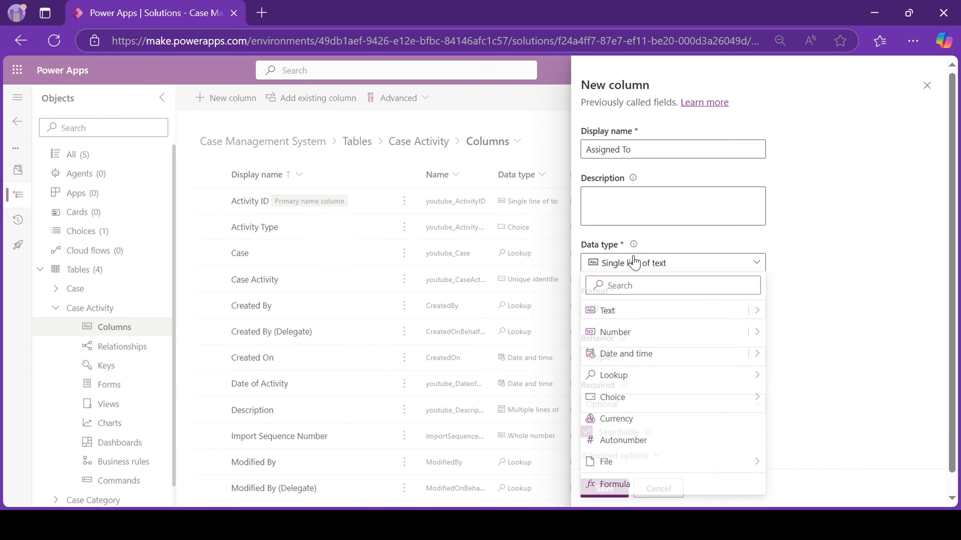
pyautogui.moveTo(624, 375)
pyautogui.click(798, 377)
pyautogui.write('User')
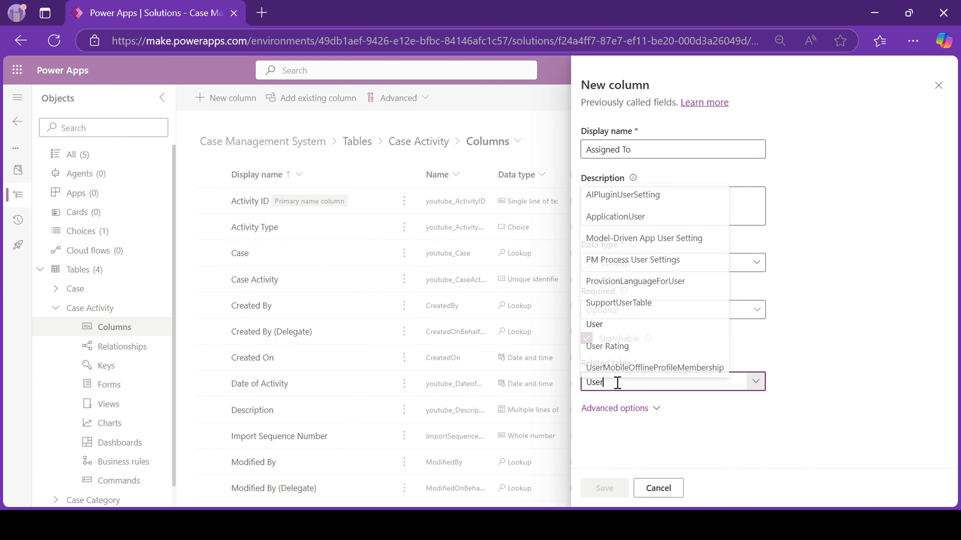
pyautogui.click(613, 322)
pyautogui.click(605, 488)
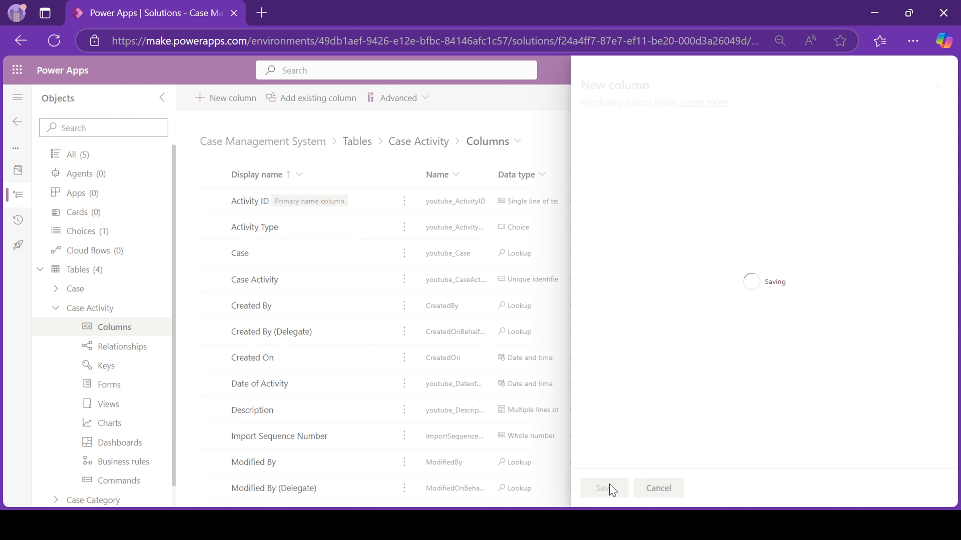
# Add a local Activity Status choice column (Pending, In Progress, Completed), then return to Tables.
pyautogui.click(225, 98)
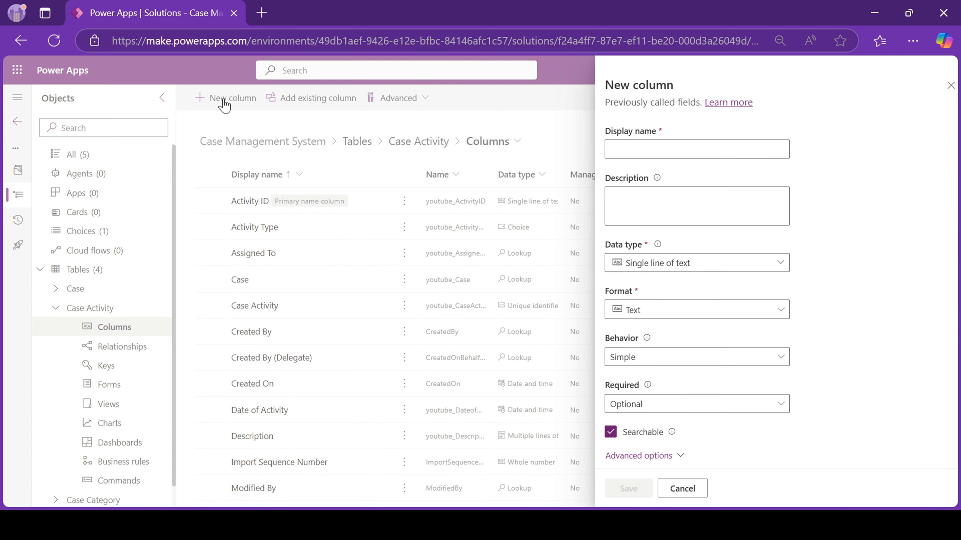
pyautogui.write('Activity Stat')
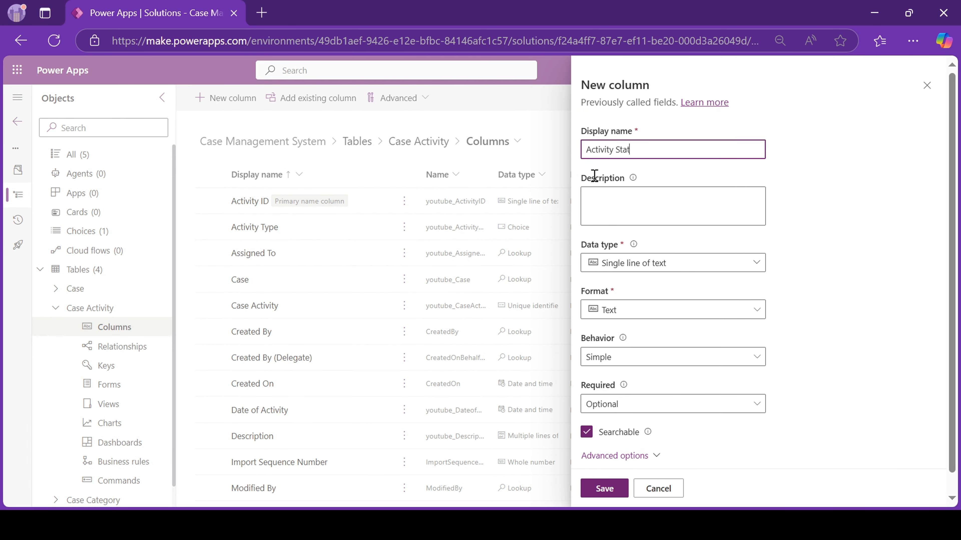
pyautogui.write('us')
pyautogui.click(666, 263)
pyautogui.click(794, 398)
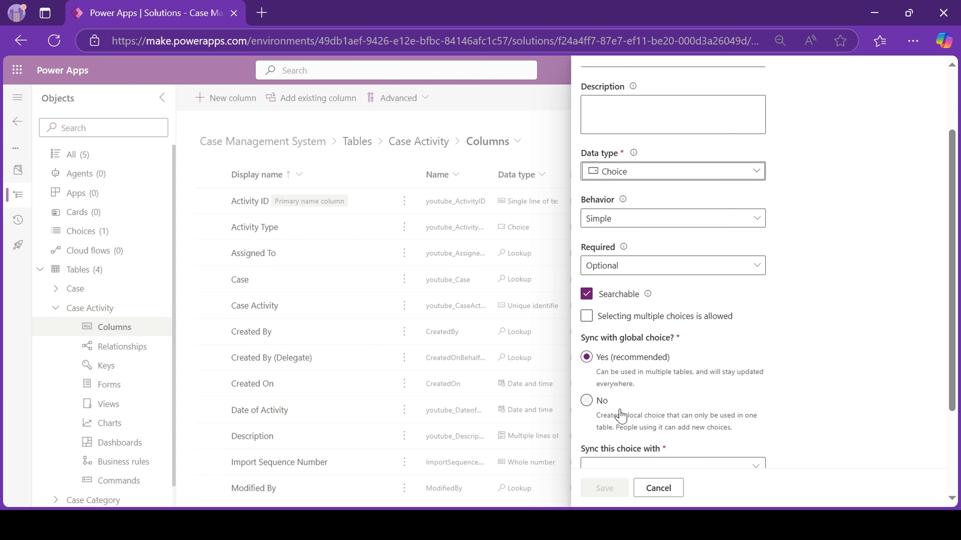
pyautogui.click(620, 415)
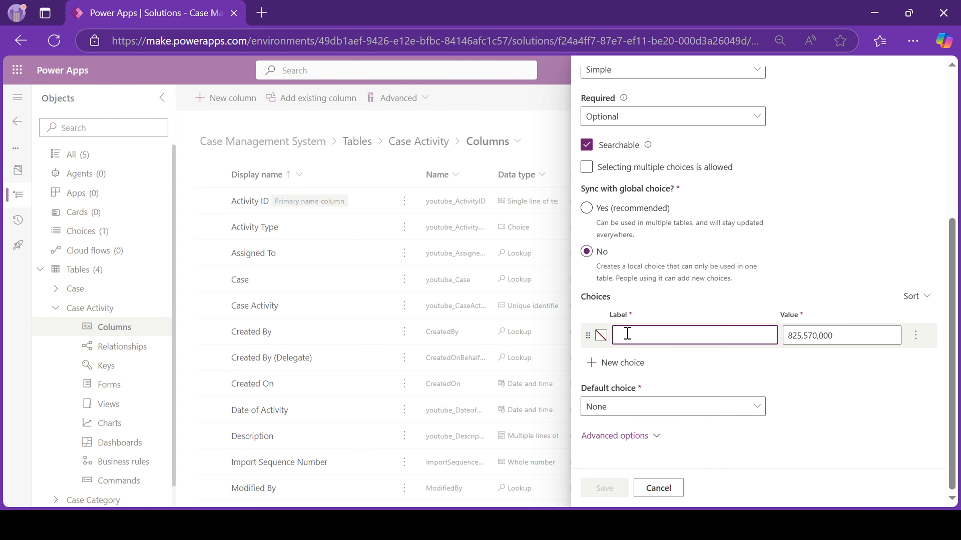
pyautogui.write('Pending')
pyautogui.click(635, 364)
pyautogui.write('In Progress')
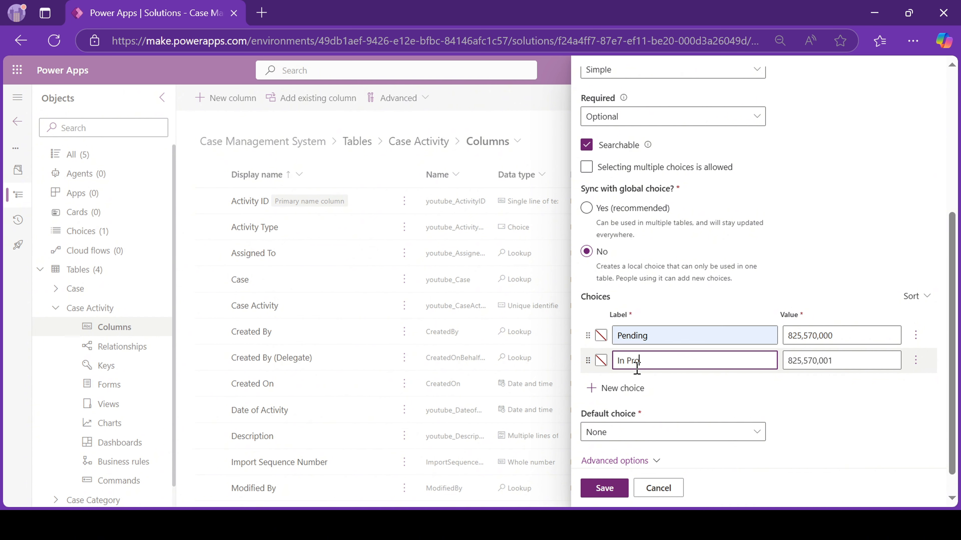
pyautogui.click(622, 394)
pyautogui.write('Completed')
pyautogui.click(643, 457)
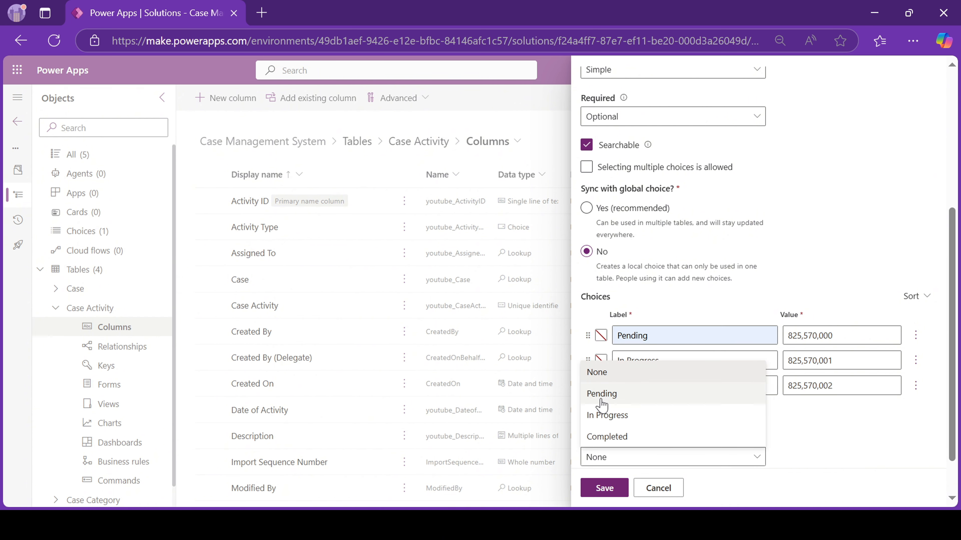
pyautogui.click(604, 488)
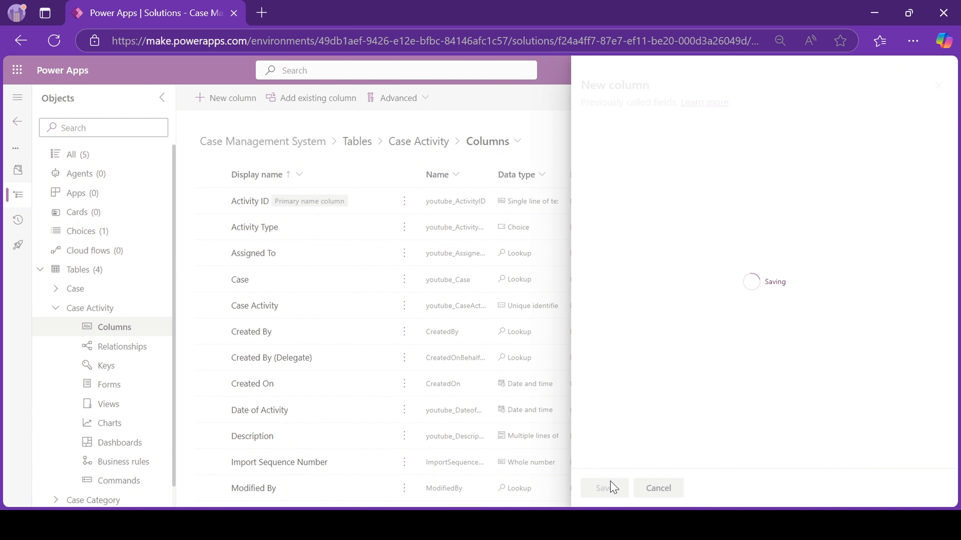
pyautogui.click(88, 269)
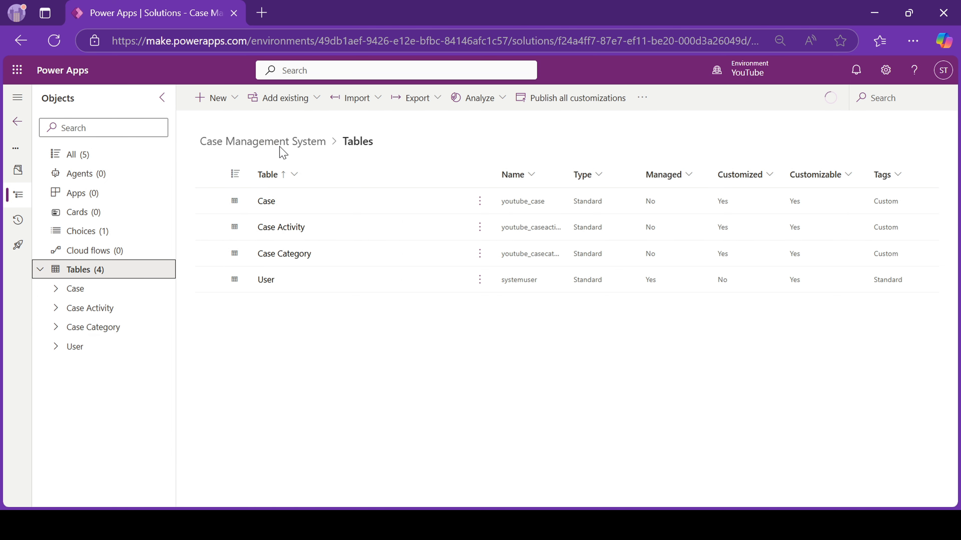
# Create the Case Attachment table with File Name as its primary column.
pyautogui.click(113, 308)
pyautogui.click(89, 308)
pyautogui.click(211, 98)
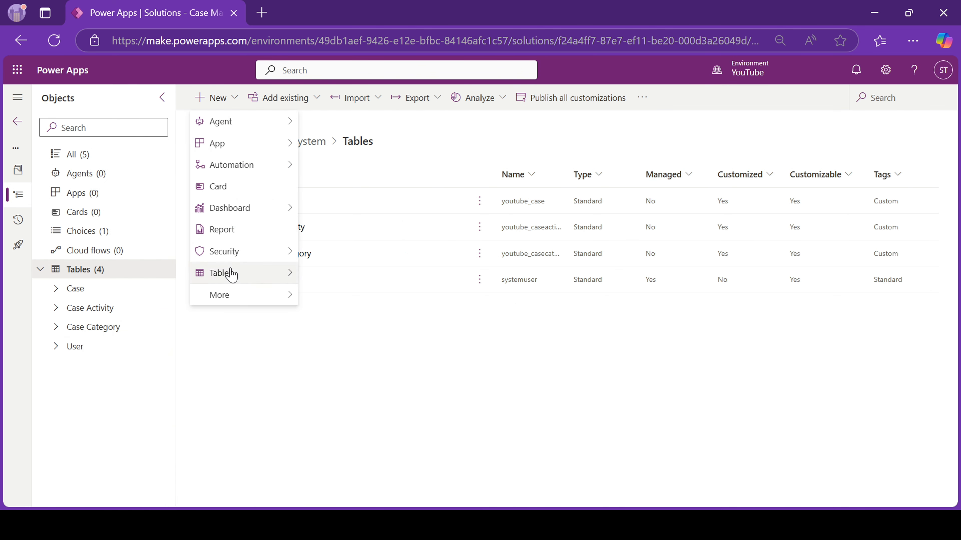
pyautogui.click(224, 273)
pyautogui.write('Case Attach')
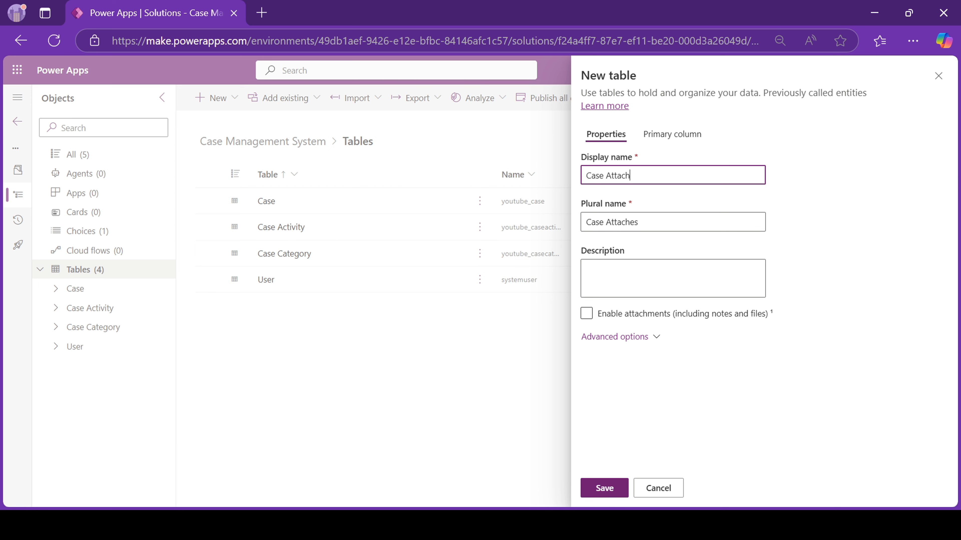
pyautogui.write('ment')
pyautogui.click(650, 335)
pyautogui.click(696, 134)
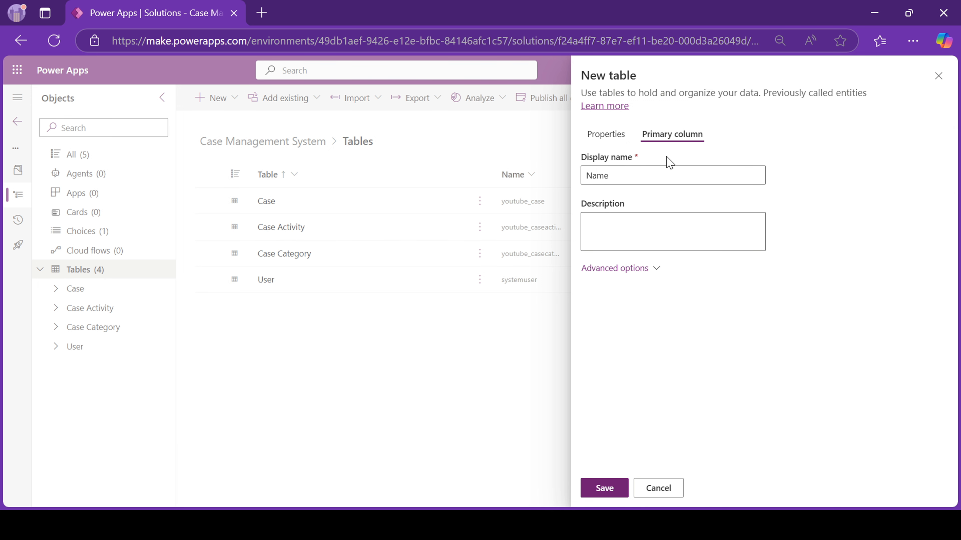
pyautogui.doubleClick(631, 169)
pyautogui.write('File Na')
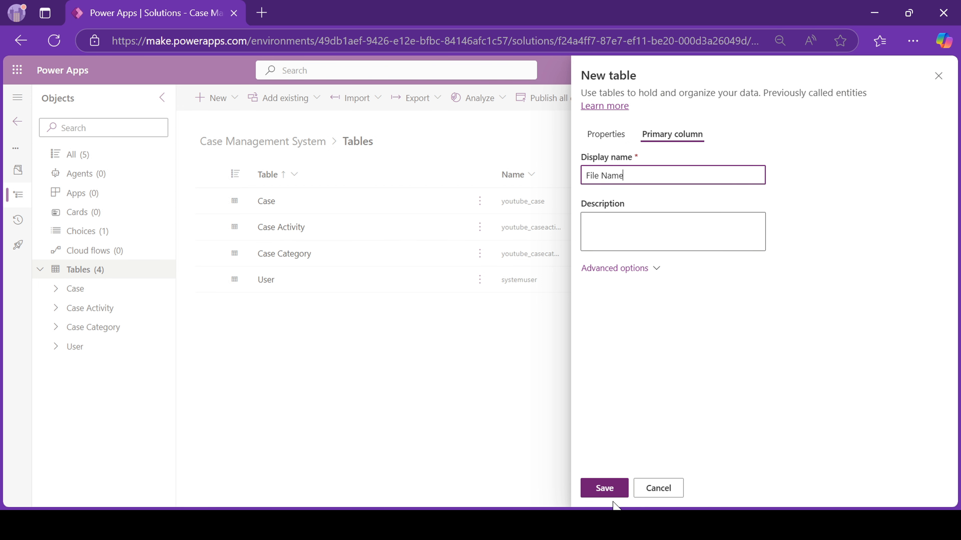
pyautogui.click(613, 491)
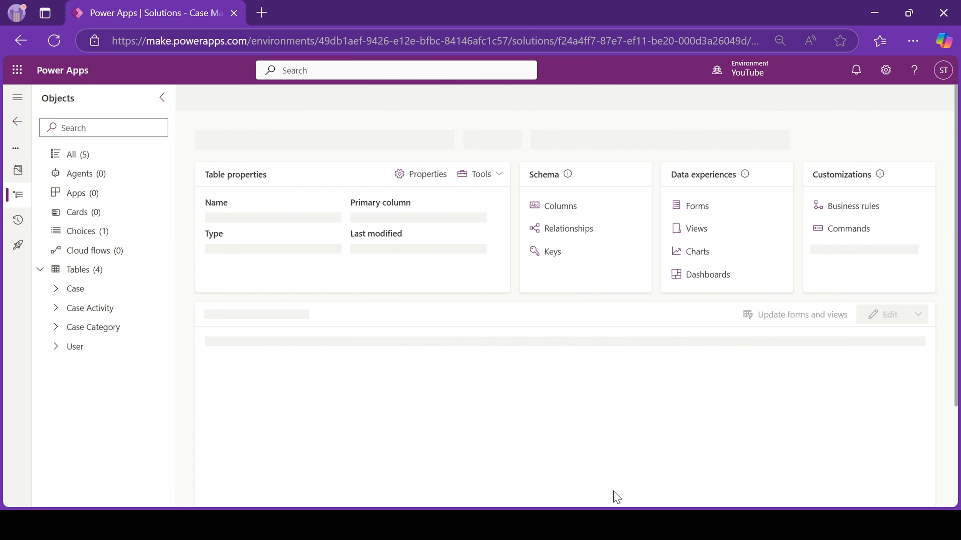
# Add a File Type column to Case Attachment as a local choice column.
pyautogui.click(553, 206)
pyautogui.click(226, 98)
pyautogui.click(671, 155)
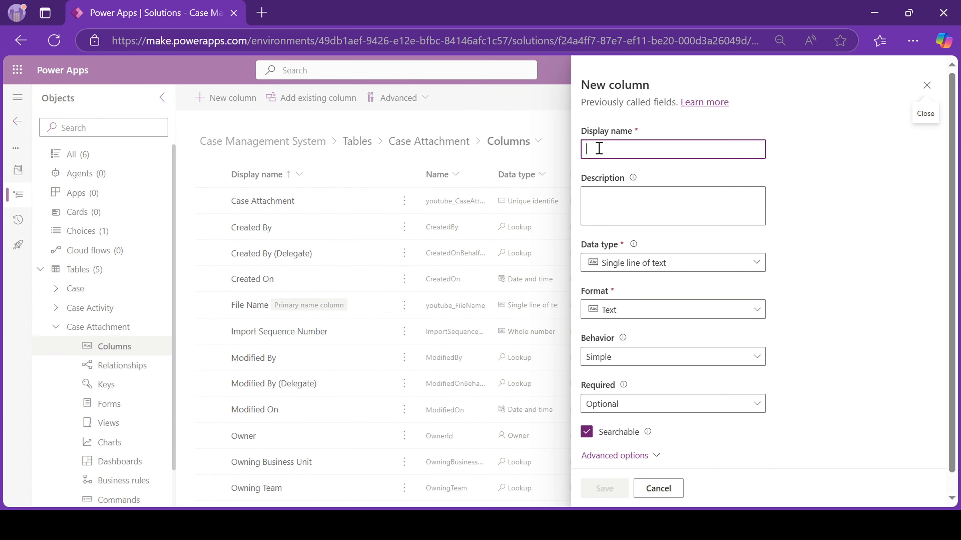
pyautogui.write('File Type')
pyautogui.click(674, 263)
pyautogui.moveTo(753, 399)
pyautogui.click(796, 398)
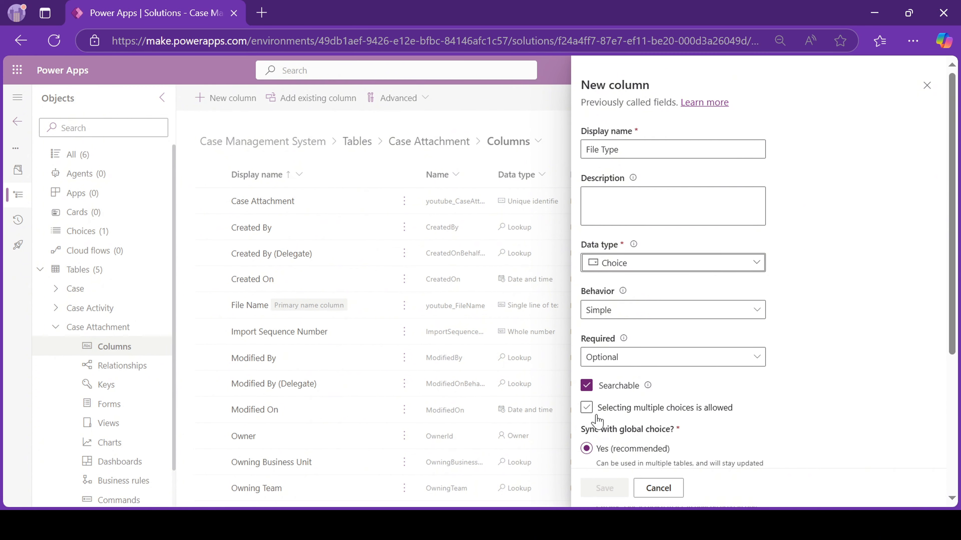
pyautogui.scroll(-2, 628, 418)
pyautogui.click(600, 414)
pyautogui.scroll(-2, 605, 378)
# Give File Type the choices PDF, DOCX and JPG, and save the column.
pyautogui.click(622, 334)
pyautogui.write('PDF')
pyautogui.click(622, 363)
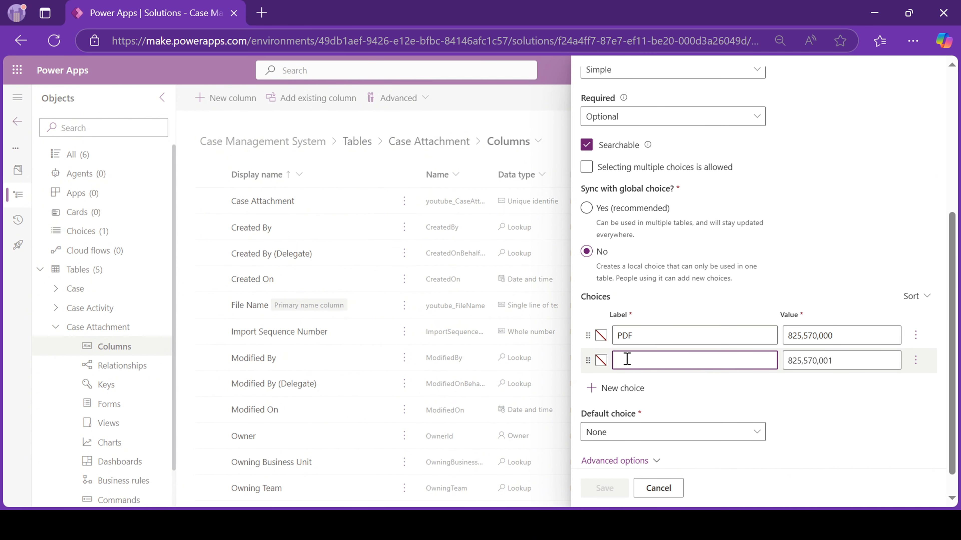
pyautogui.write('DOCX')
pyautogui.click(614, 388)
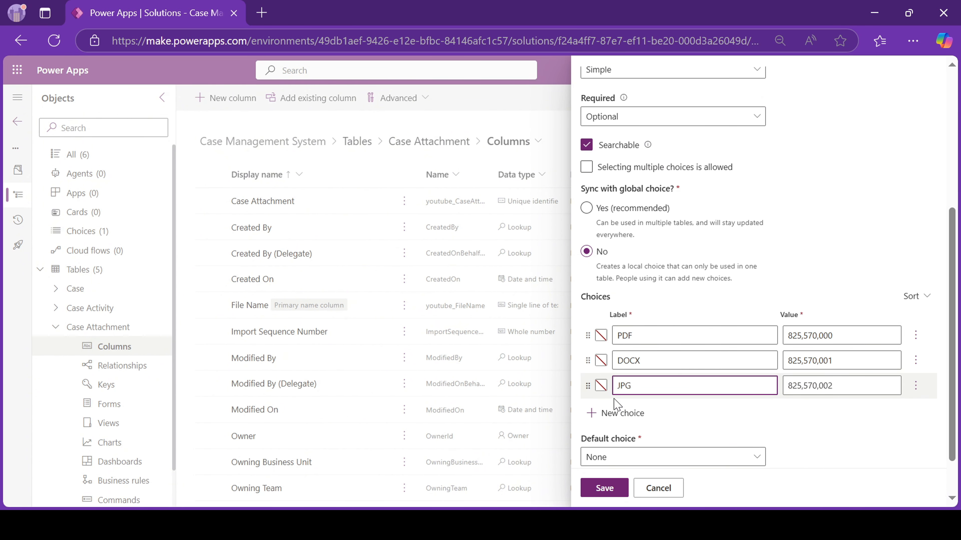
pyautogui.write('JPG')
pyautogui.click(615, 489)
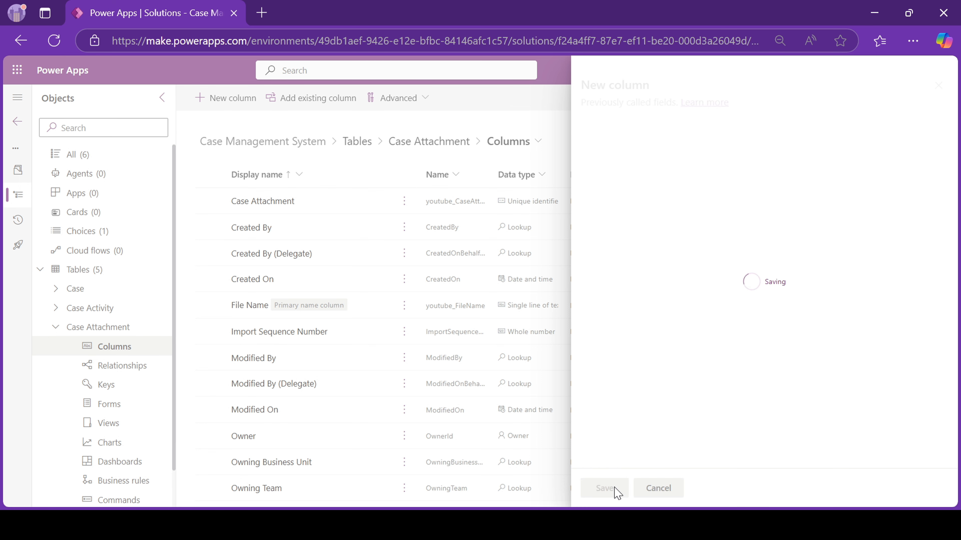
# Rename Created By to Uploaded By and give Created On an 'Uploaded' name.
pyautogui.click(247, 227)
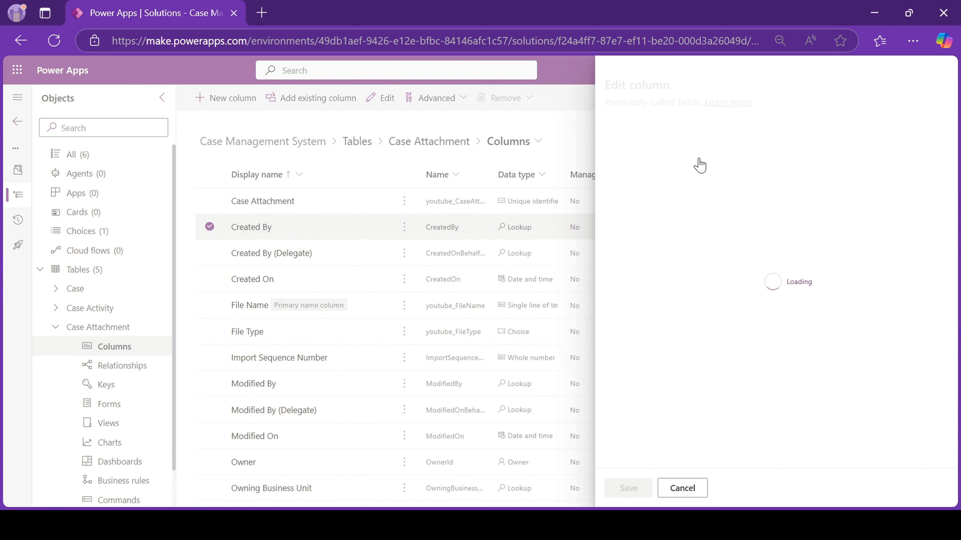
pyautogui.doubleClick(603, 150)
pyautogui.write('Uploaded')
pyautogui.click(605, 488)
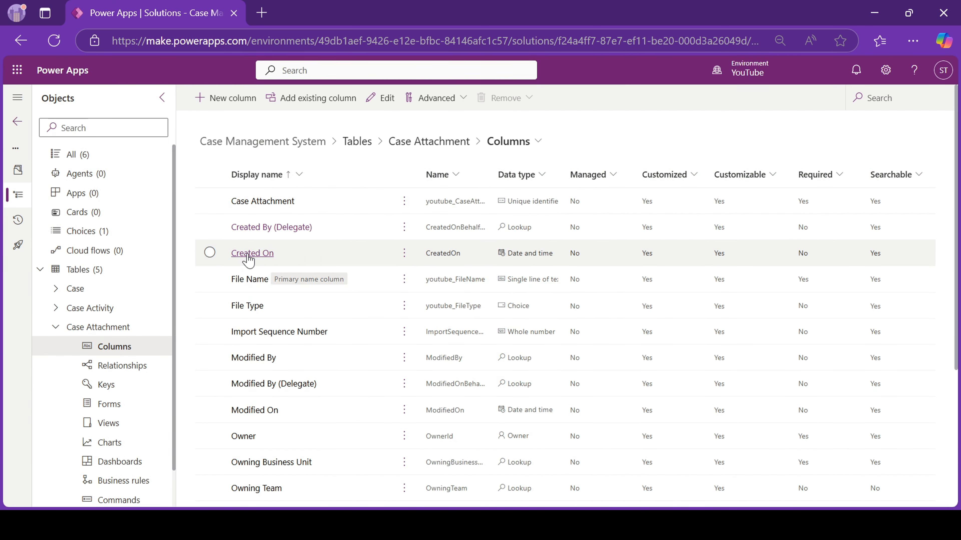
pyautogui.click(247, 254)
pyautogui.tripleClick(624, 150)
pyautogui.write('Uploaded Date')
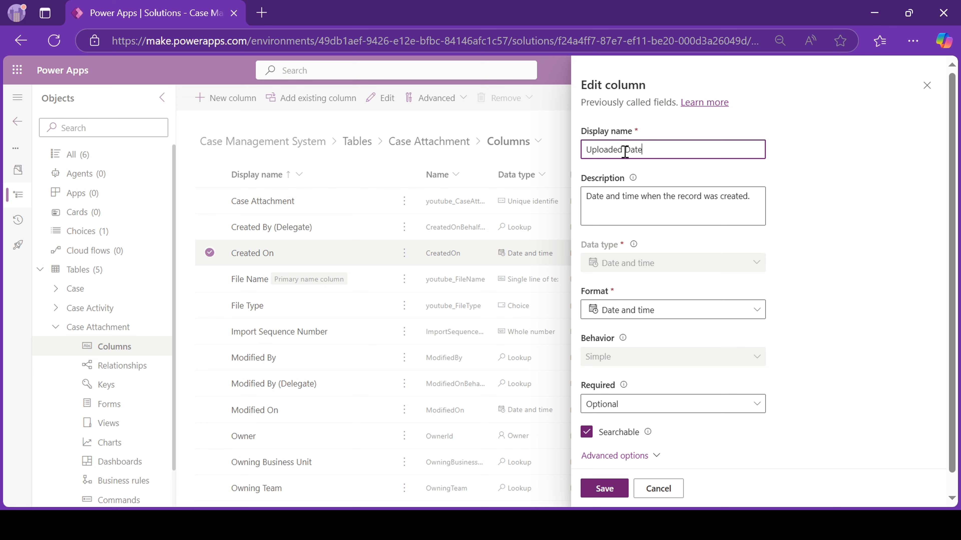
pyautogui.click(606, 488)
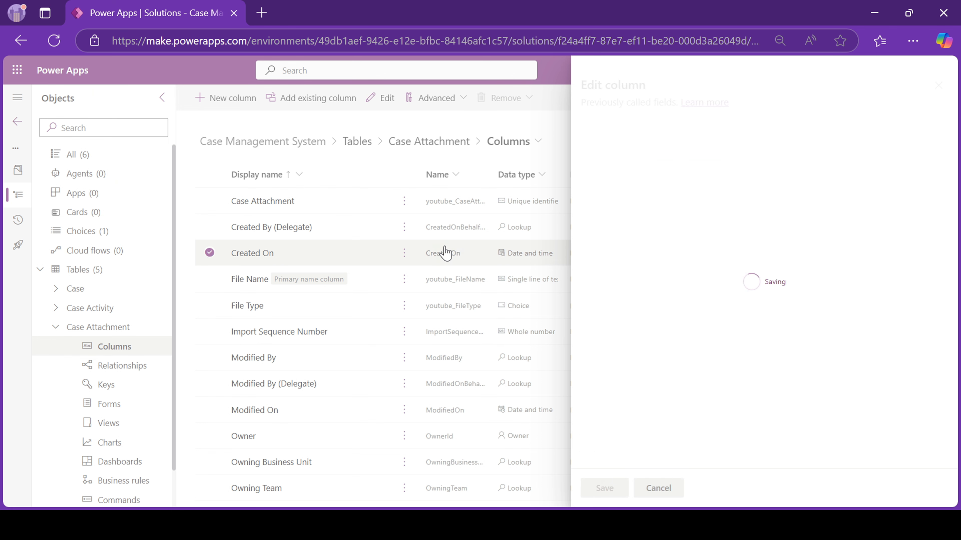
# Add a Case lookup column that points to the Case table.
pyautogui.click(219, 99)
pyautogui.click(215, 102)
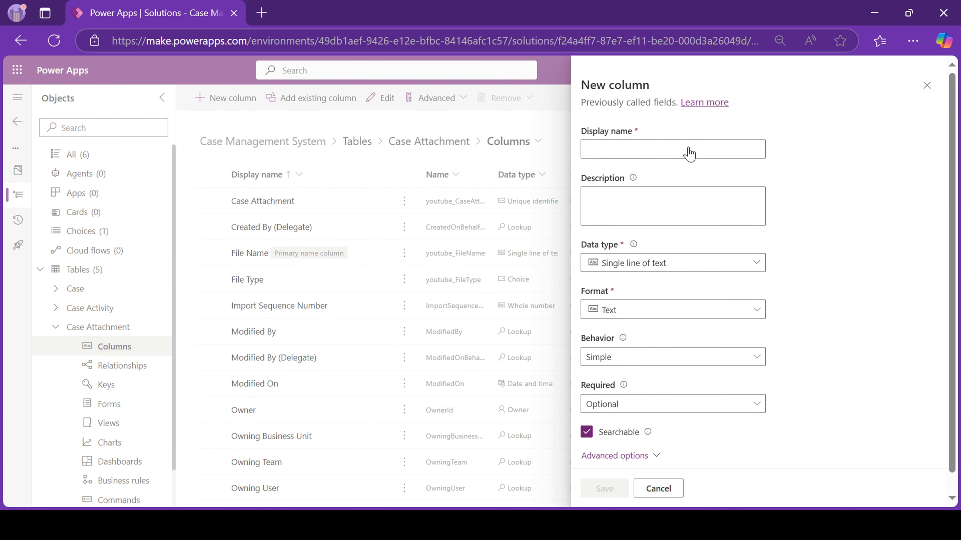
pyautogui.click(689, 153)
pyautogui.write('Case')
pyautogui.click(681, 262)
pyautogui.click(620, 375)
pyautogui.click(602, 386)
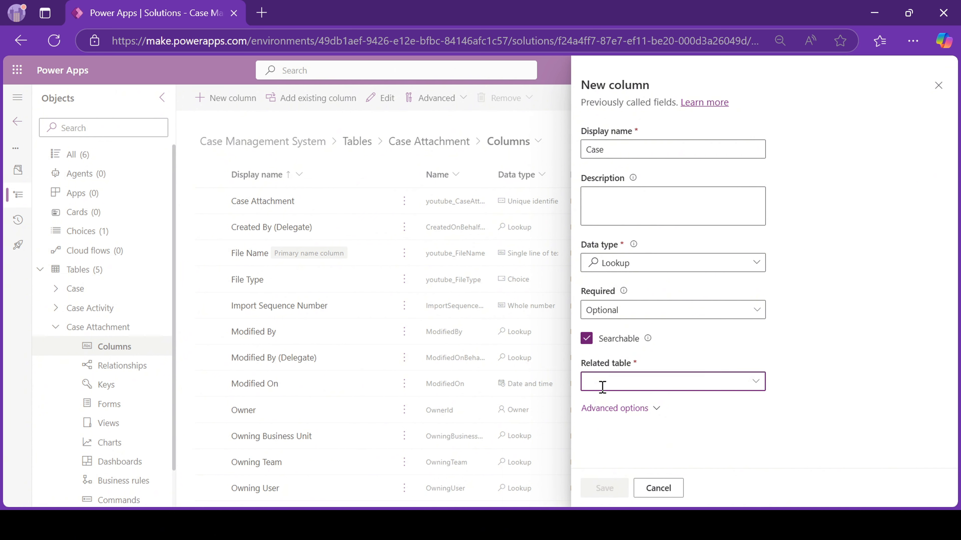
pyautogui.click(606, 402)
pyautogui.click(607, 488)
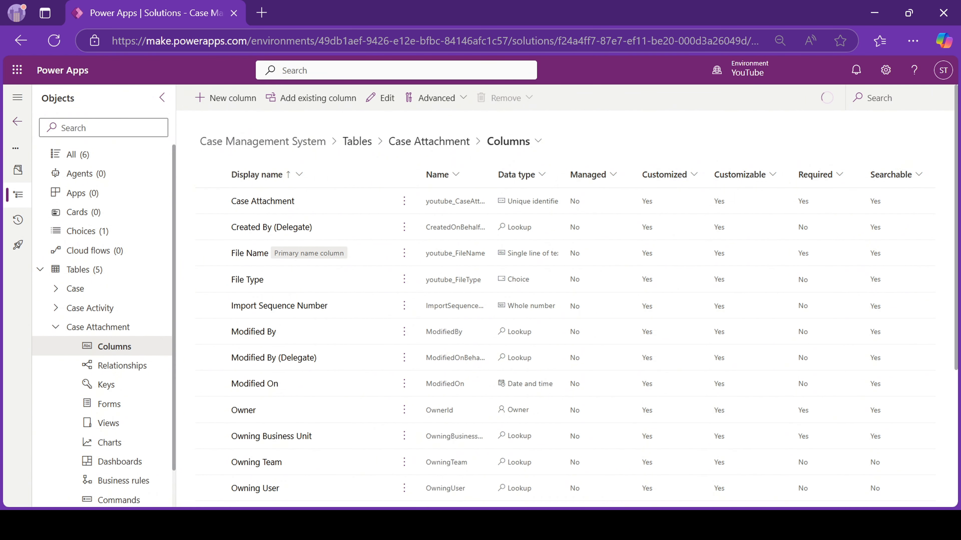
pyautogui.click(83, 269)
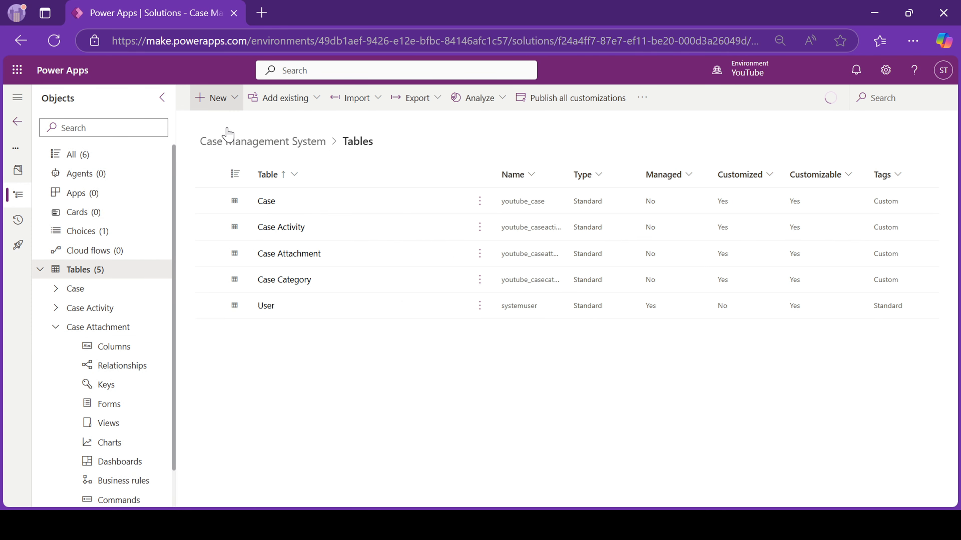
# Create the Case Comments table with a renamed Comment primary column.
pyautogui.click(219, 97)
pyautogui.click(319, 280)
pyautogui.click(629, 175)
pyautogui.write('Case ')
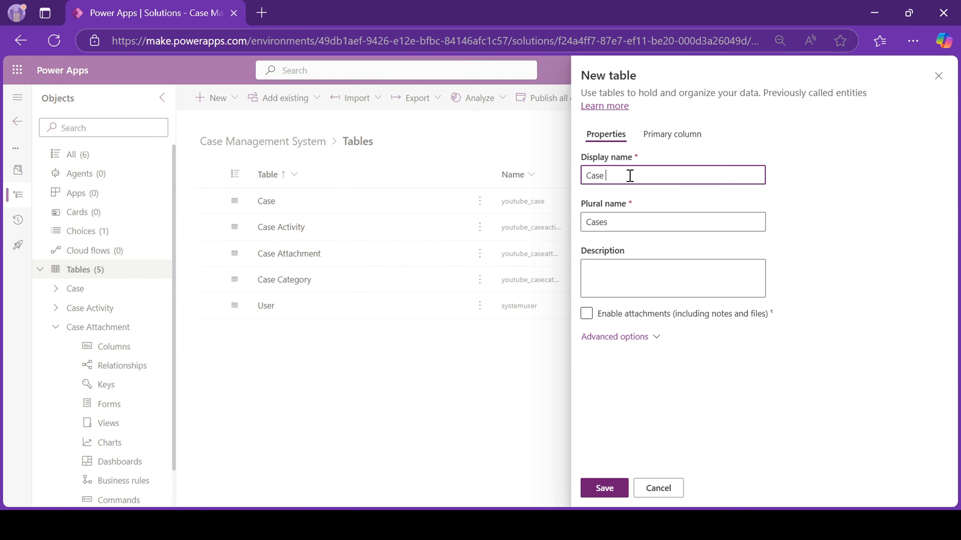
pyautogui.write('Comments')
pyautogui.click(672, 134)
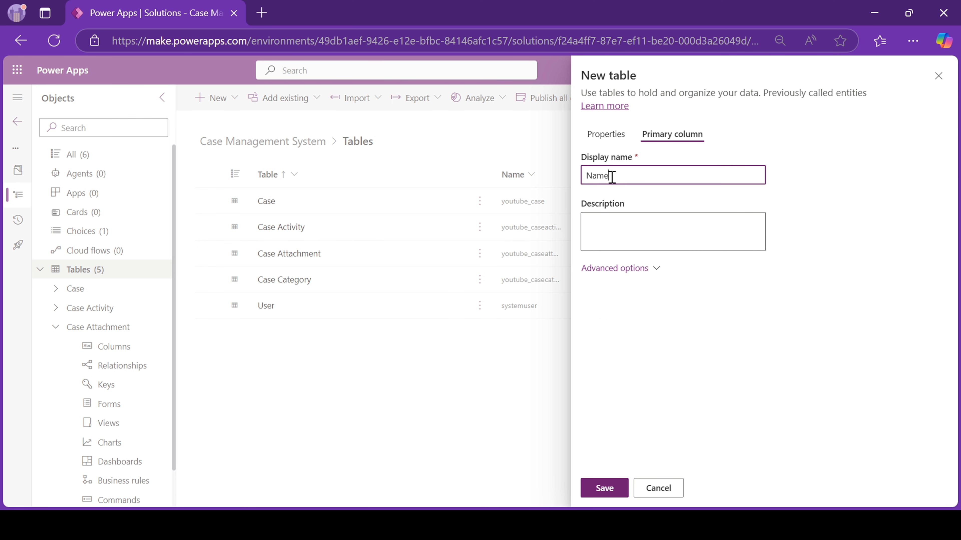
pyautogui.doubleClick(612, 176)
pyautogui.write('Comm')
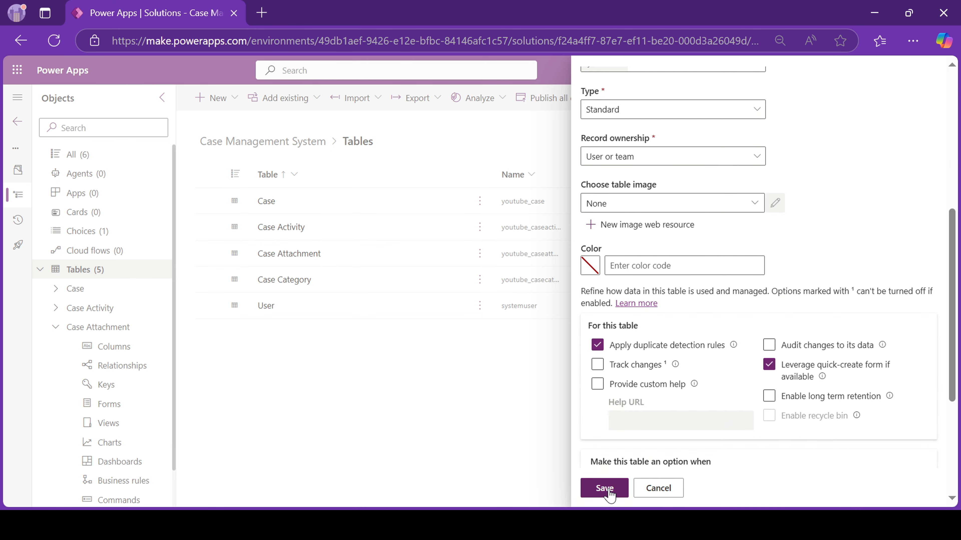
pyautogui.click(609, 491)
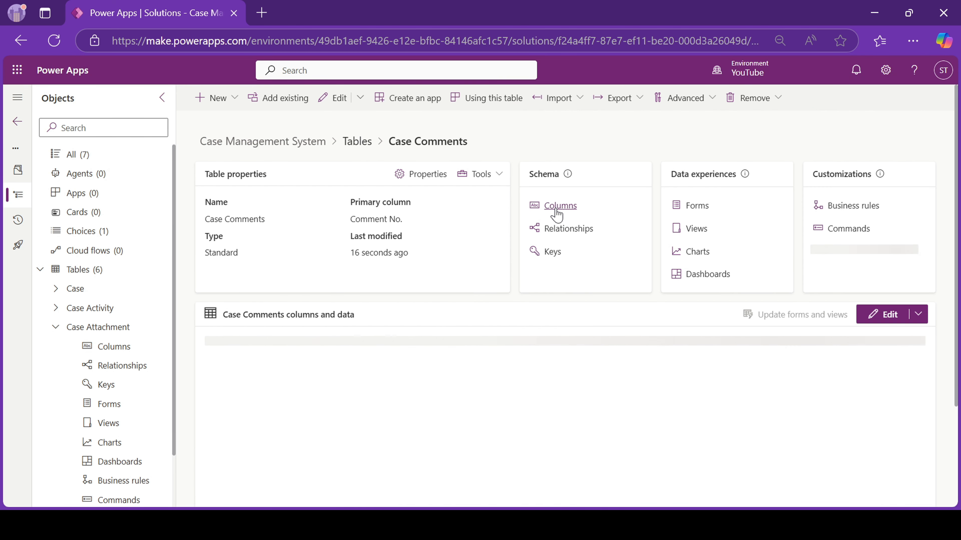
# Add a Case lookup column to Case Comments that points to the Case table.
pyautogui.click(559, 206)
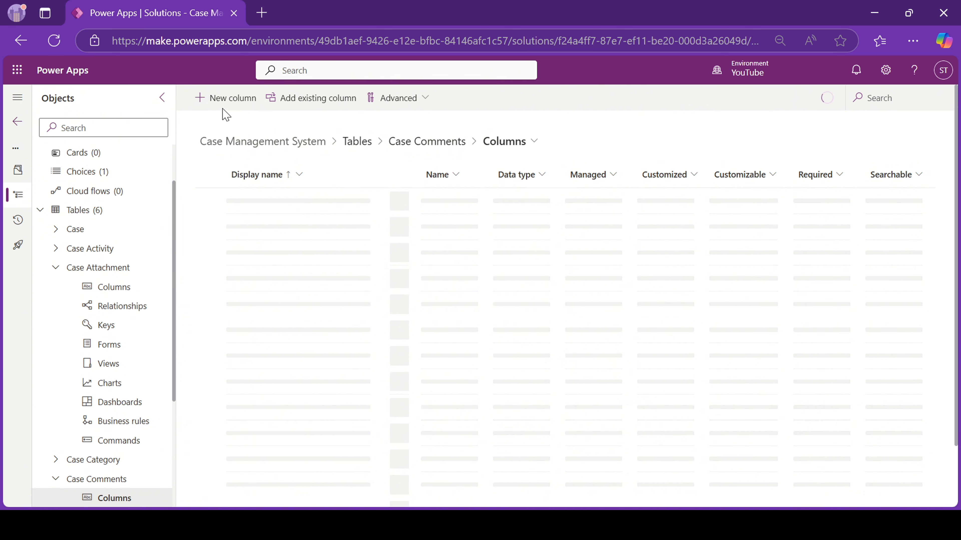
pyautogui.click(212, 98)
pyautogui.write('Case')
pyautogui.click(663, 261)
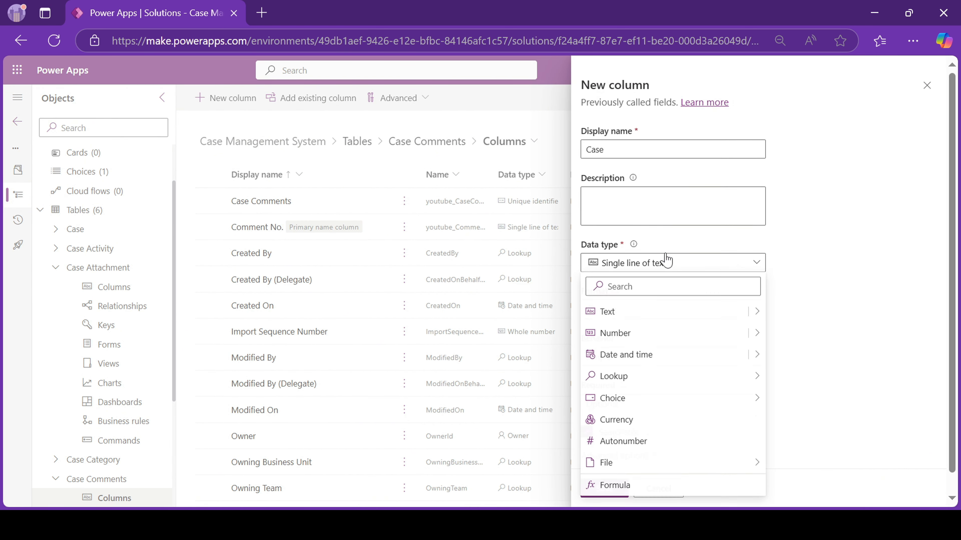
pyautogui.moveTo(643, 311)
pyautogui.click(797, 468)
pyautogui.click(672, 262)
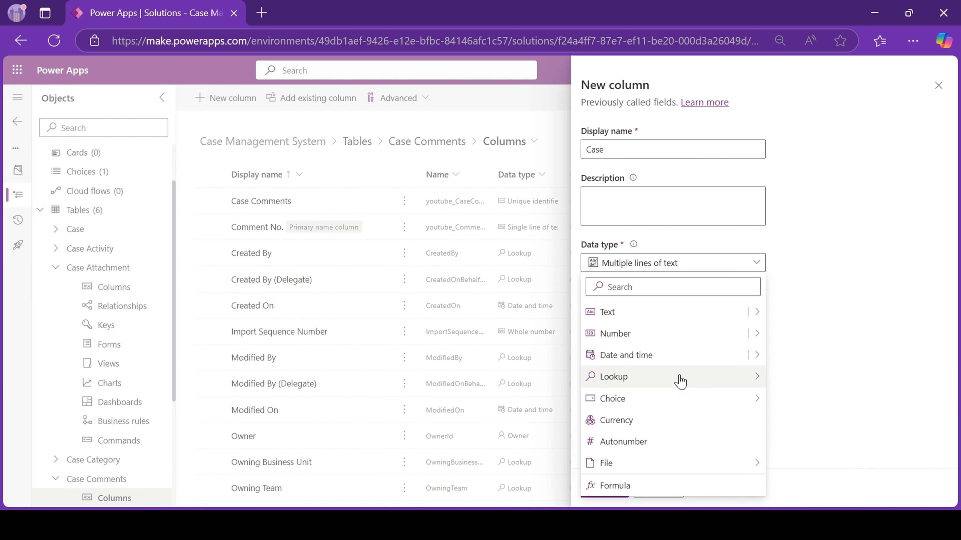
pyautogui.click(678, 379)
pyautogui.click(603, 383)
pyautogui.write('case')
pyautogui.click(609, 489)
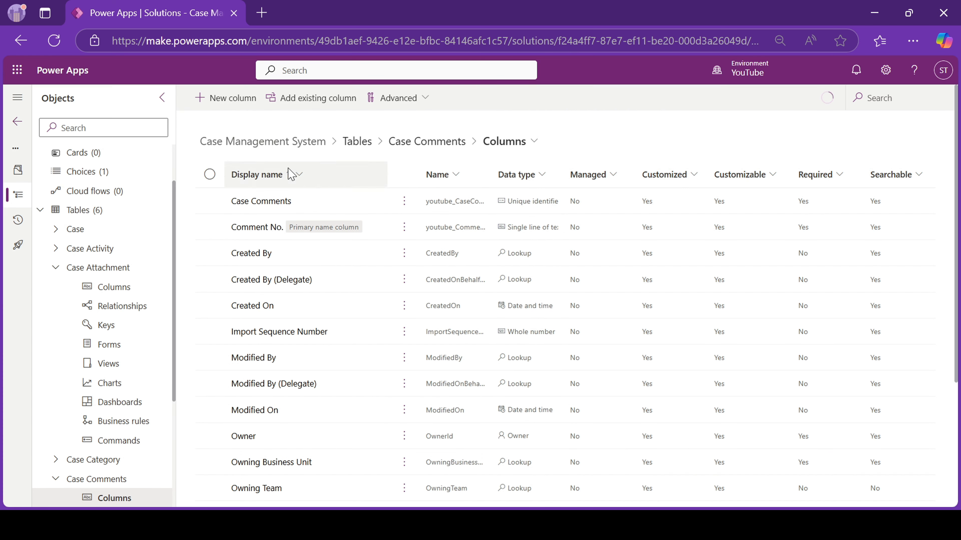
# Add a Comment Text column of multi-line text type.
pyautogui.click(225, 97)
pyautogui.write('Comme')
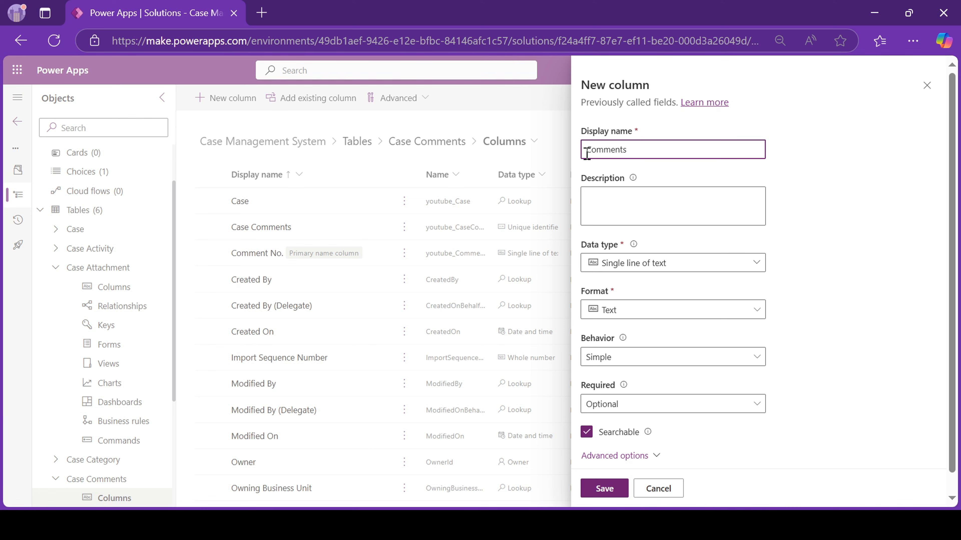
pyautogui.write('nt Test')
pyautogui.click(666, 265)
pyautogui.click(794, 466)
pyautogui.click(609, 488)
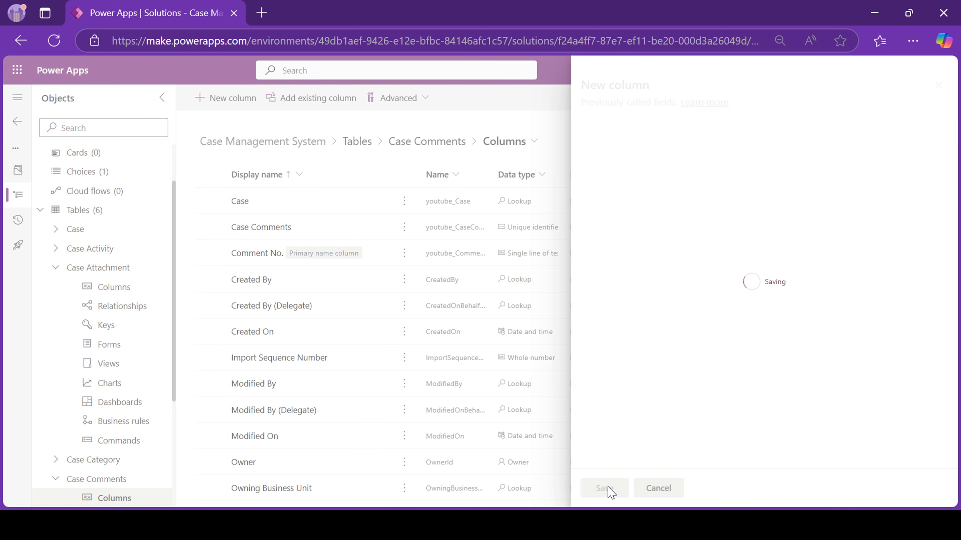
pyautogui.click(258, 279)
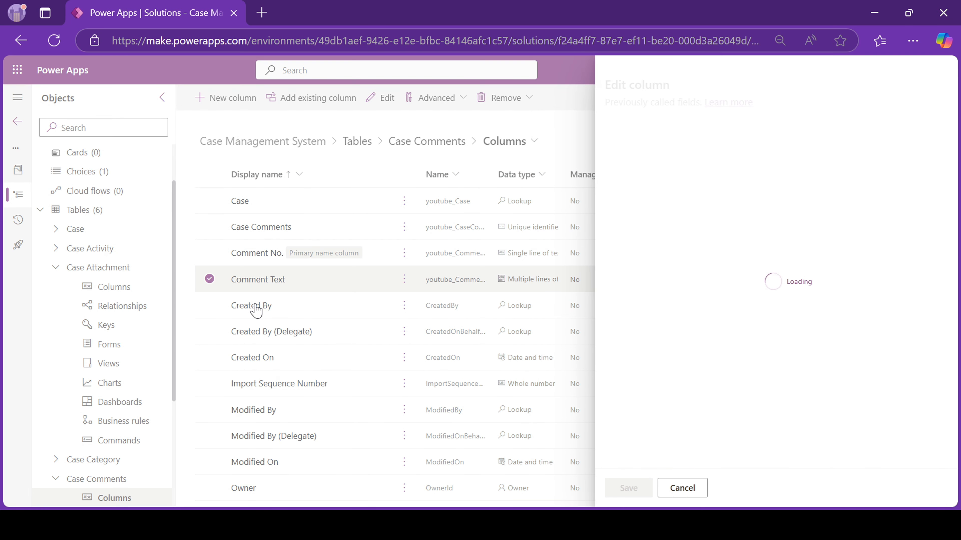
pyautogui.click(658, 488)
# Rename Created By to Commented By and Created On to Commented Date.
pyautogui.click(244, 307)
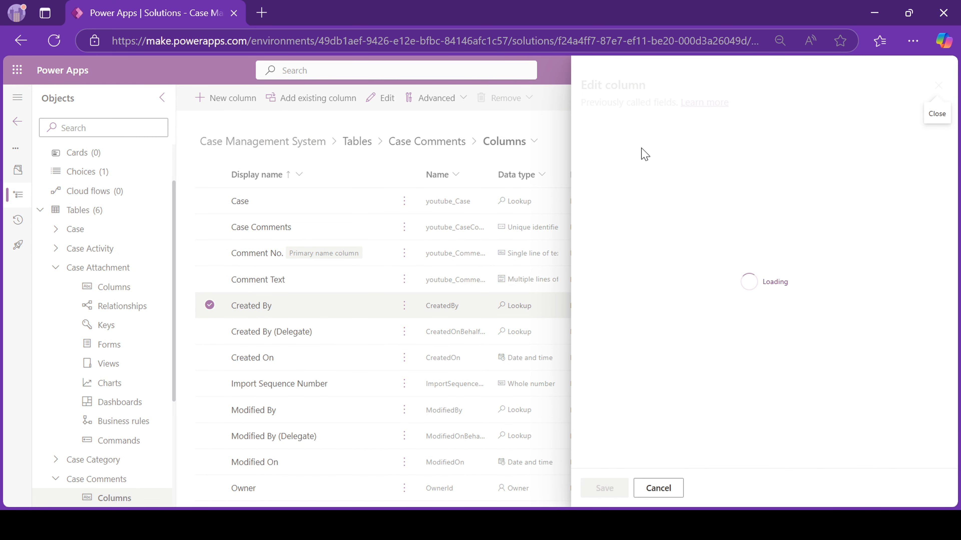
pyautogui.doubleClick(612, 149)
pyautogui.write('Commented By')
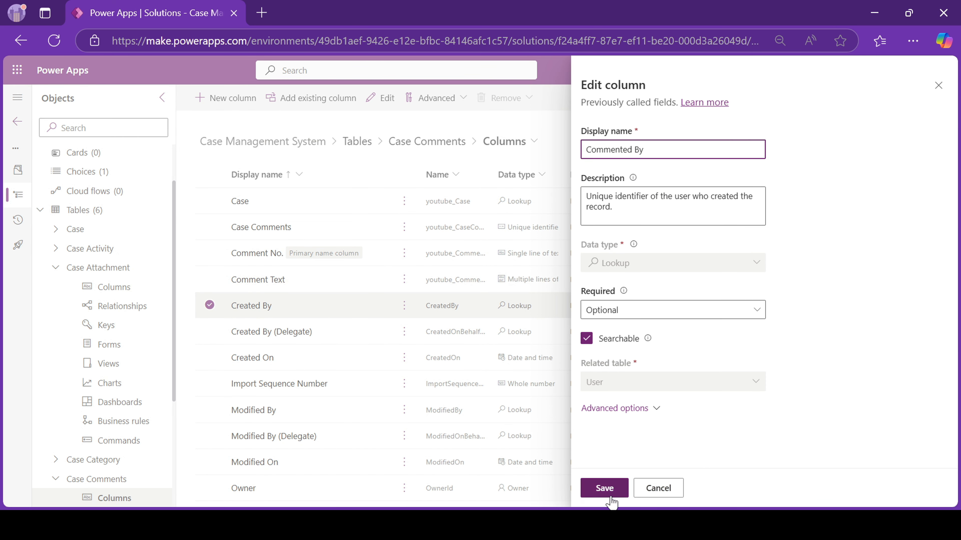
pyautogui.click(605, 488)
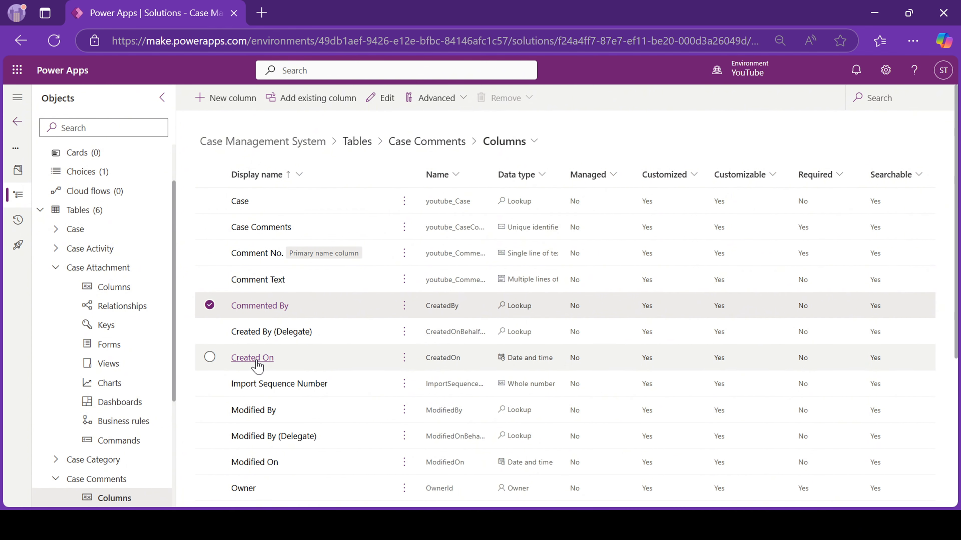
pyautogui.click(258, 364)
pyautogui.doubleClick(601, 149)
pyautogui.write('Commented ')
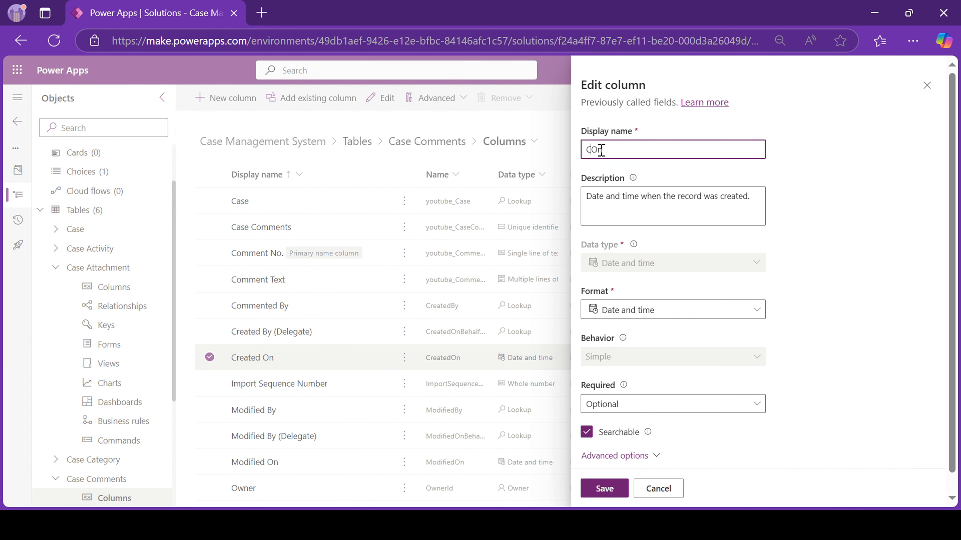
pyautogui.write('Date')
pyautogui.click(604, 488)
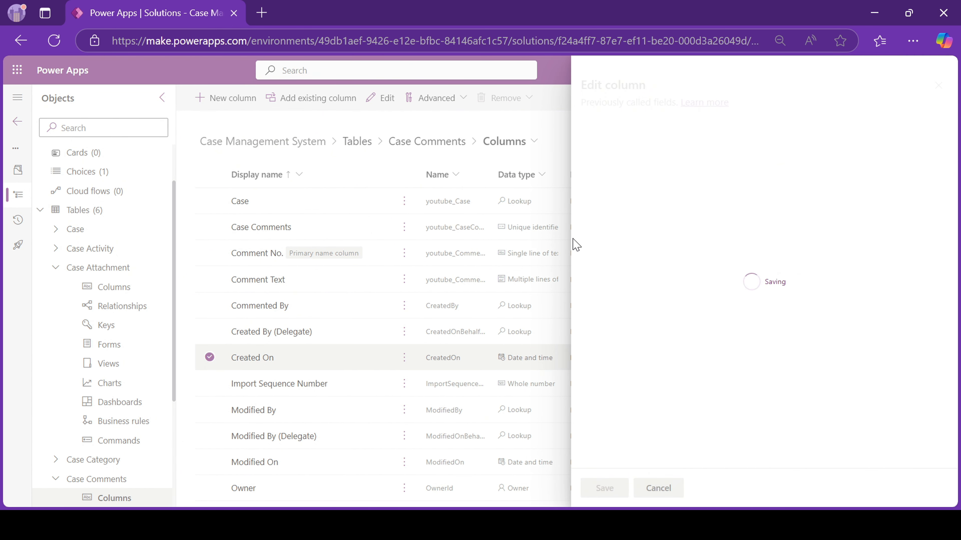
pyautogui.click(81, 210)
# Discard a blank table form and start an advanced-properties table named Case Report.
pyautogui.click(212, 98)
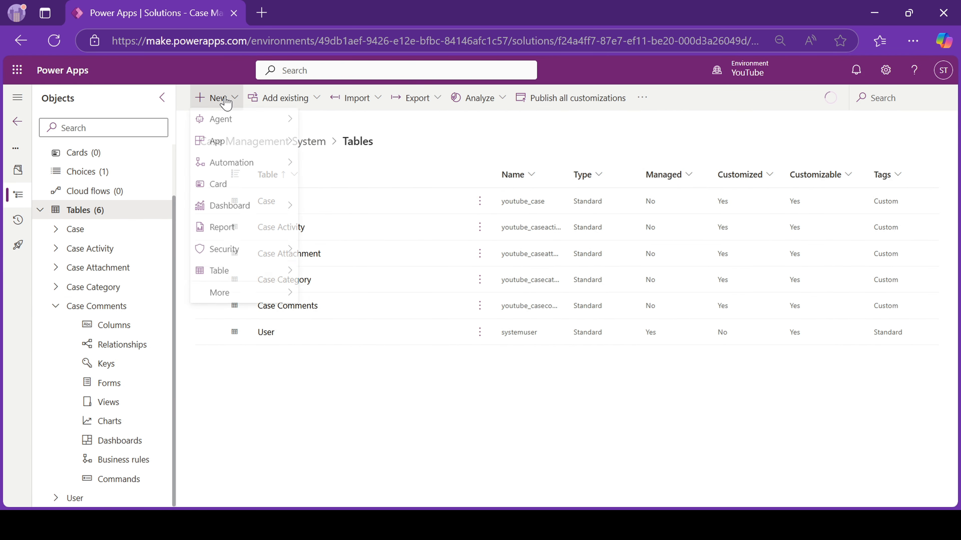
pyautogui.moveTo(219, 272)
pyautogui.click(340, 296)
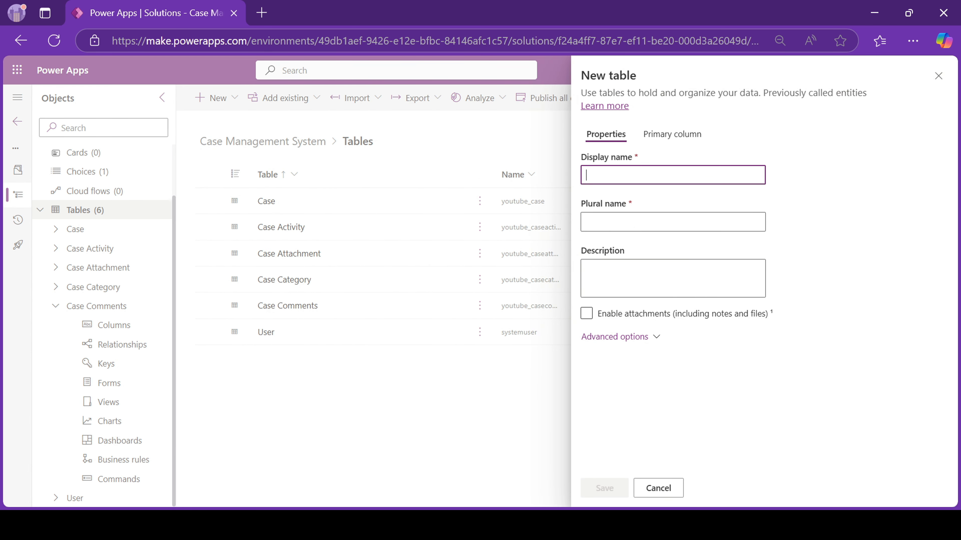
pyautogui.click(682, 488)
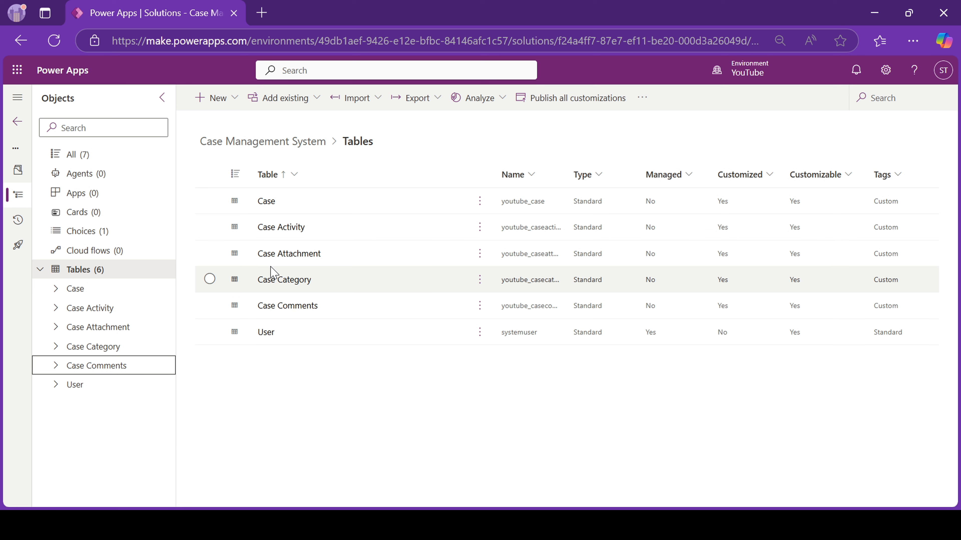
pyautogui.click(212, 98)
pyautogui.moveTo(220, 272)
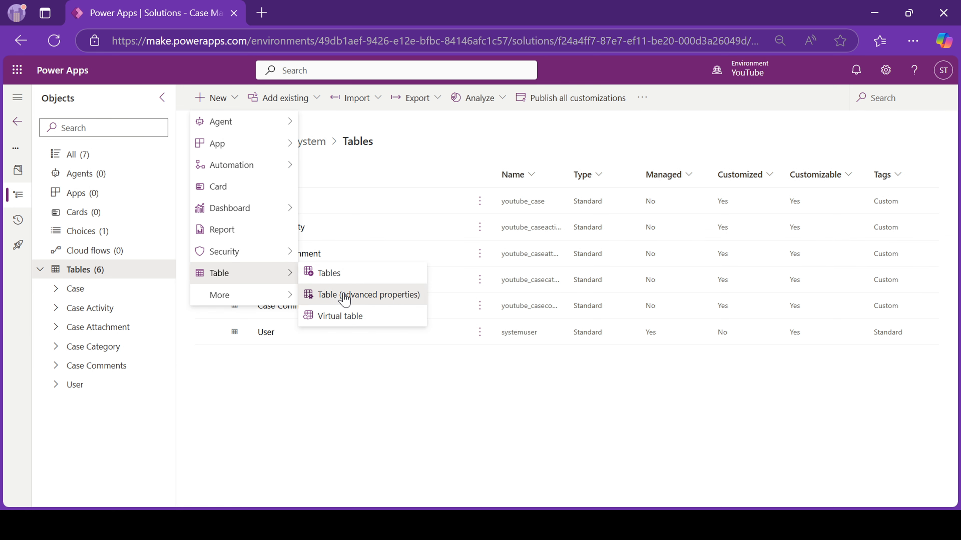
pyautogui.click(345, 296)
pyautogui.click(611, 177)
pyautogui.write('CAse')
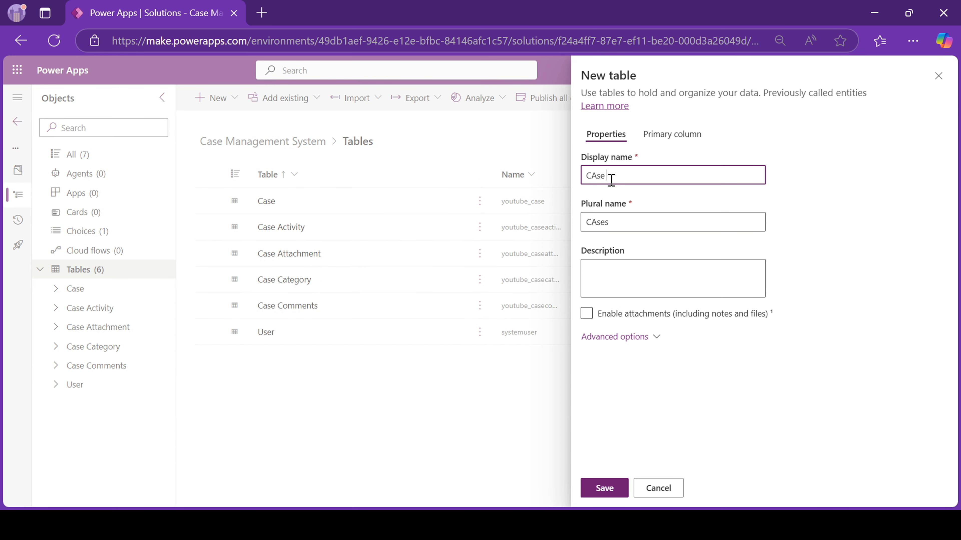
pyautogui.press('BackSpace')
pyautogui.press('BackSpace')
pyautogui.press('BackSpace')
pyautogui.press('BackSpace')
pyautogui.write('ase Repo')
# Set the Case Report primary column to Report Title and save the table.
pyautogui.click(613, 337)
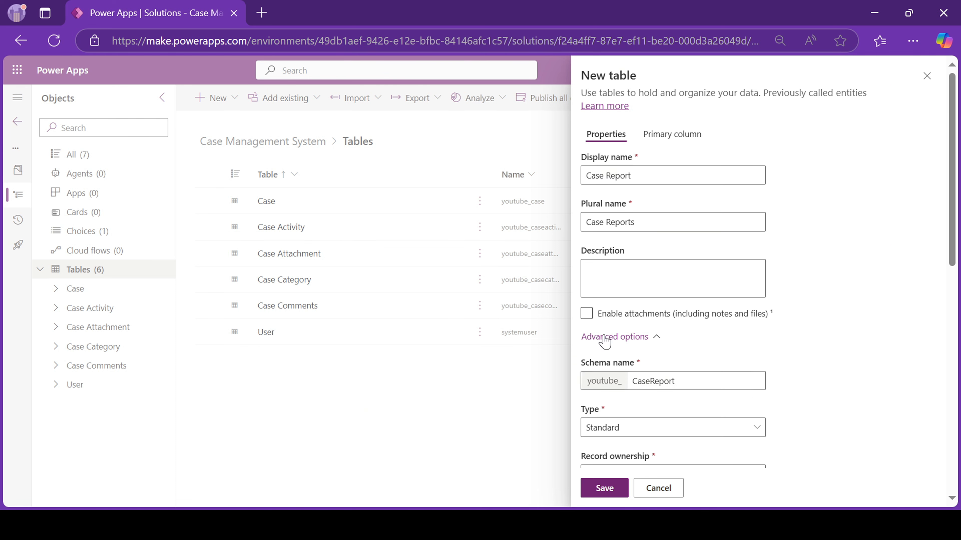
pyautogui.scroll(-8, 669, 337)
pyautogui.click(668, 135)
pyautogui.doubleClick(597, 175)
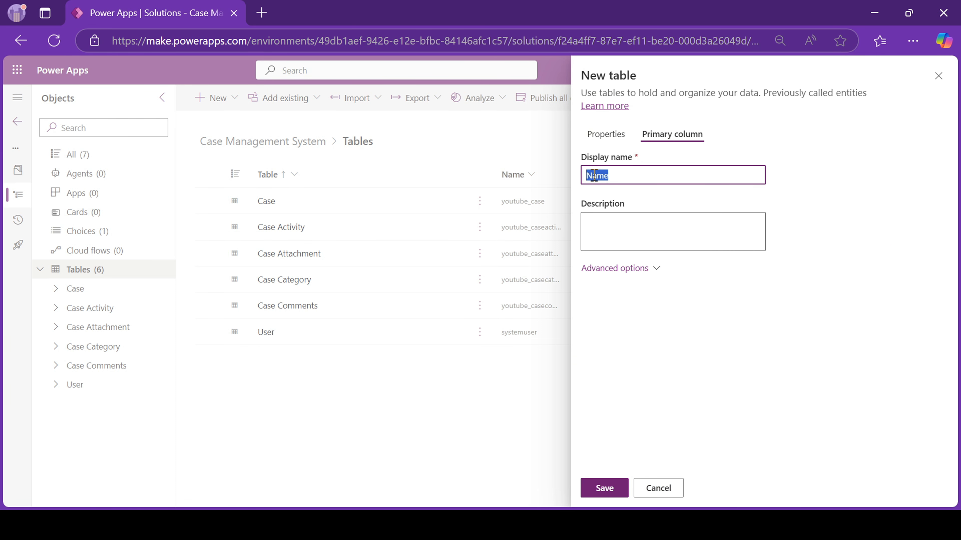
pyautogui.write('Report Title')
pyautogui.click(616, 489)
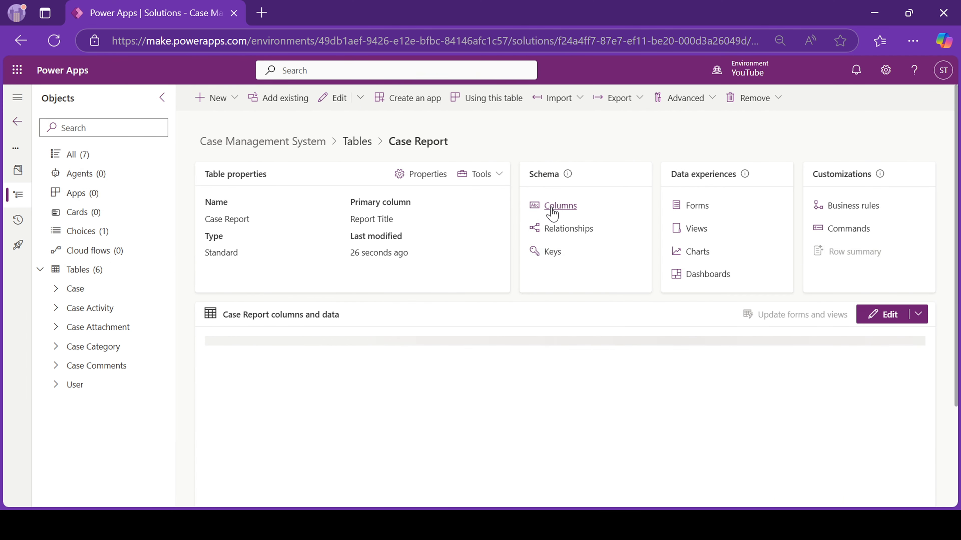
# Add a Case lookup column to Case Report that points to the Case table.
pyautogui.click(560, 206)
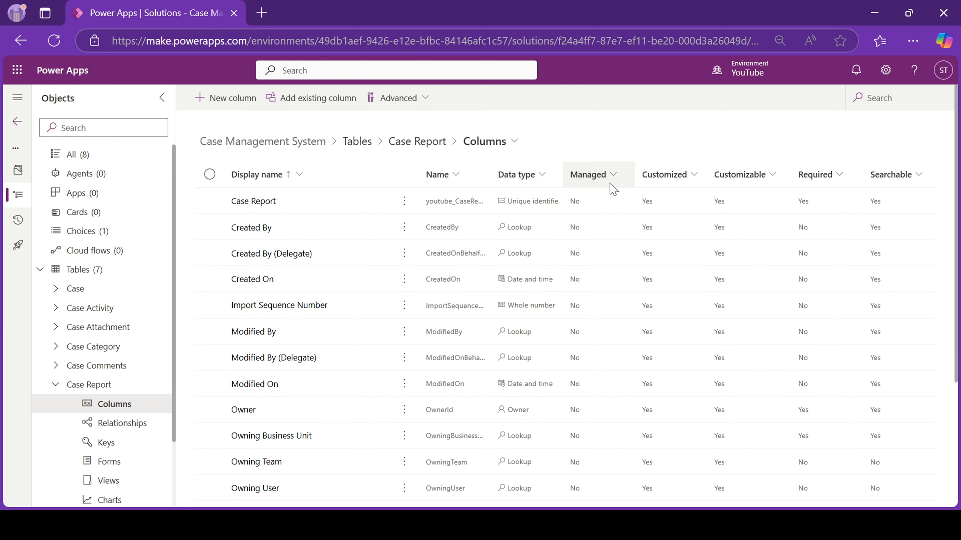
pyautogui.click(214, 99)
pyautogui.click(646, 150)
pyautogui.write('Case')
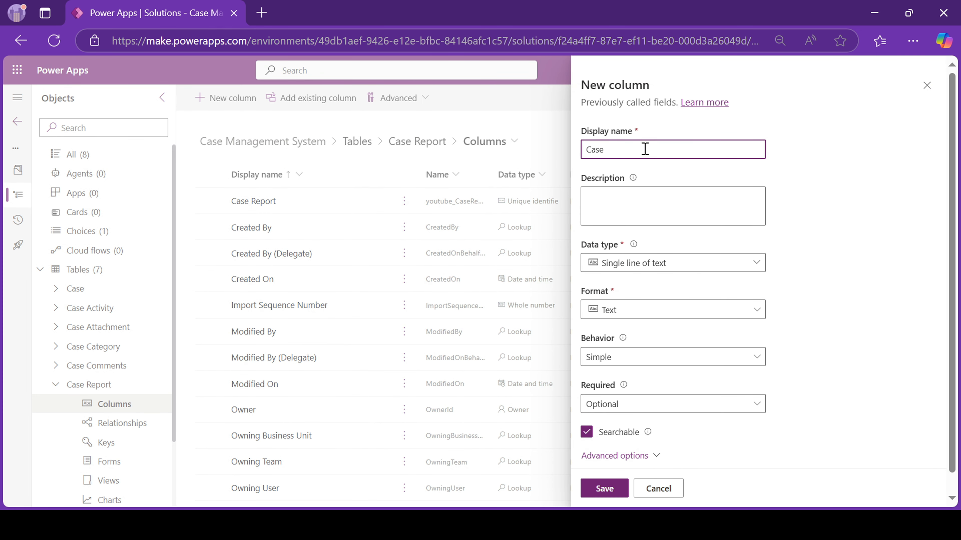
pyautogui.click(670, 263)
pyautogui.click(689, 377)
pyautogui.click(671, 382)
pyautogui.write('case')
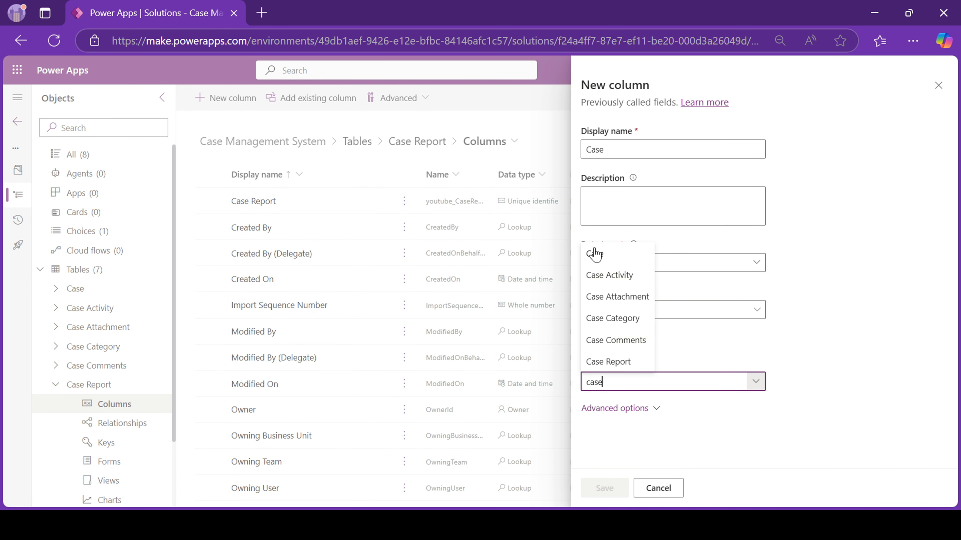
pyautogui.click(597, 254)
pyautogui.click(619, 493)
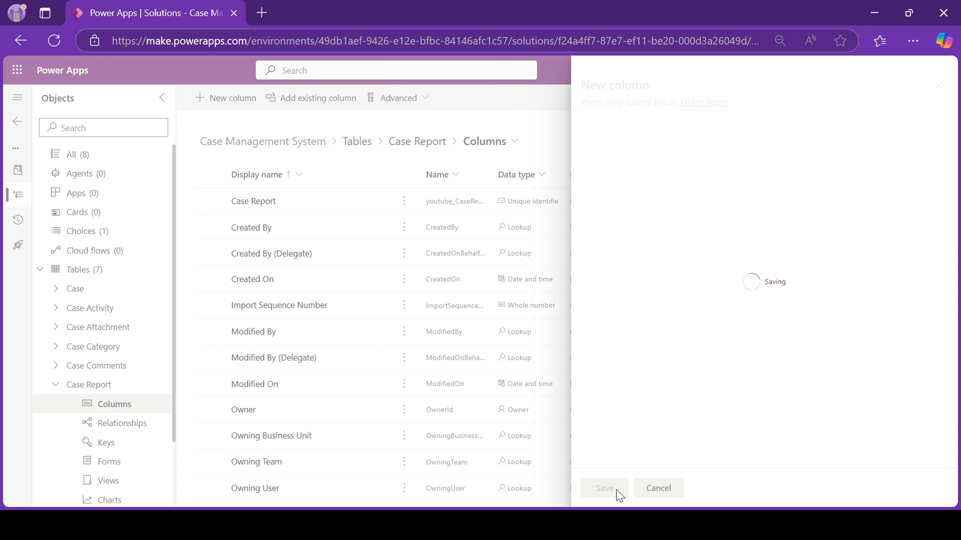
# Add a Report Details multi-line text column to Case Report.
pyautogui.click(215, 99)
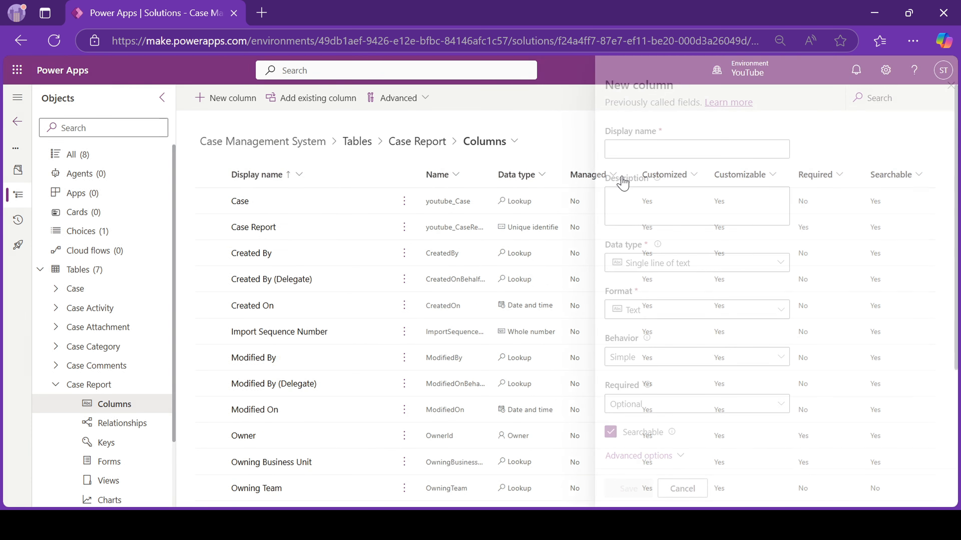
pyautogui.click(641, 150)
pyautogui.write('Report Details')
pyautogui.click(644, 264)
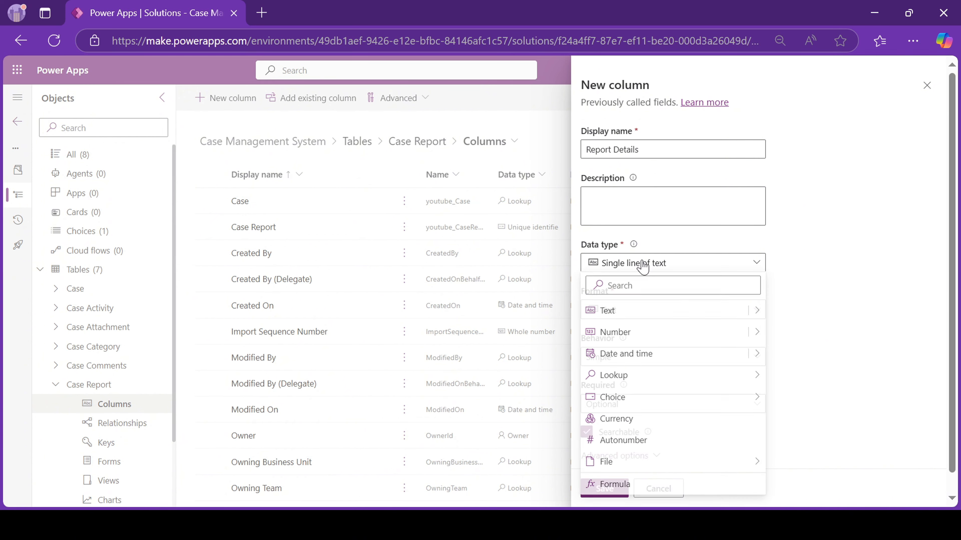
pyautogui.moveTo(620, 311)
pyautogui.click(793, 468)
pyautogui.click(604, 488)
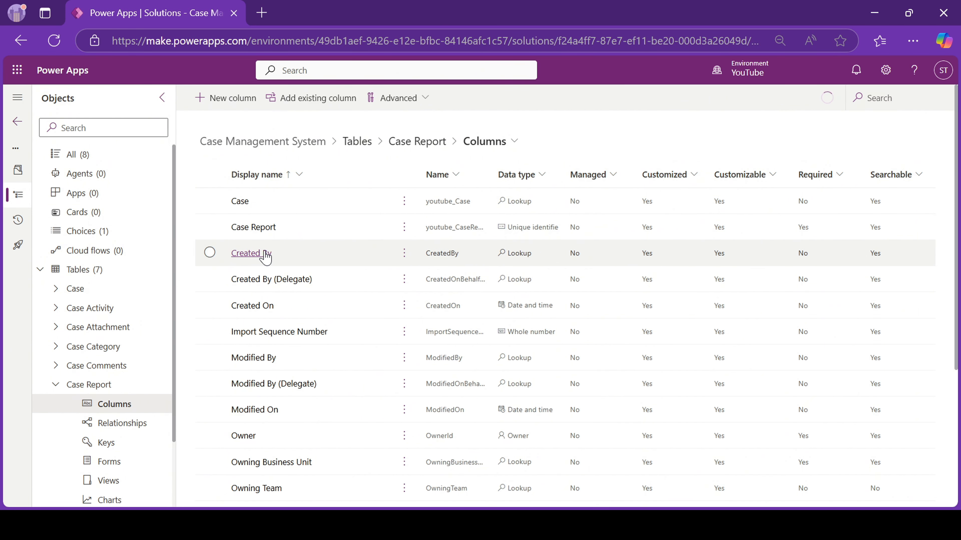
# Rename Created By to Generated By and Created On to Report Date.
pyautogui.click(248, 254)
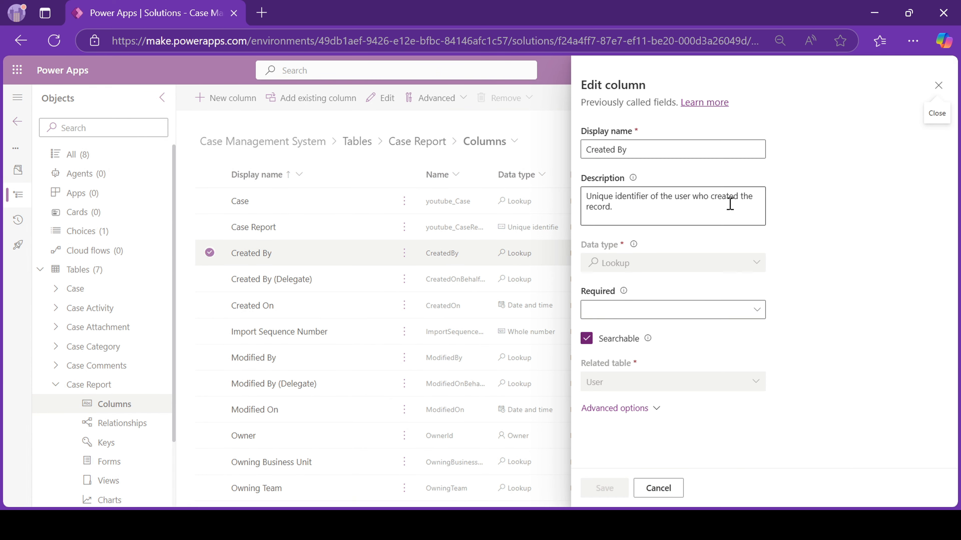
pyautogui.doubleClick(603, 148)
pyautogui.write('Generated')
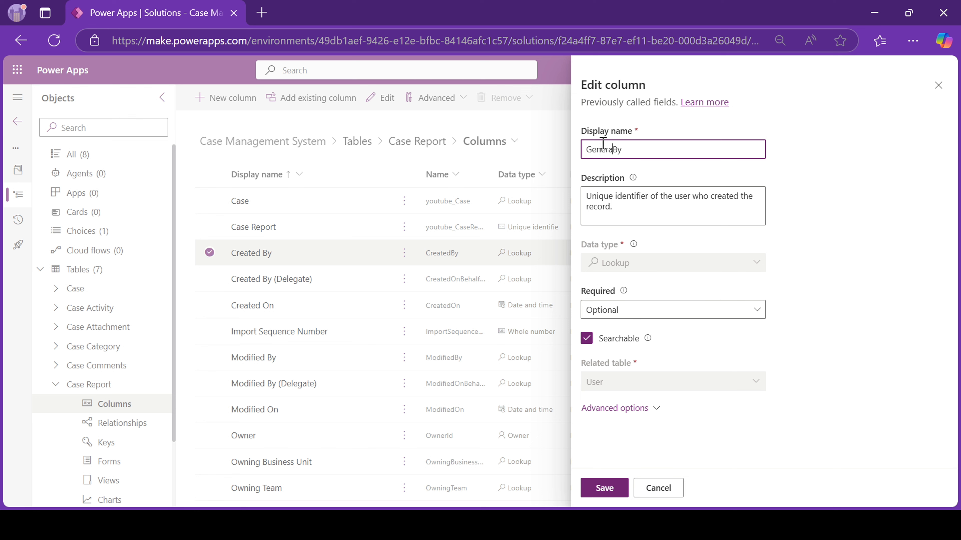
pyautogui.click(604, 489)
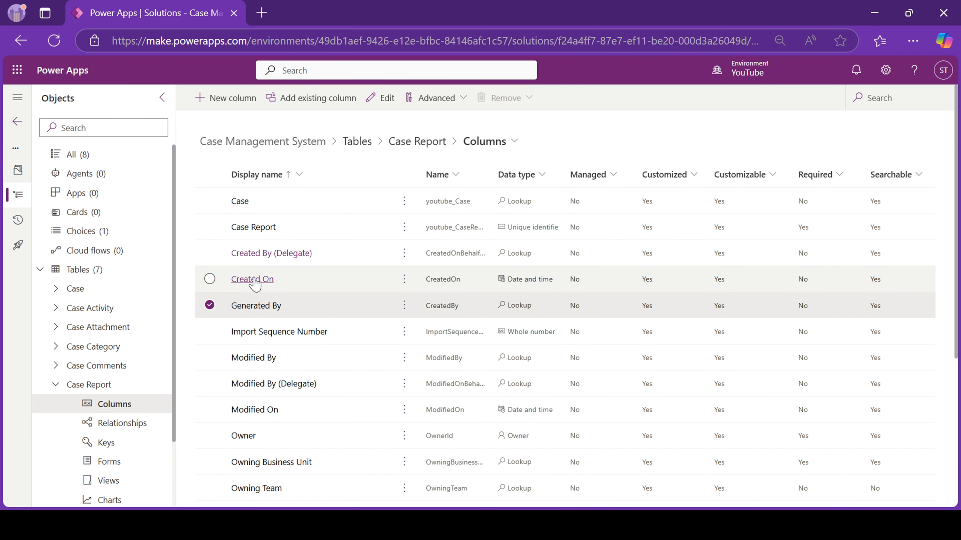
pyautogui.click(252, 279)
pyautogui.doubleClick(600, 149)
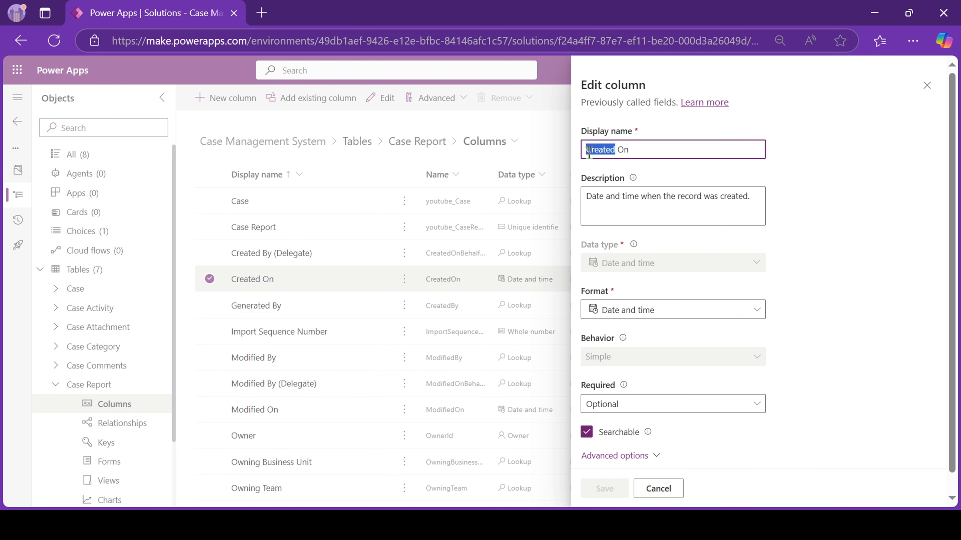
pyautogui.write('Report Date')
pyautogui.press('Delete')
pyautogui.press('Delete')
pyautogui.press('Delete')
pyautogui.click(621, 493)
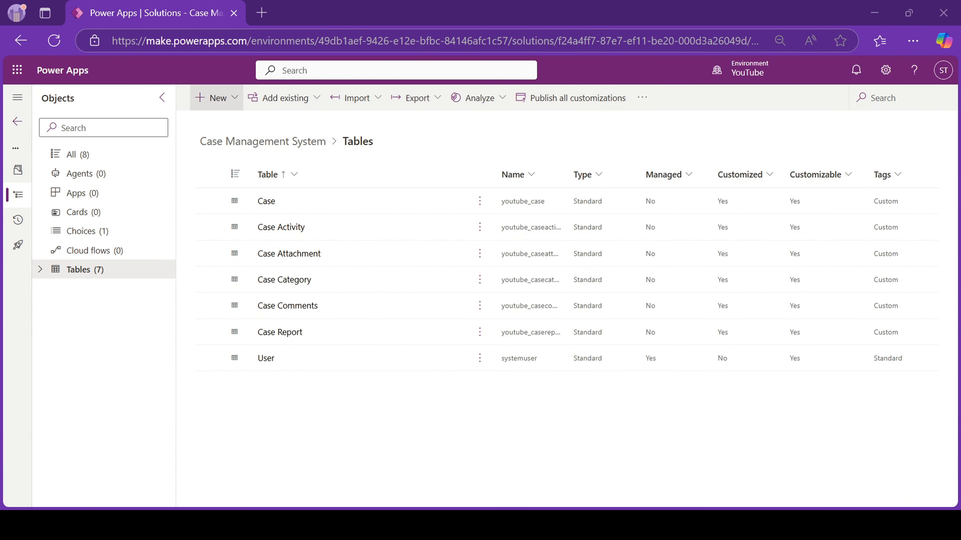
# Create a model-driven app named 'Case Management System' in the solution.
pyautogui.click(212, 97)
pyautogui.moveTo(249, 149)
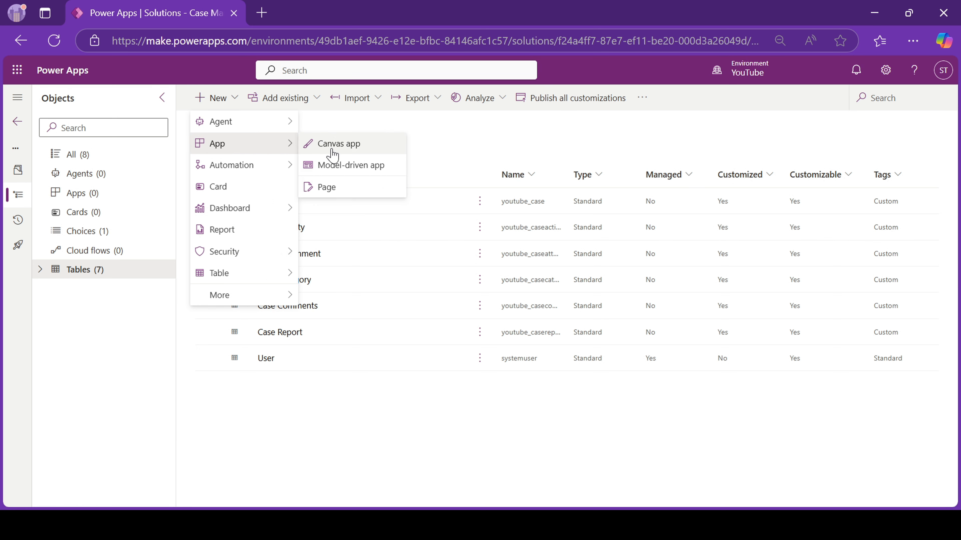
pyautogui.click(342, 168)
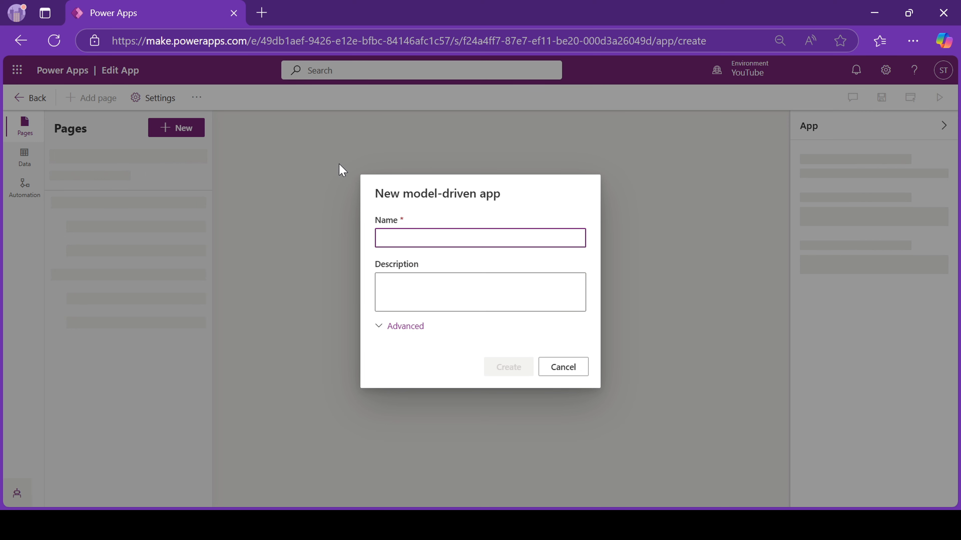
pyautogui.write('Case')
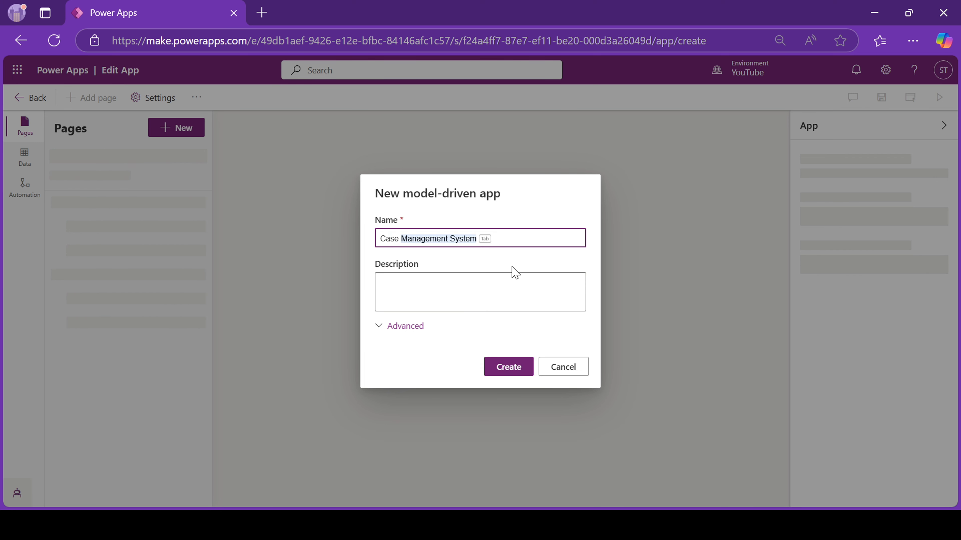
pyautogui.press('Tab')
pyautogui.click(509, 367)
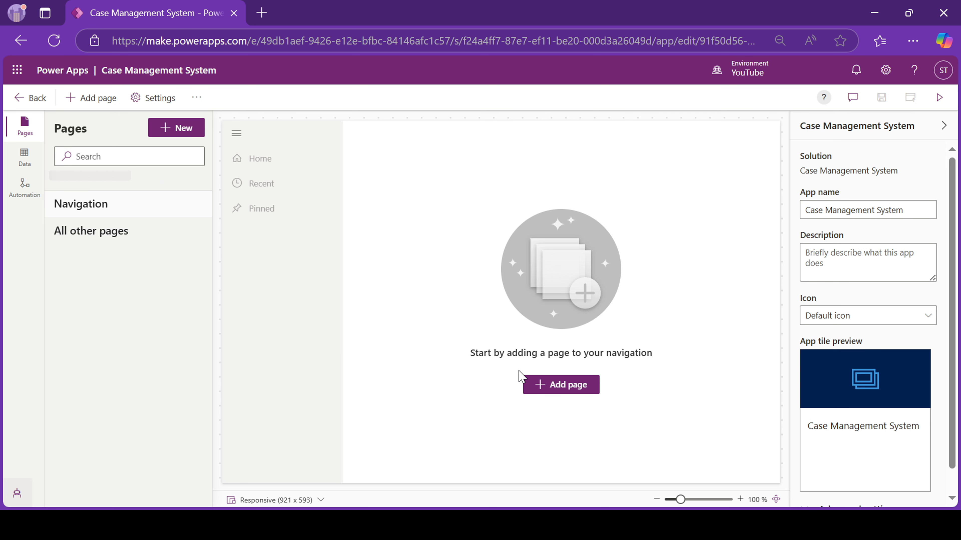
# Start a new Dataverse table page and search the available tables for 'case'.
pyautogui.click(553, 392)
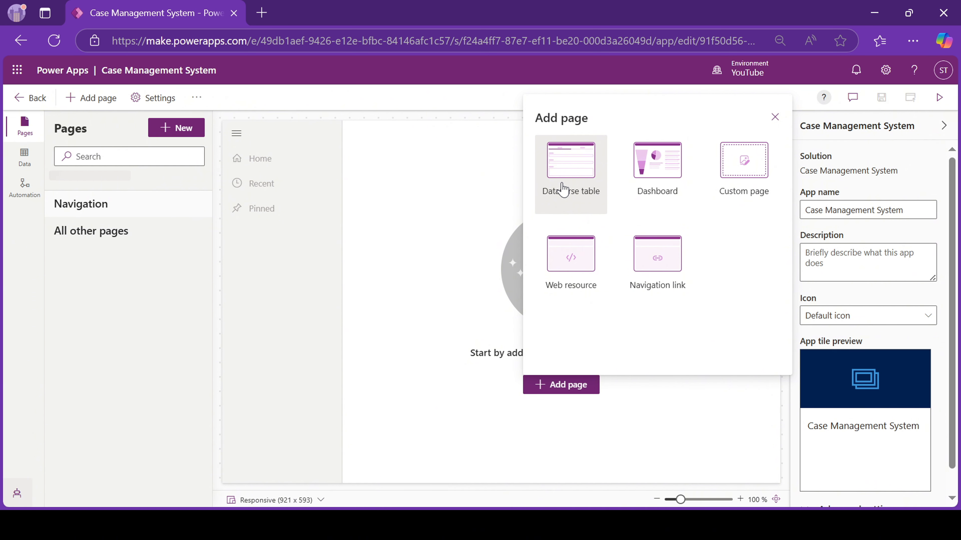
pyautogui.click(559, 173)
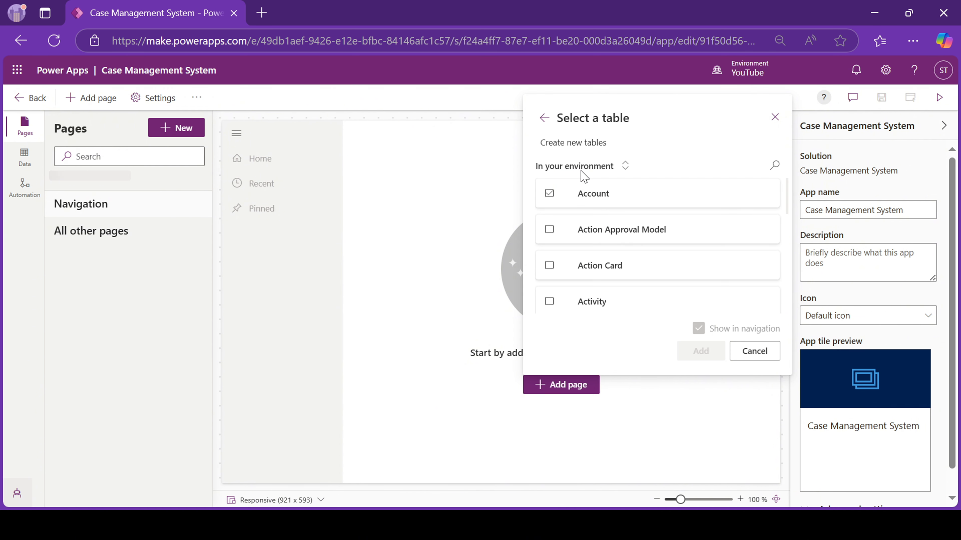
pyautogui.click(774, 165)
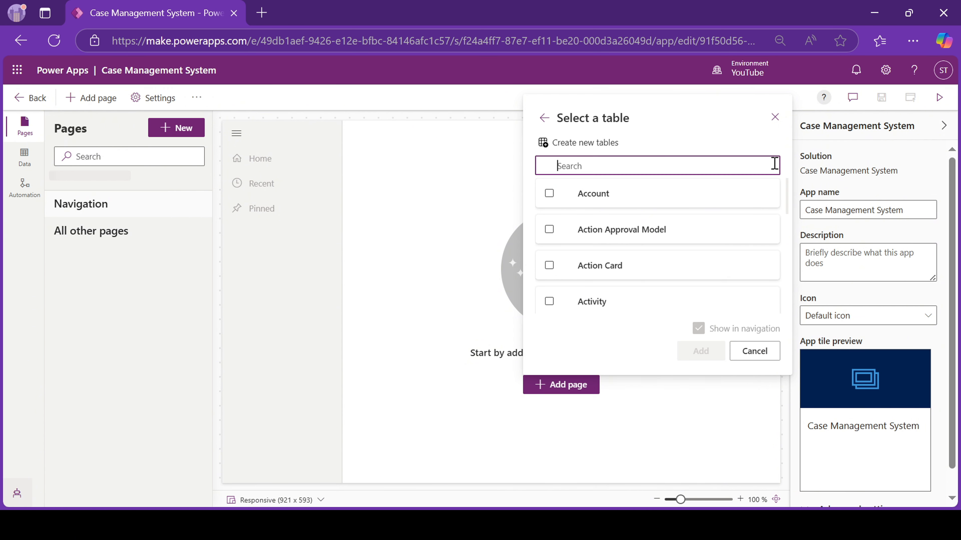
pyautogui.write('case')
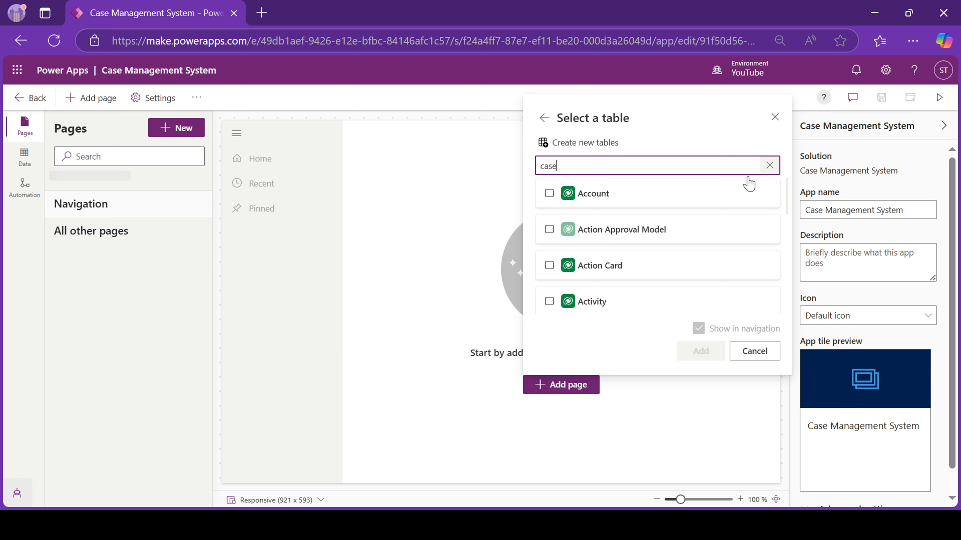
# Add Case, Case Activity, Case Attachment, Case Category, Case Comments and Case Report as pages.
pyautogui.click(549, 194)
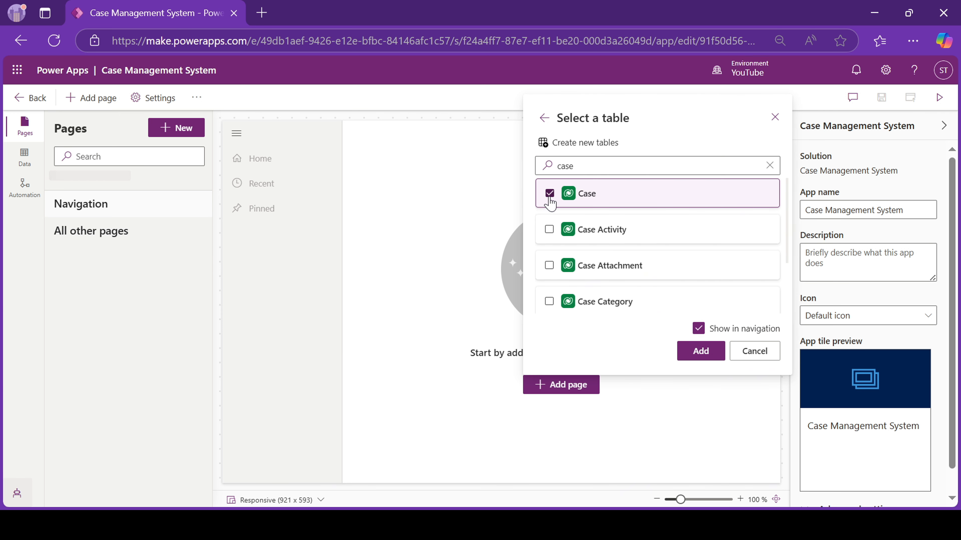
pyautogui.click(549, 230)
pyautogui.click(549, 266)
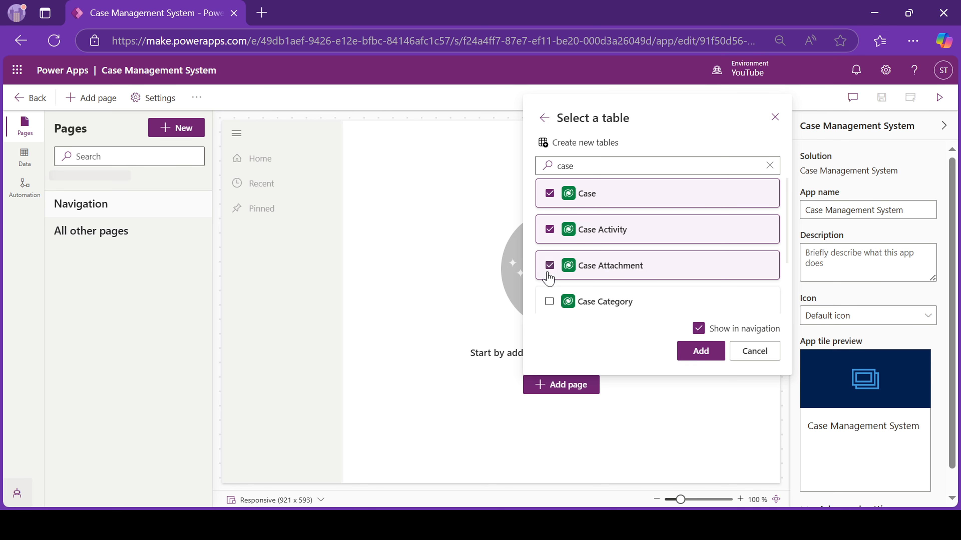
pyautogui.click(549, 302)
pyautogui.scroll(-1, 549, 303)
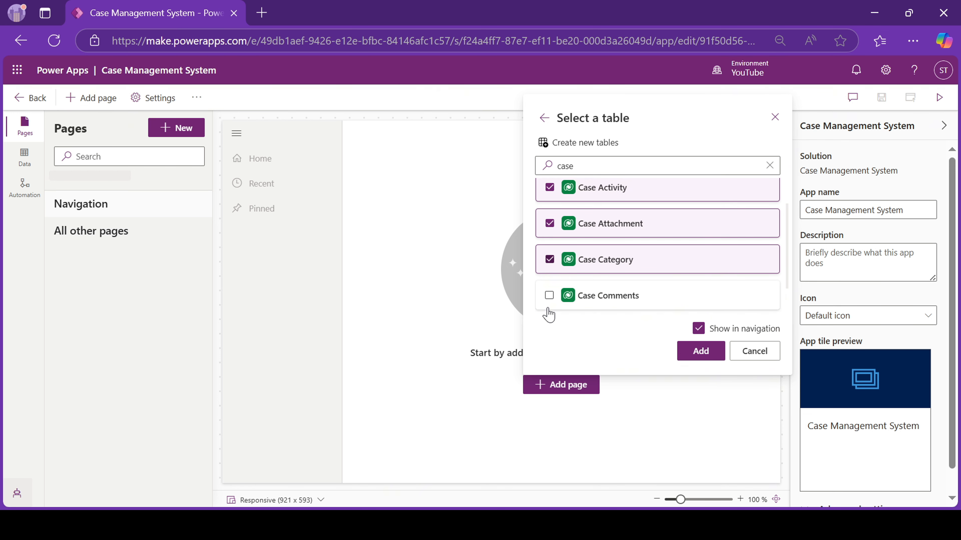
pyautogui.click(549, 290)
pyautogui.scroll(-1, 551, 293)
pyautogui.click(550, 292)
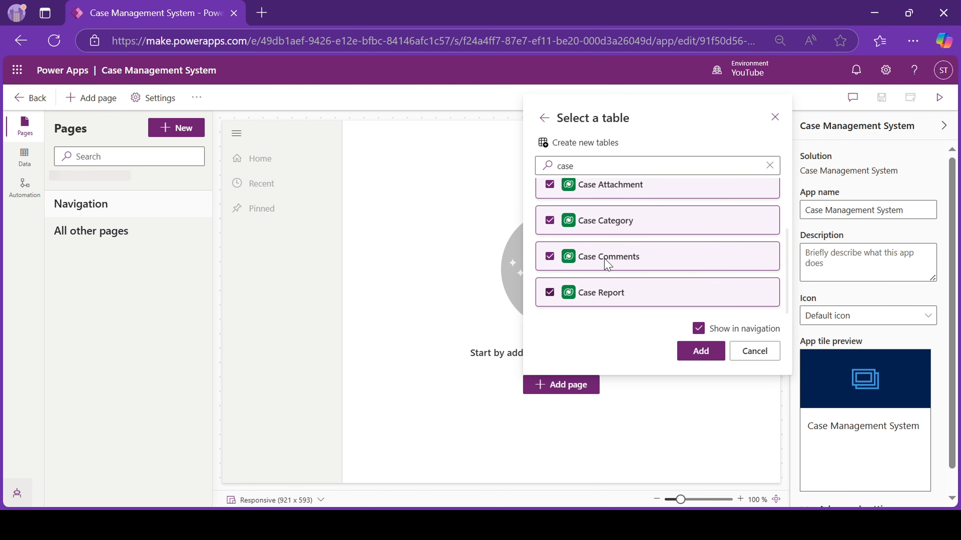
pyautogui.click(699, 351)
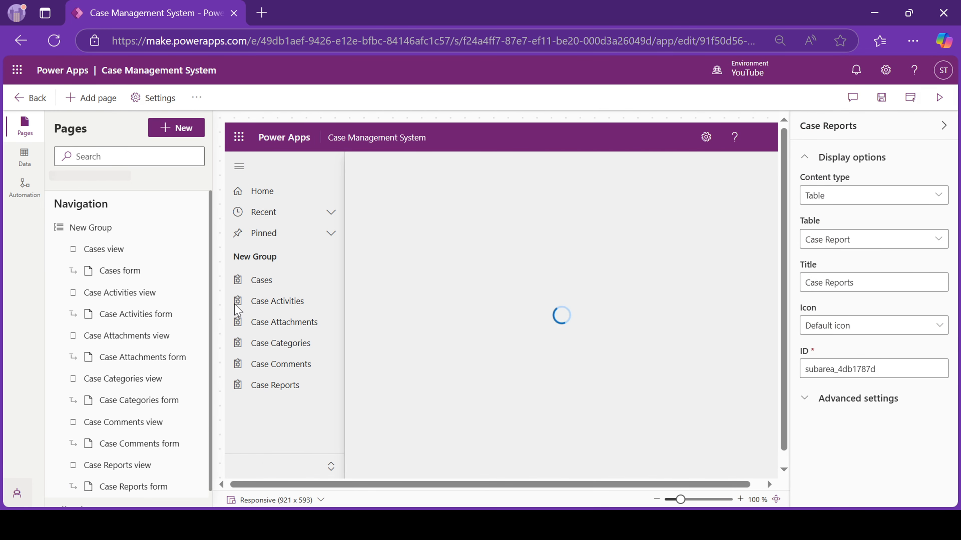
# Change the New Group navigation group's title to 'Case Management'.
pyautogui.click(113, 231)
pyautogui.click(841, 190)
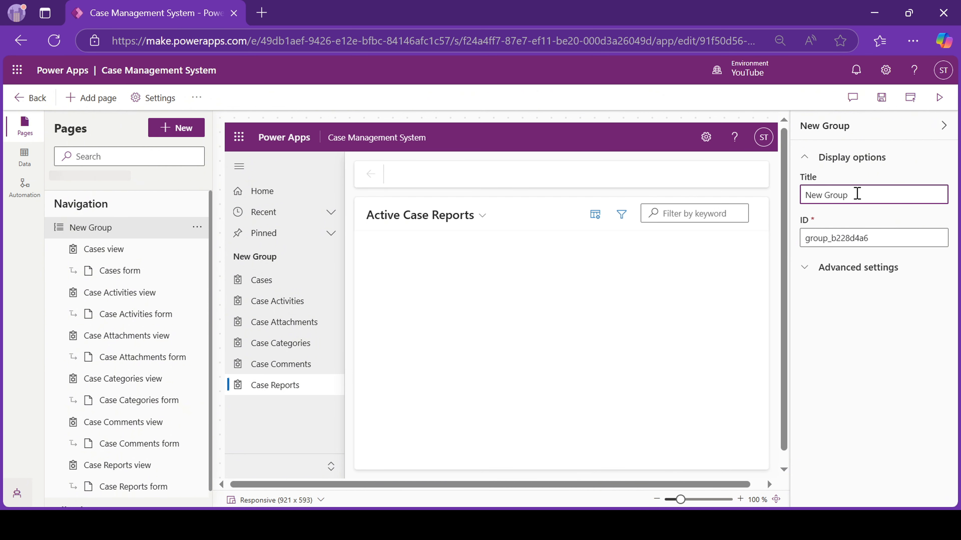
pyautogui.hotkey('ctrl', 'a')
pyautogui.write('Careers Portalse')
pyautogui.press('space')
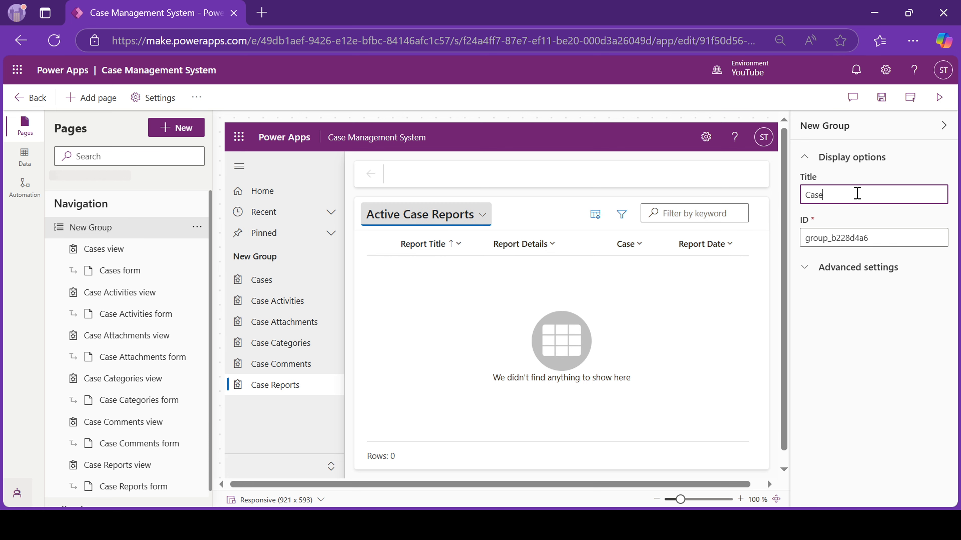
pyautogui.write('Mana')
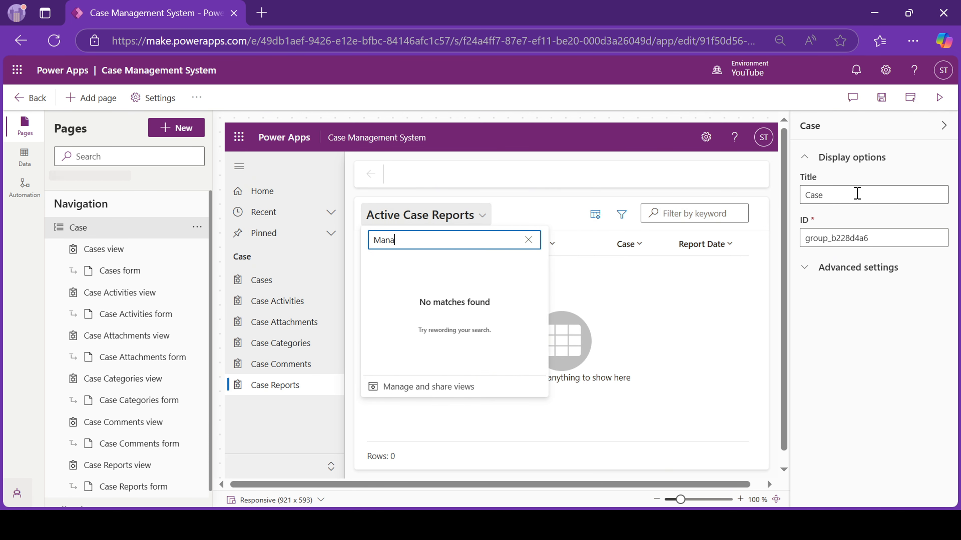
pyautogui.click(856, 194)
pyautogui.write('M')
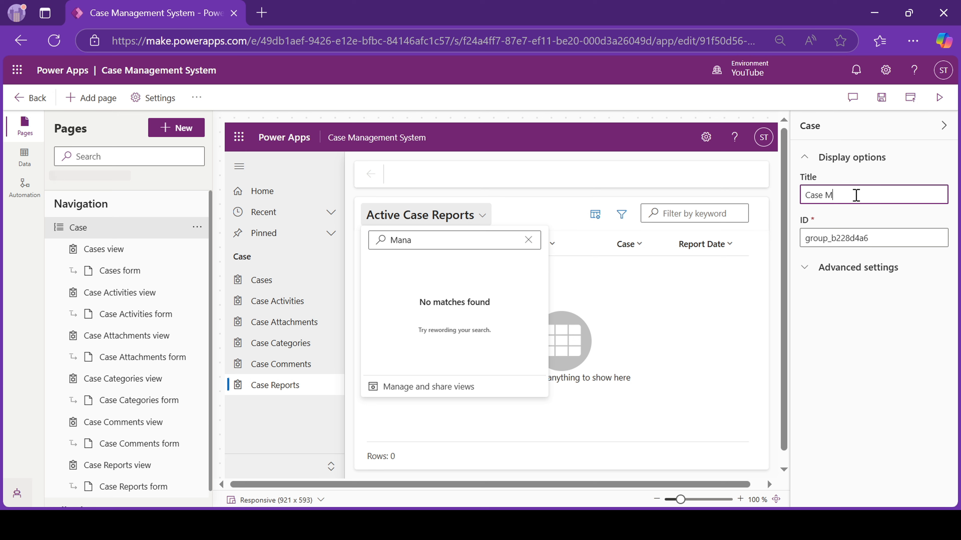
pyautogui.write('anagement')
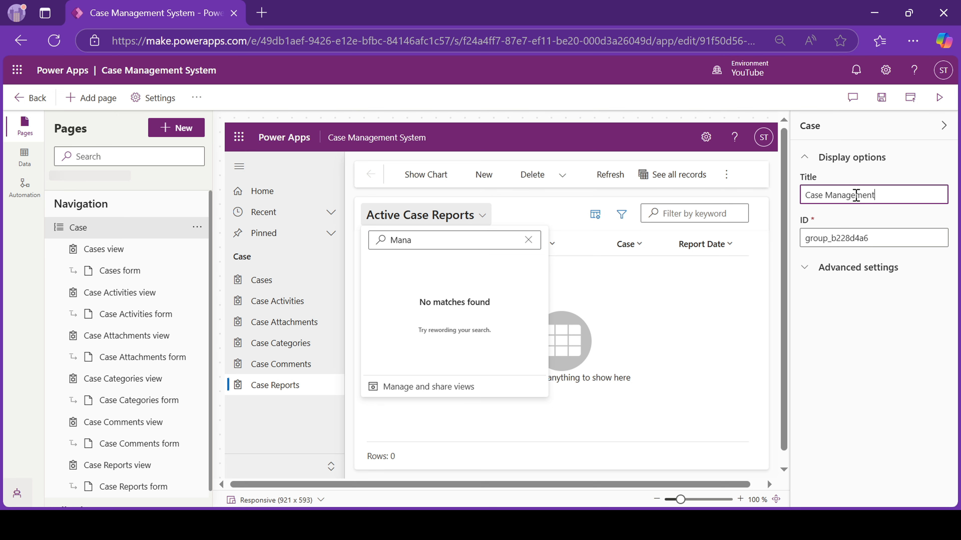
# Save the app, then view the Cases page in the preview.
pyautogui.click(881, 97)
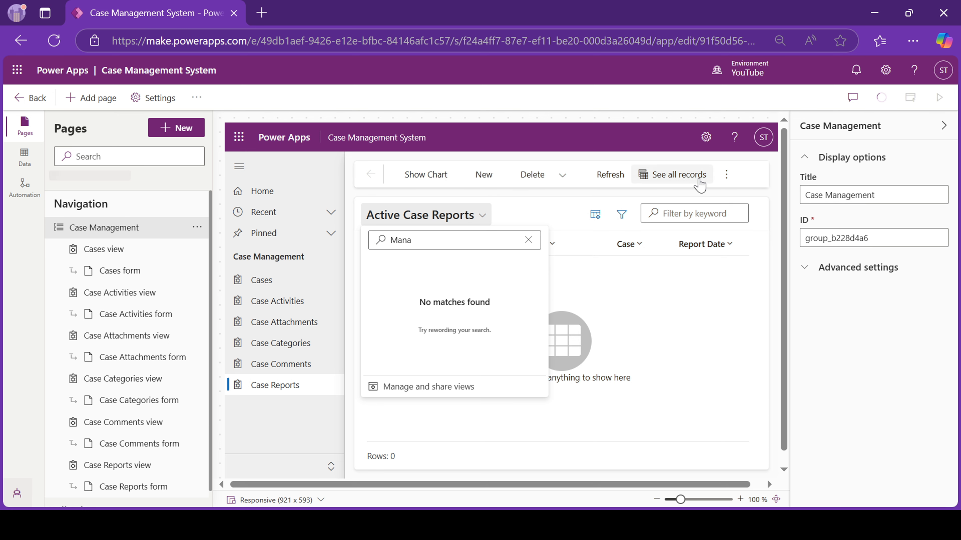
pyautogui.click(534, 203)
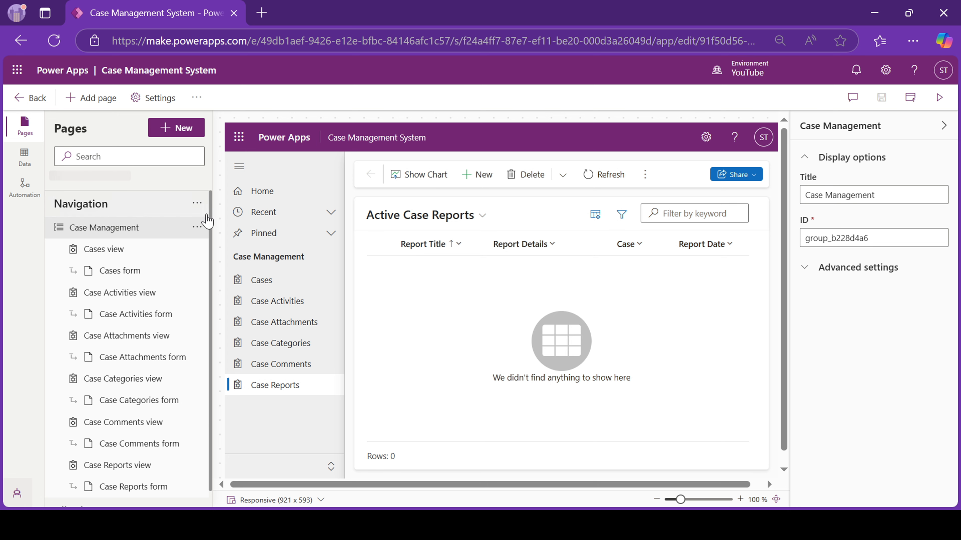
pyautogui.click(269, 287)
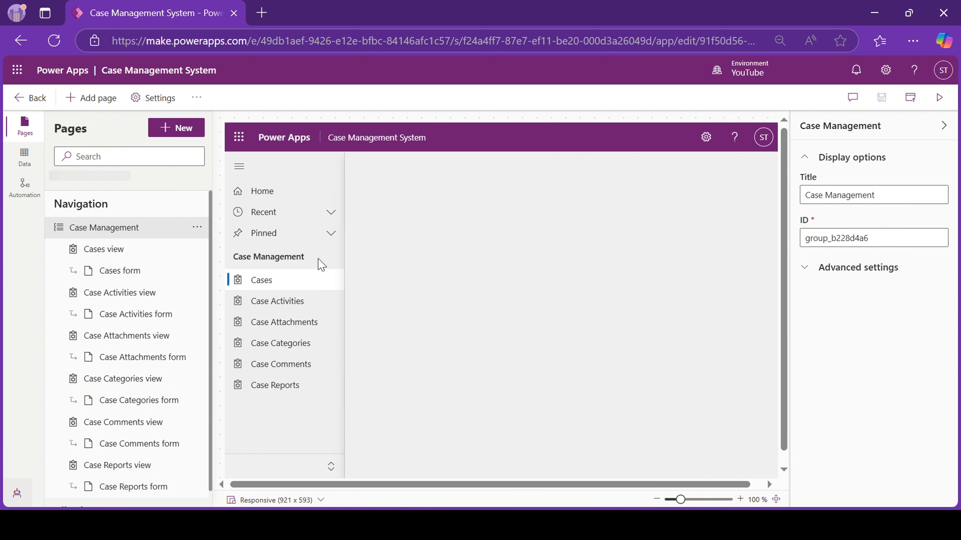
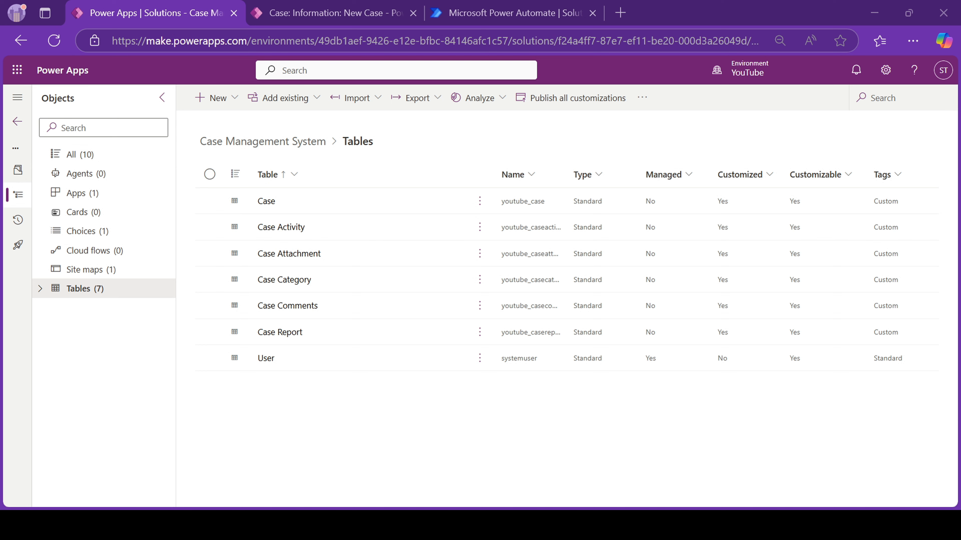
# Start a new automated cloud flow from the New > Automation menu.
pyautogui.click(233, 98)
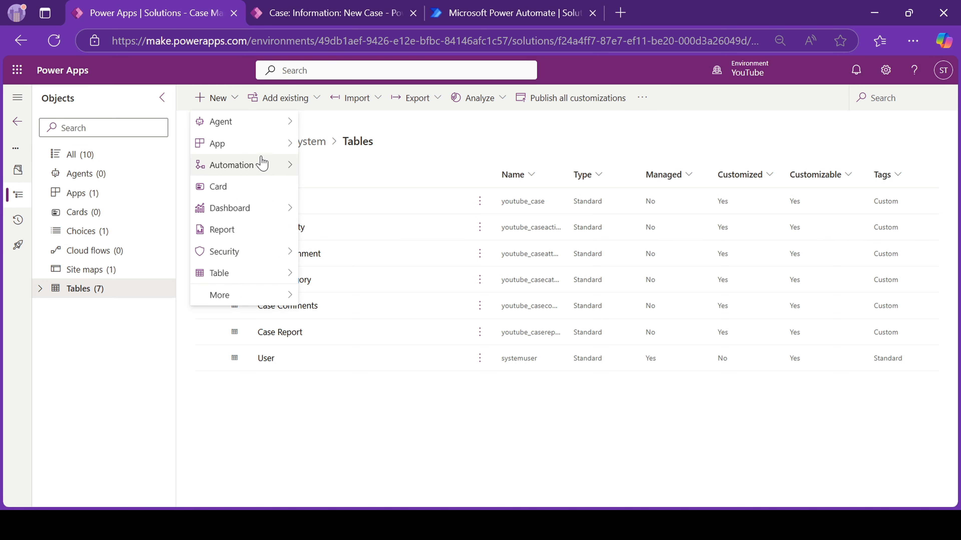
pyautogui.moveTo(264, 167)
pyautogui.moveTo(339, 175)
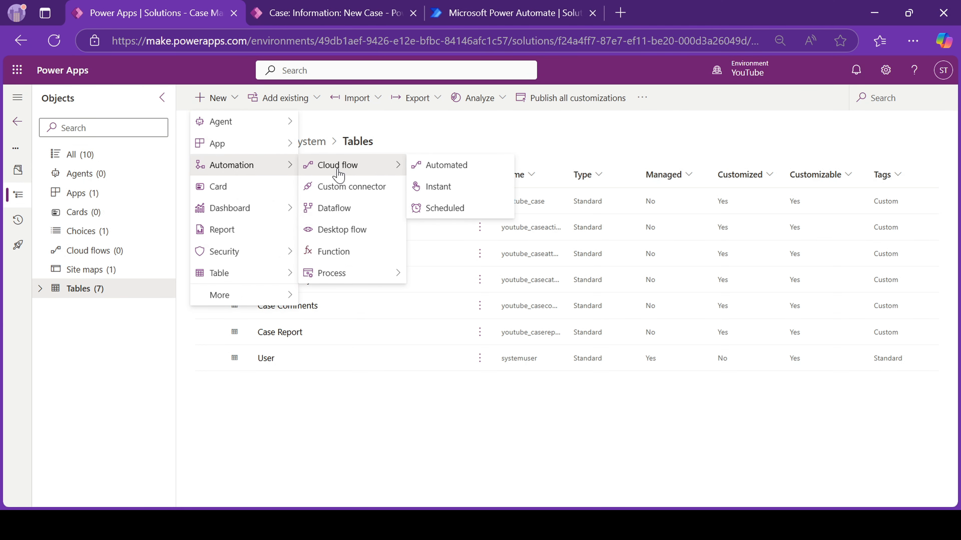
pyautogui.click(457, 166)
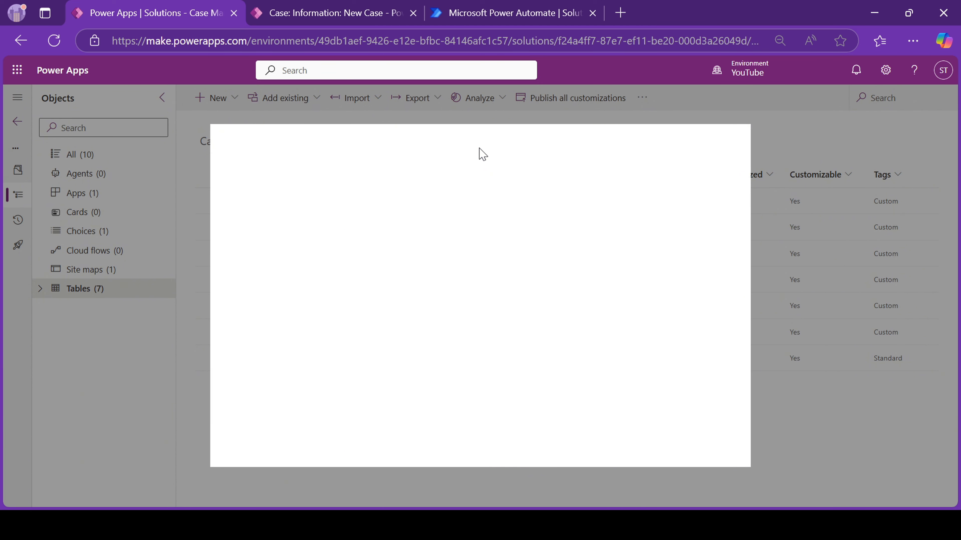
# Name the flow 'Notify assigned user' with the Dataverse row added, modified or deleted trigger, and create it.
pyautogui.click(520, 186)
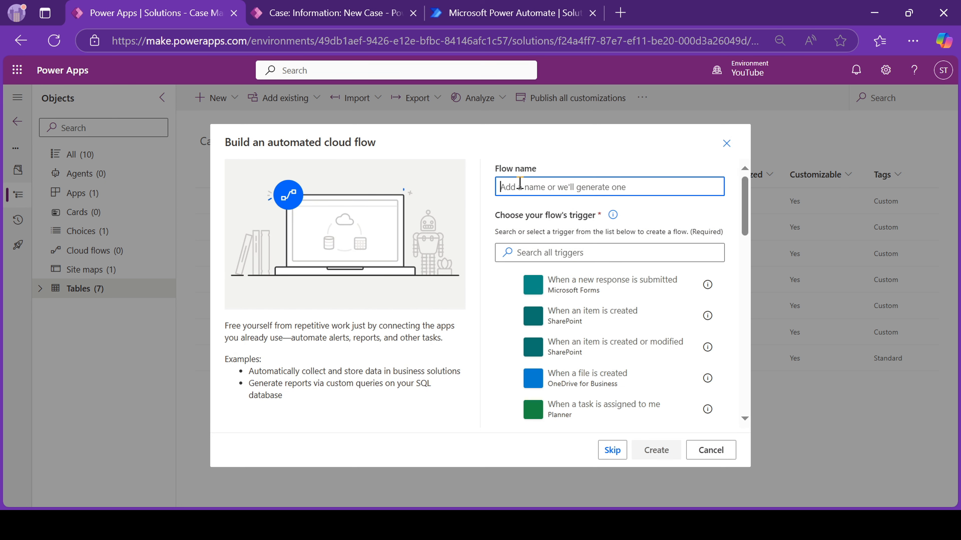
pyautogui.write('d')
pyautogui.press('BackSpace')
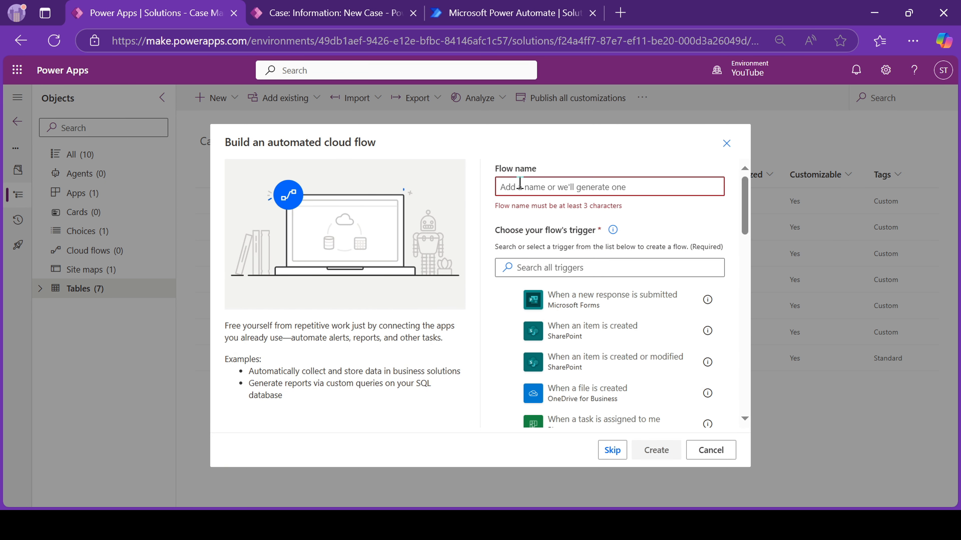
pyautogui.write('Notify a')
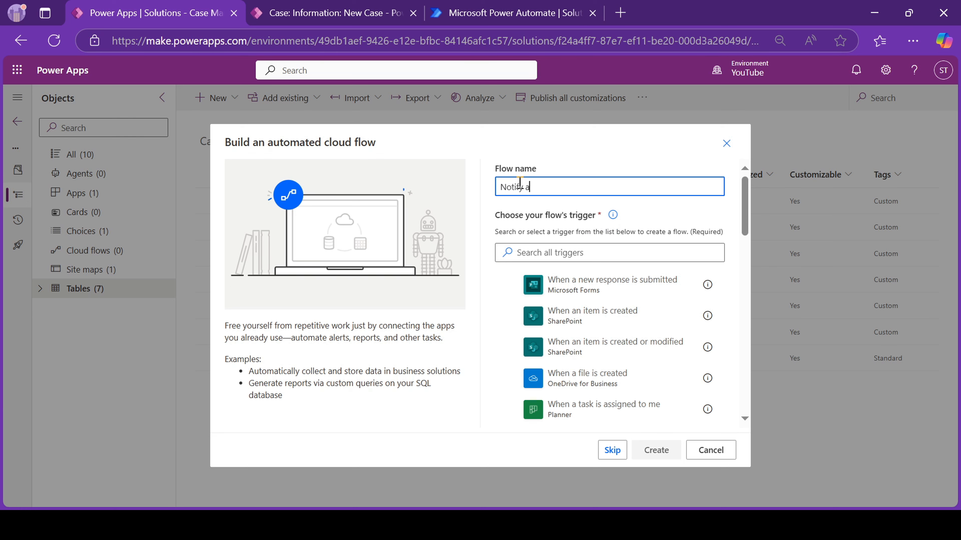
pyautogui.write('ssigned user')
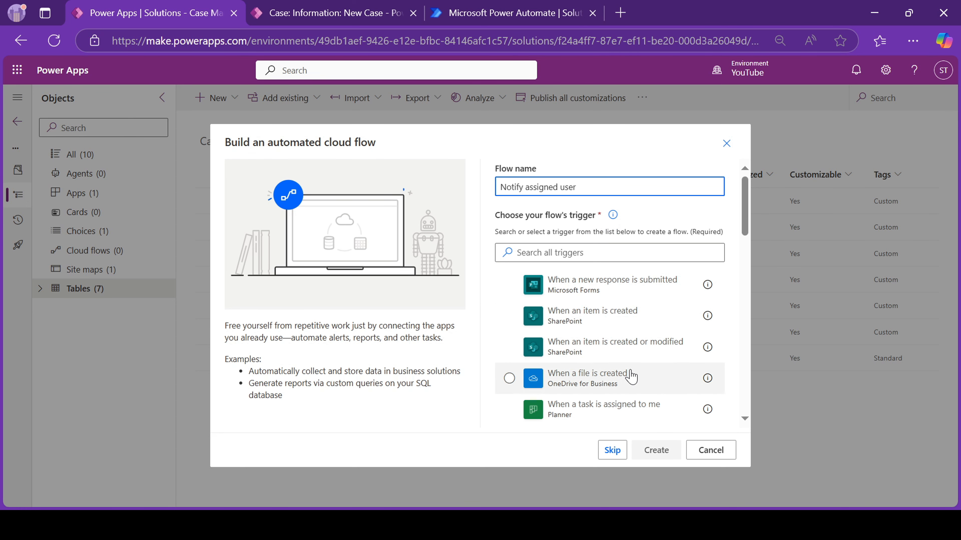
pyautogui.scroll(-10, 631, 374)
pyautogui.scroll(-5, 630, 375)
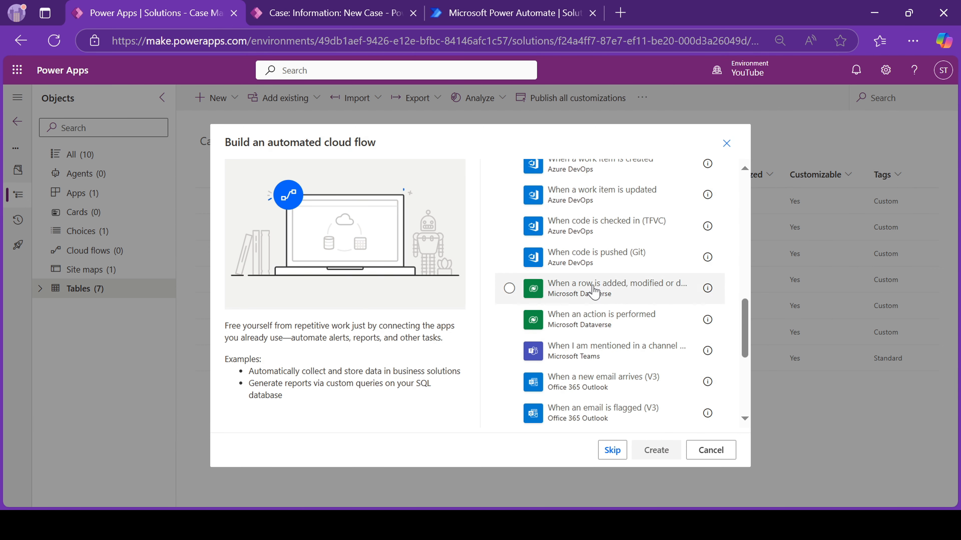
pyautogui.click(611, 293)
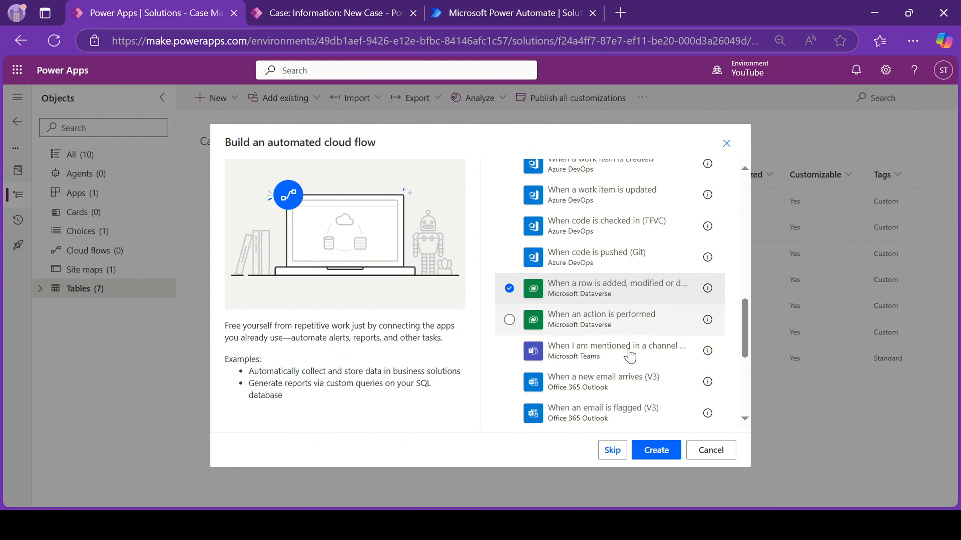
pyautogui.click(650, 450)
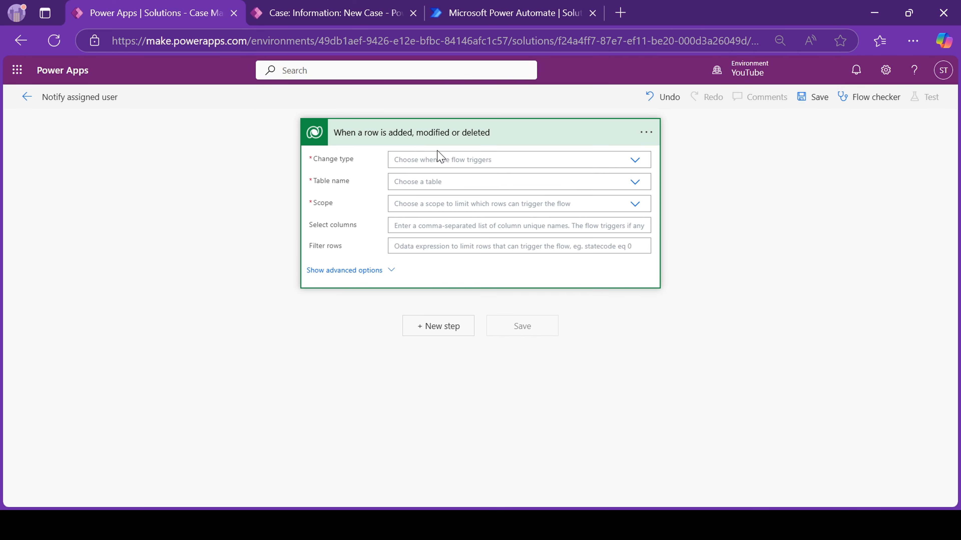
# Set the trigger to change type Added or Modified, table Cases, scope Organization, and add a step.
pyautogui.click(424, 162)
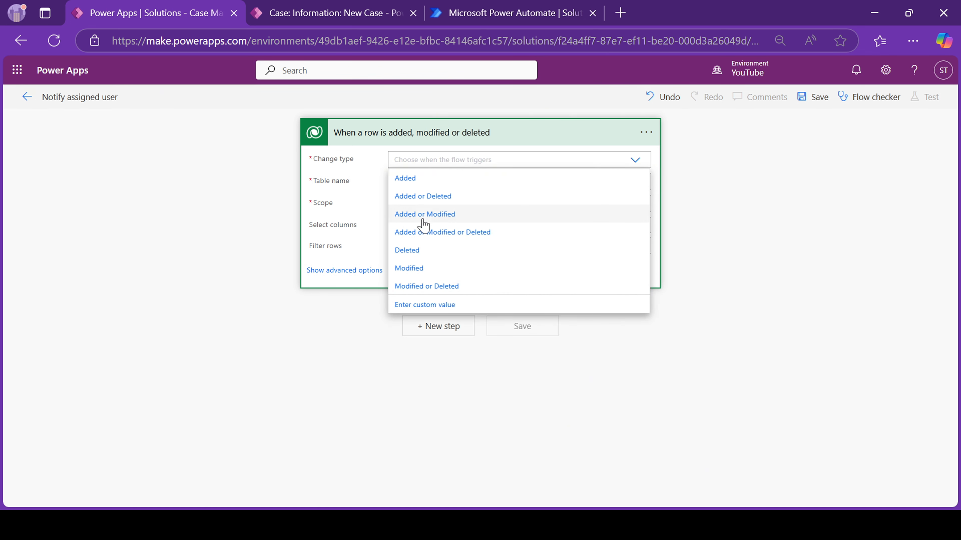
pyautogui.click(436, 219)
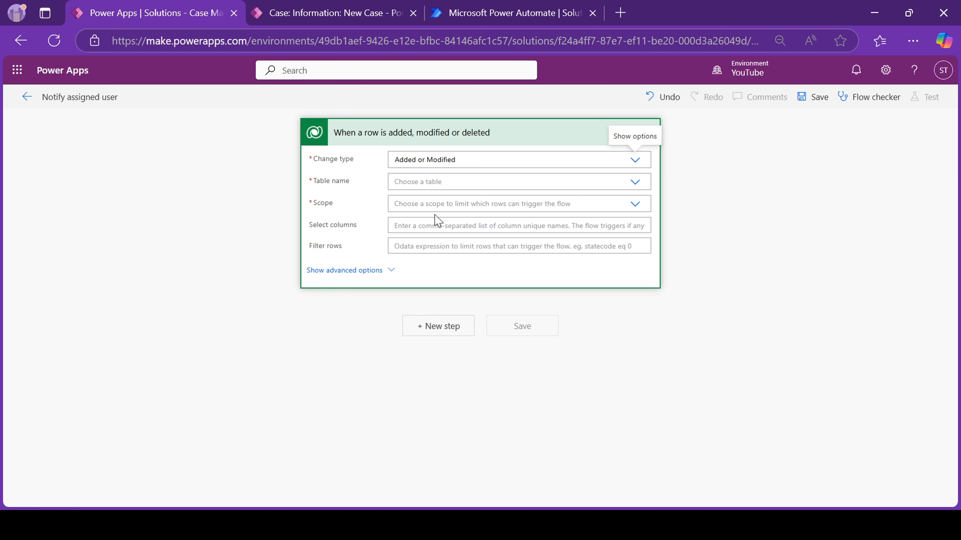
pyautogui.click(426, 184)
pyautogui.write('case')
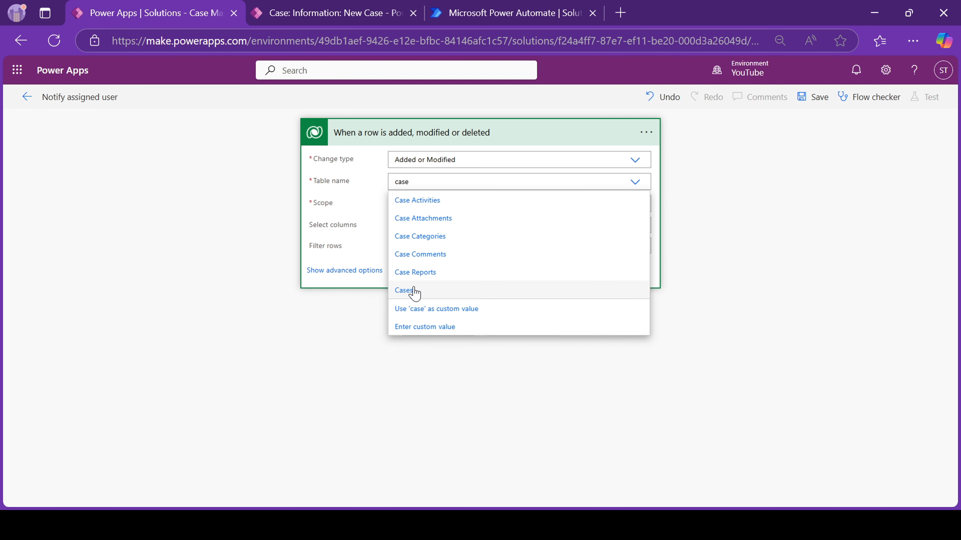
pyautogui.click(412, 291)
pyautogui.click(424, 209)
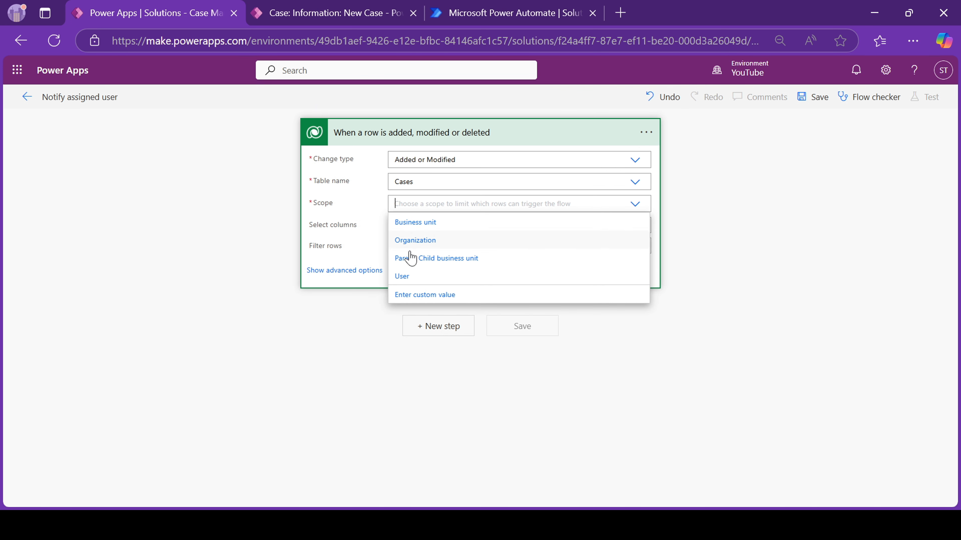
pyautogui.click(413, 242)
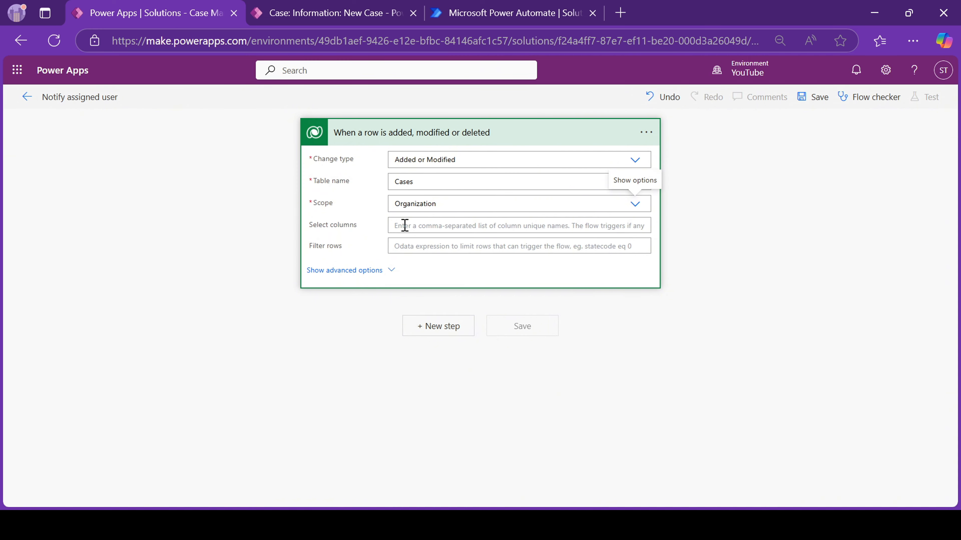
pyautogui.click(433, 330)
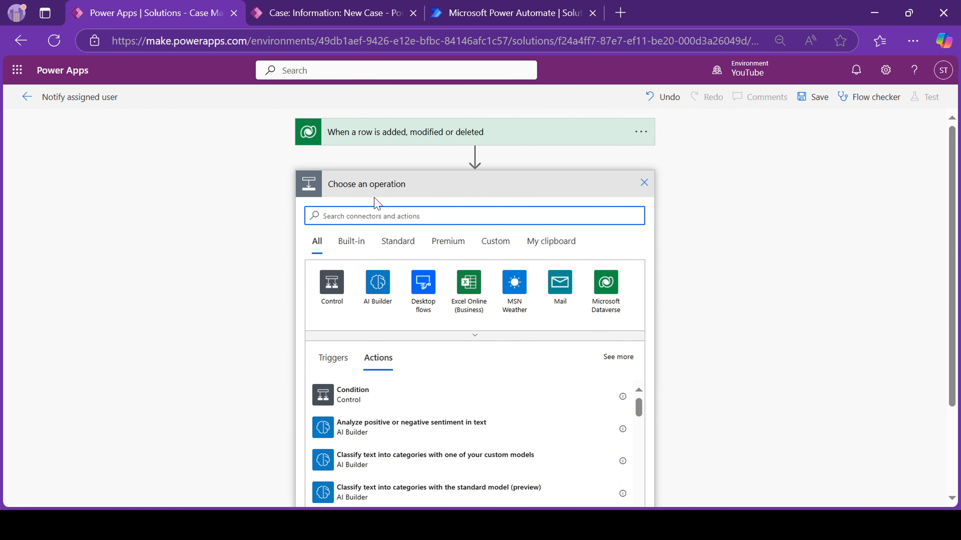
# Add a Microsoft Dataverse 'Get a row by ID' action below the trigger.
pyautogui.click(606, 303)
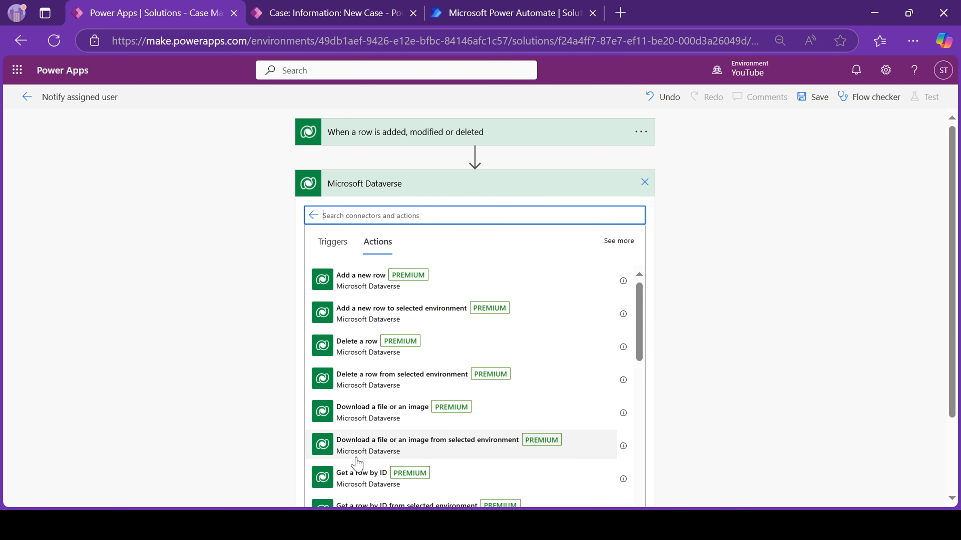
pyautogui.scroll(-1, 357, 457)
pyautogui.click(348, 458)
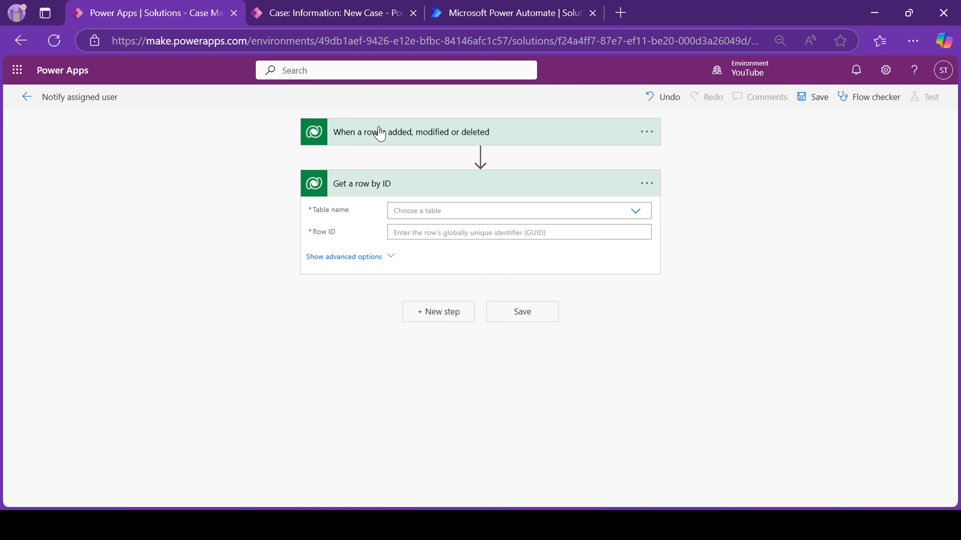
pyautogui.click(404, 131)
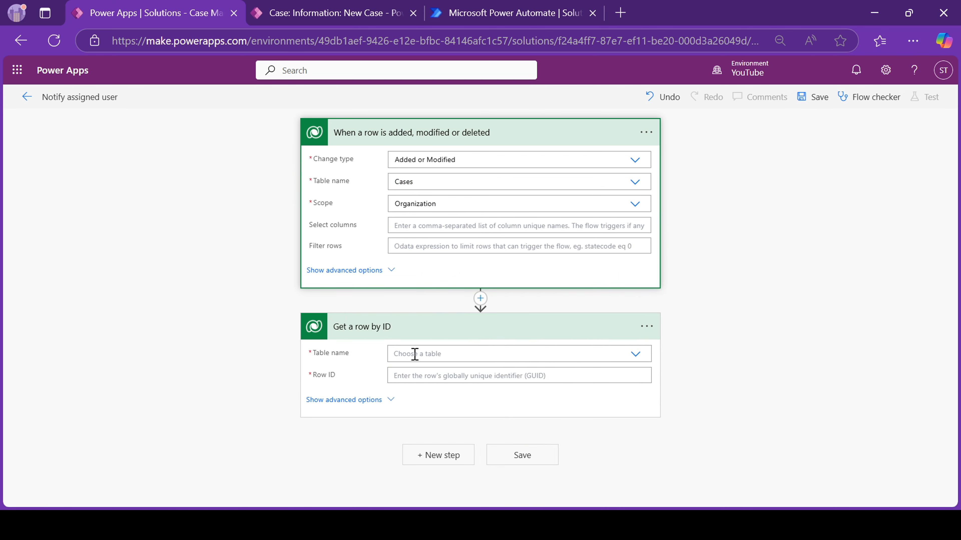
# Point the lookup at the Users table, with the case's Assigned To (Value) as Row ID.
pyautogui.click(424, 353)
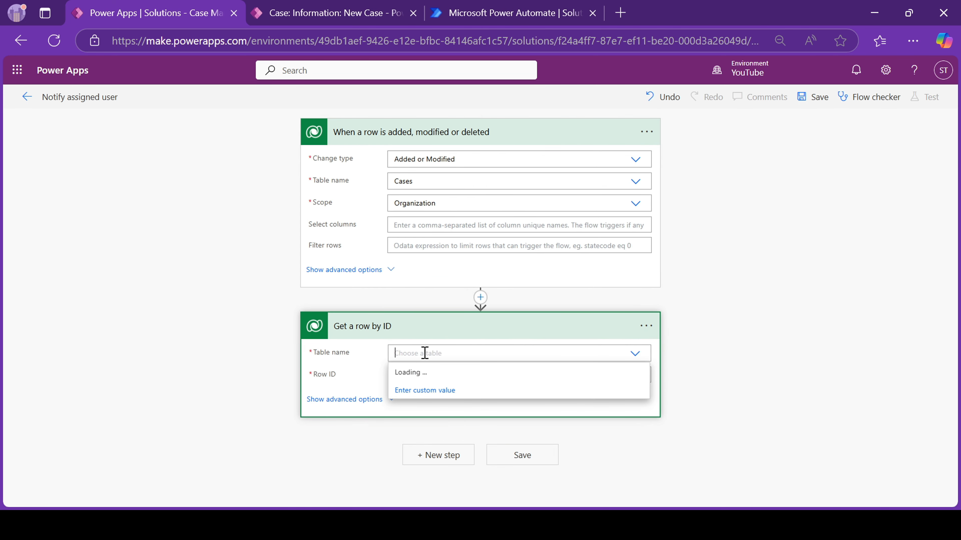
pyautogui.write('user')
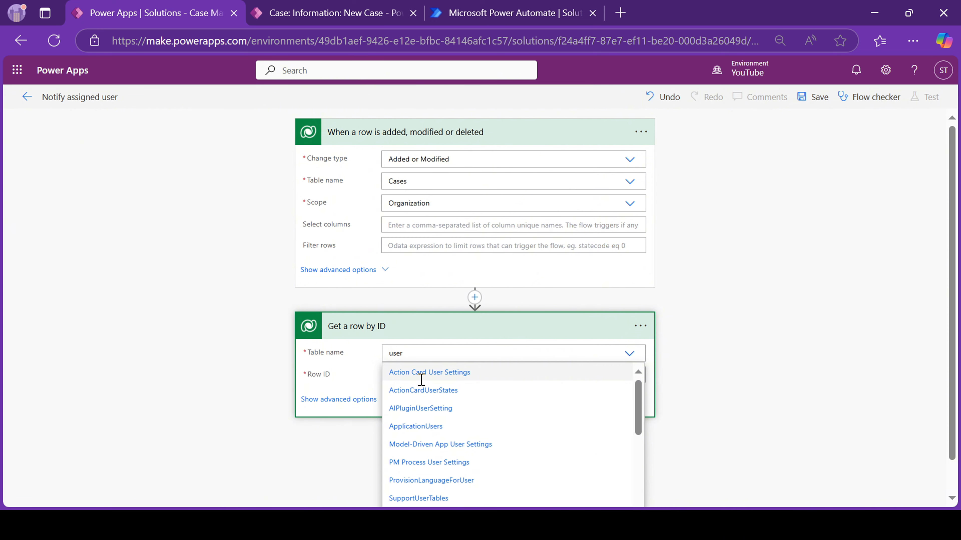
pyautogui.scroll(-8, 424, 446)
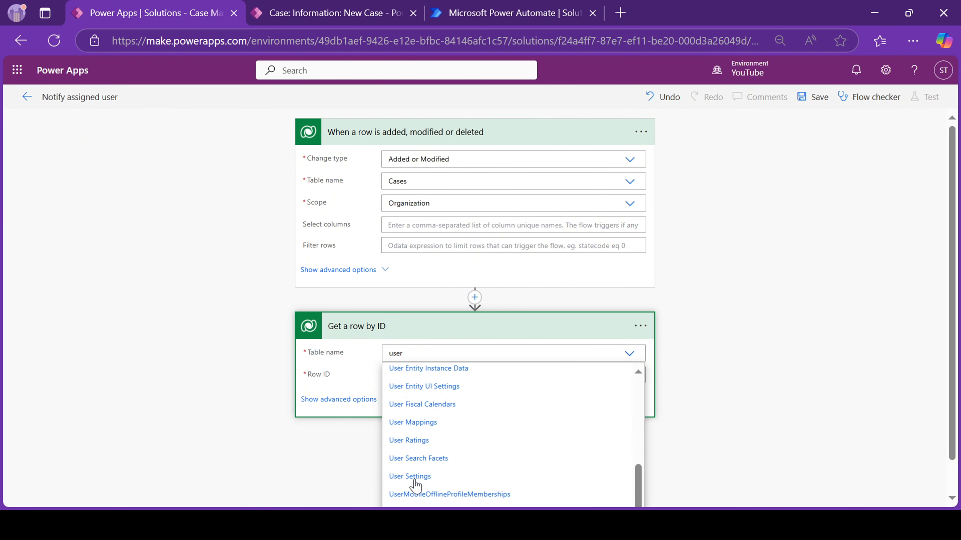
pyautogui.scroll(-1, 429, 463)
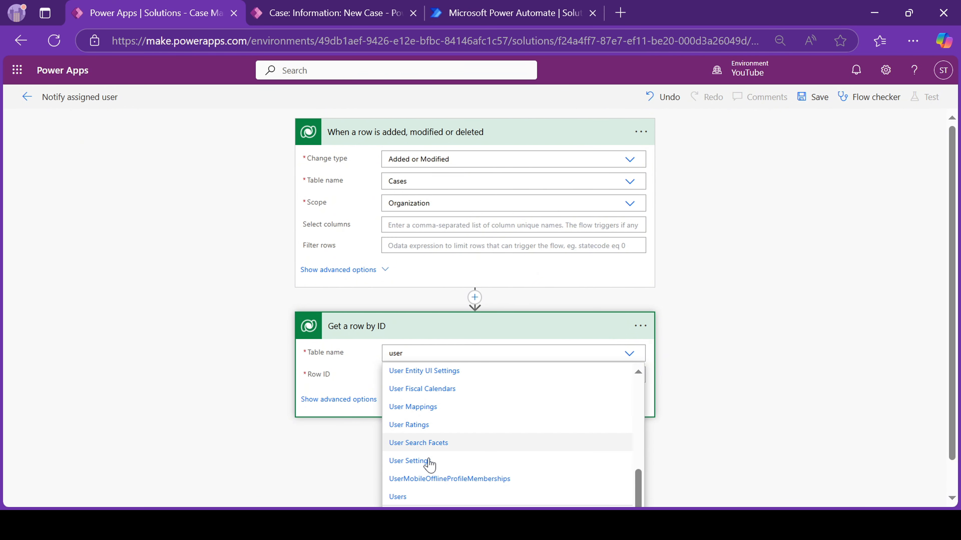
pyautogui.click(410, 496)
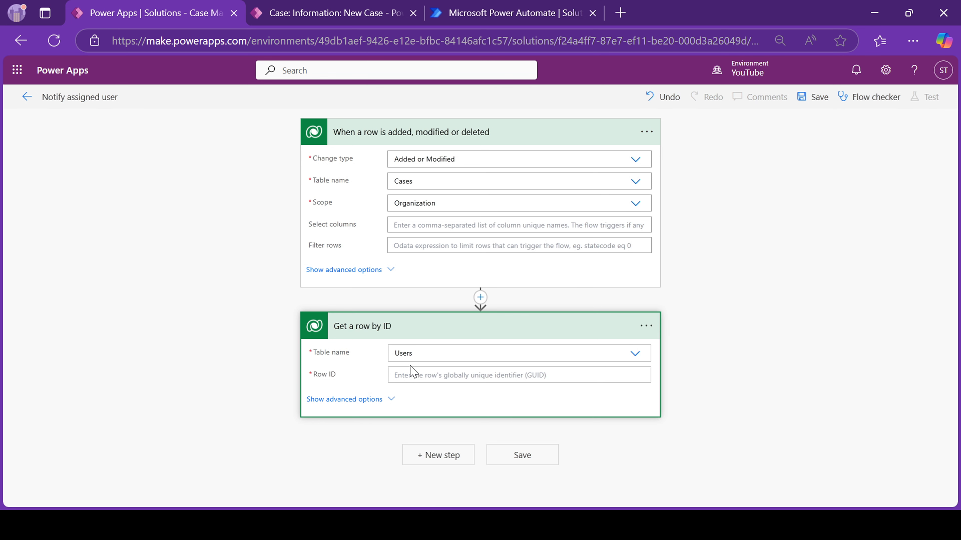
pyautogui.click(405, 373)
pyautogui.scroll(-5, 707, 393)
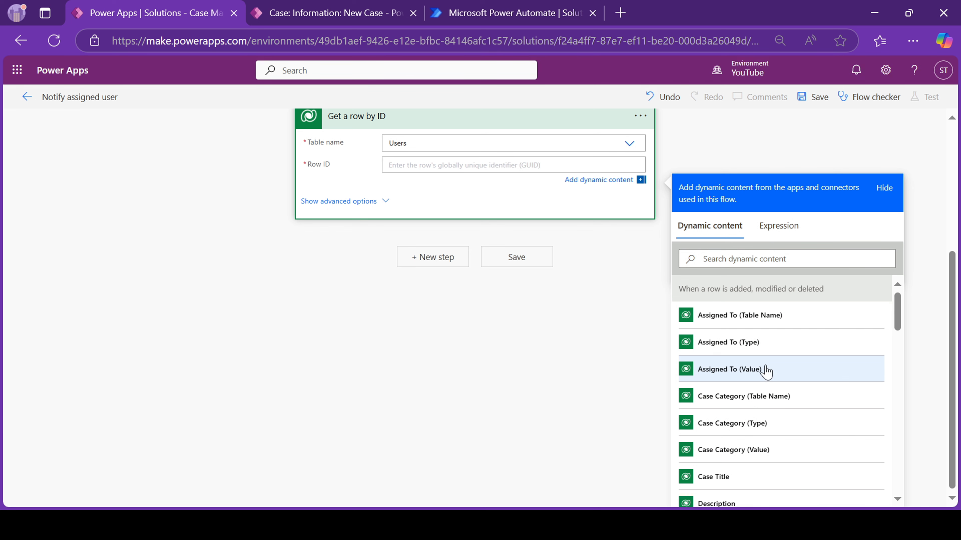
pyautogui.click(757, 371)
pyautogui.scroll(2, 393, 199)
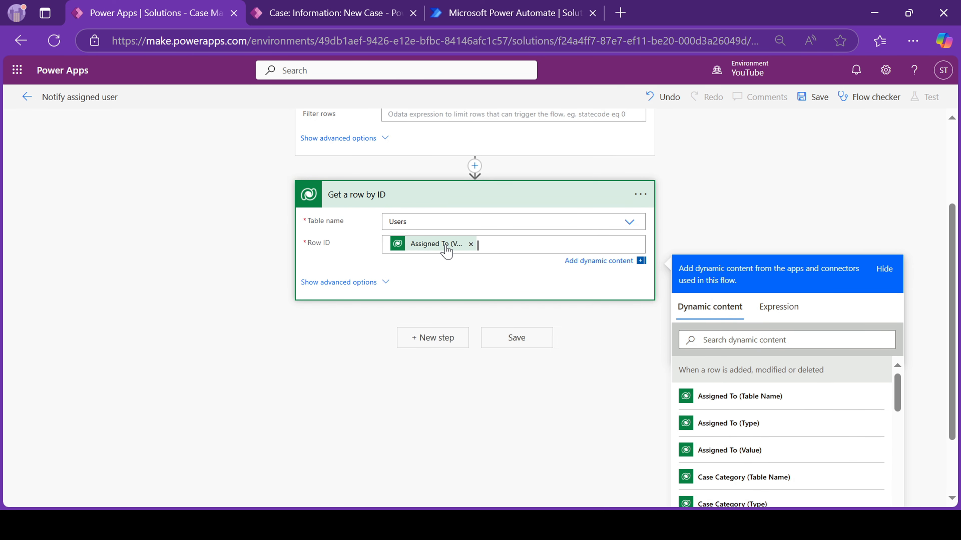
pyautogui.scroll(3, 446, 250)
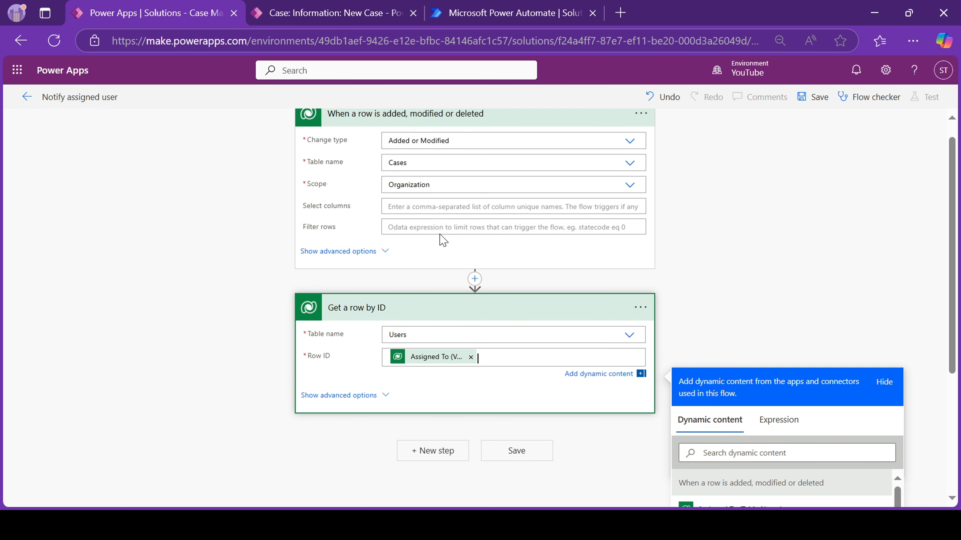
pyautogui.scroll(-4, 439, 273)
pyautogui.scroll(2, 433, 293)
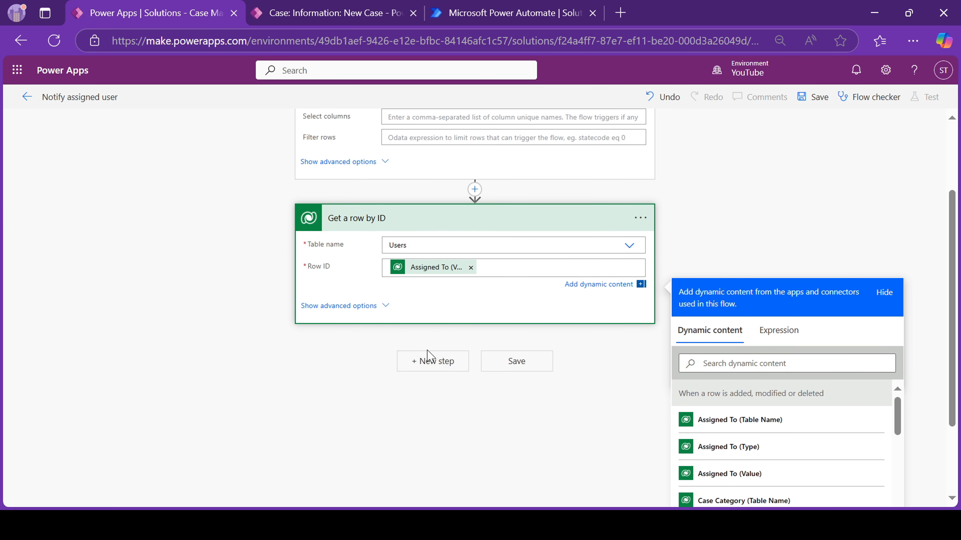
pyautogui.click(427, 369)
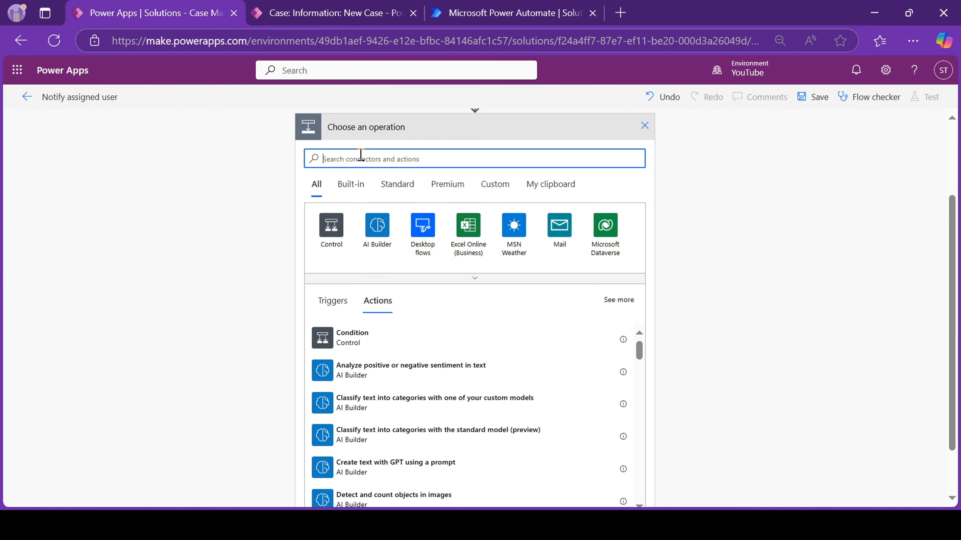
# Add an Office 365 Outlook 'Send an email (V2)' action addressed to the user's Primary Email.
pyautogui.write('send')
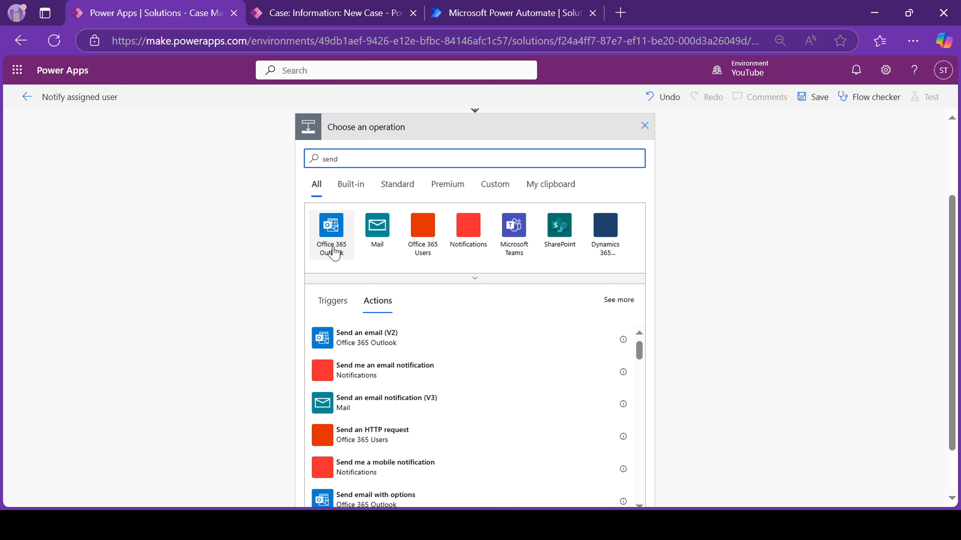
pyautogui.click(340, 338)
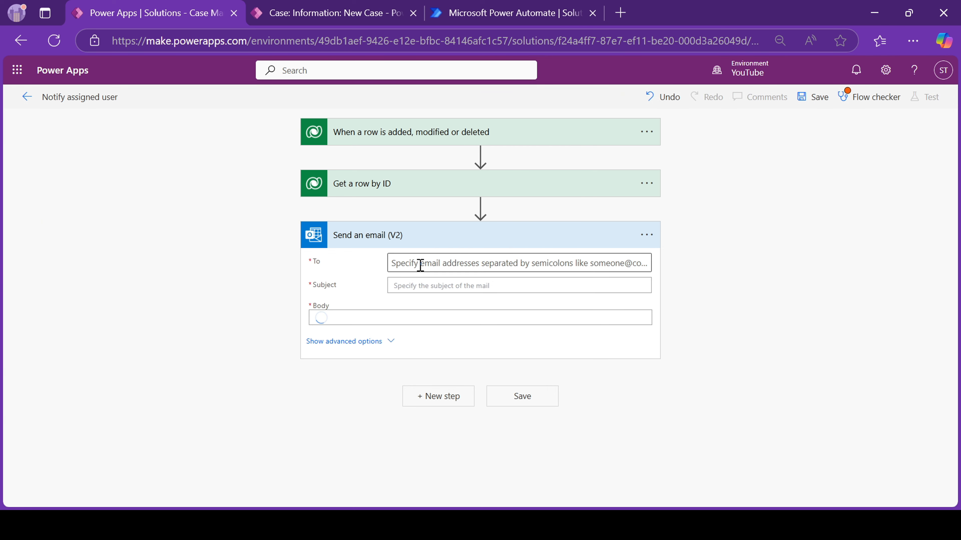
pyautogui.click(419, 264)
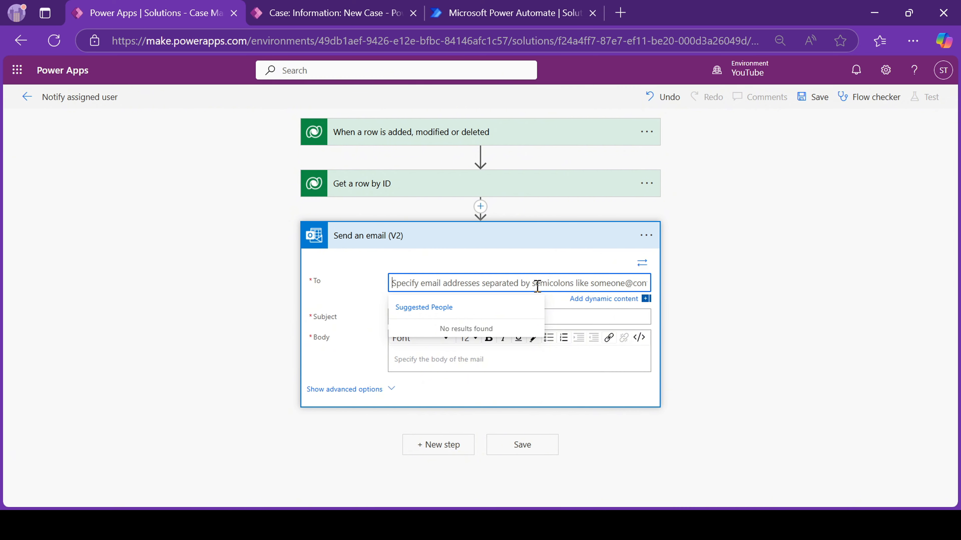
pyautogui.click(605, 299)
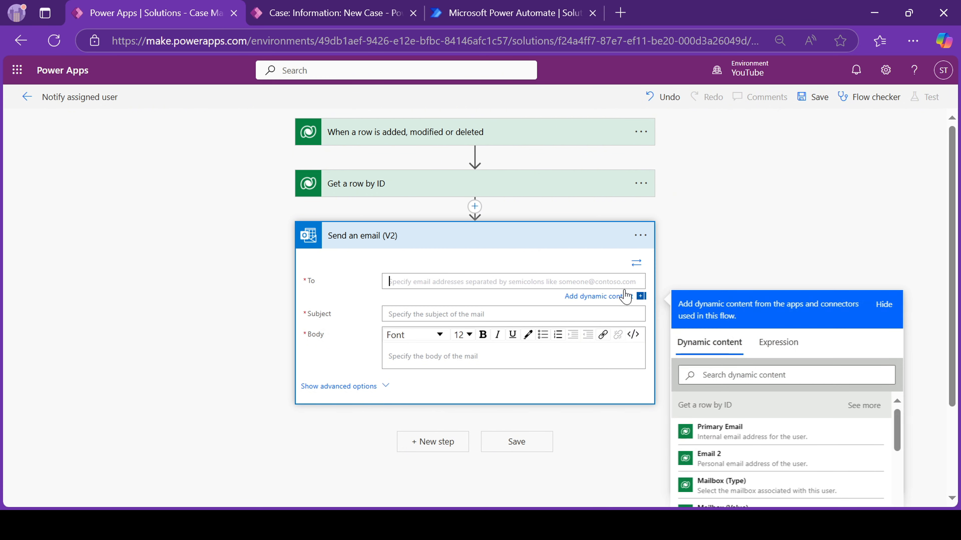
pyautogui.click(728, 439)
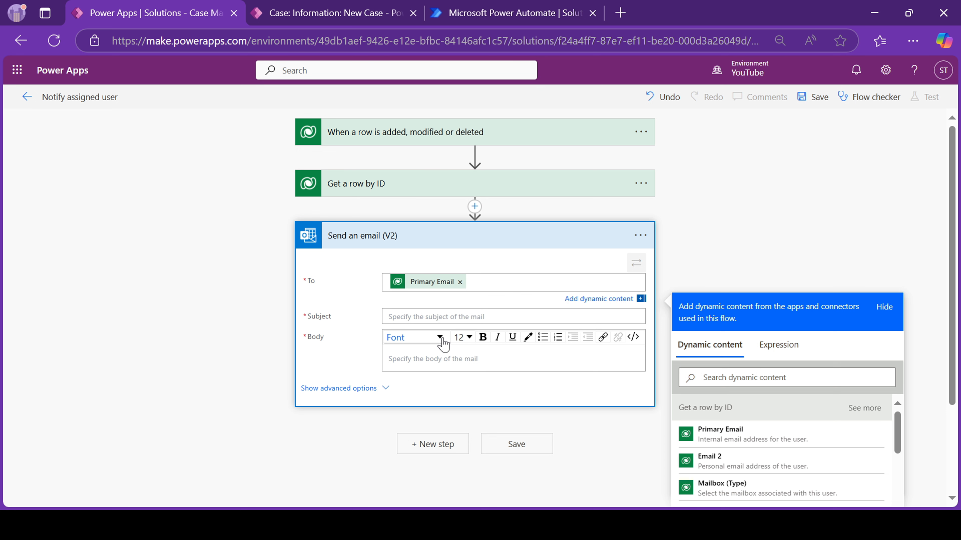
pyautogui.click(425, 316)
# Set the subject to 'New case assignment' and open the body with 'Dear' plus the user's Full Name.
pyautogui.write('New ')
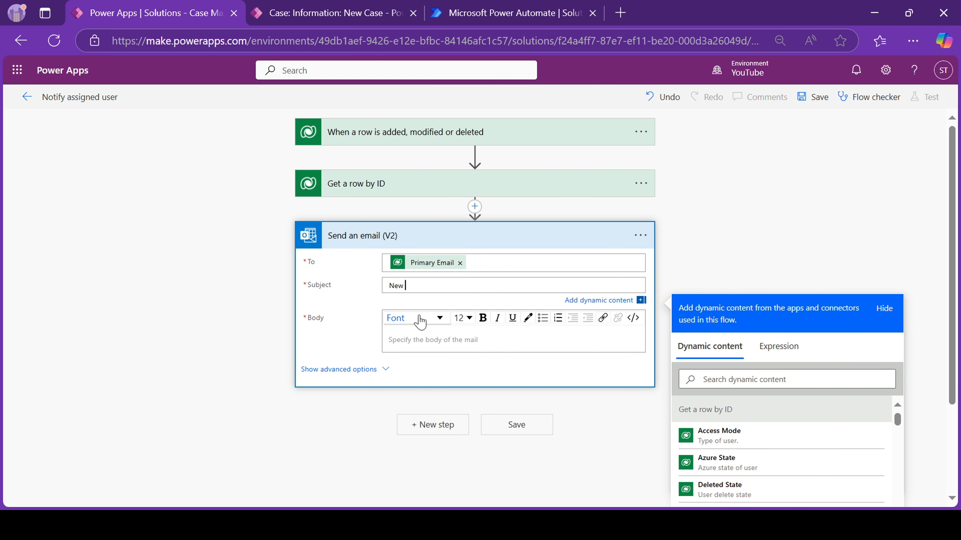
pyautogui.write('case assignment')
pyautogui.click(414, 346)
pyautogui.write('Dea')
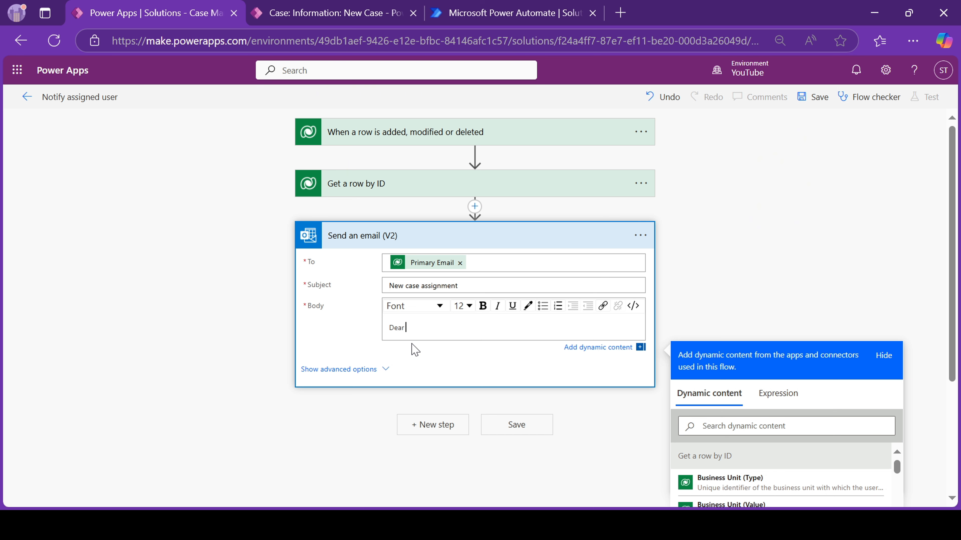
pyautogui.write('r')
pyautogui.scroll(-4, 409, 157)
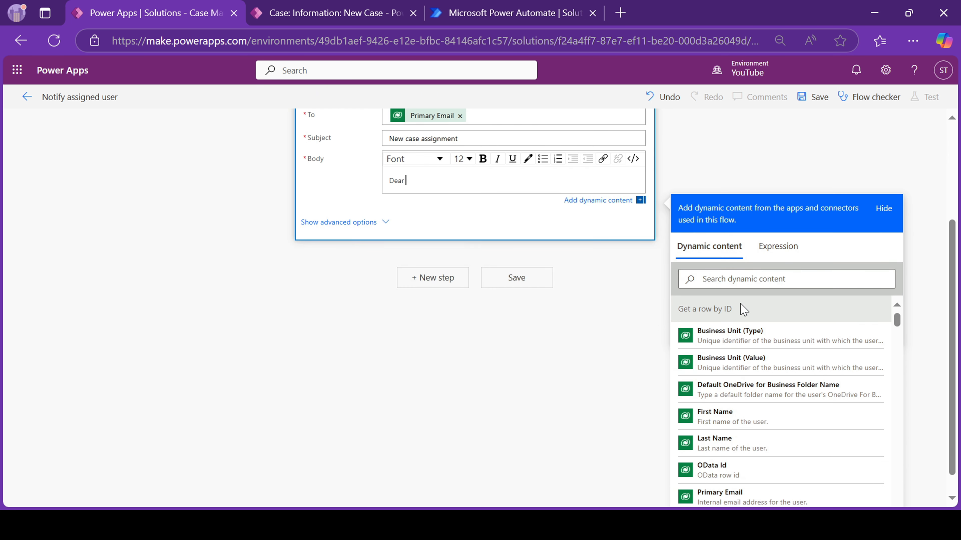
pyautogui.click(724, 284)
pyautogui.write('full')
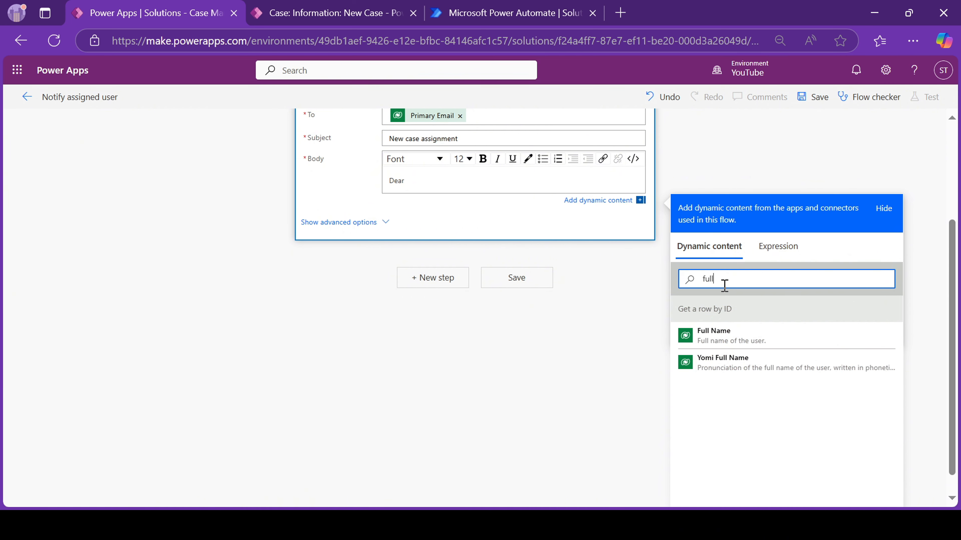
pyautogui.click(713, 333)
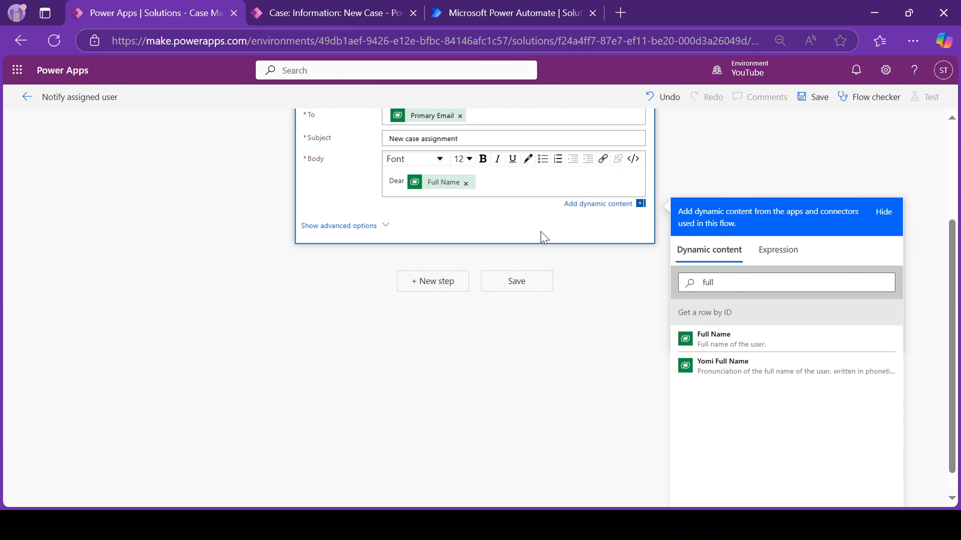
pyautogui.scroll(1, 666, 316)
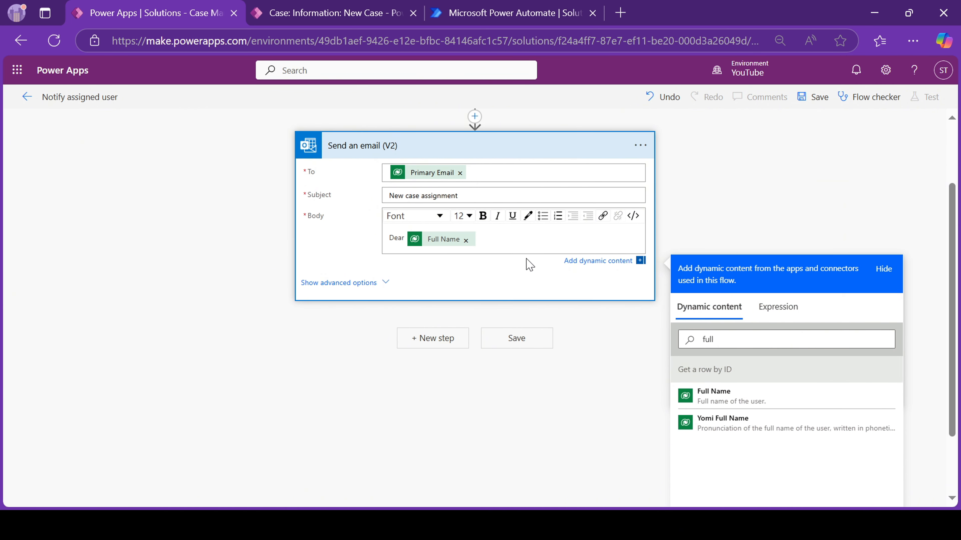
pyautogui.write(',')
pyautogui.press('Return')
pyautogui.press('Return')
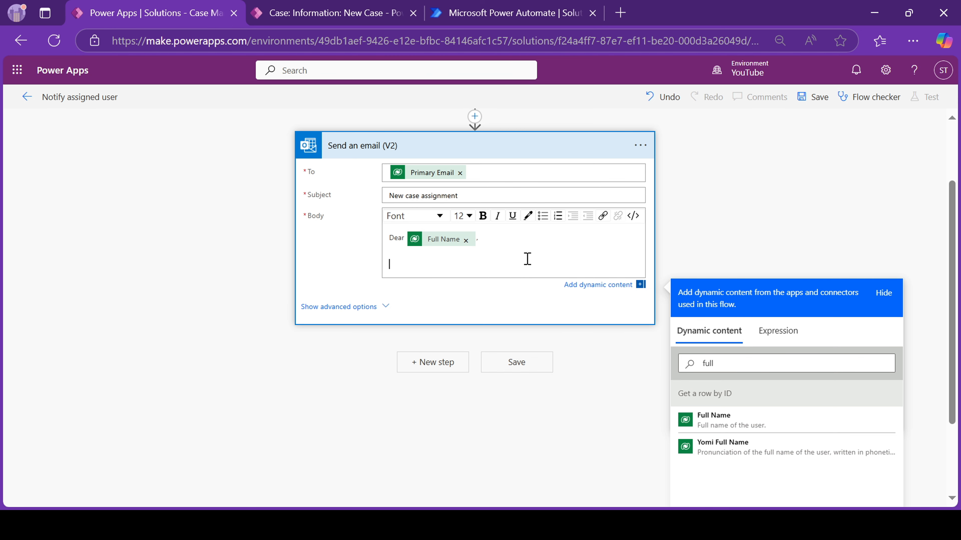
# Add the body line 'A new case titled' with the Case Title, followed by 'Regards,'.
pyautogui.write('A new case wtitled')
pyautogui.doubleClick(711, 363)
pyautogui.write('case')
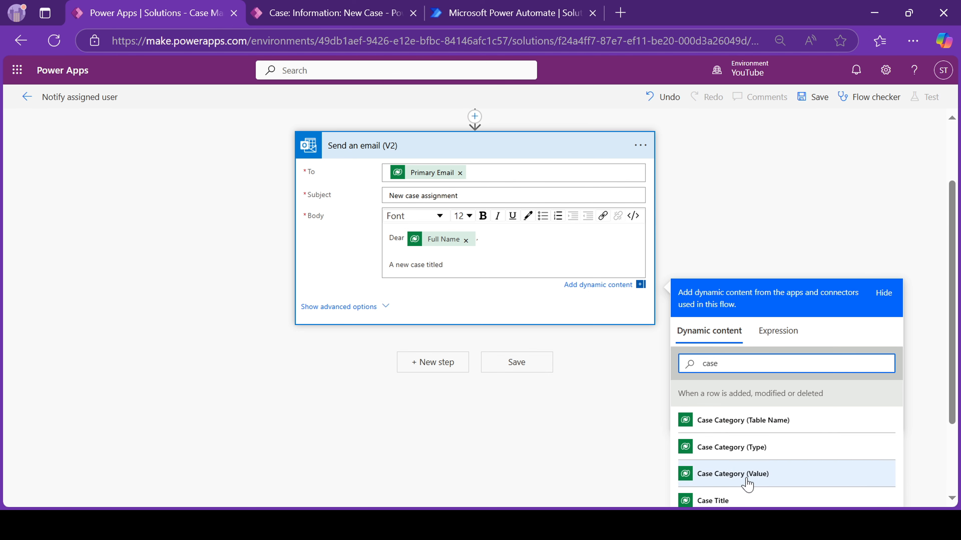
pyautogui.click(723, 496)
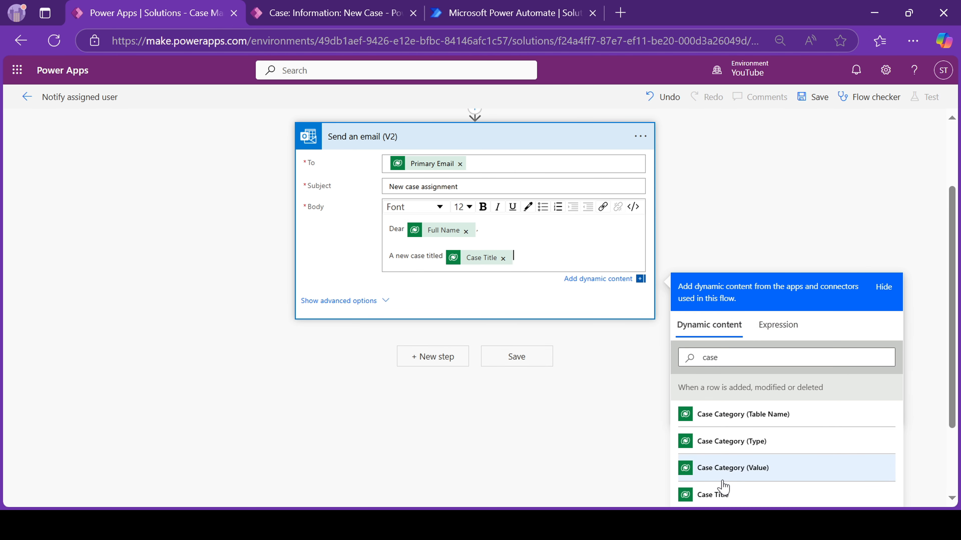
pyautogui.write('has been assigned to you, please take')
pyautogui.write('note.')
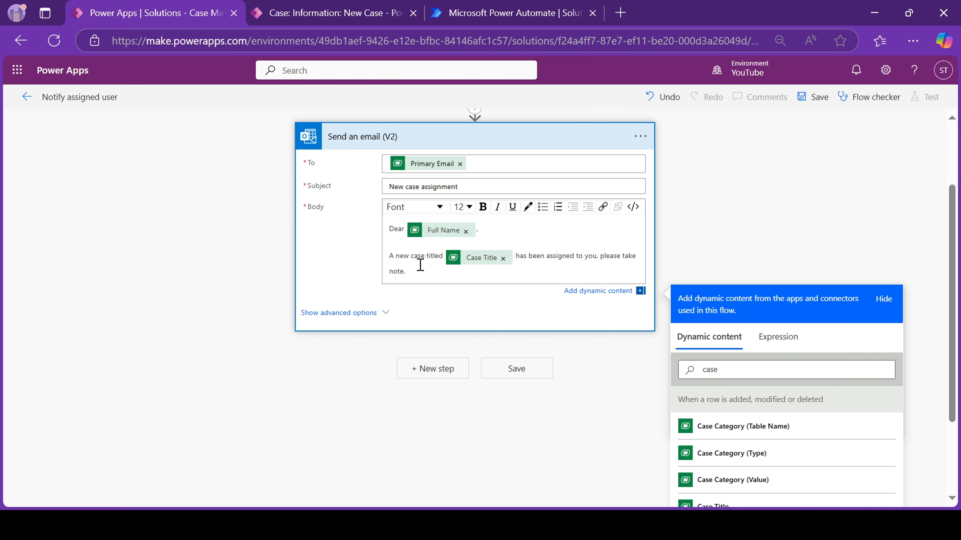
pyautogui.press('Return')
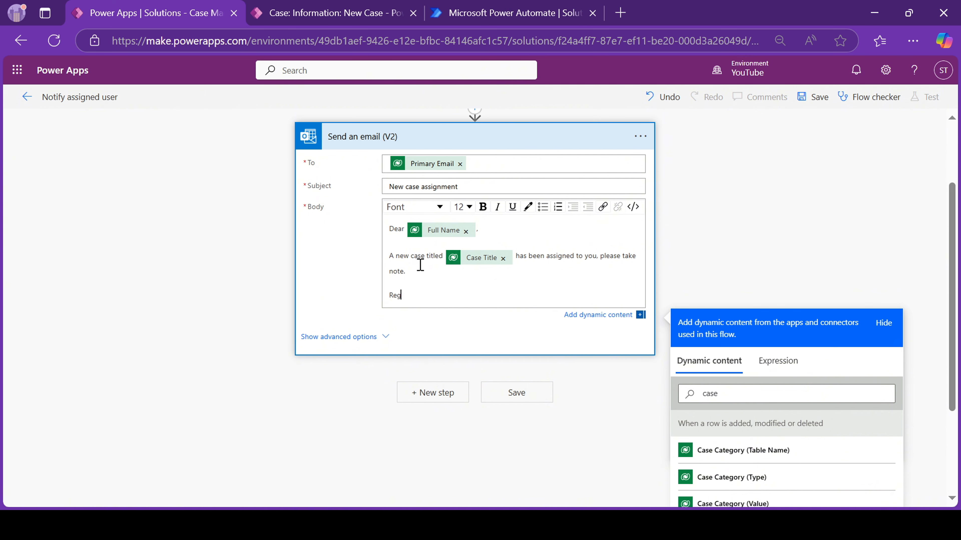
pyautogui.press('Return')
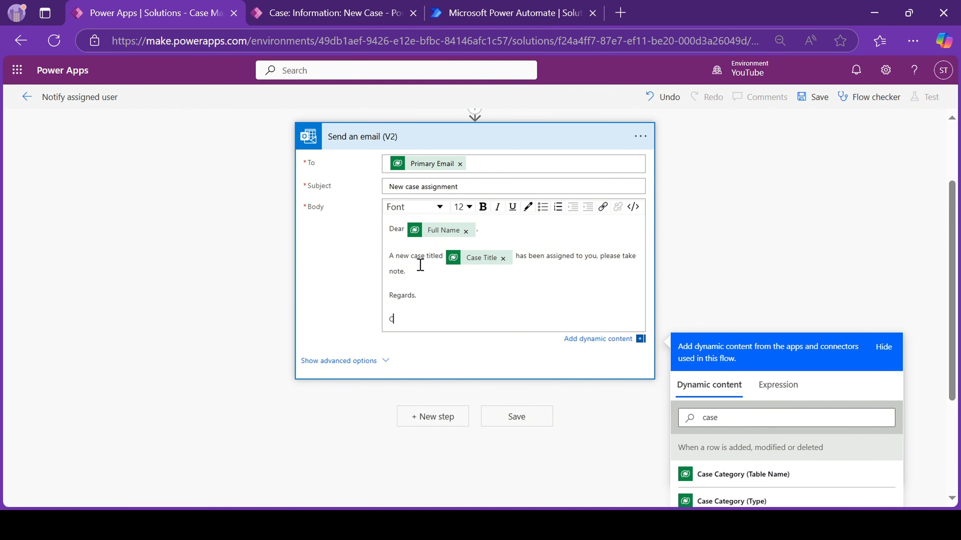
# Add a CC recipient's e-mail address under the advanced options and save the flow.
pyautogui.scroll(1, 564, 221)
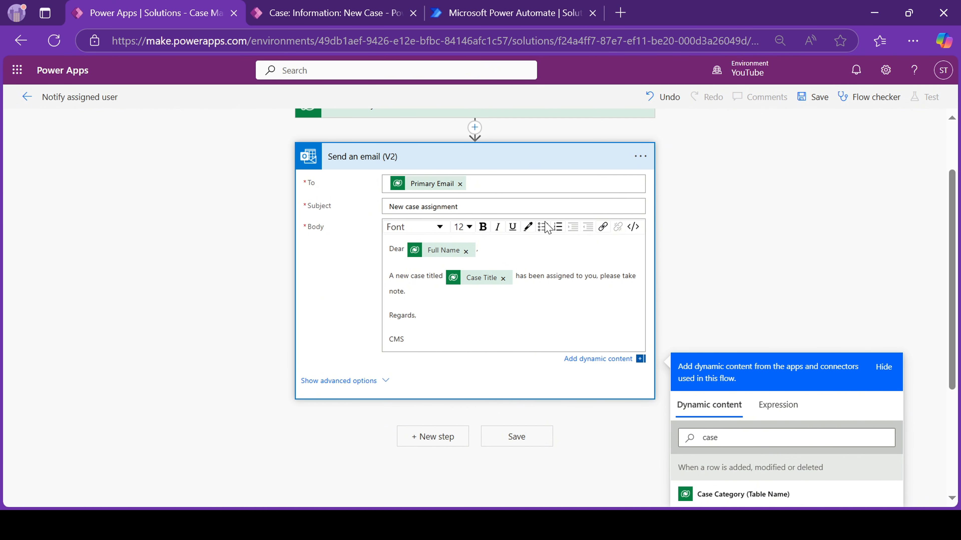
pyautogui.click(361, 380)
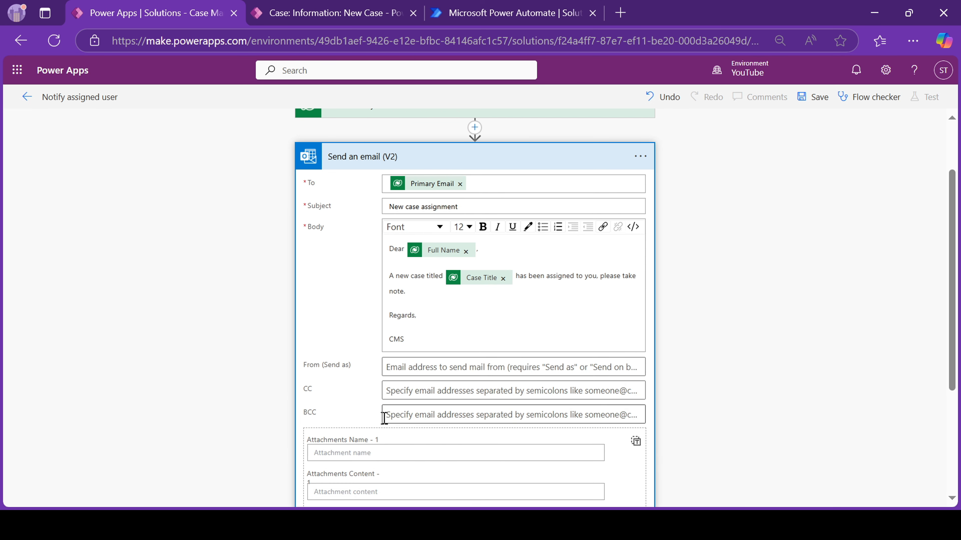
pyautogui.click(405, 392)
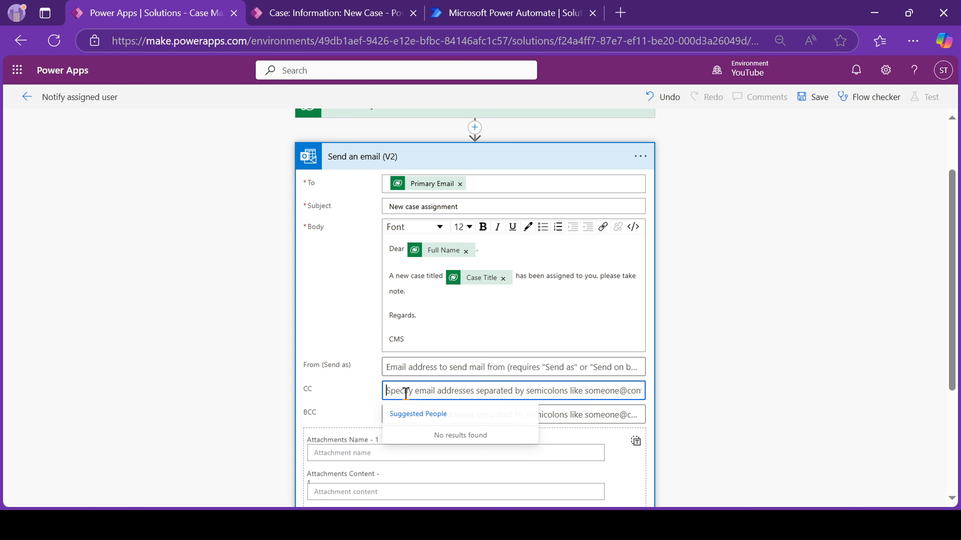
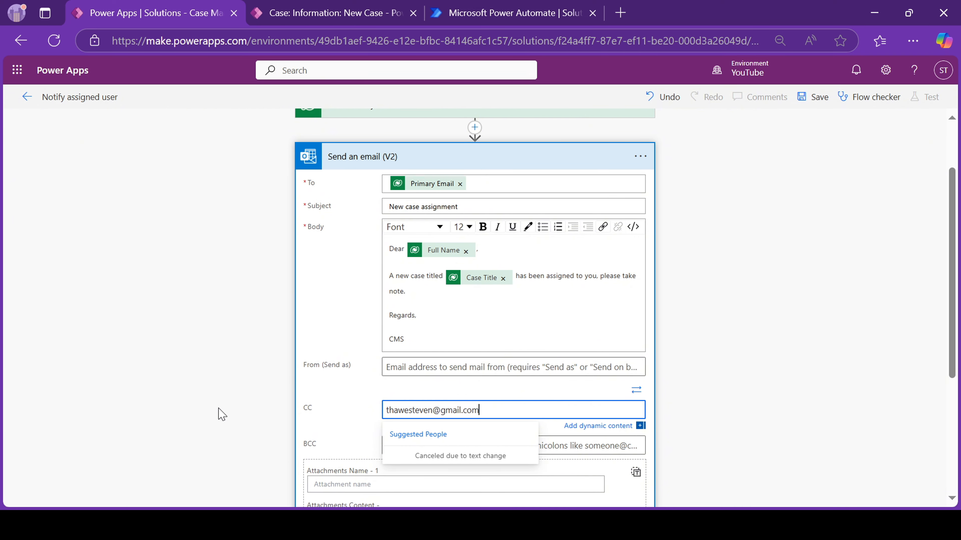
pyautogui.click(370, 396)
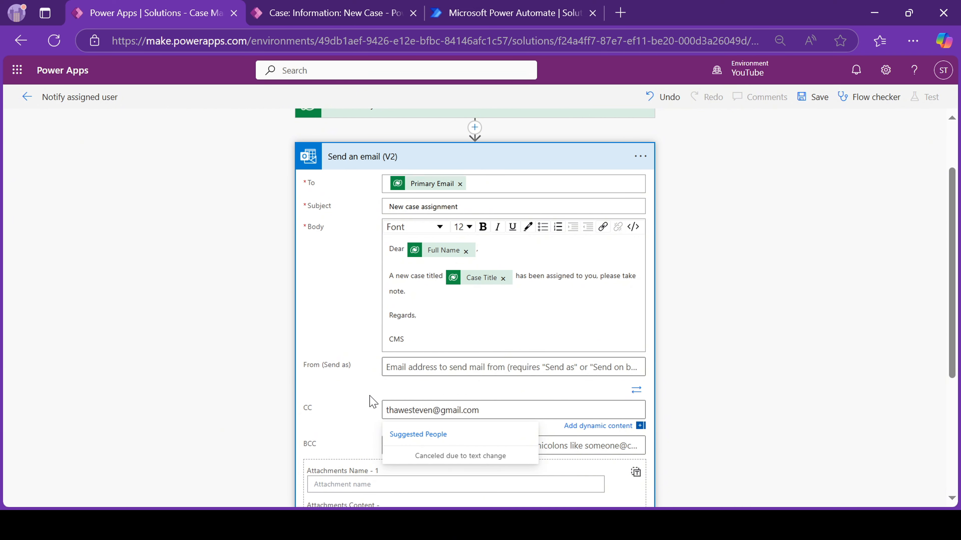
pyautogui.scroll(-5, 677, 208)
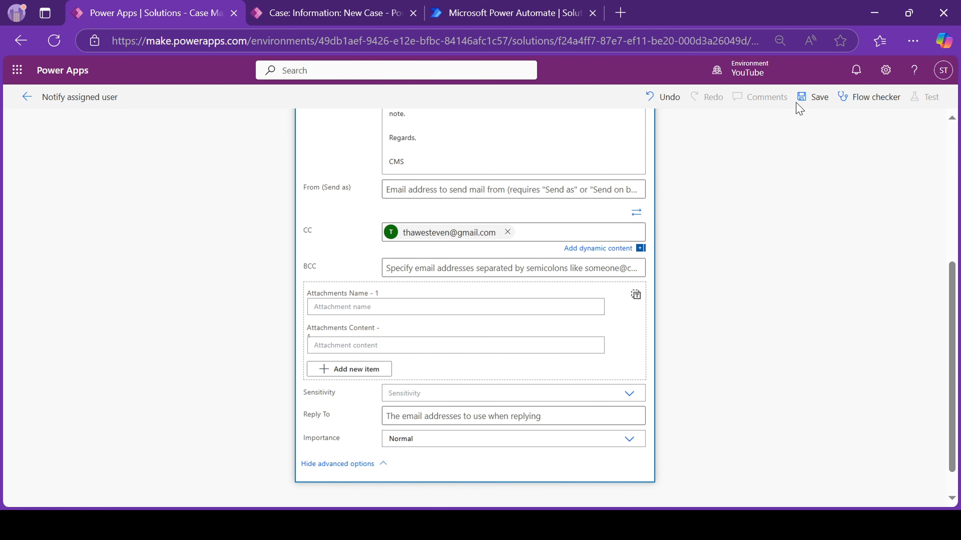
pyautogui.click(813, 97)
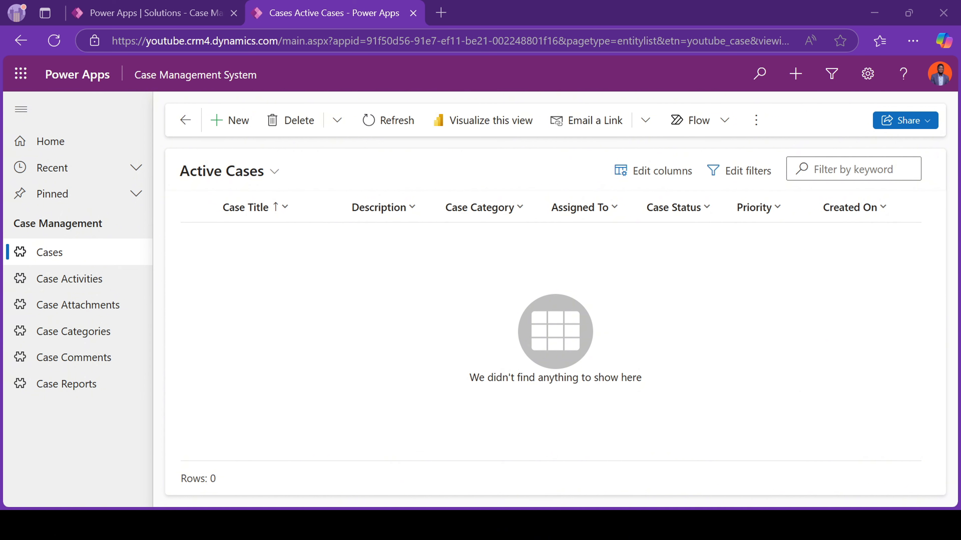
# Go from Case Categories back to the Active Cases list and start a new case record.
pyautogui.click(601, 212)
pyautogui.press('Escape')
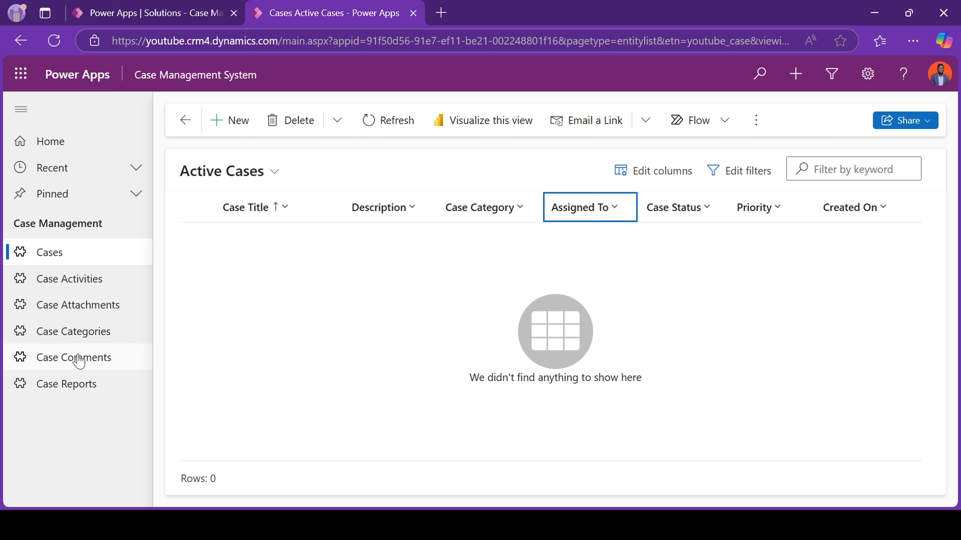
pyautogui.click(83, 338)
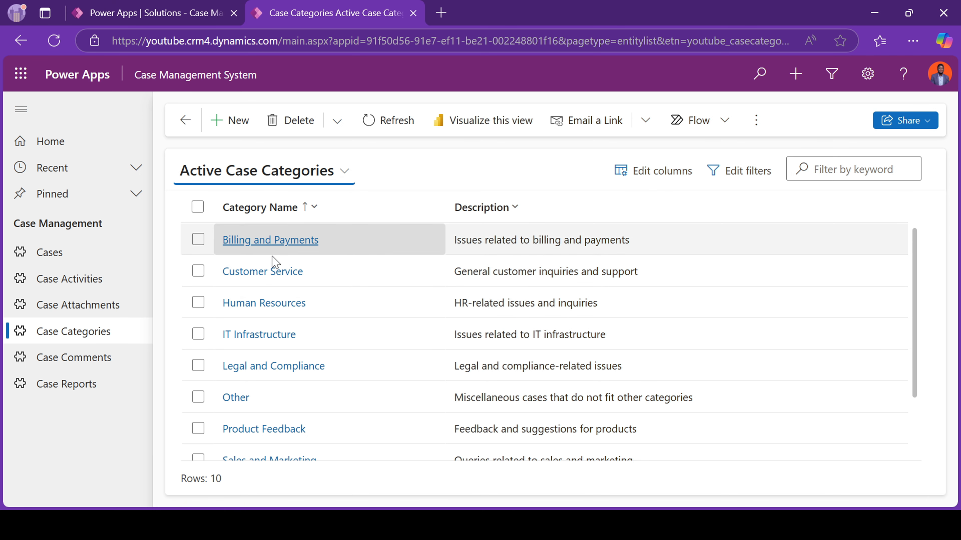
pyautogui.scroll(-2, 262, 341)
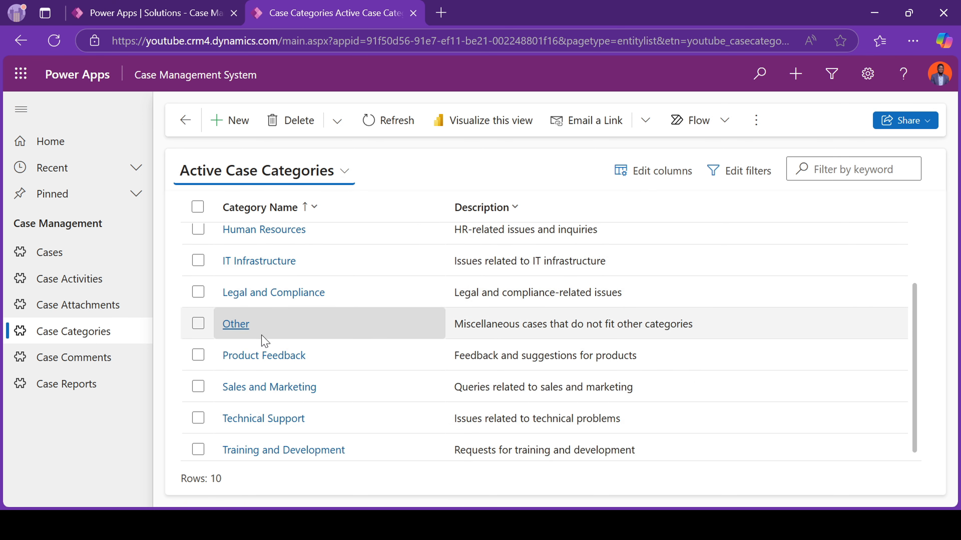
pyautogui.click(50, 264)
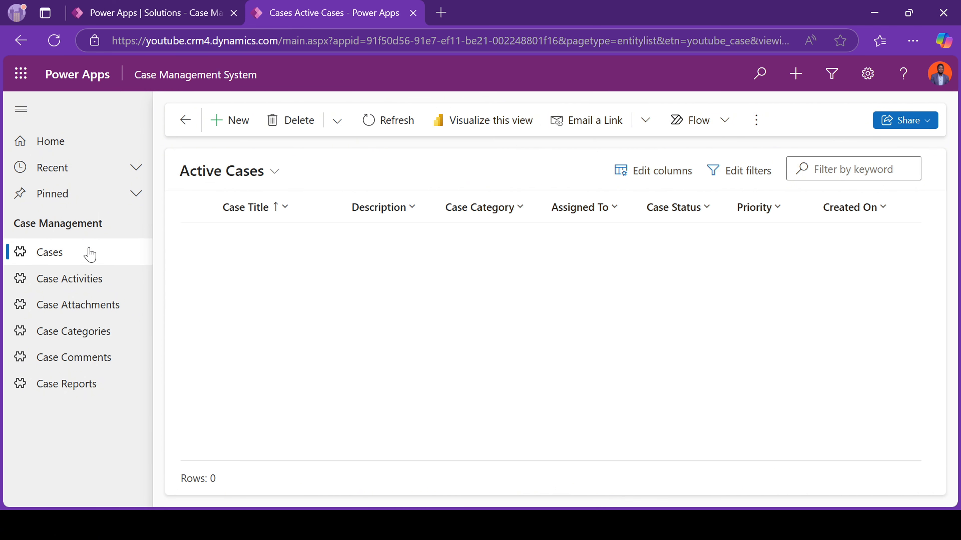
pyautogui.click(239, 121)
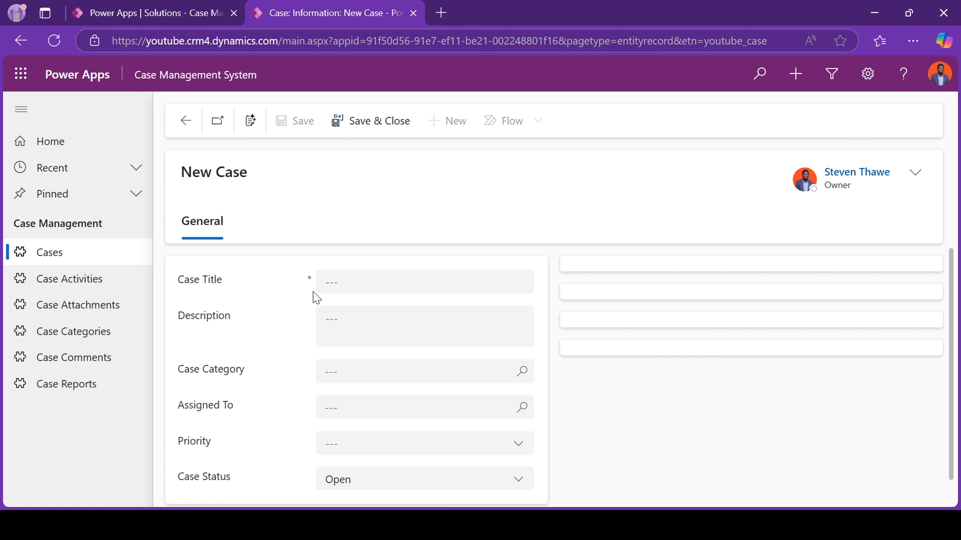
# Title the case 'Printer not working', copy the title into the description, and pick category IT Infrastructure.
pyautogui.click(349, 287)
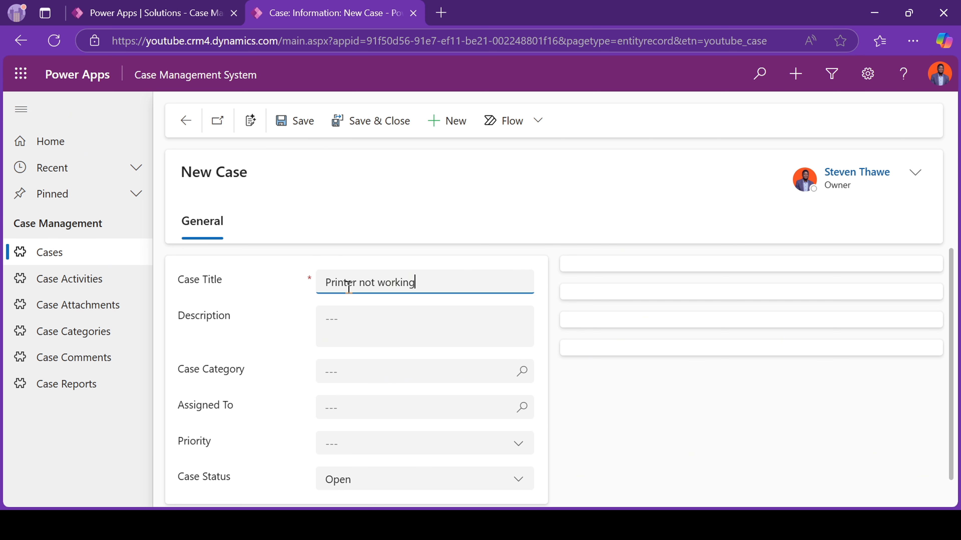
pyautogui.tripleClick(348, 287)
pyautogui.hotkey('ctrl', 'c')
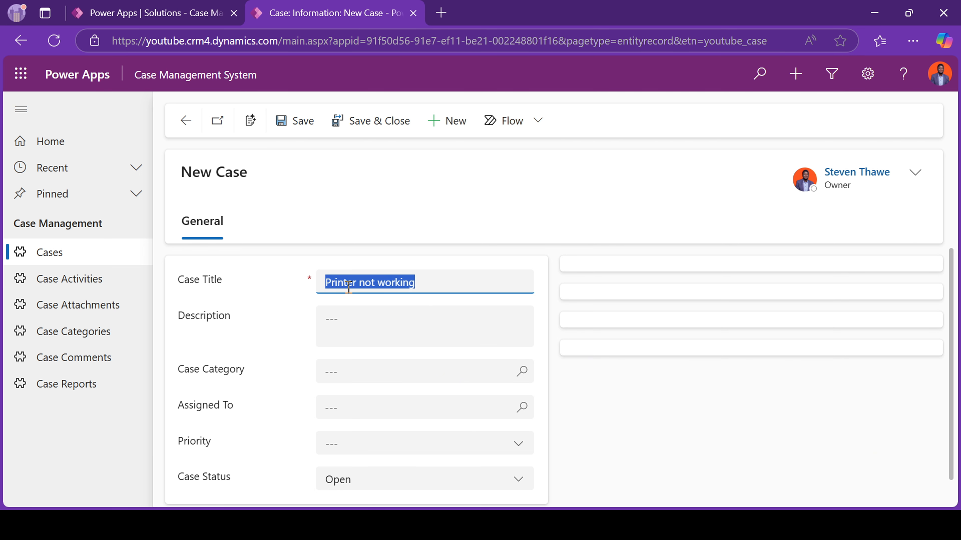
pyautogui.click(347, 324)
pyautogui.hotkey('ctrl', 'v')
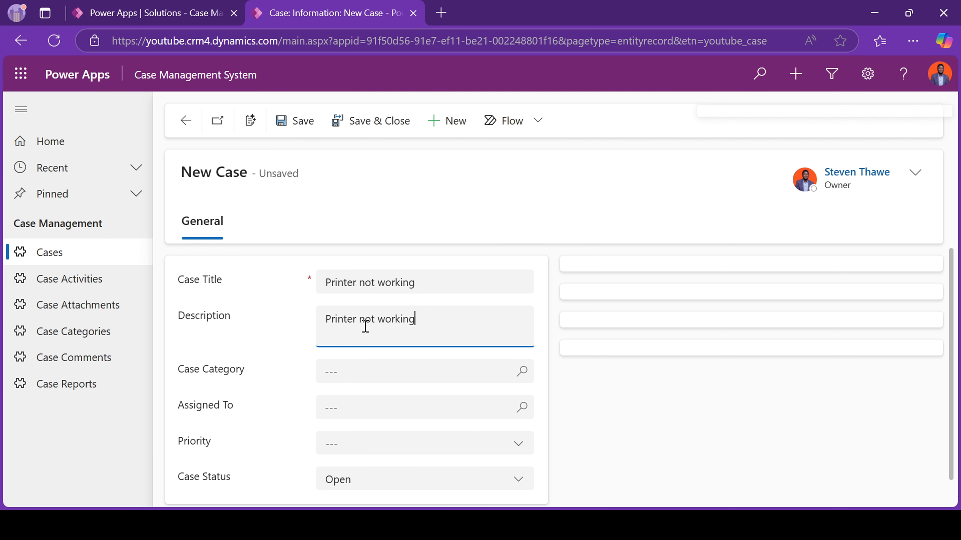
pyautogui.click(521, 375)
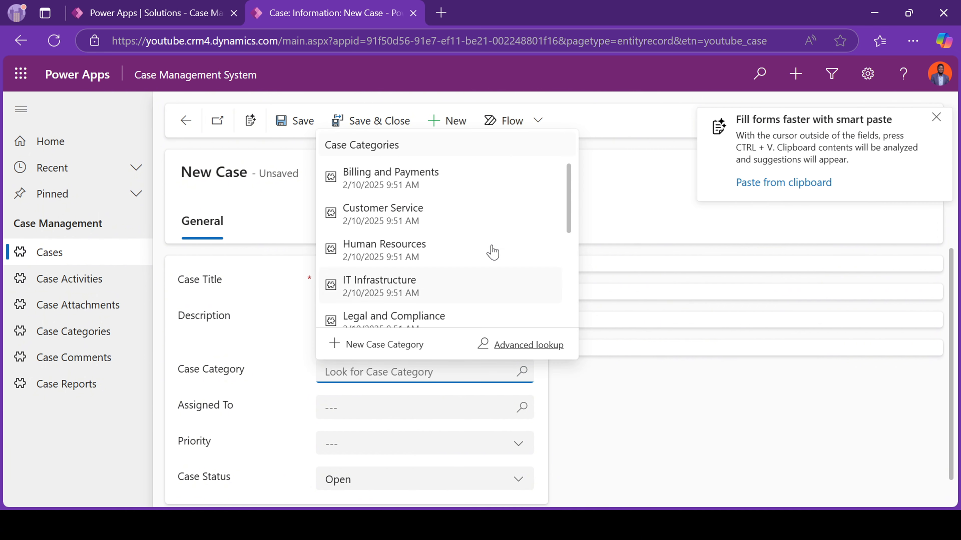
pyautogui.click(396, 295)
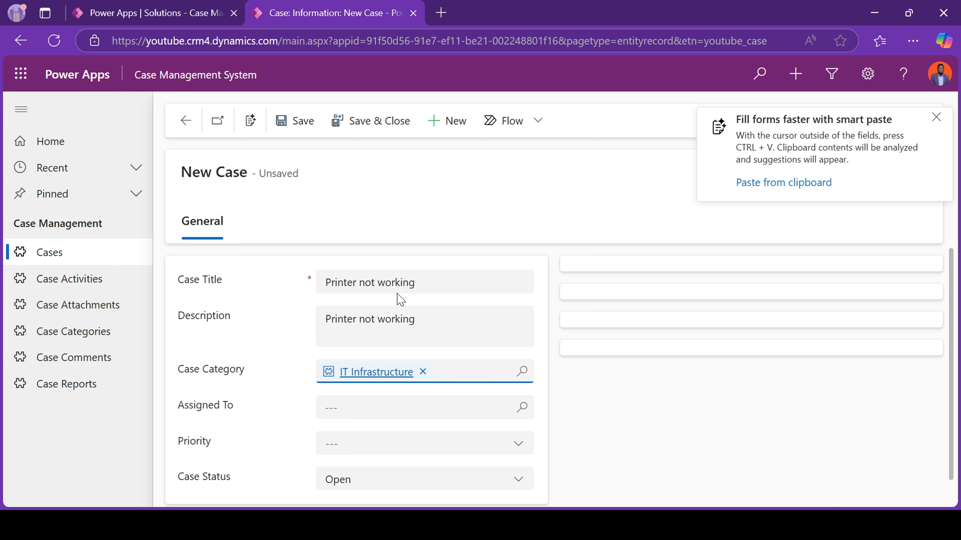
# Assign the case to yourself, set Priority to Urgent, and save it.
pyautogui.click(510, 410)
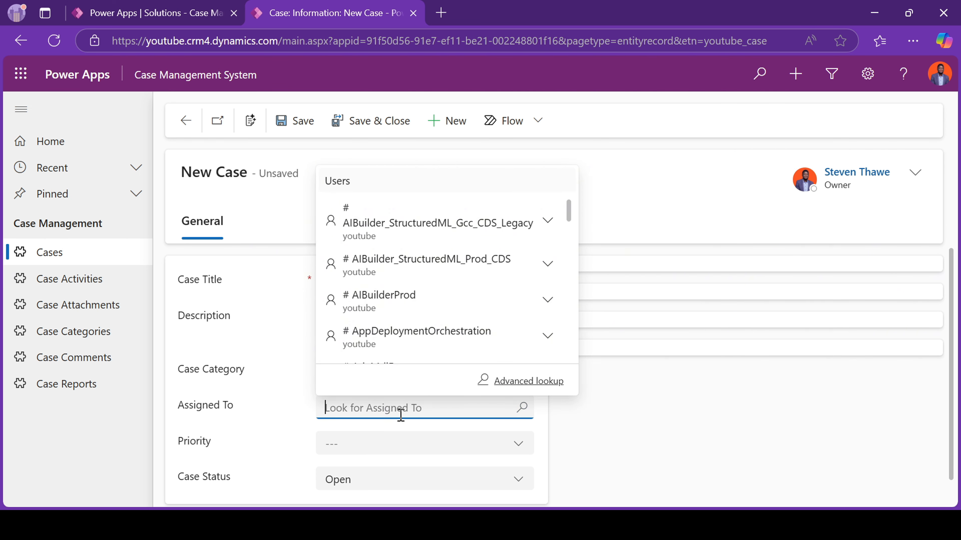
pyautogui.write('steve')
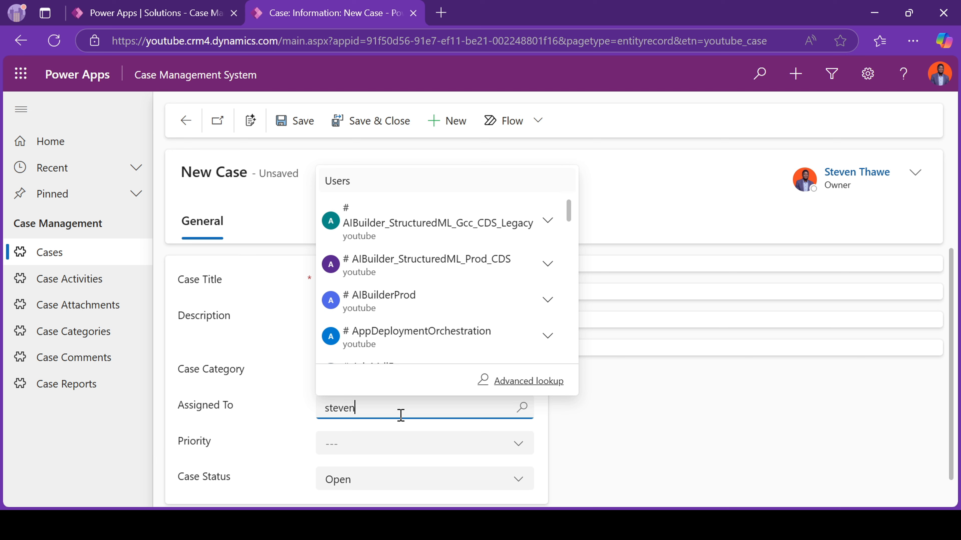
pyautogui.write('n')
pyautogui.click(410, 352)
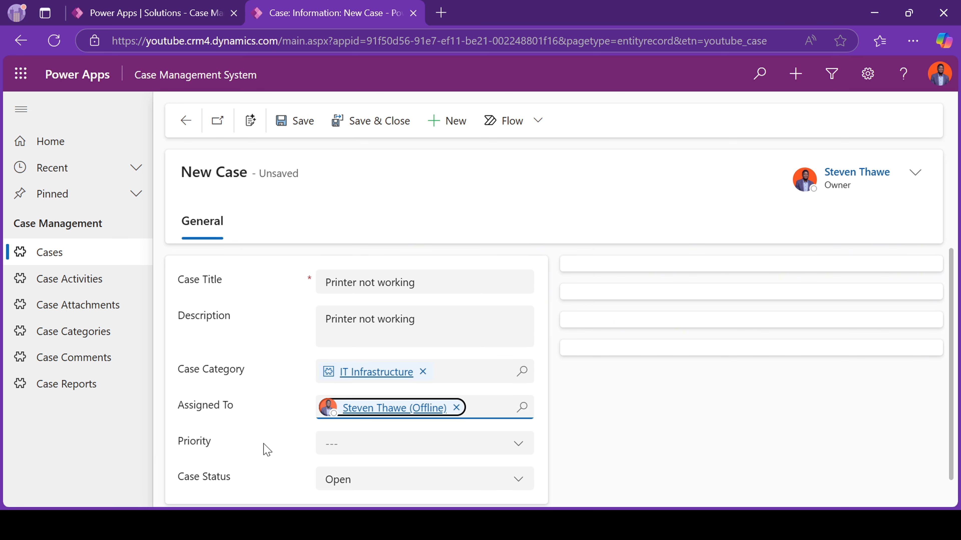
pyautogui.scroll(-1, 266, 449)
pyautogui.click(337, 419)
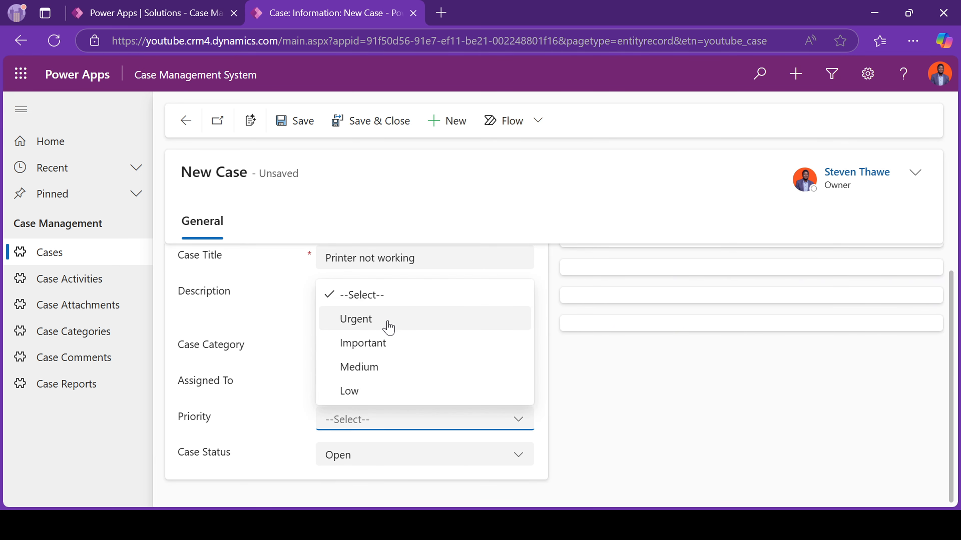
pyautogui.click(378, 325)
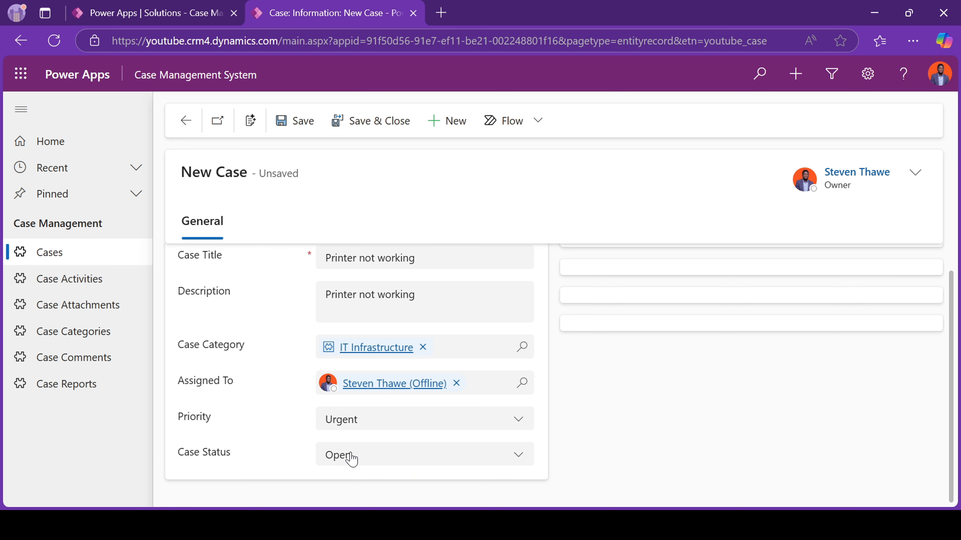
pyautogui.click(308, 128)
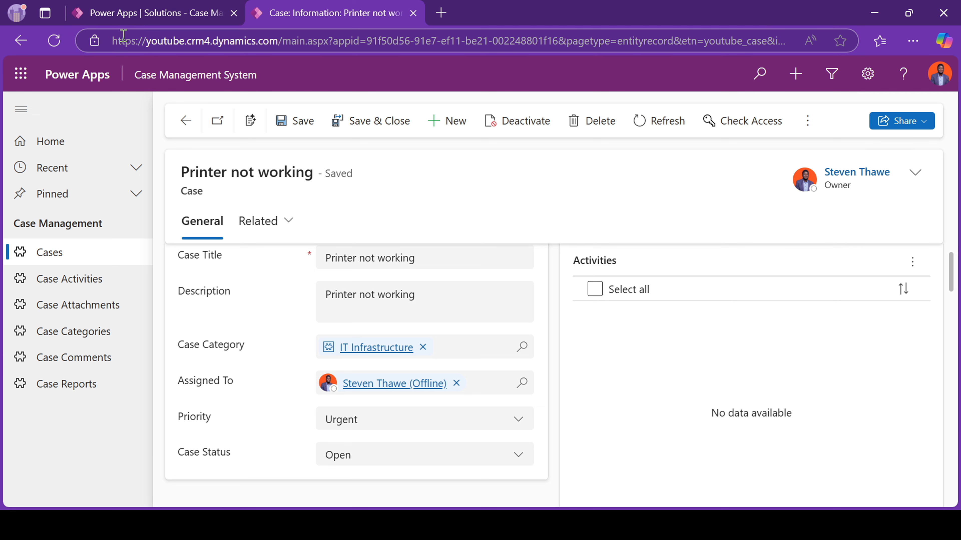
pyautogui.click(20, 74)
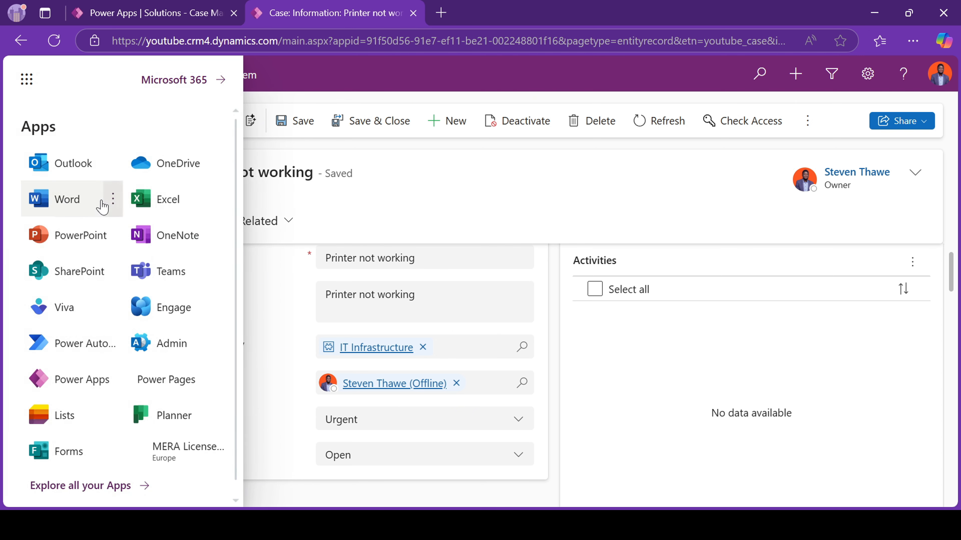
# In Outlook, read the Inbox 'New case assignment' email about the Printer not working case.
pyautogui.click(62, 166)
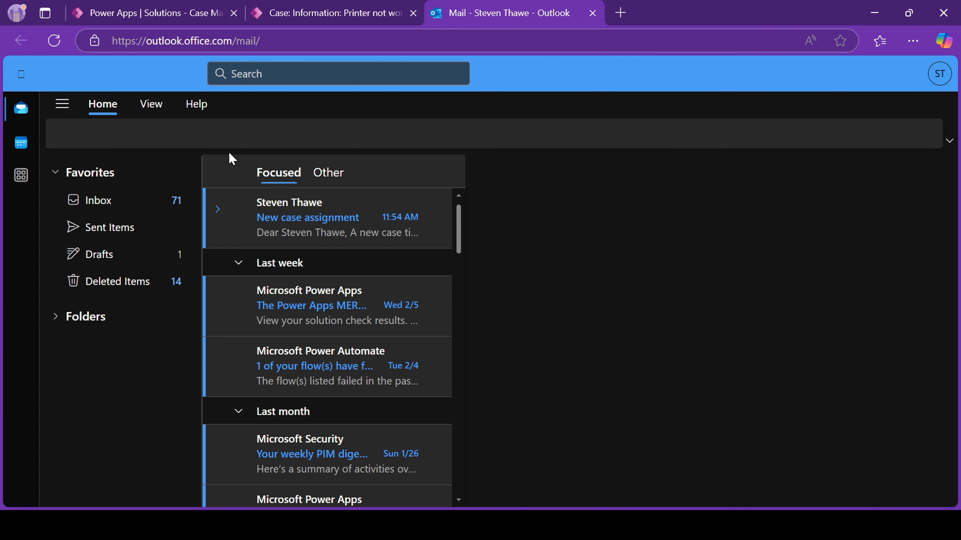
pyautogui.click(130, 235)
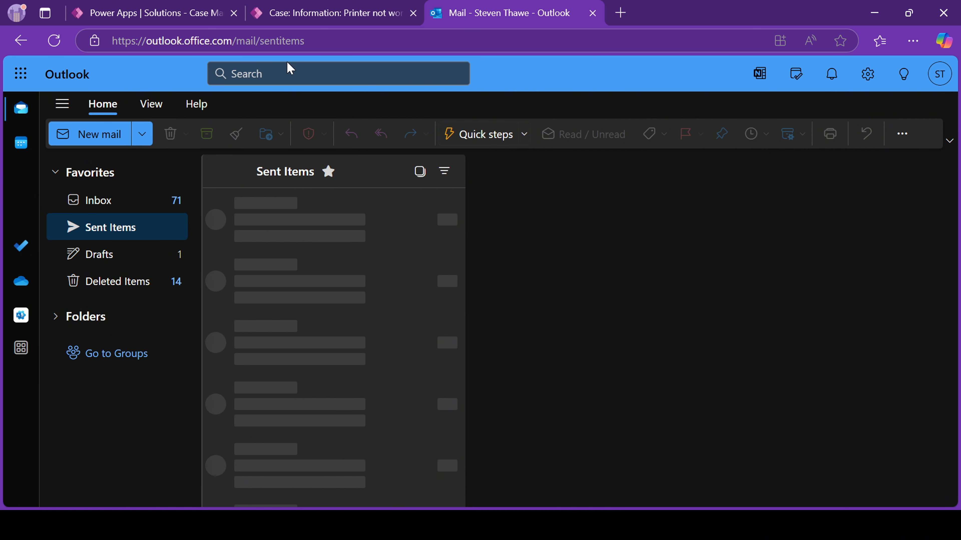
pyautogui.click(118, 201)
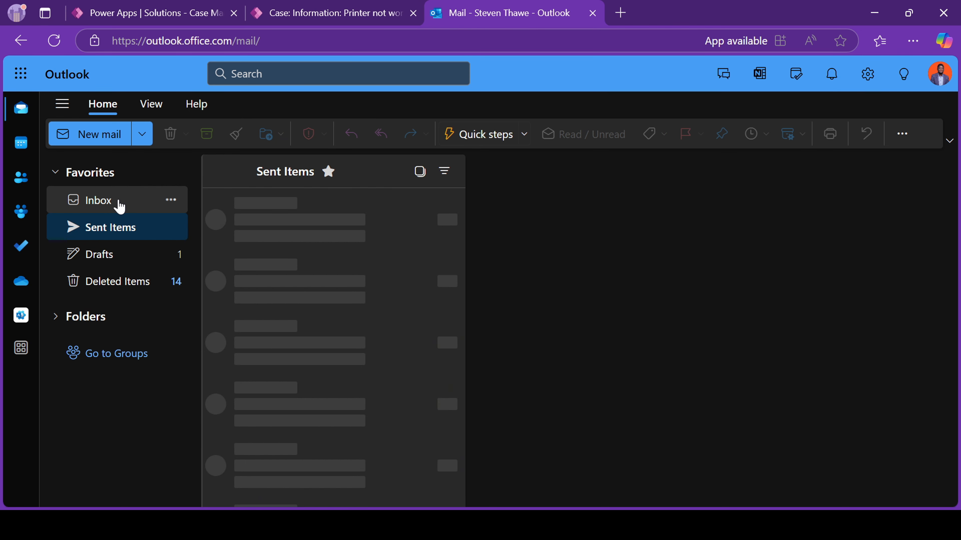
pyautogui.click(299, 241)
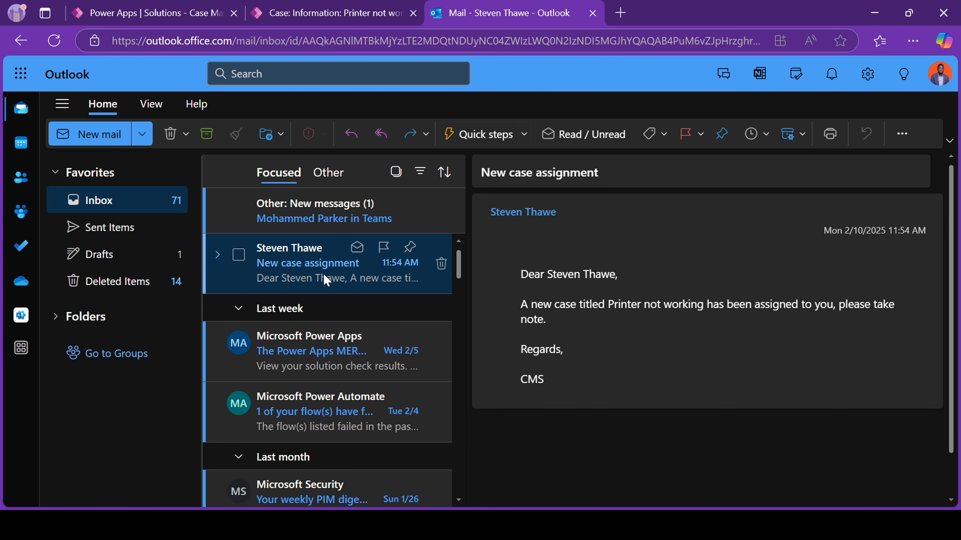
pyautogui.scroll(-1, 549, 190)
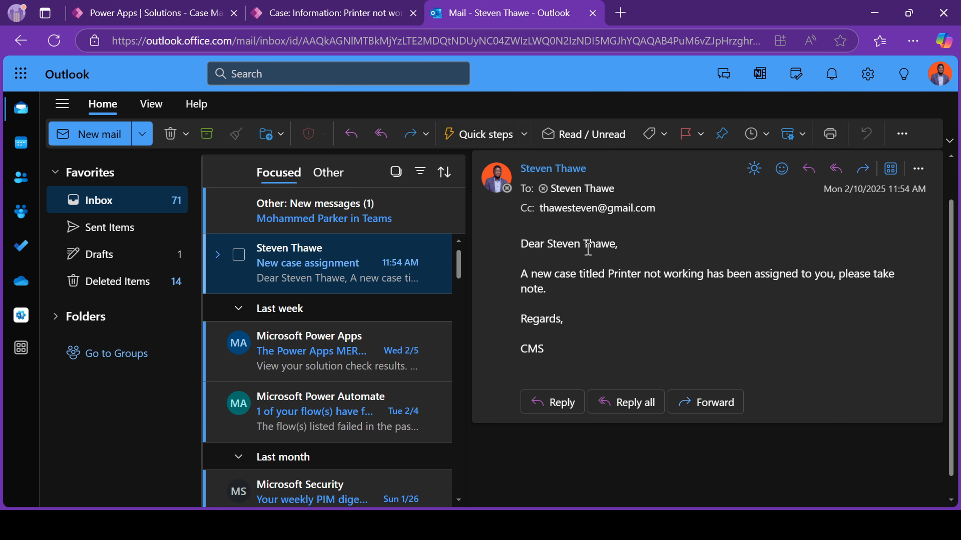
pyautogui.moveTo(672, 211); pyautogui.dragTo(559, 223)
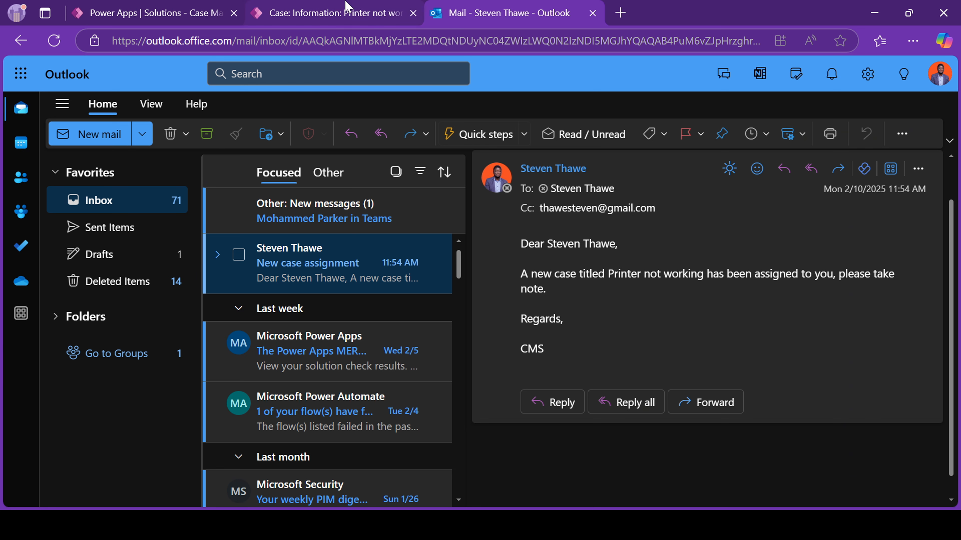
# On the Printer not working case, start a new Case Activity with type Task.
pyautogui.click(317, 16)
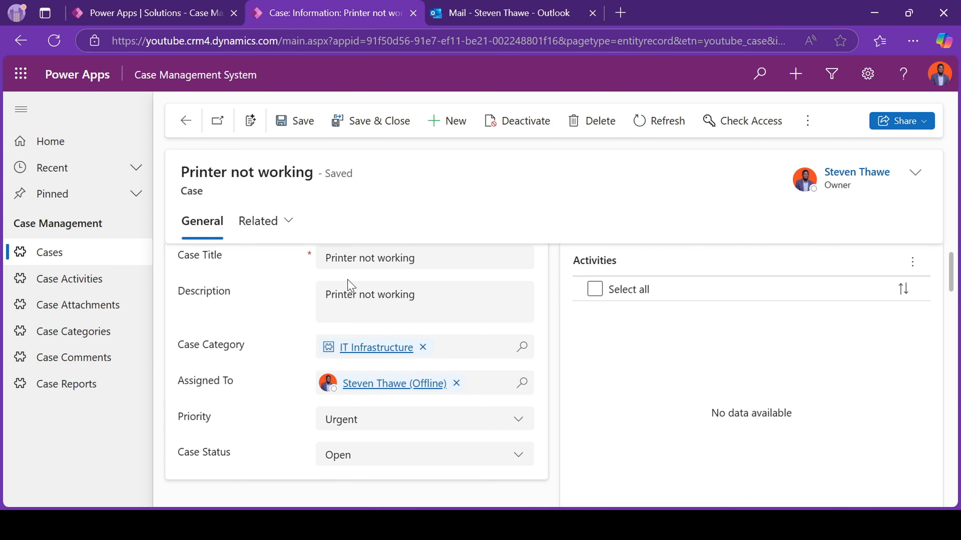
pyautogui.scroll(1, 720, 329)
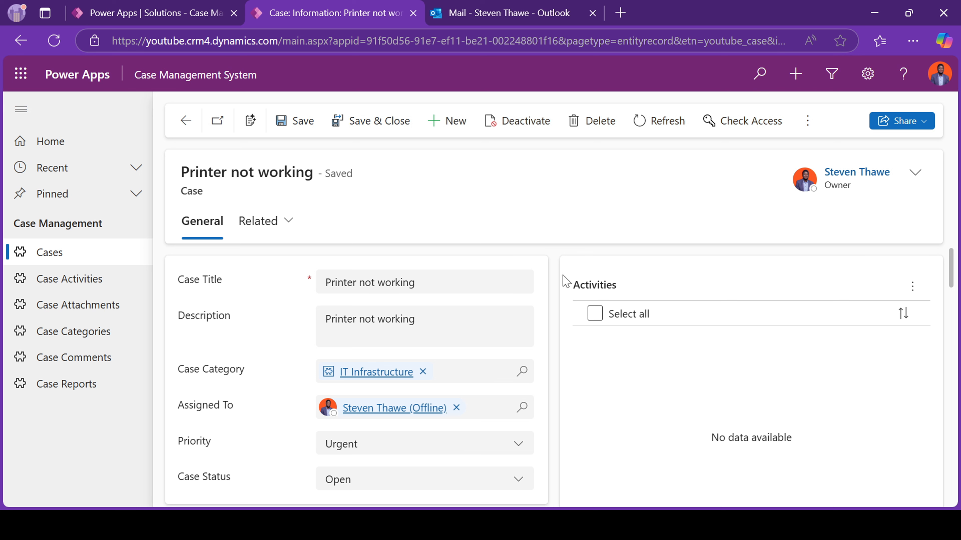
pyautogui.click(907, 287)
pyautogui.click(825, 322)
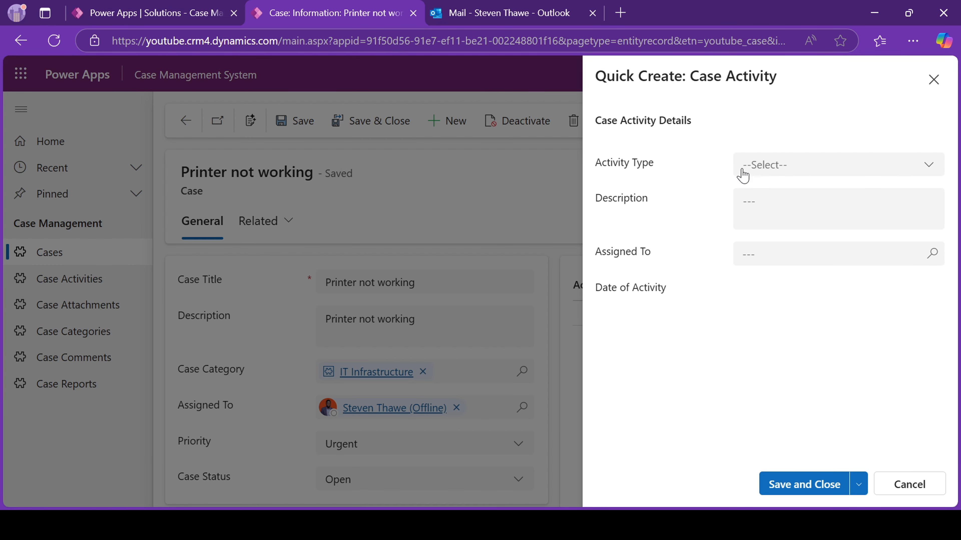
pyautogui.click(743, 175)
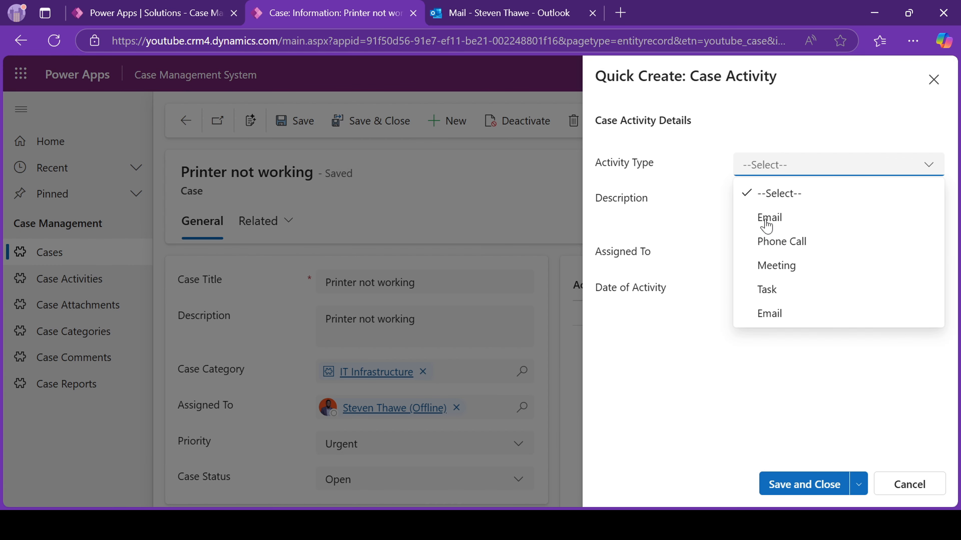
pyautogui.click(772, 267)
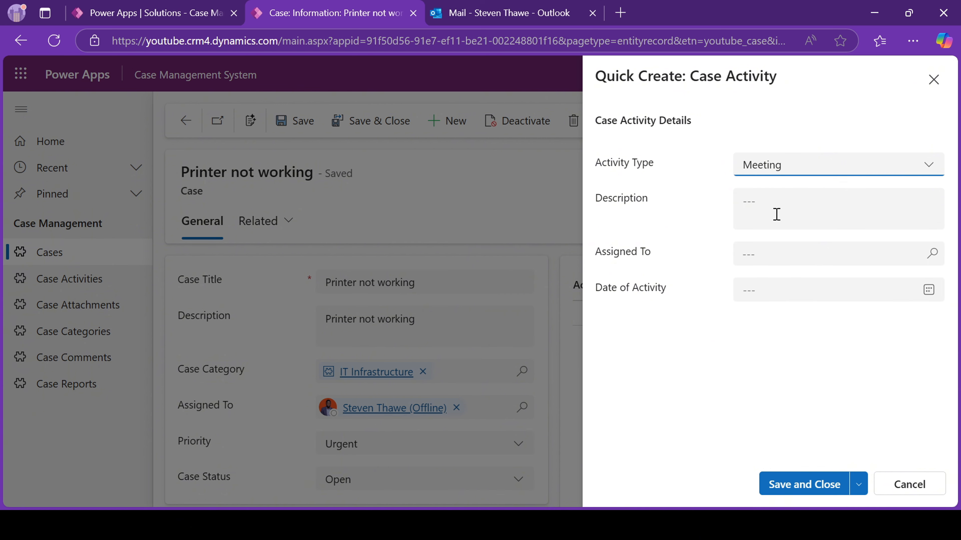
pyautogui.click(777, 197)
pyautogui.click(785, 176)
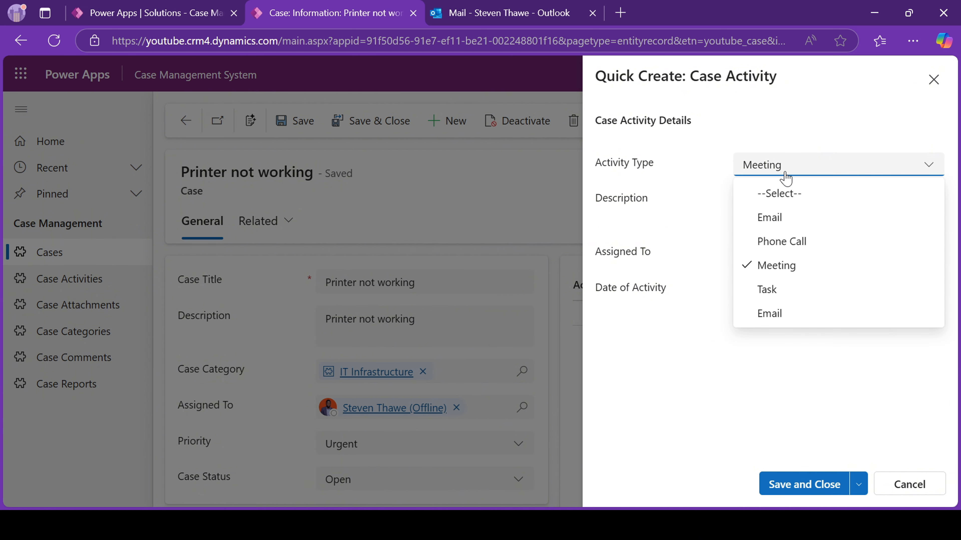
pyautogui.click(765, 288)
# Describe it as 'Technician assessed the printer and not it is working', assign yourself, date 2/10/2025, and save.
pyautogui.click(775, 218)
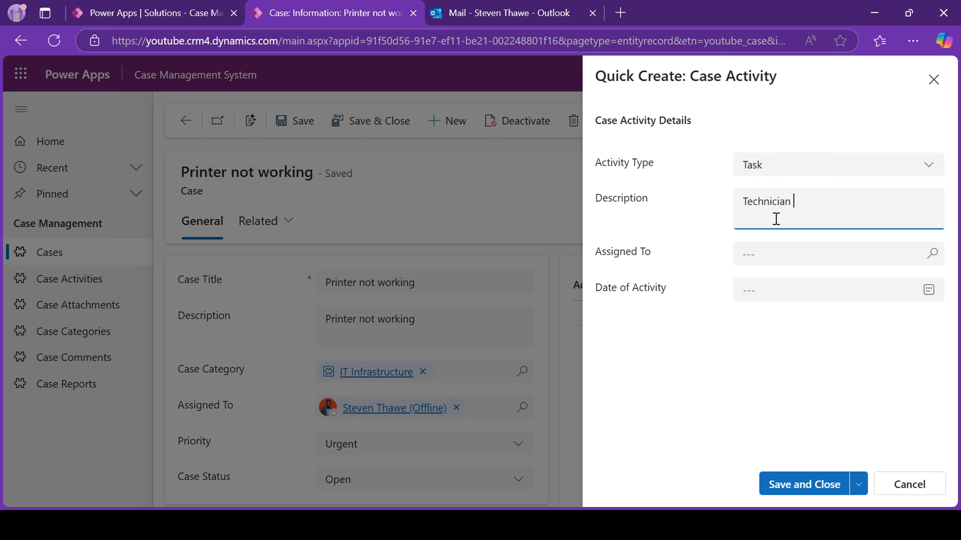
pyautogui.write('Technician assessed the printer and not it is wo')
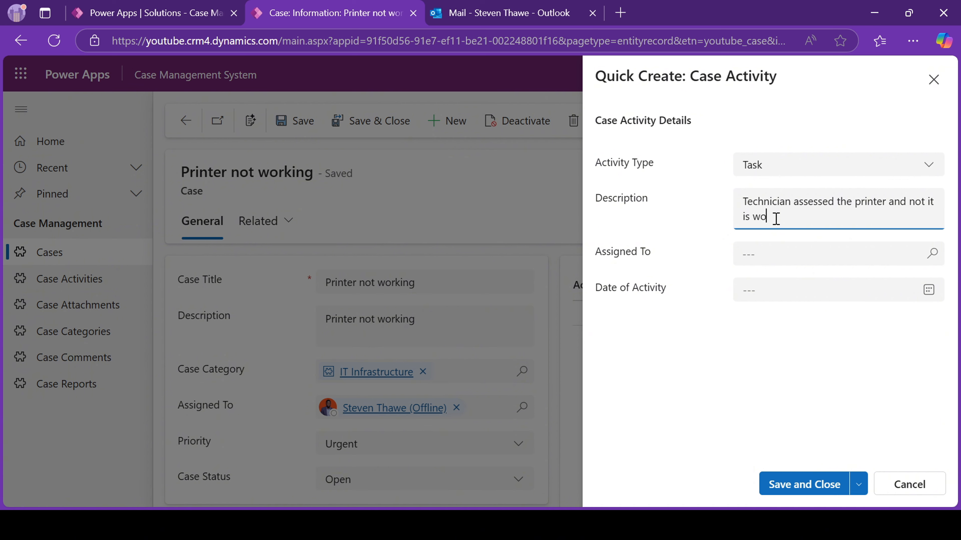
pyautogui.write('rking')
pyautogui.click(807, 277)
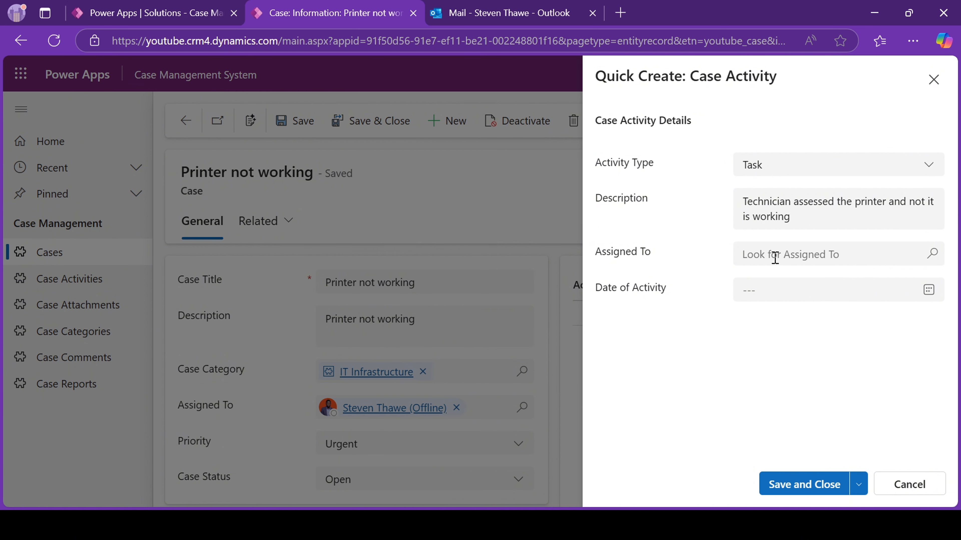
pyautogui.click(773, 256)
pyautogui.write('steven')
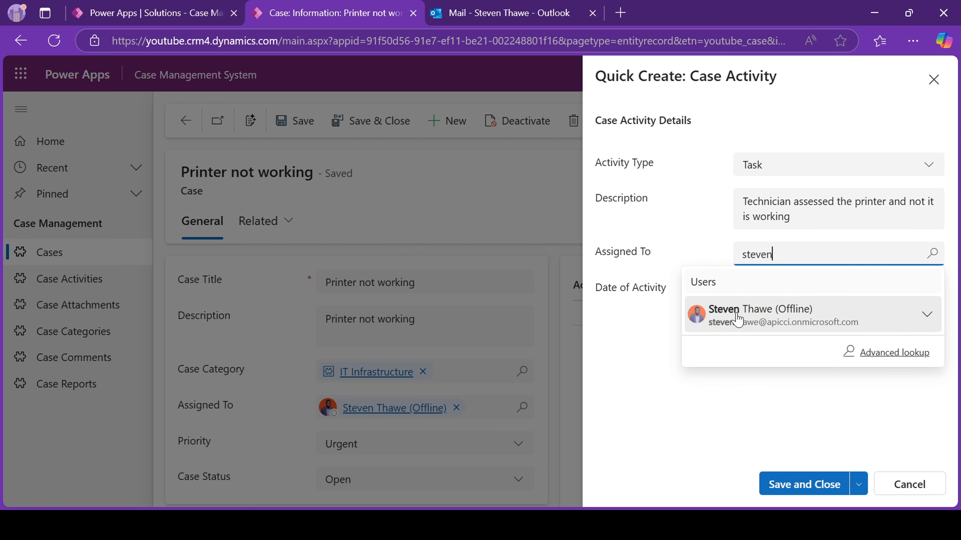
pyautogui.click(741, 317)
pyautogui.click(769, 298)
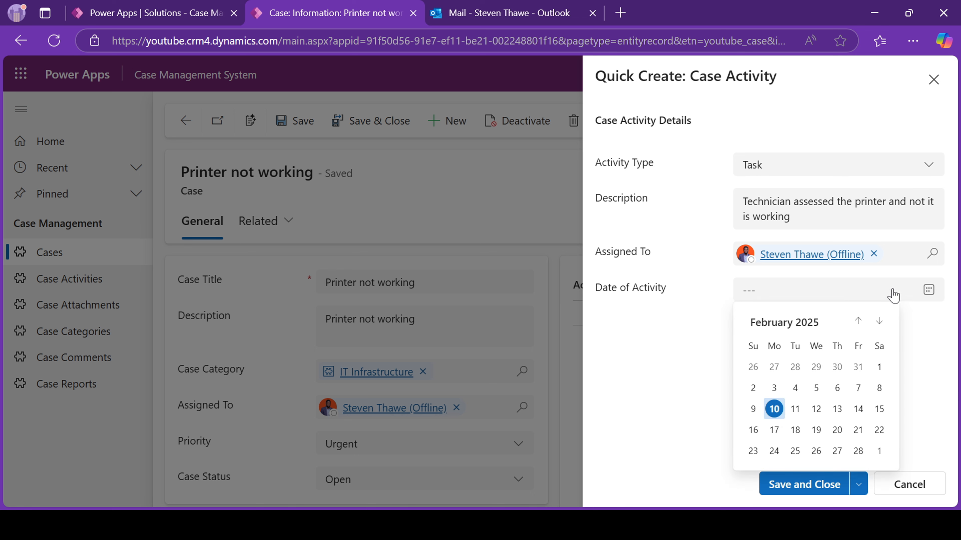
pyautogui.click(772, 411)
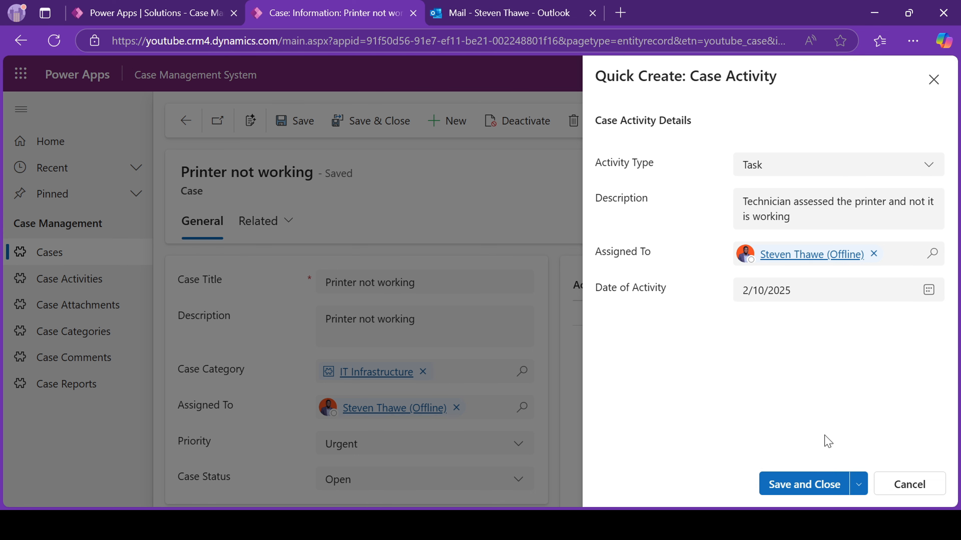
pyautogui.click(797, 486)
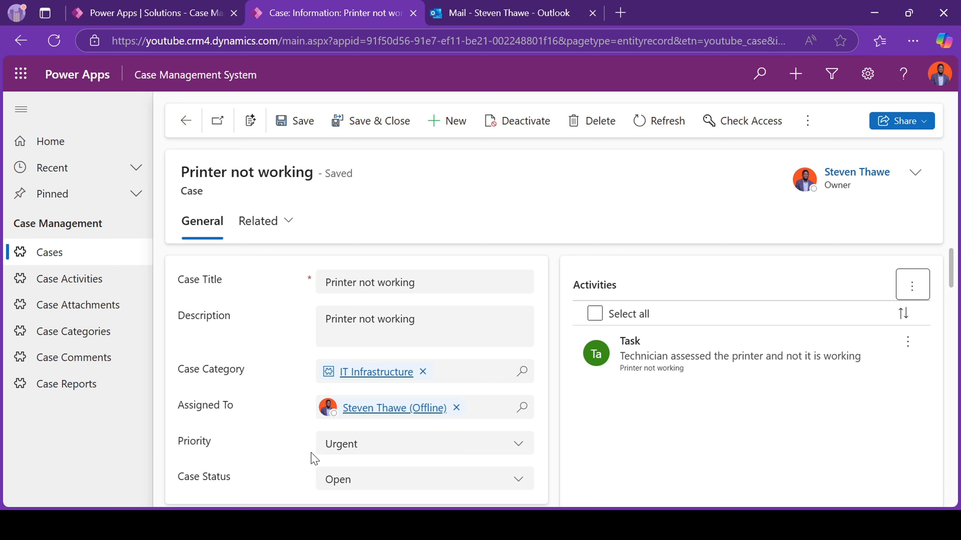
# Start a new Phone Call case activity described as 'Called the client for more details'.
pyautogui.click(905, 291)
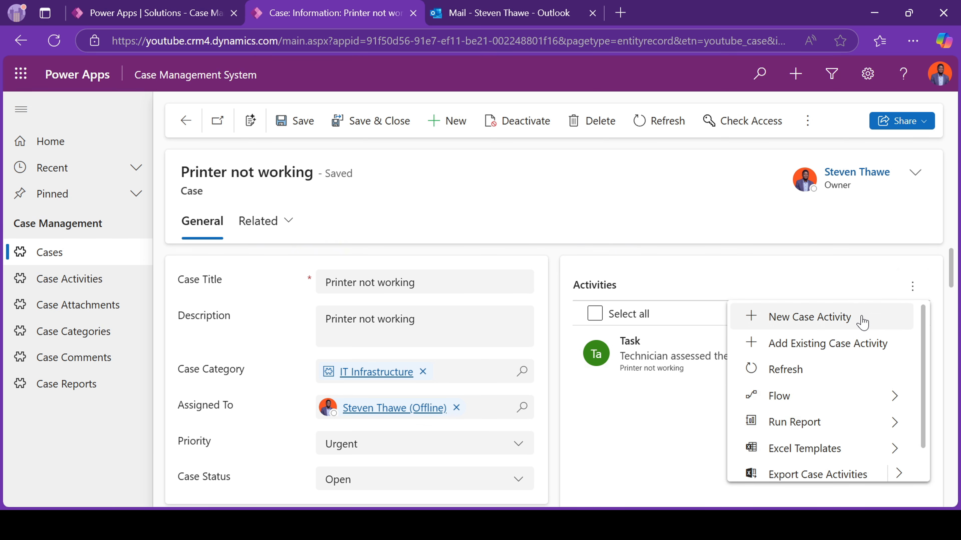
pyautogui.click(806, 319)
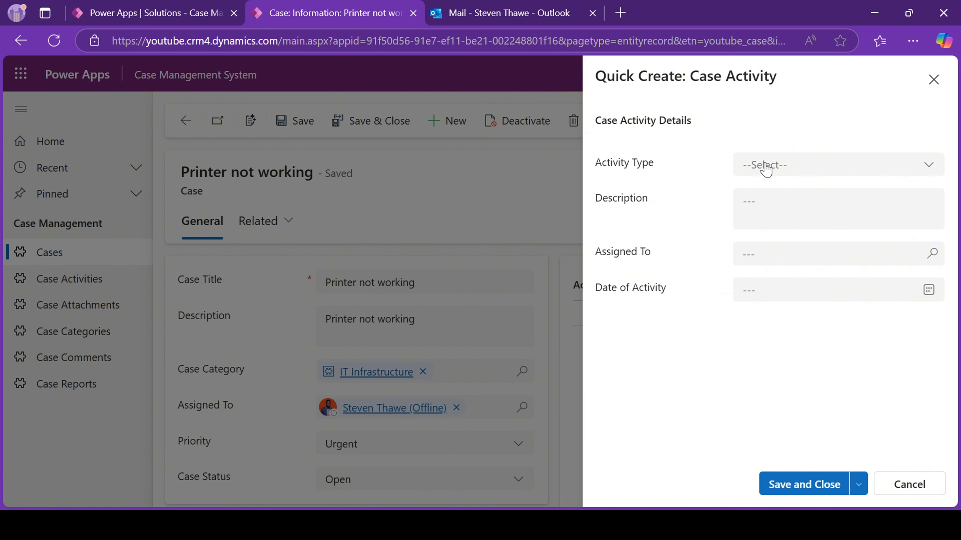
pyautogui.click(766, 170)
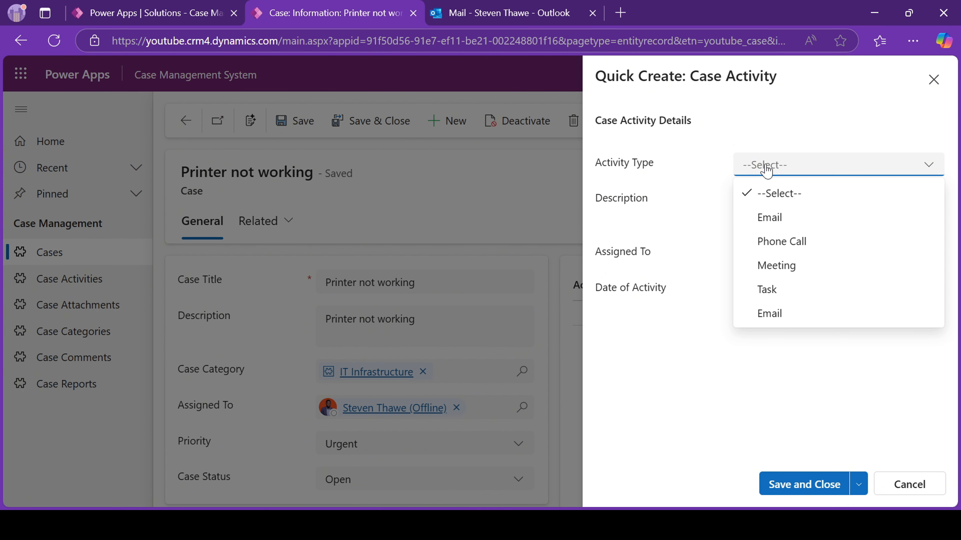
pyautogui.click(778, 246)
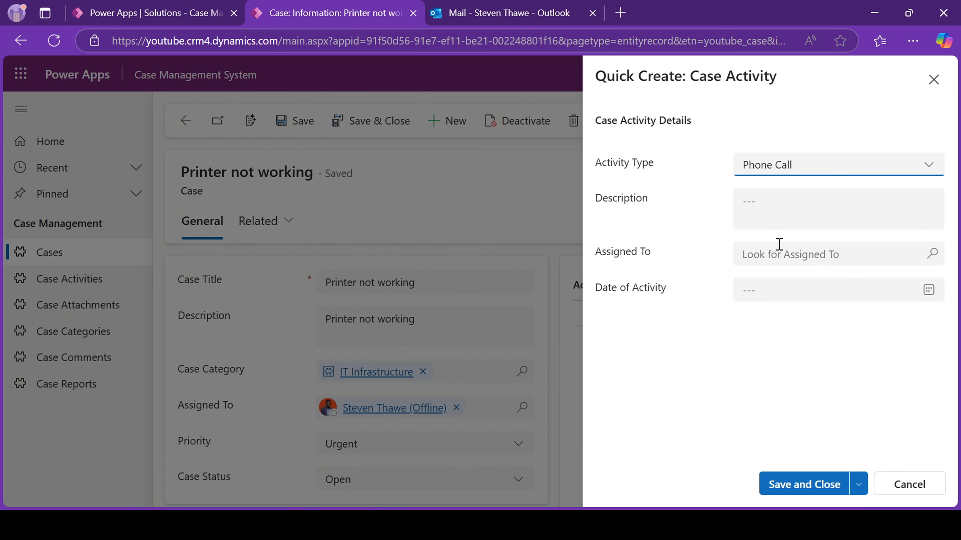
pyautogui.click(760, 205)
pyautogui.write('C')
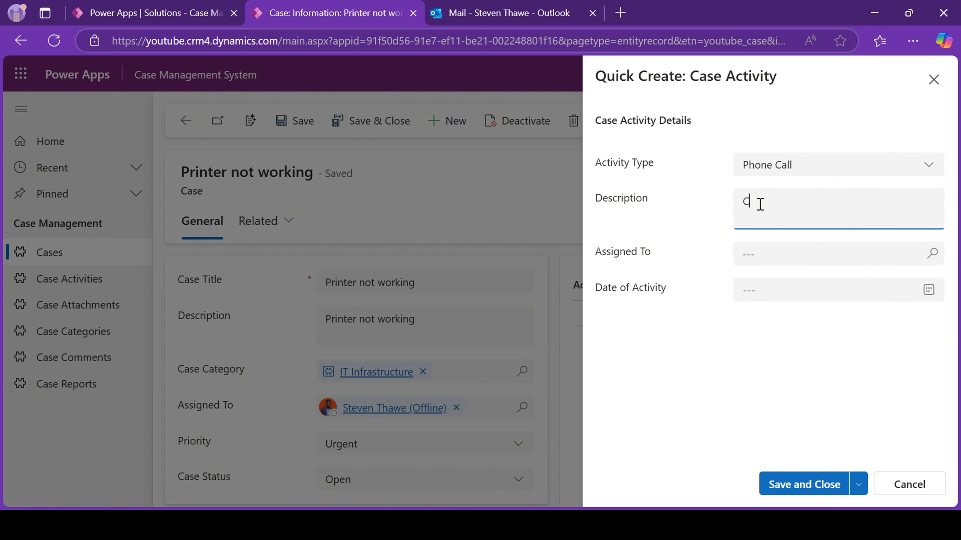
pyautogui.write('alled the client for more details')
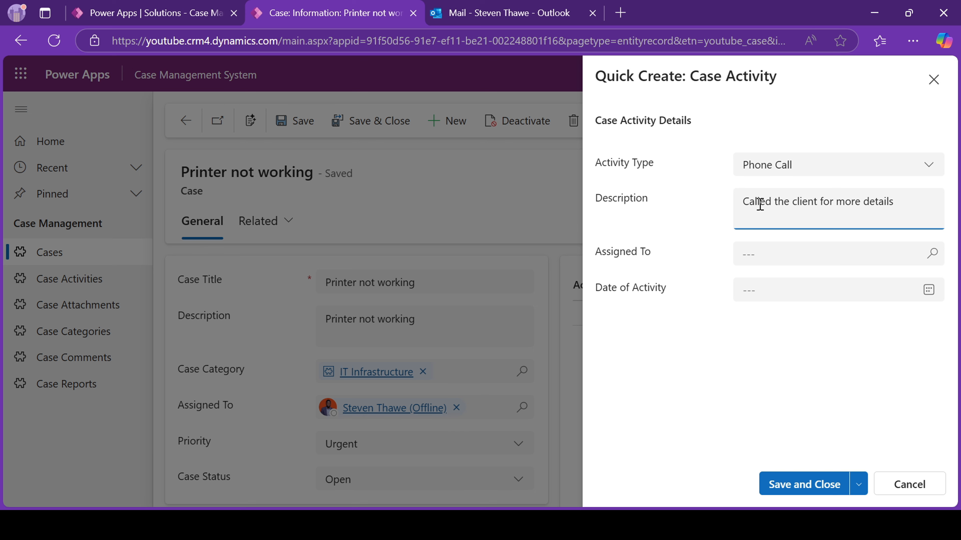
# Assign the call to the looked-up user, date it 2/10/2025, and save and close.
pyautogui.click(777, 256)
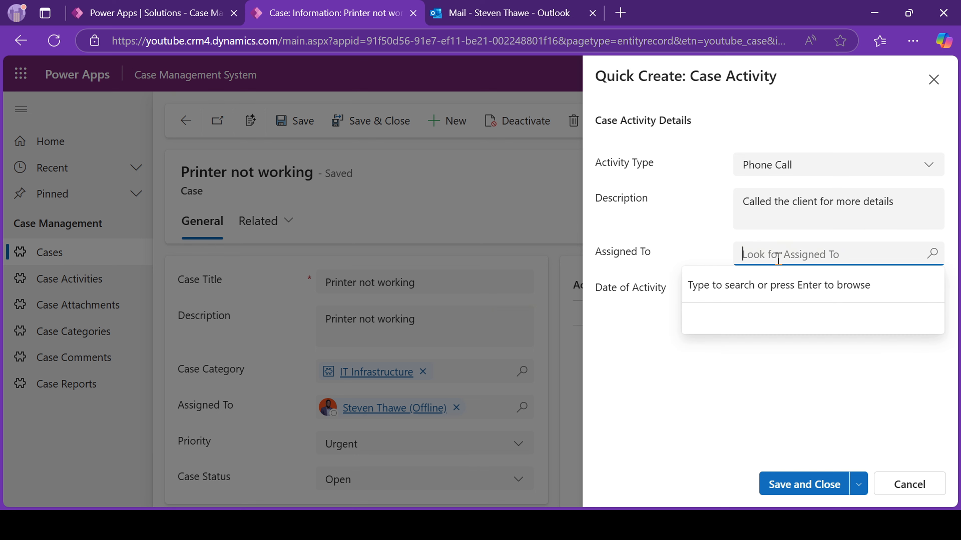
pyautogui.write('steven')
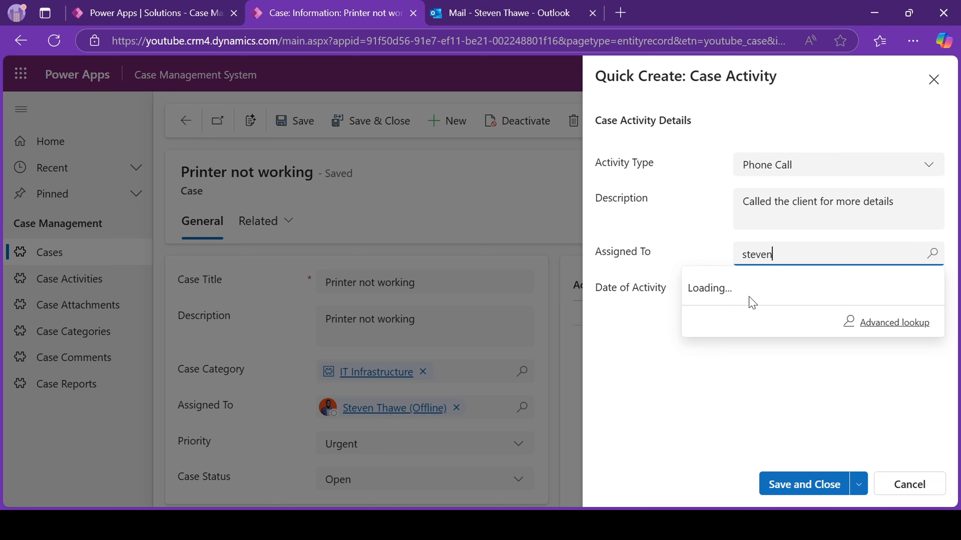
pyautogui.click(740, 313)
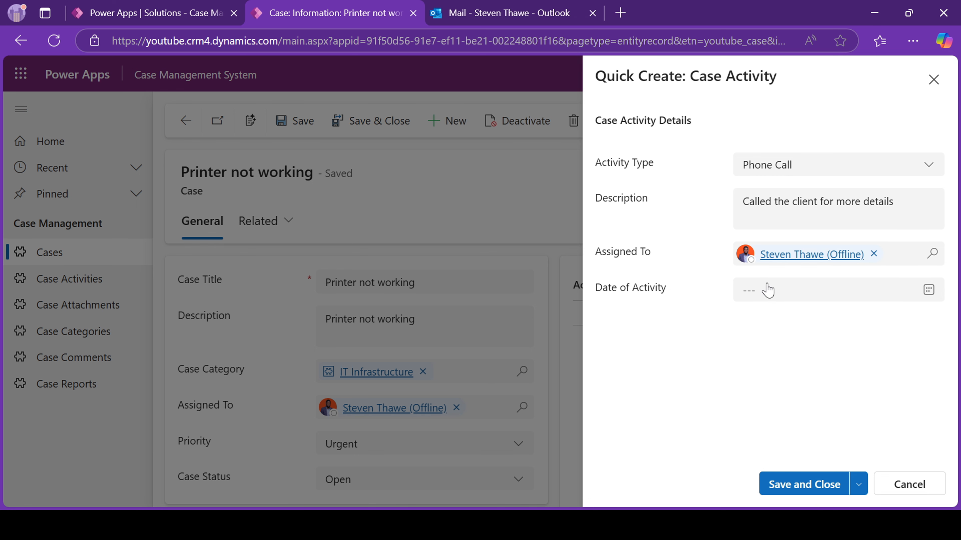
pyautogui.click(766, 291)
pyautogui.click(779, 412)
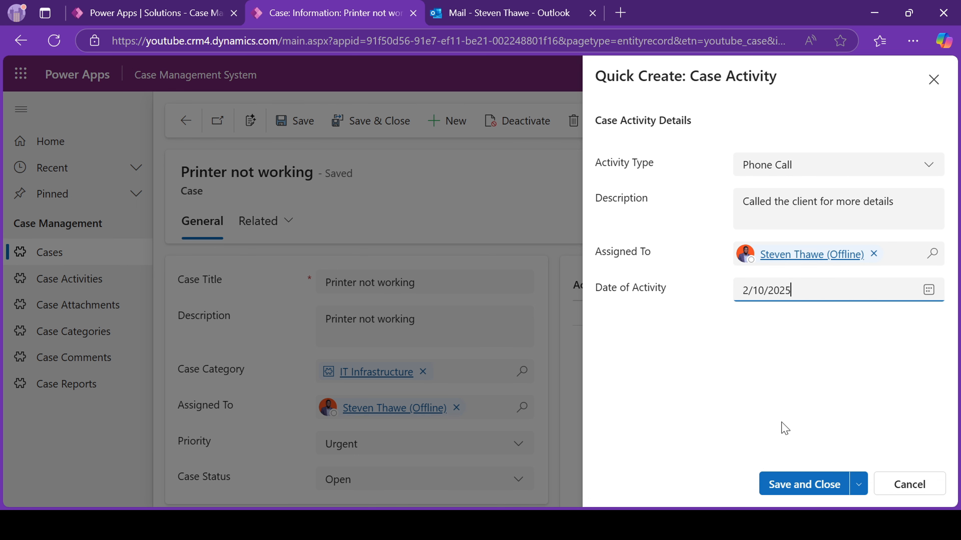
pyautogui.click(791, 486)
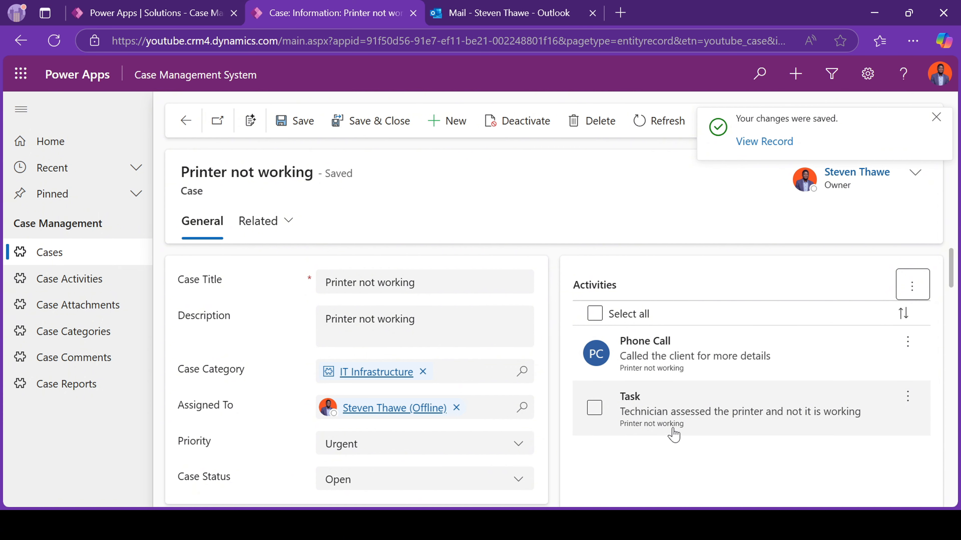
# Add a case comment reading 'Comments', save it, then scroll down to Attachments.
pyautogui.scroll(-3, 671, 435)
pyautogui.scroll(2, 676, 379)
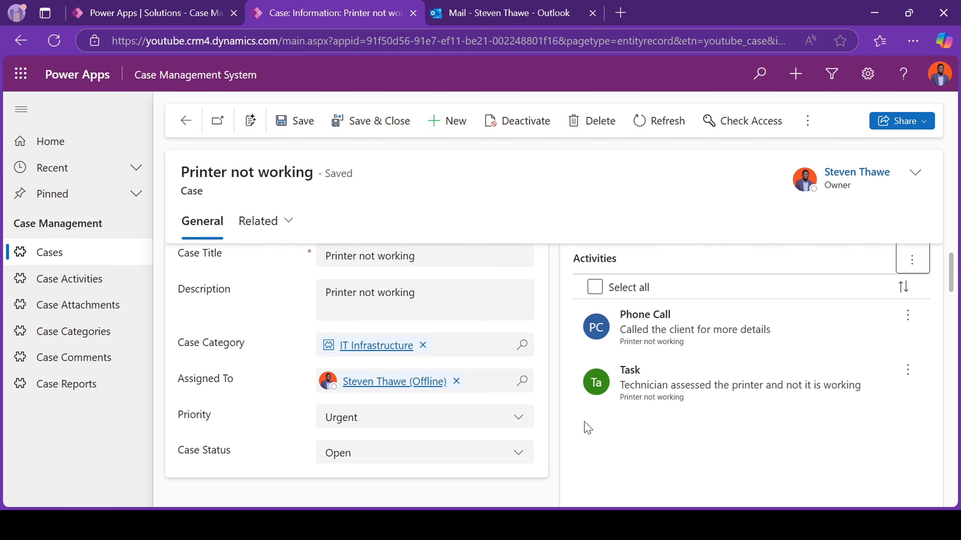
pyautogui.scroll(1, 583, 427)
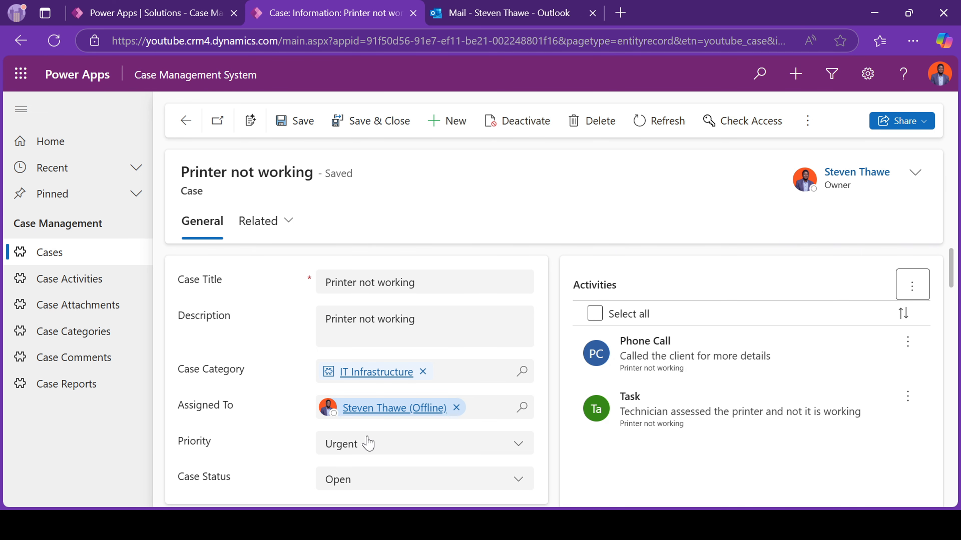
pyautogui.scroll(-10, 366, 492)
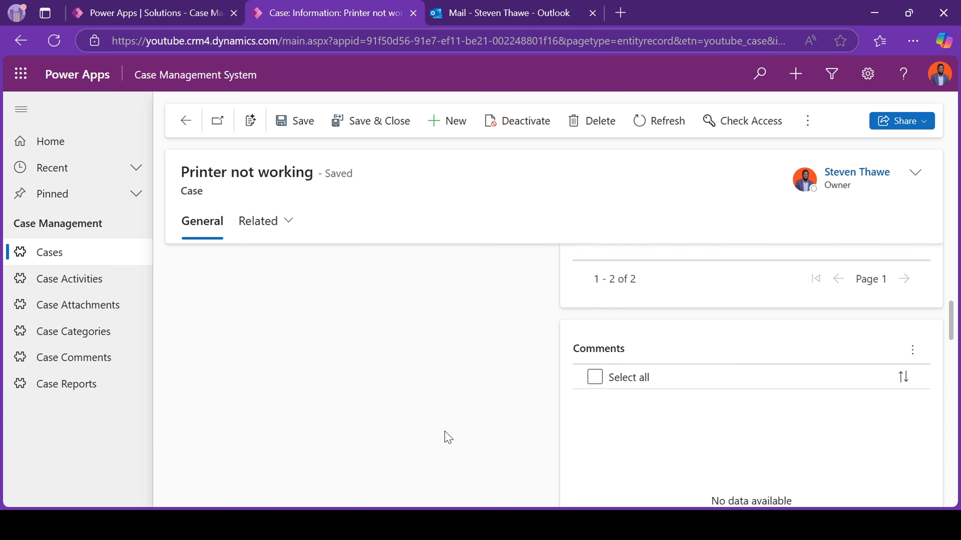
pyautogui.click(913, 354)
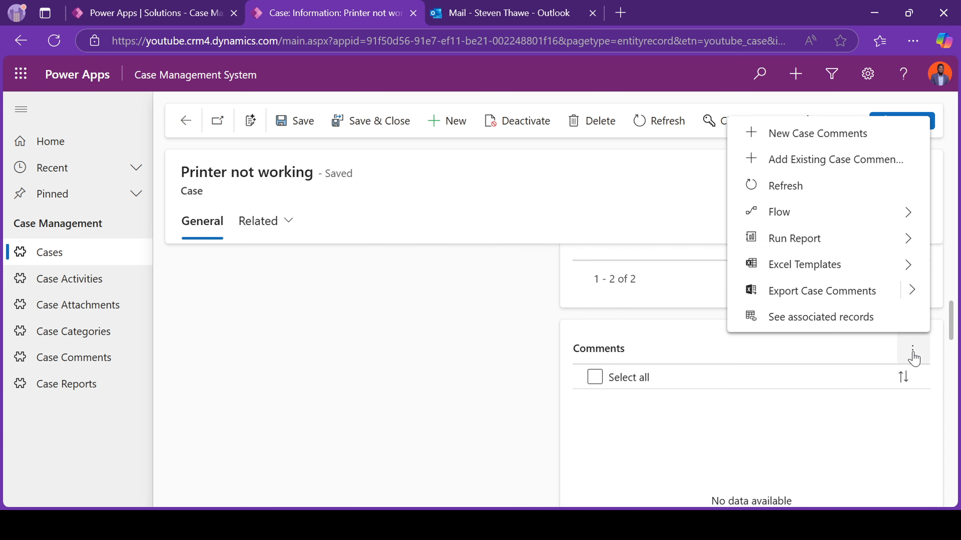
pyautogui.click(796, 136)
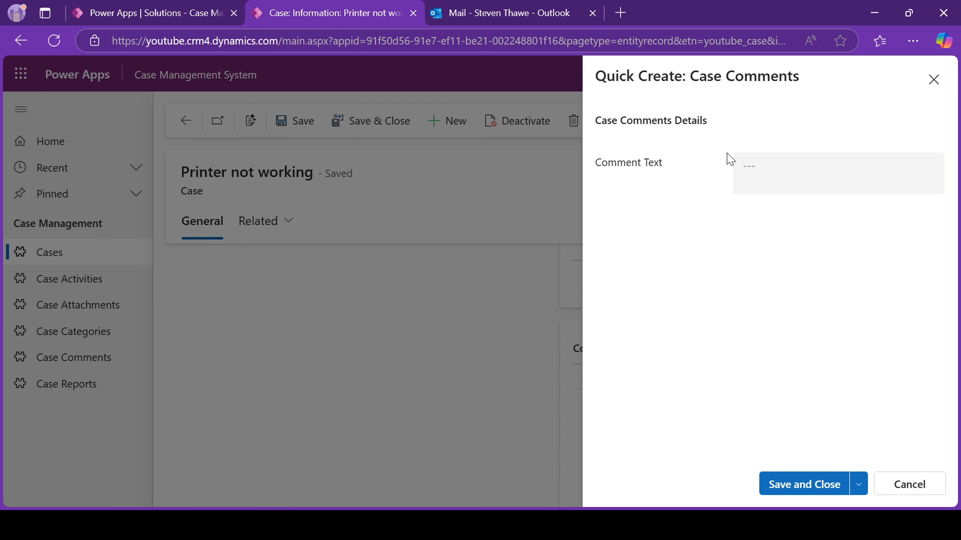
pyautogui.click(786, 182)
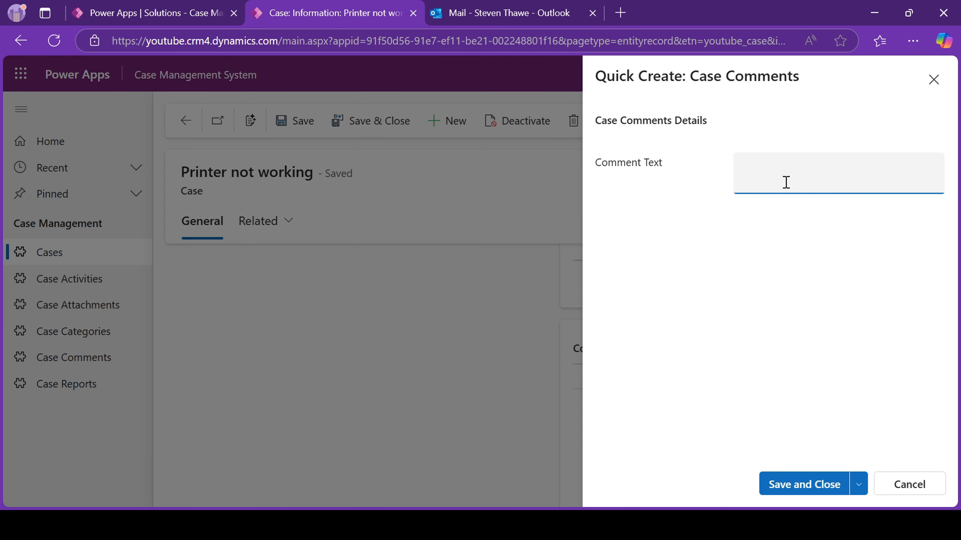
pyautogui.write('Comments')
pyautogui.click(818, 484)
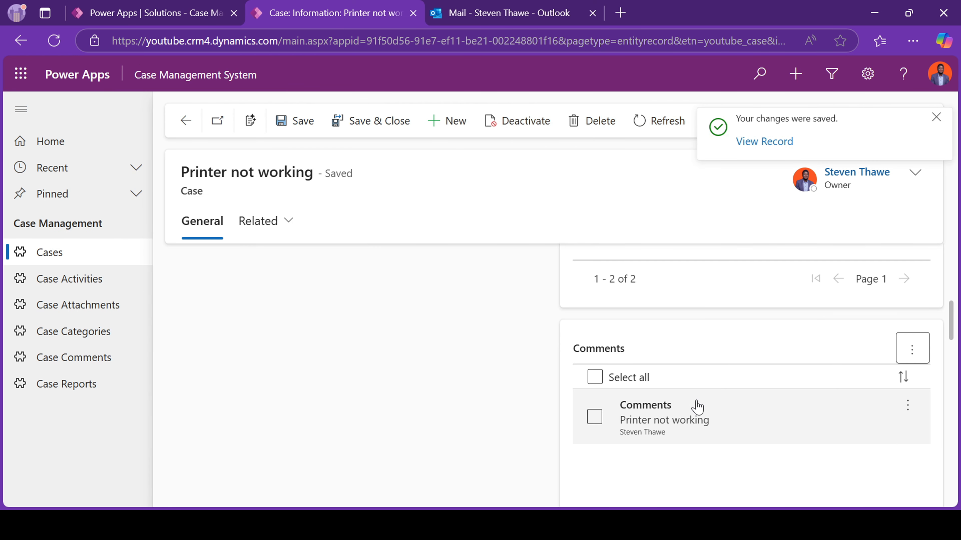
pyautogui.scroll(-4, 697, 406)
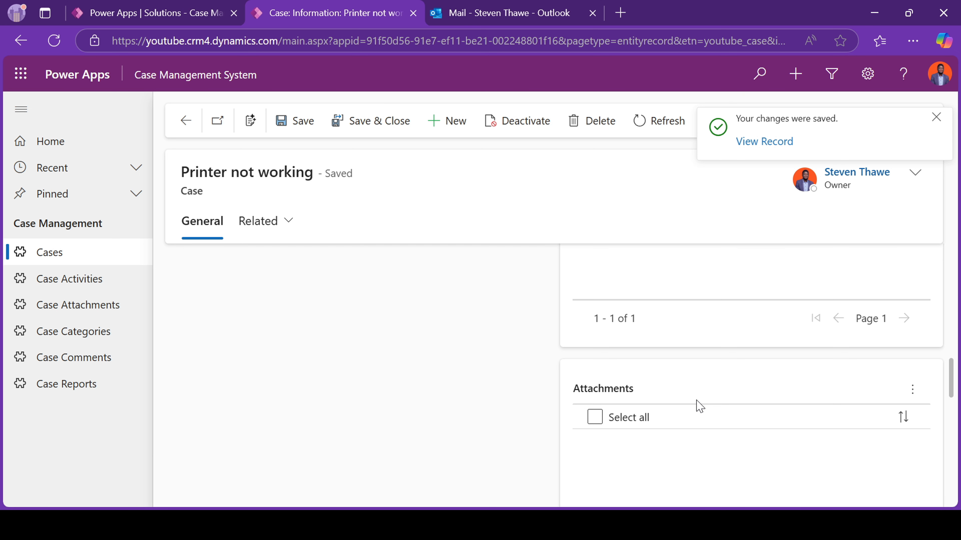
# Create a case attachment named 'Quotation for printer fix' with file type PDF and save it.
pyautogui.scroll(1, 610, 488)
pyautogui.scroll(-3, 613, 488)
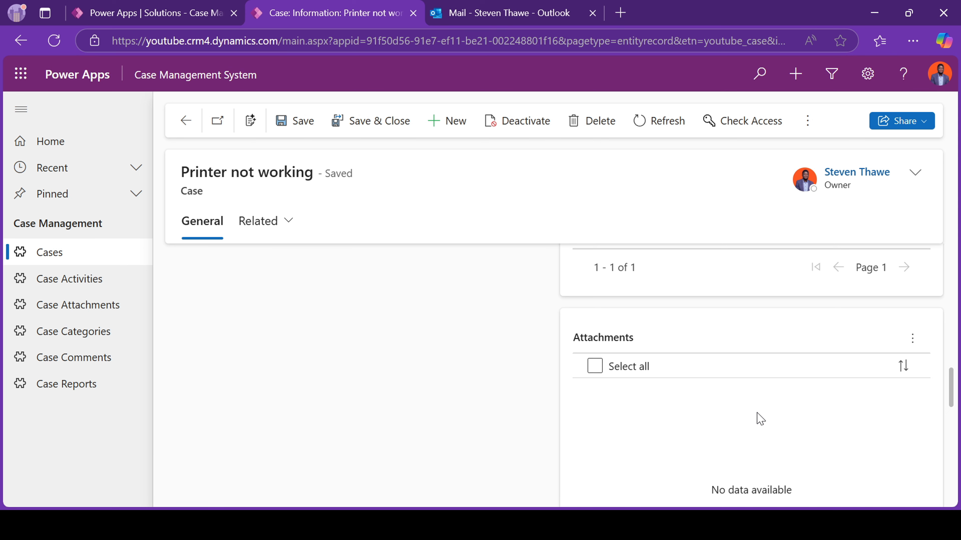
pyautogui.click(908, 343)
pyautogui.click(801, 125)
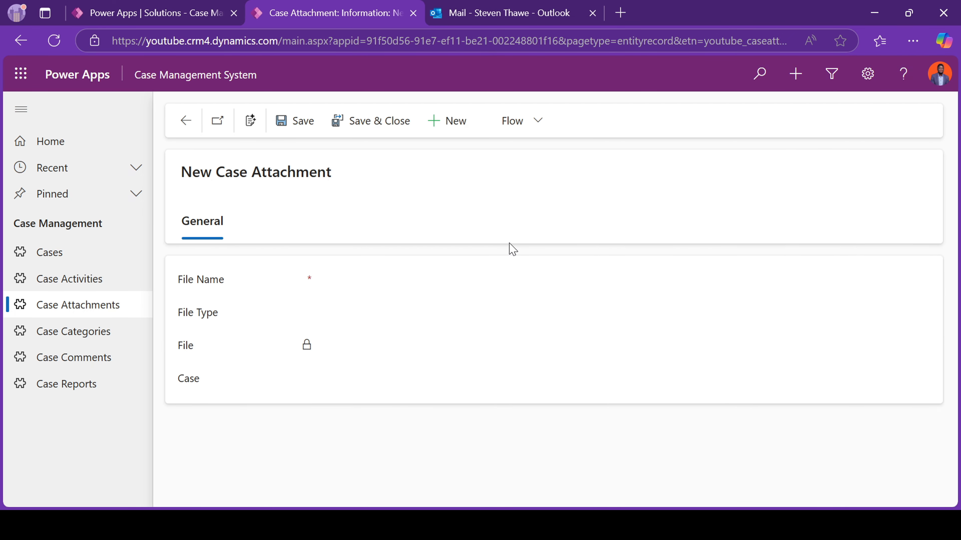
pyautogui.click(371, 293)
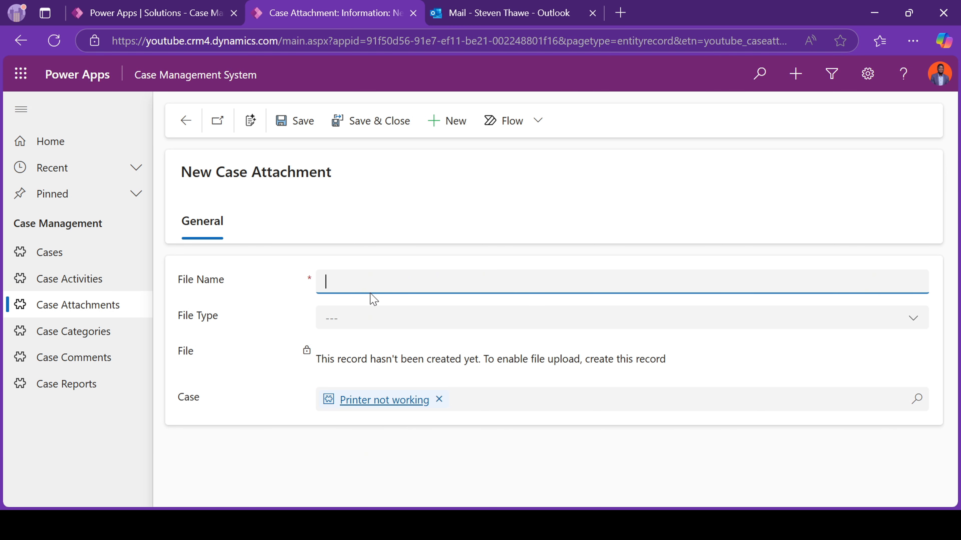
pyautogui.write('Quotation for printer fix')
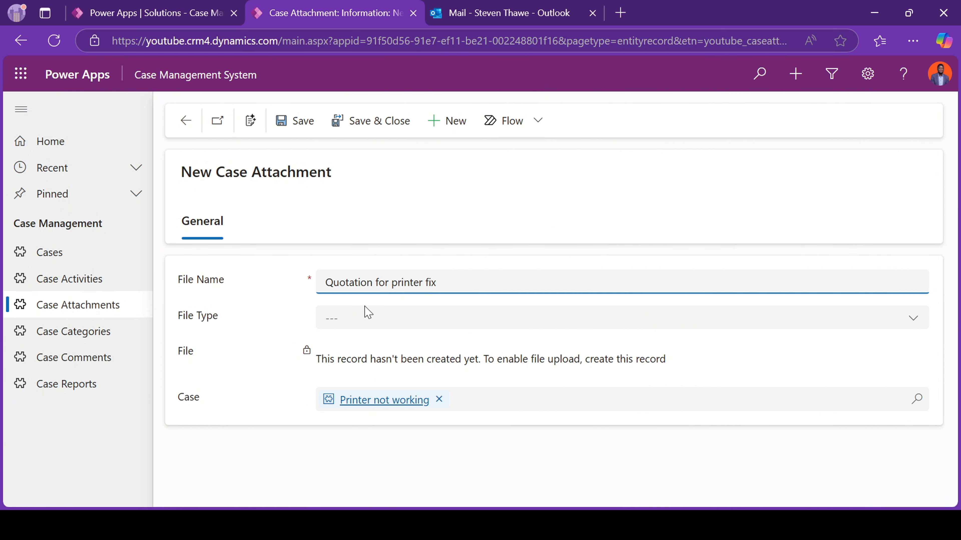
pyautogui.click(353, 323)
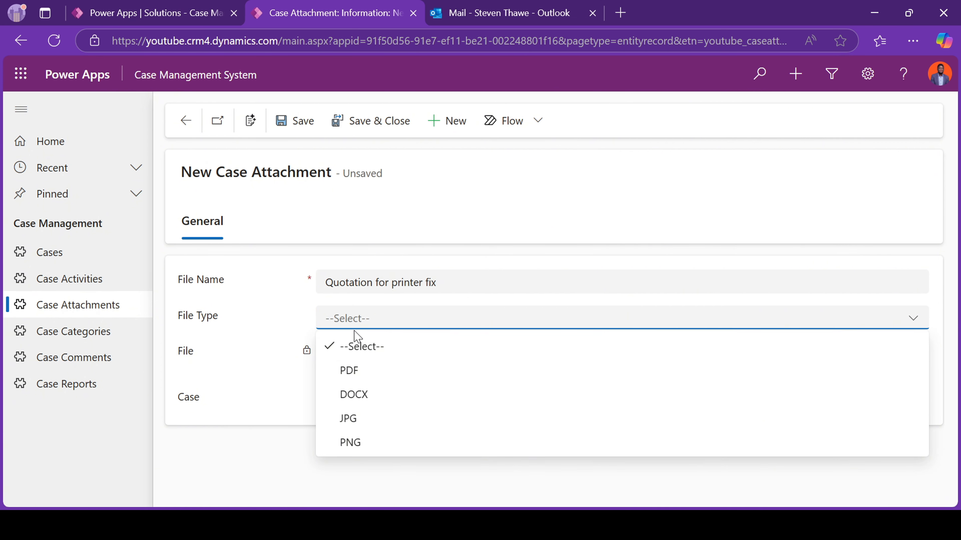
pyautogui.click(353, 370)
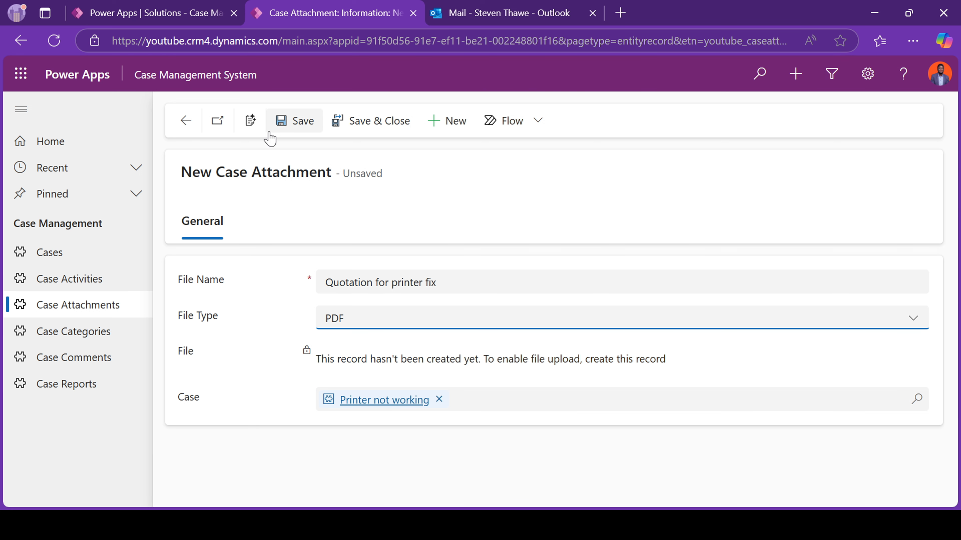
pyautogui.click(289, 125)
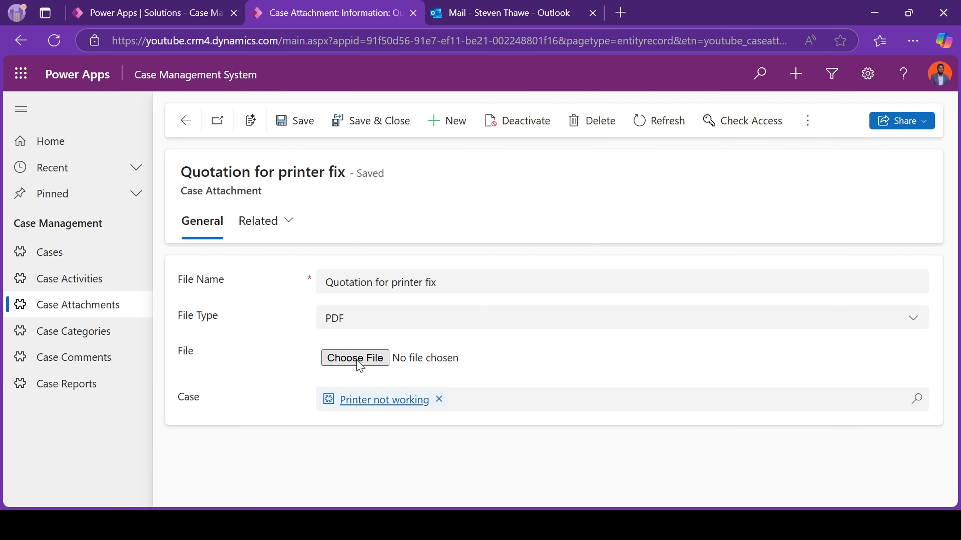
# Upload the JPG file, change the file type to JPG, and save and close the attachment.
pyautogui.click(357, 362)
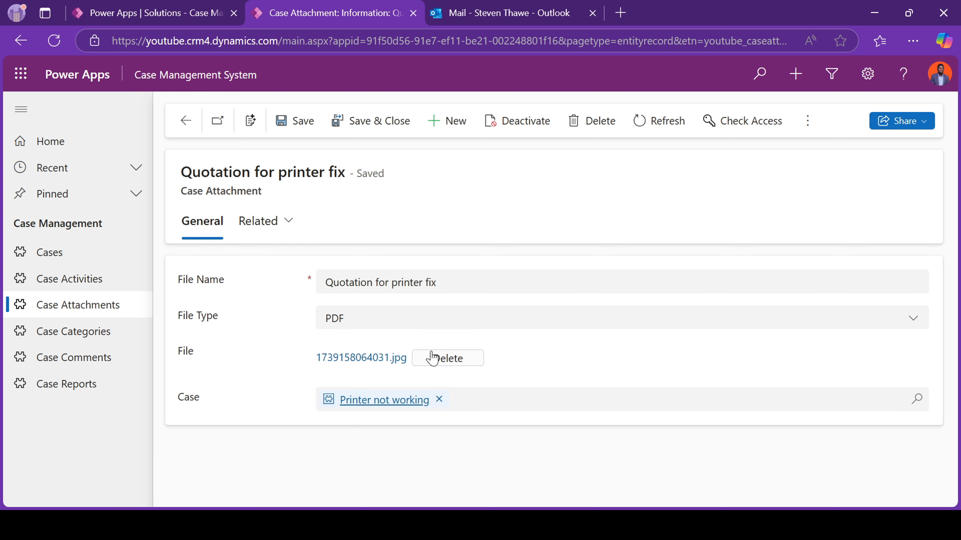
pyautogui.click(391, 322)
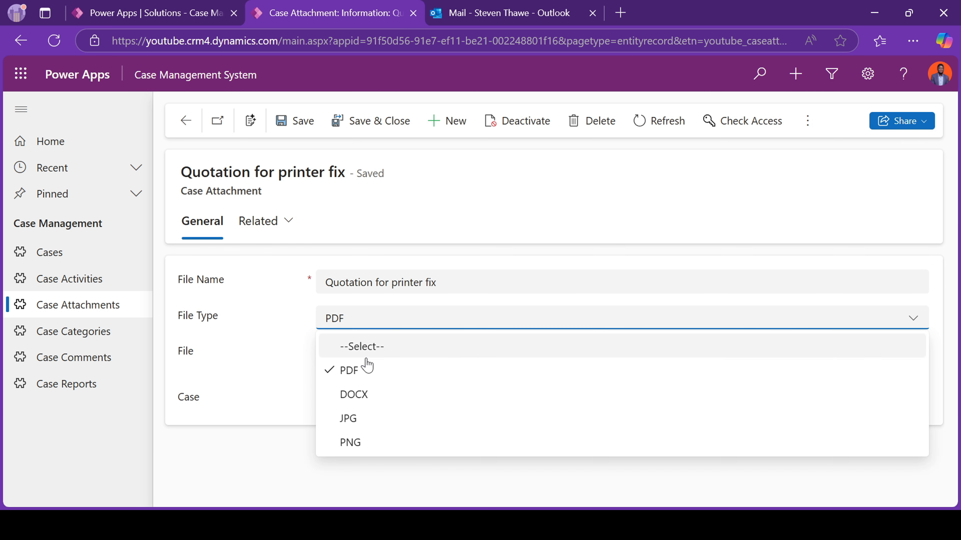
pyautogui.click(351, 419)
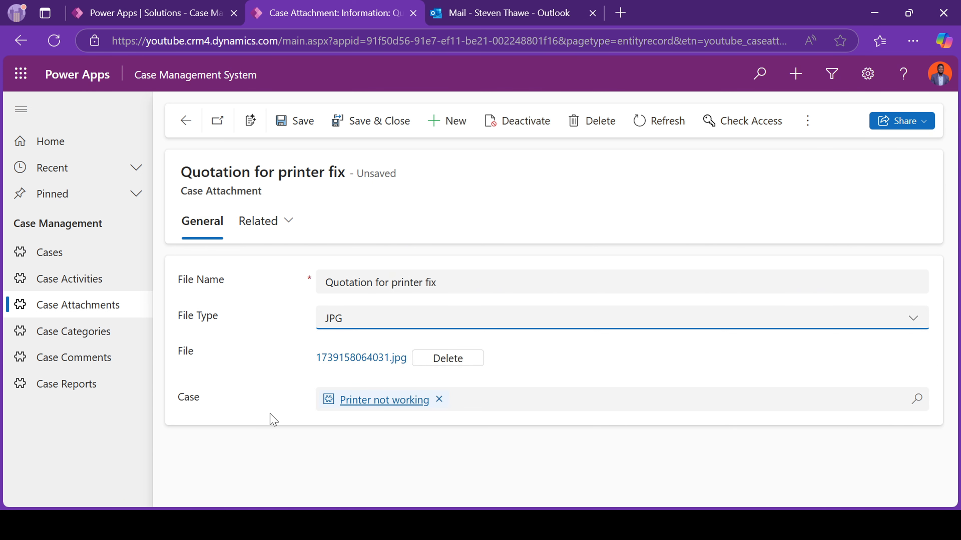
pyautogui.click(387, 318)
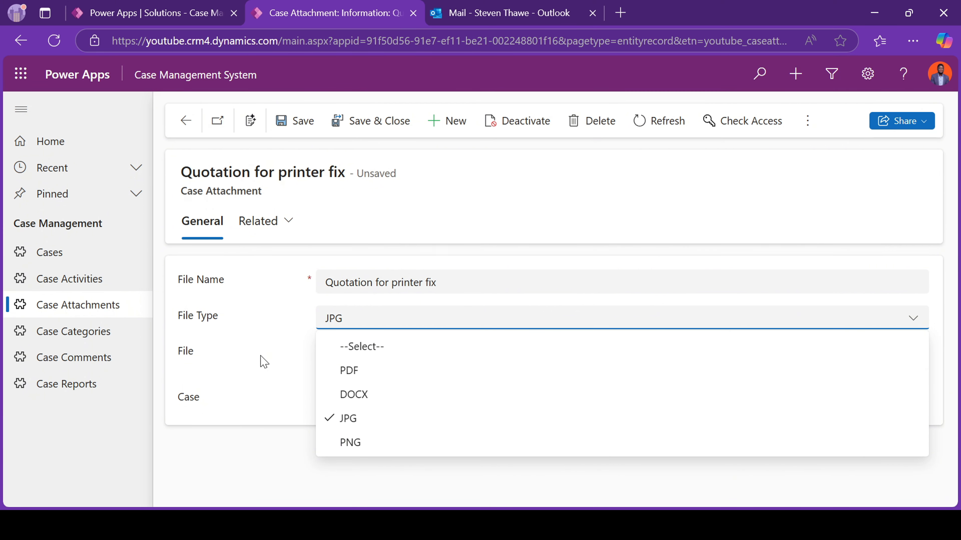
pyautogui.click(276, 333)
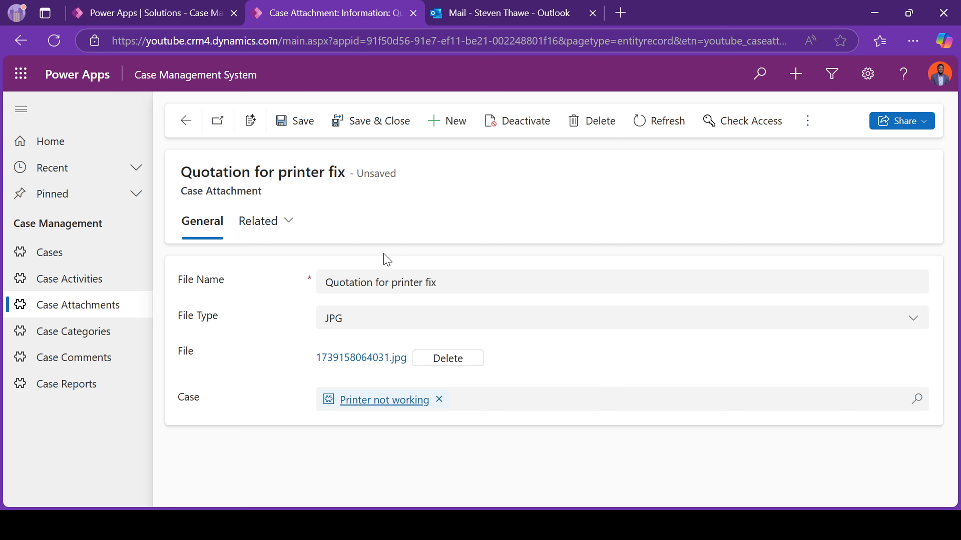
pyautogui.click(361, 128)
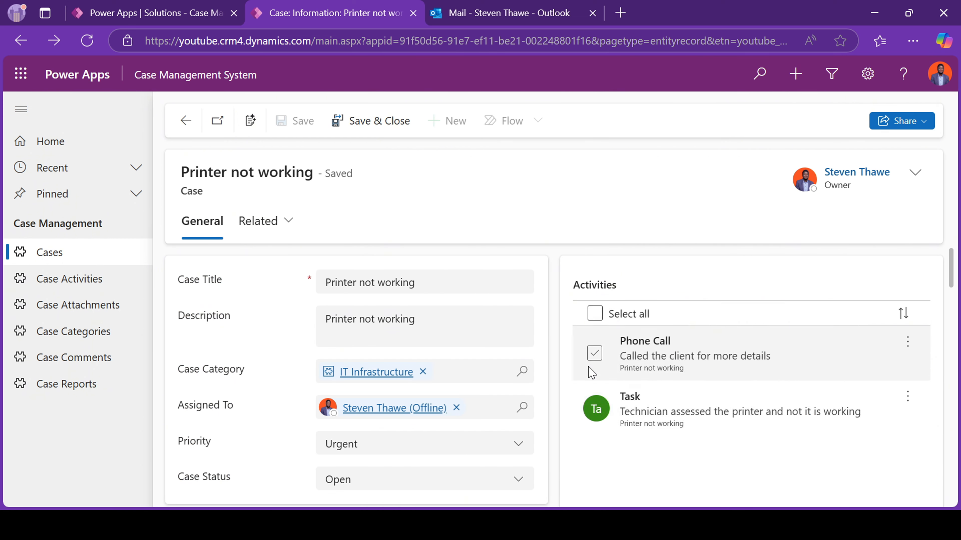
# Start a new case report from the Reports section and title it 'Report Title'.
pyautogui.scroll(-15, 592, 373)
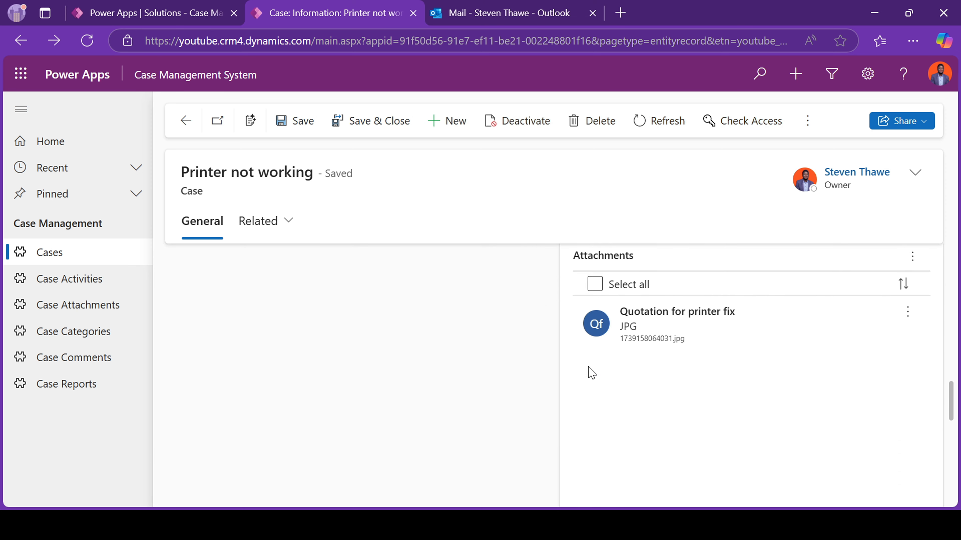
pyautogui.scroll(-3, 619, 295)
pyautogui.scroll(3, 697, 283)
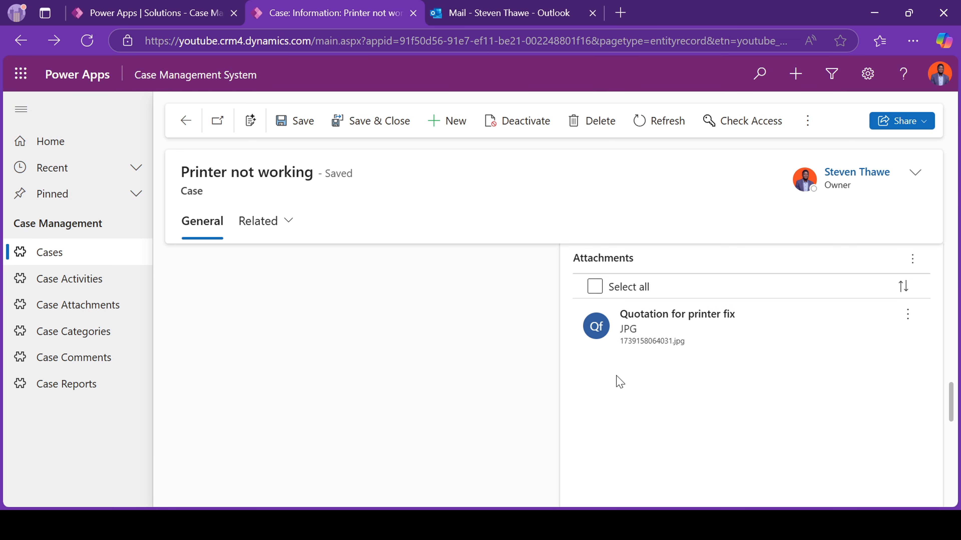
pyautogui.scroll(-5, 619, 381)
pyautogui.scroll(4, 640, 340)
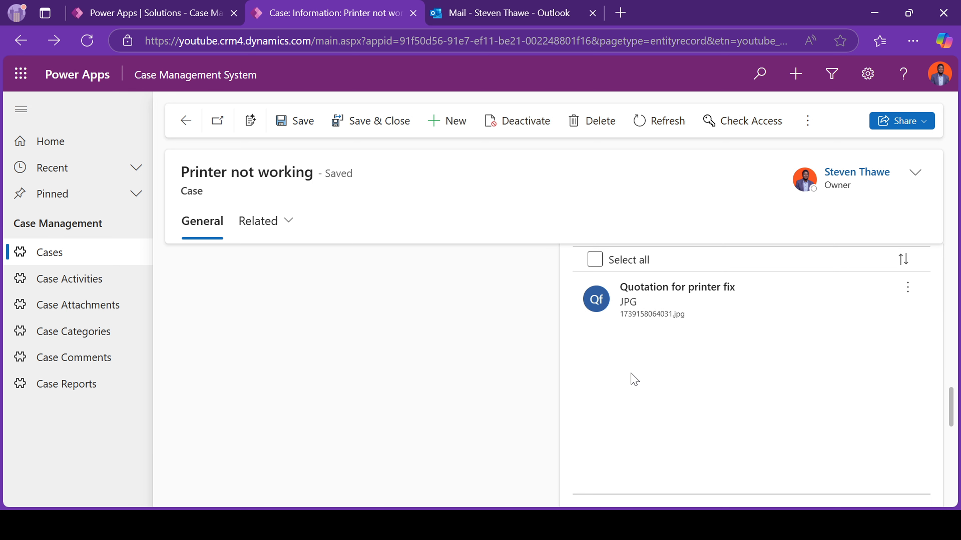
pyautogui.scroll(-5, 641, 407)
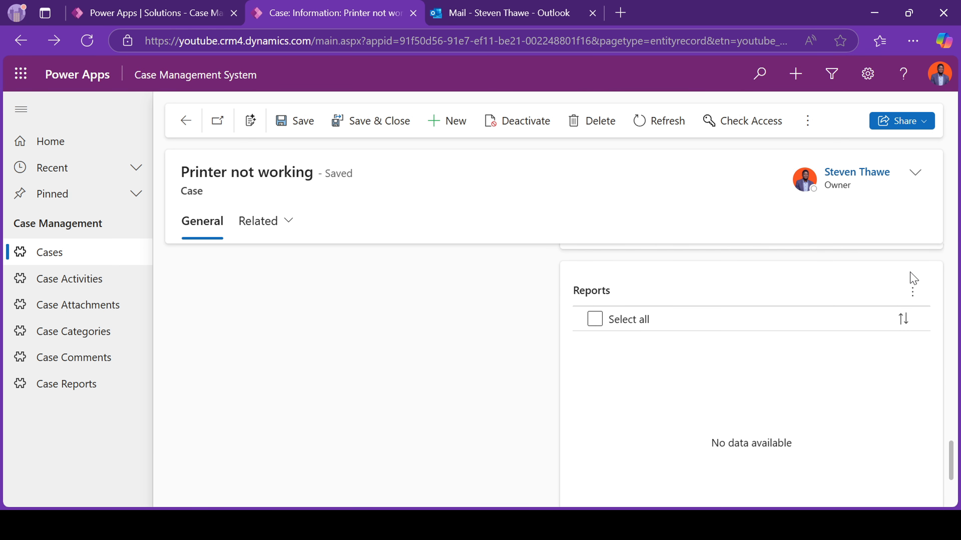
pyautogui.click(912, 292)
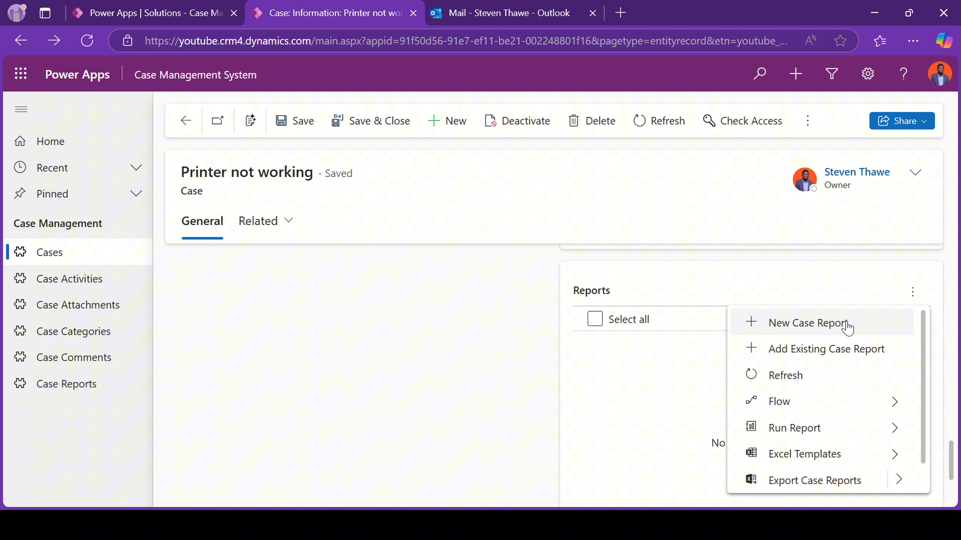
pyautogui.click(823, 333)
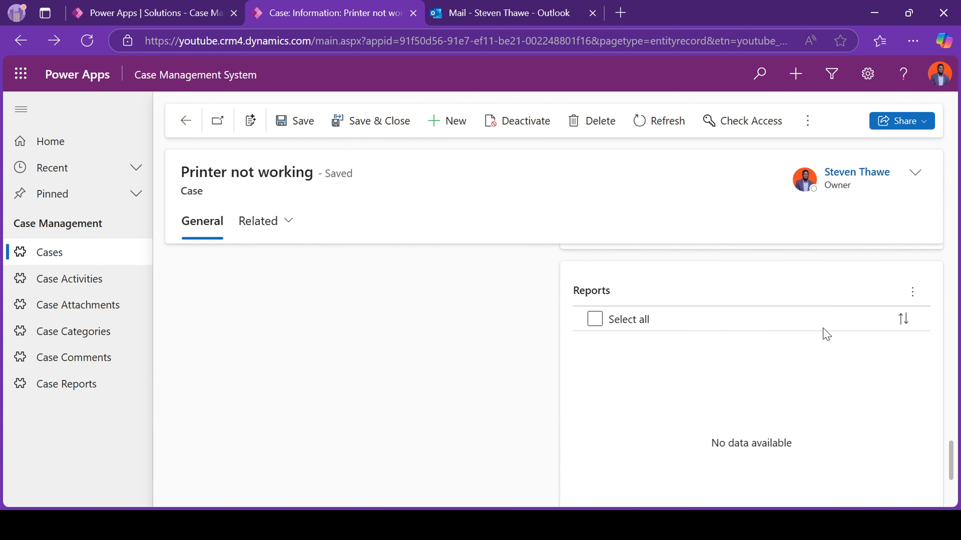
pyautogui.click(912, 293)
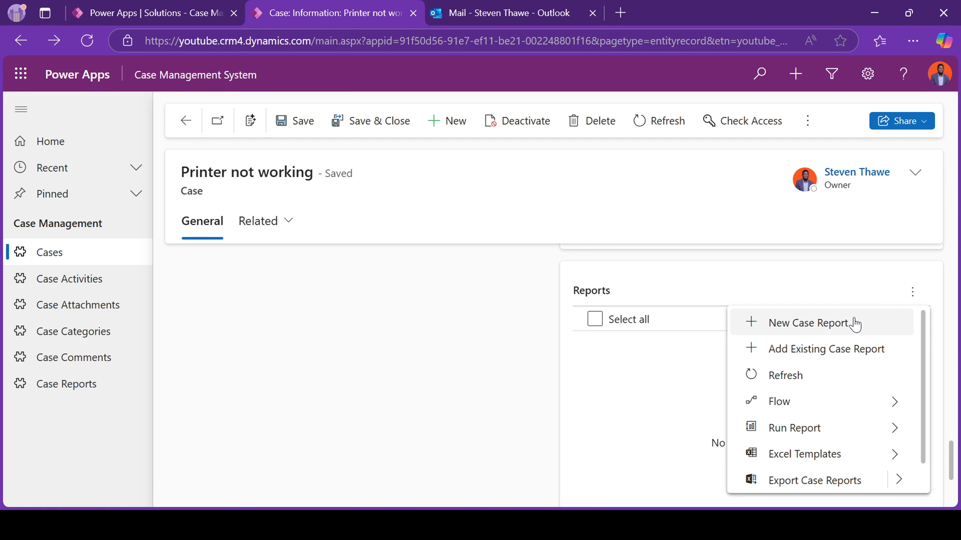
pyautogui.click(832, 329)
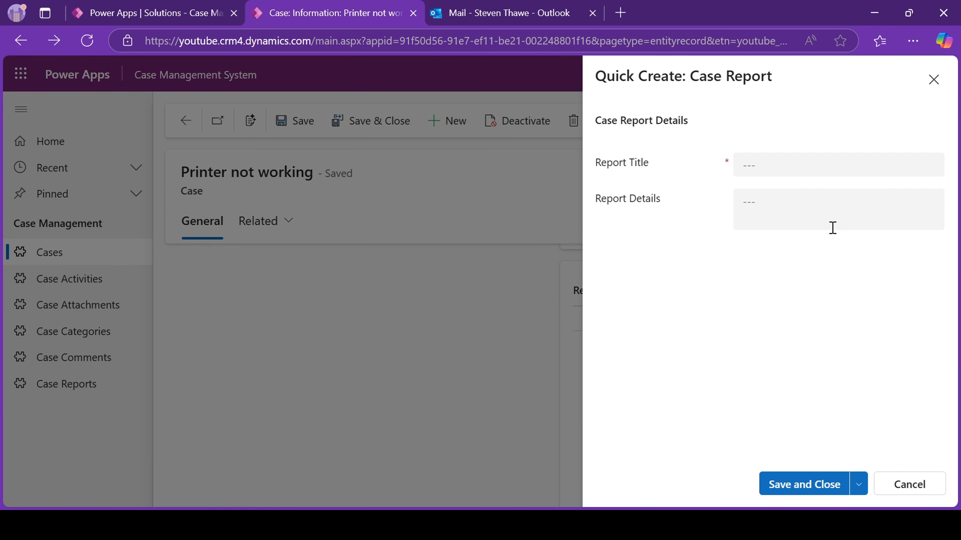
pyautogui.click(789, 175)
pyautogui.write('R')
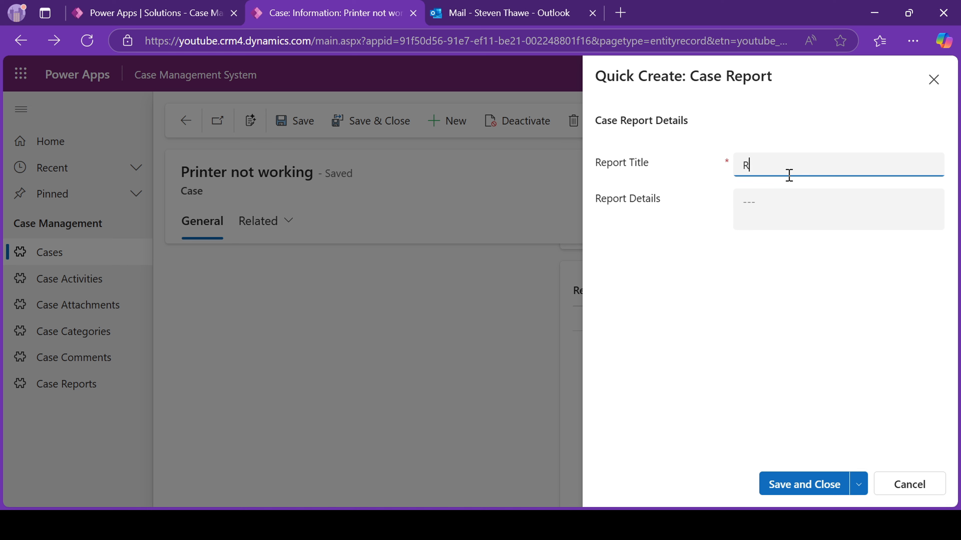
pyautogui.write('eport Title')
pyautogui.press('Tab')
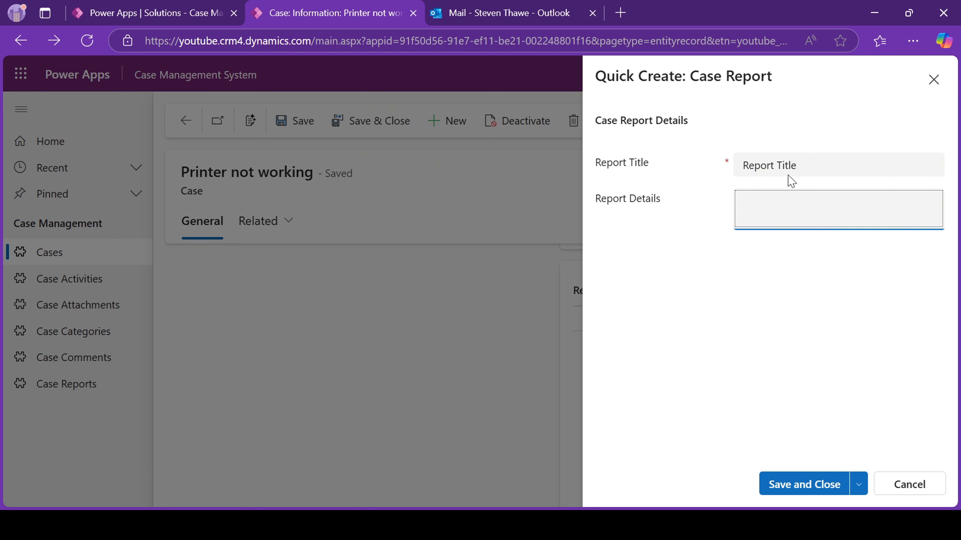
# Fill the report details with the title text pasted twice, then save and close.
pyautogui.click(809, 159)
pyautogui.hotkey('ctrl', 'a')
pyautogui.hotkey('ctrl', 'c')
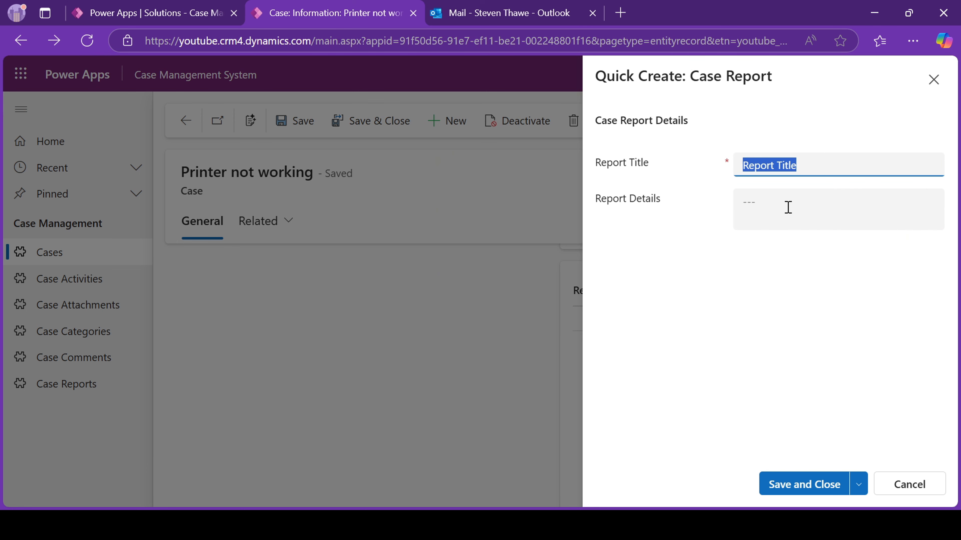
pyautogui.click(787, 206)
pyautogui.hotkey('ctrl', 'v')
pyautogui.hotkey('ctrl', 'v')
pyautogui.hotkey('ctrl', 'v')
pyautogui.hotkey('ctrl', 'v')
pyautogui.hotkey('ctrl', 'v')
pyautogui.hotkey('ctrl', 'v')
pyautogui.hotkey('ctrl', 'v')
pyautogui.hotkey('ctrl', 'v')
pyautogui.hotkey('ctrl', 'v')
pyautogui.hotkey('ctrl', 'v')
pyautogui.hotkey('ctrl', 'v')
pyautogui.hotkey('ctrl', 'v')
pyautogui.hotkey('ctrl', 'v')
pyautogui.hotkey('ctrl', 'v')
pyautogui.hotkey('ctrl', 'v')
pyautogui.hotkey('ctrl', 'v')
pyautogui.hotkey('ctrl', 'v')
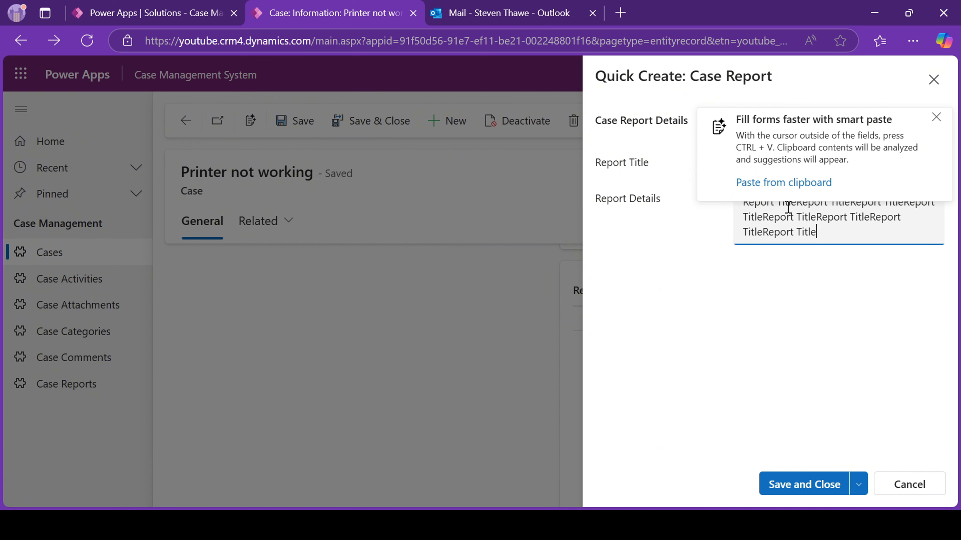
pyautogui.hotkey('ctrl', 'v')
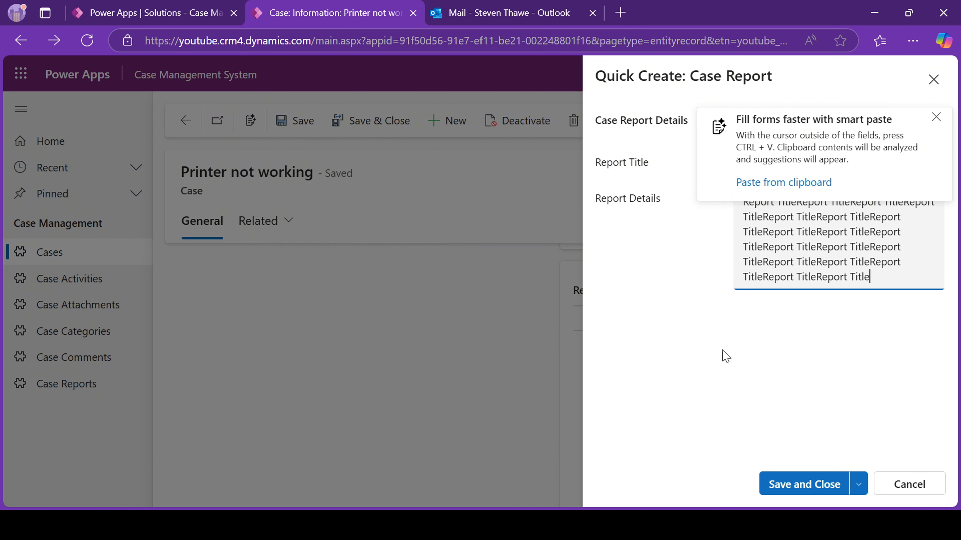
pyautogui.click(813, 484)
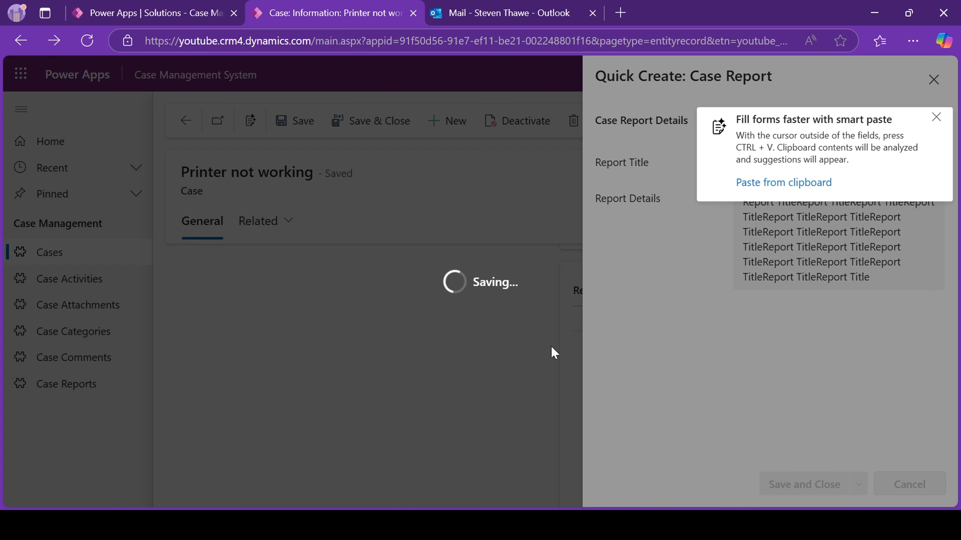